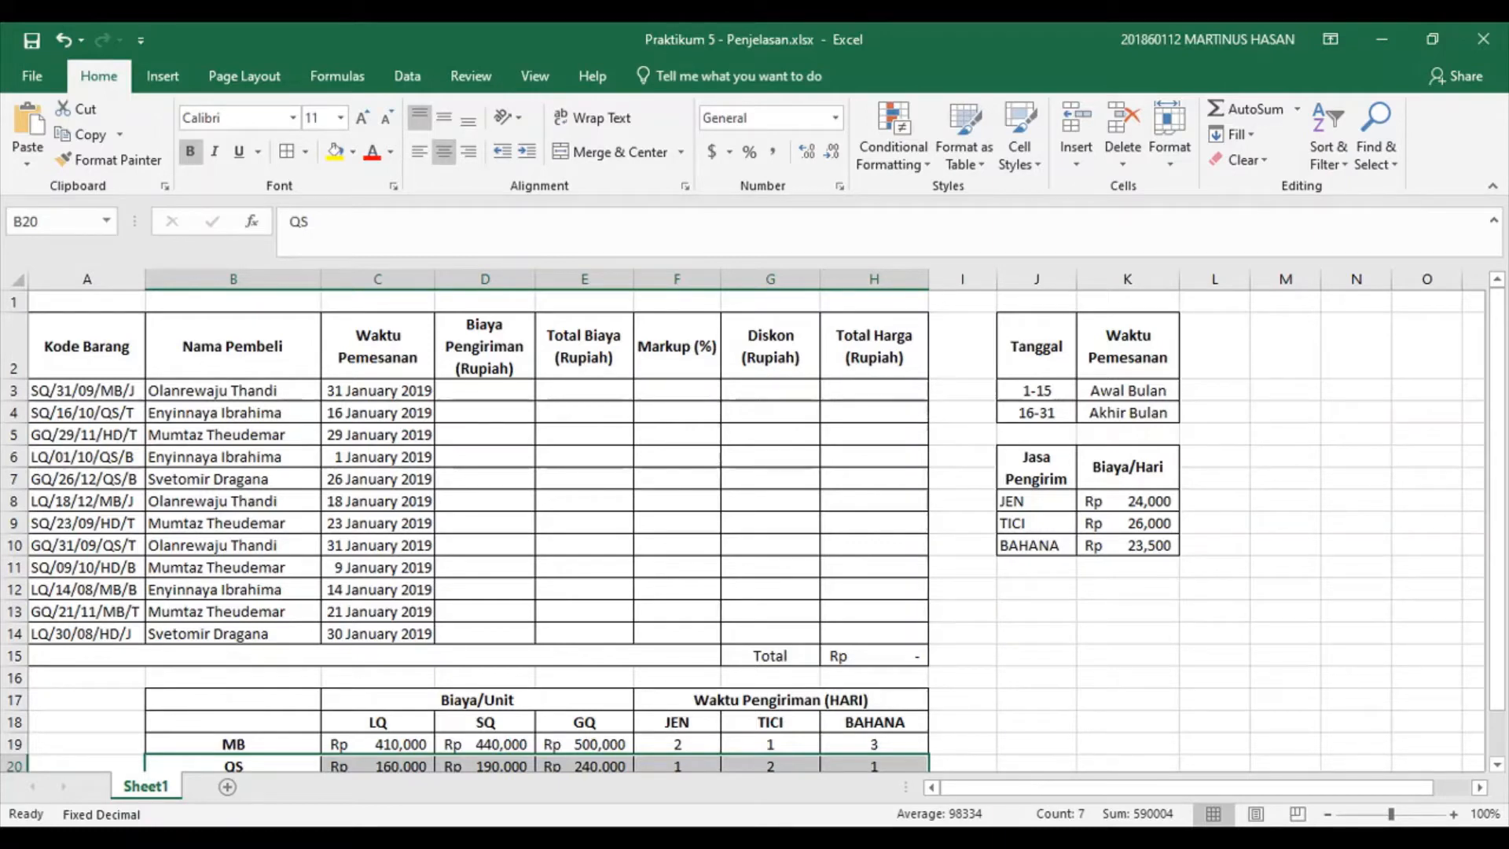
click(544, 458)
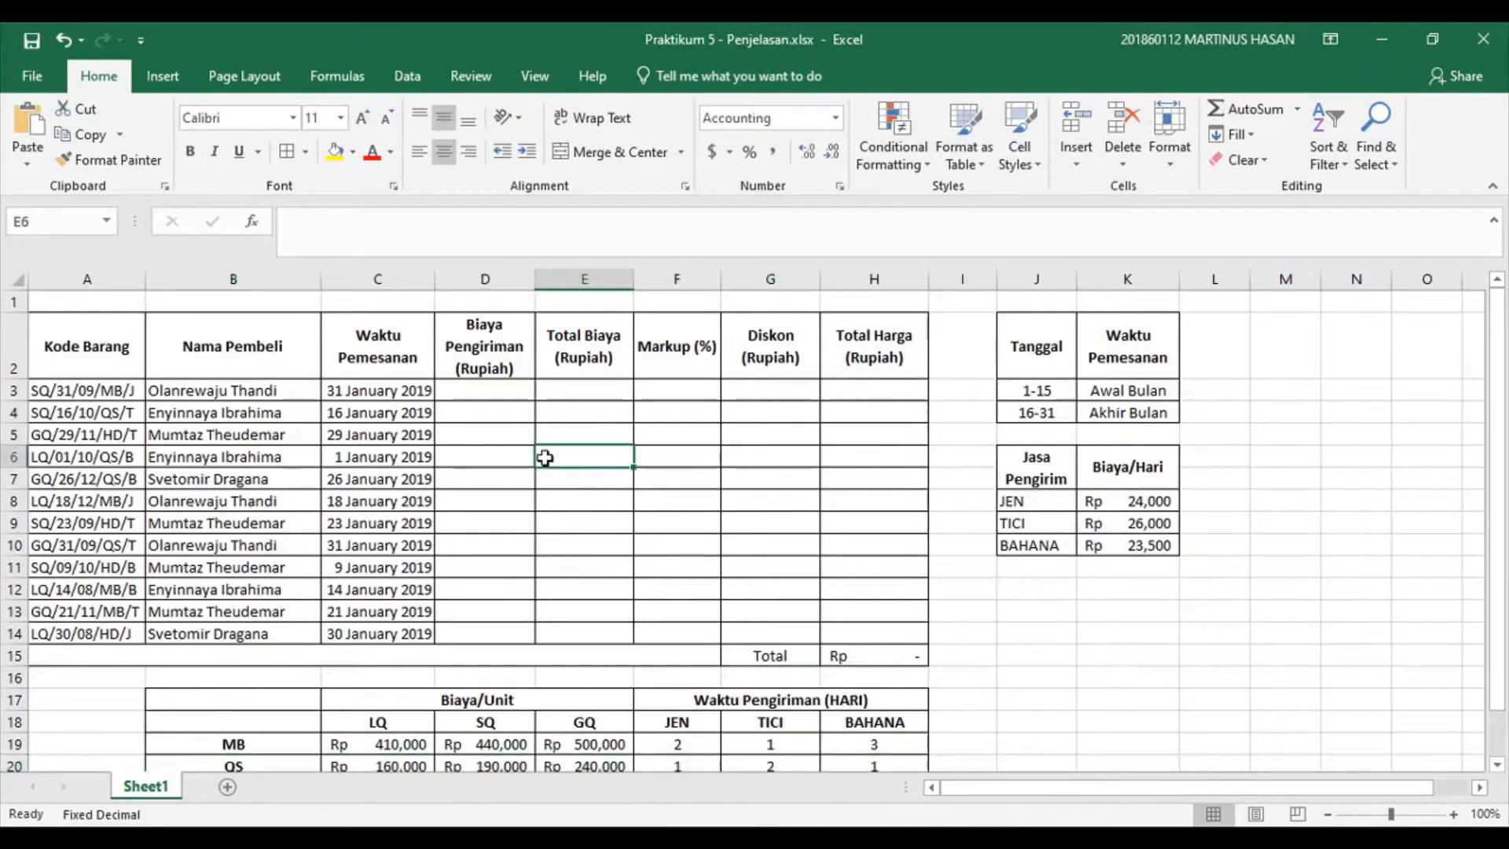
click(85, 388)
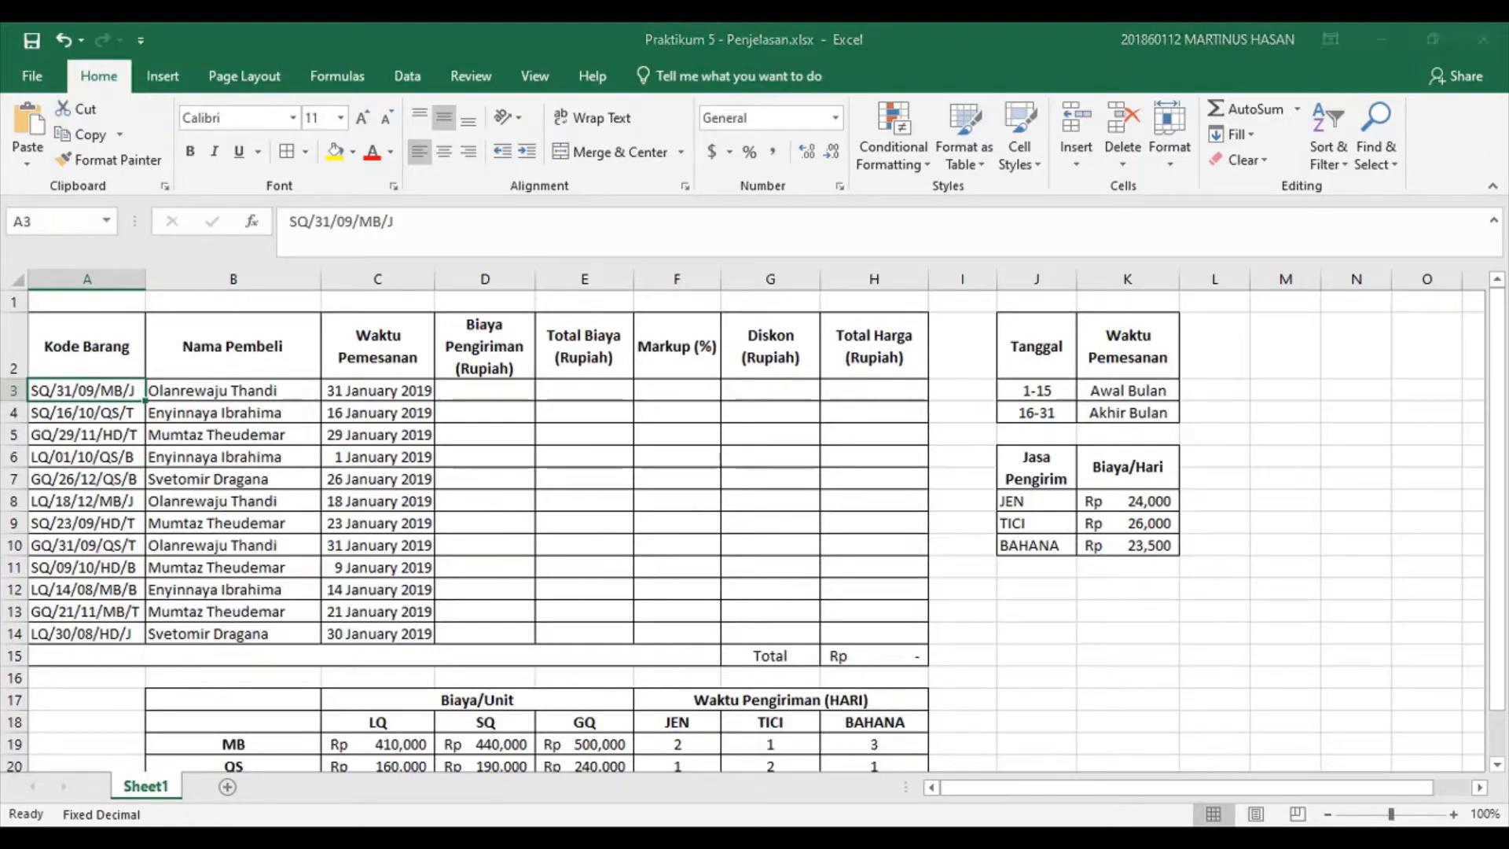
click(547, 413)
Examine the Waktu Pengiriman (HARI) table and the Jasa Pengirim daily-cost table for working out the shipping cost.
click(490, 391)
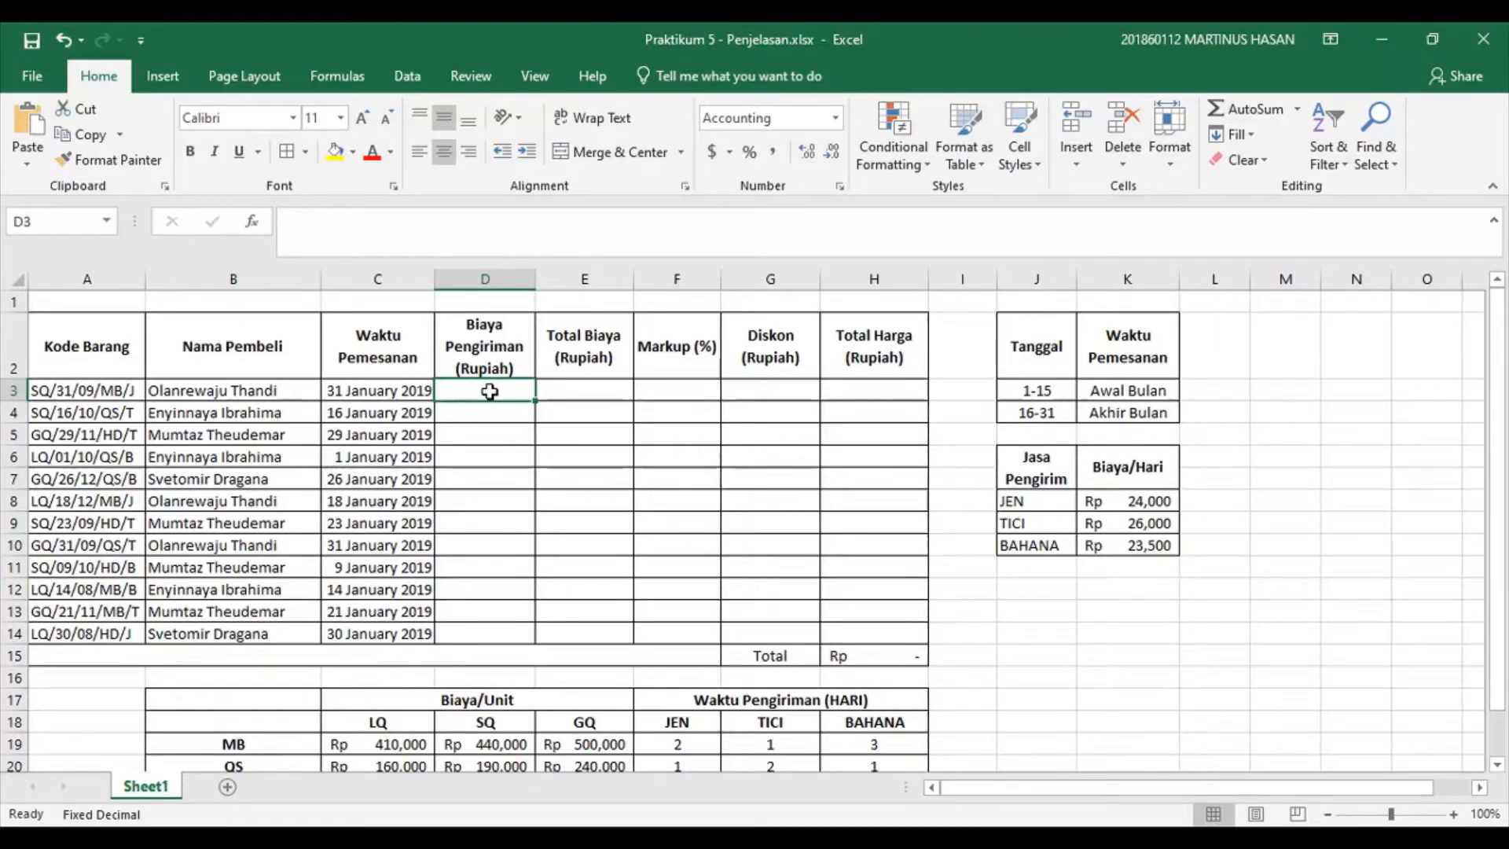
scroll(736, 618, down, 1)
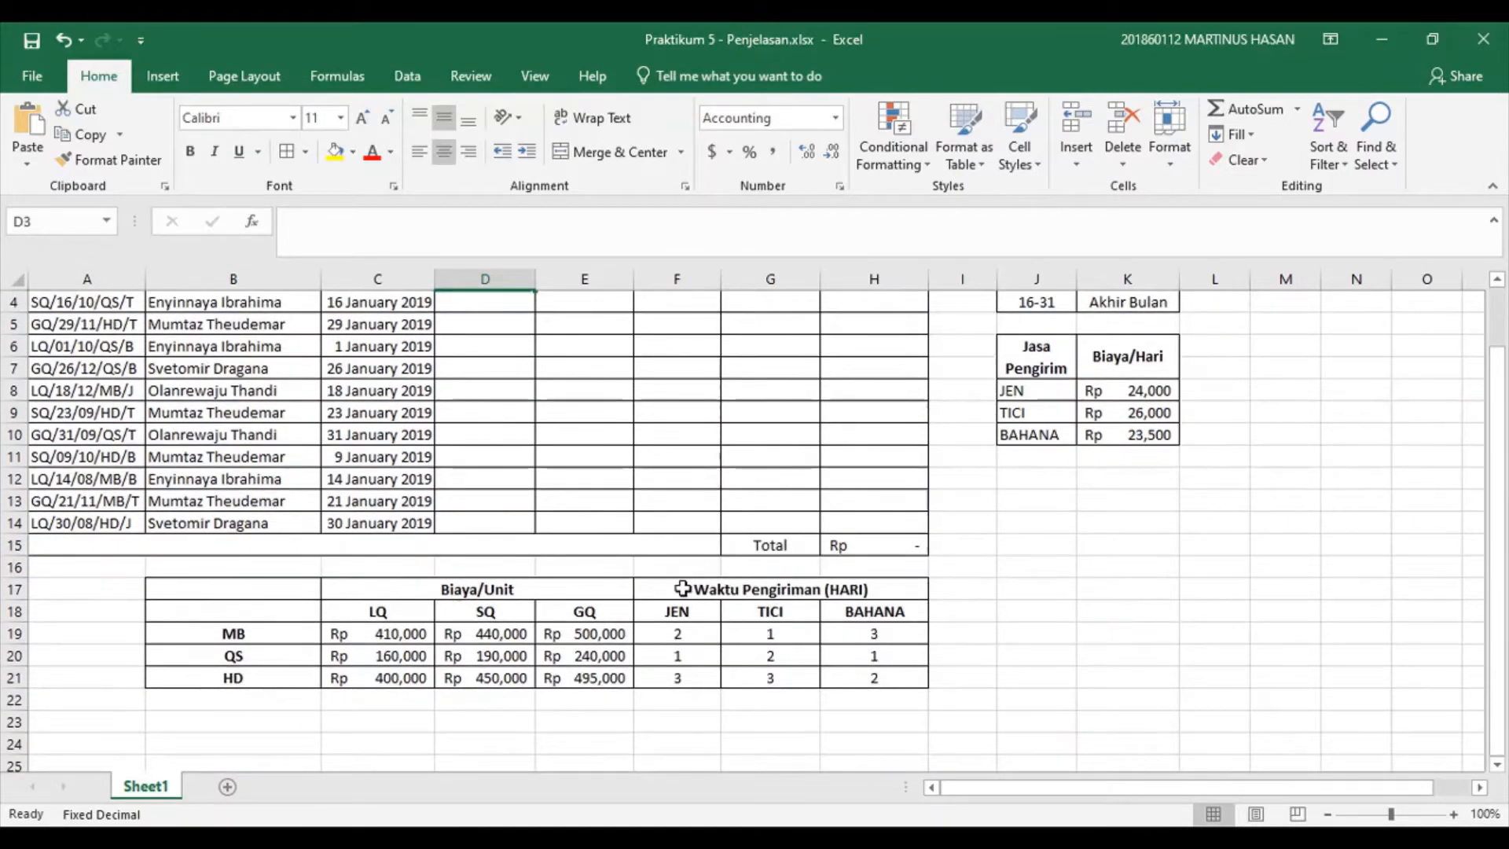
drag(683, 589, 809, 621)
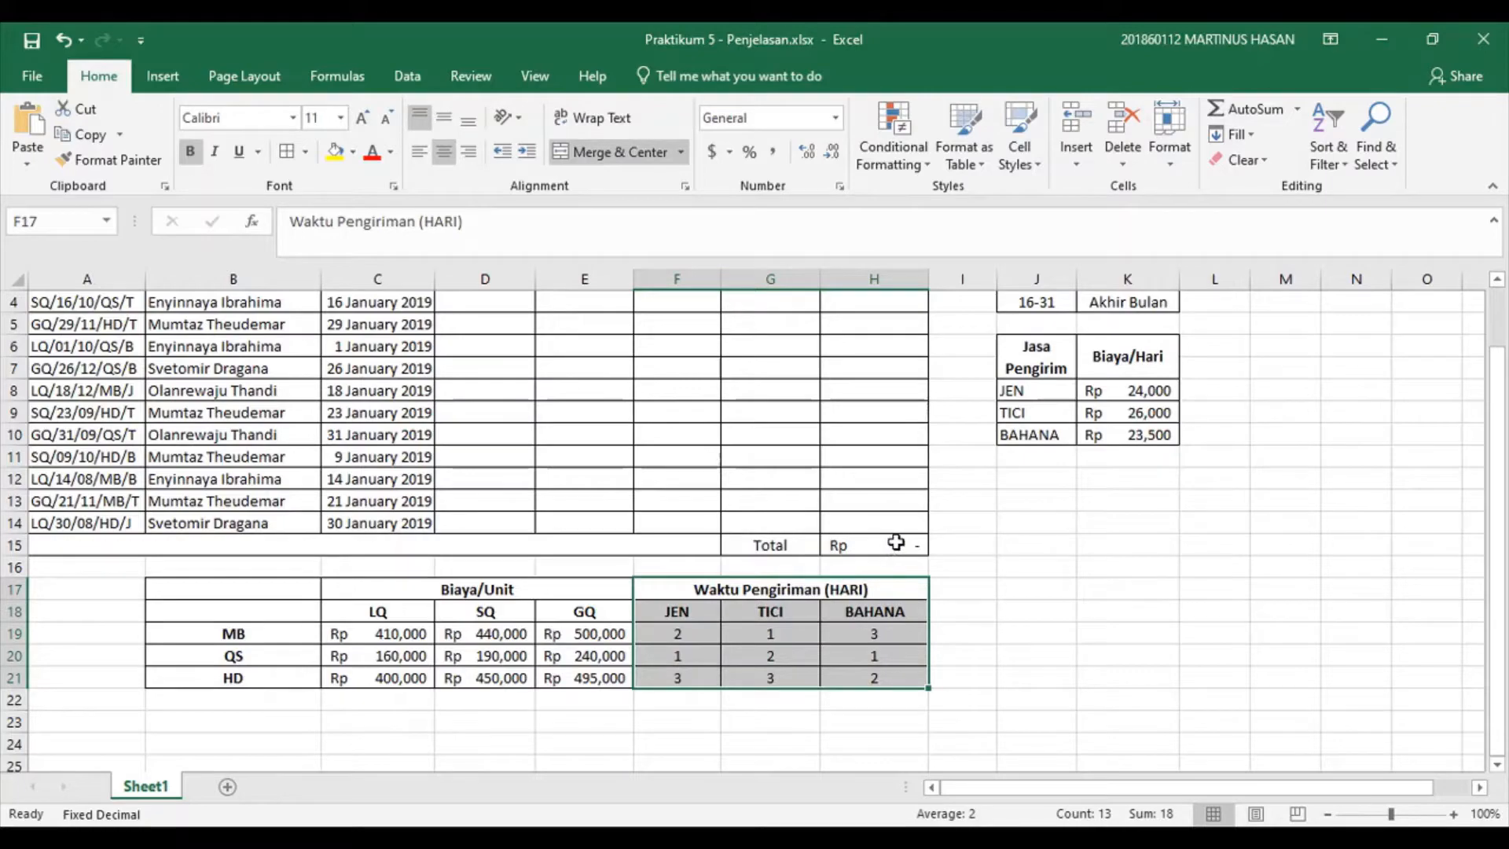
scroll(1085, 512, up, 1)
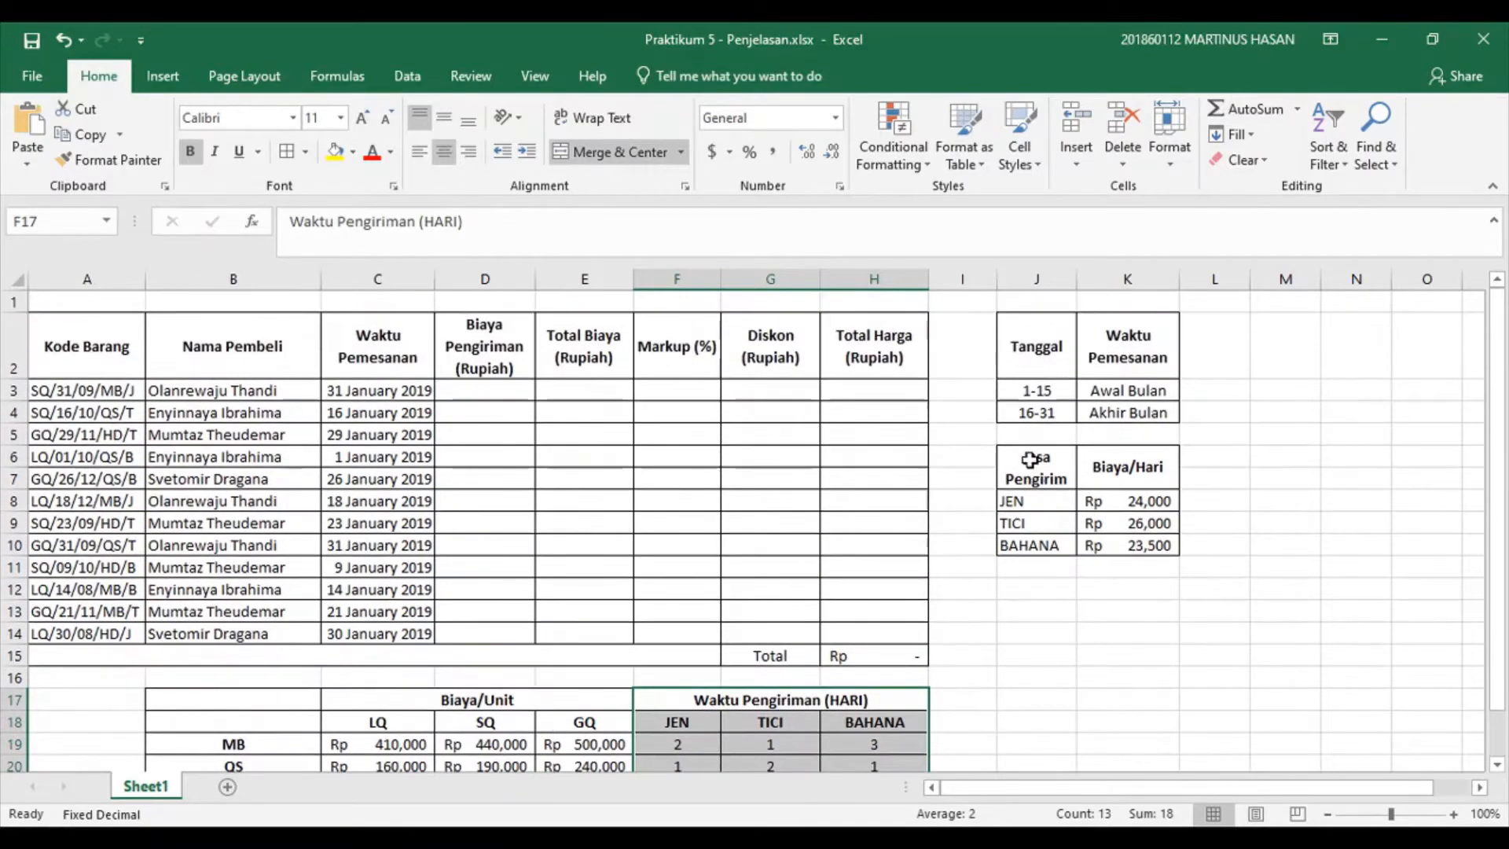
drag(1030, 458, 1095, 549)
click(1126, 612)
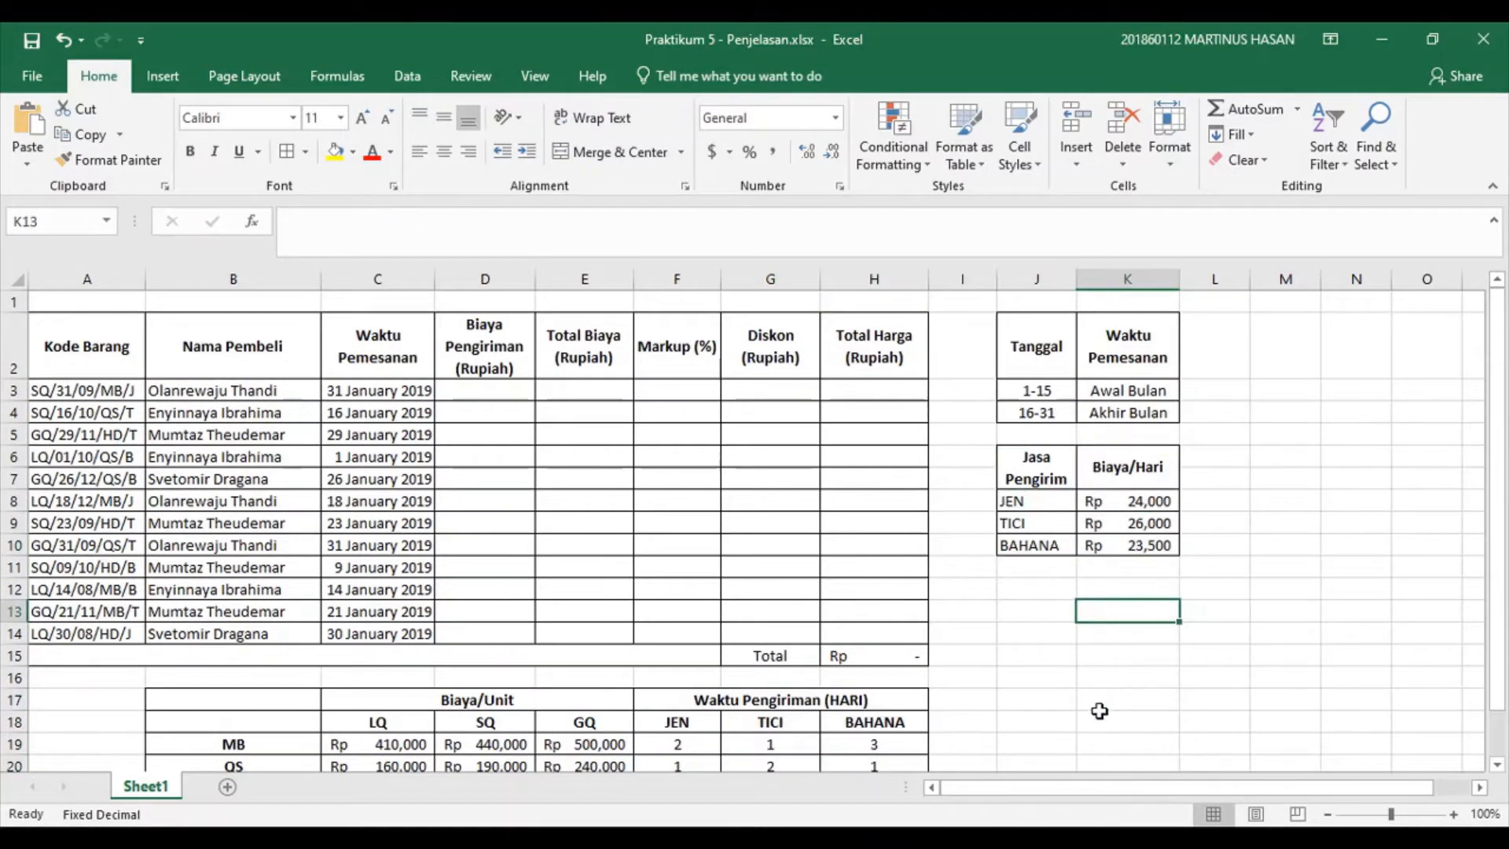
scroll(1100, 711, down, 1)
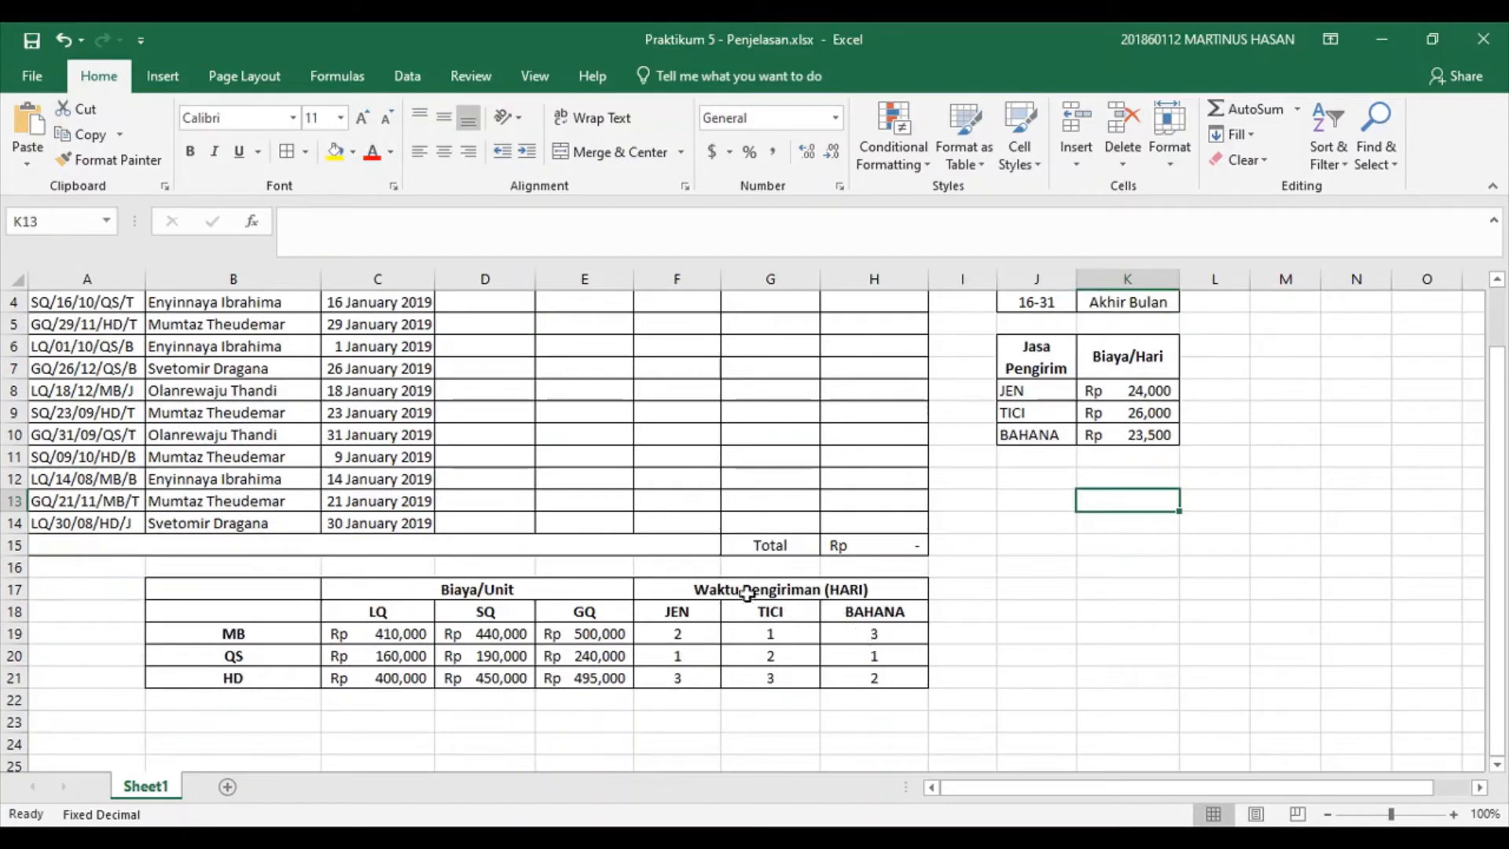
drag(742, 591, 748, 666)
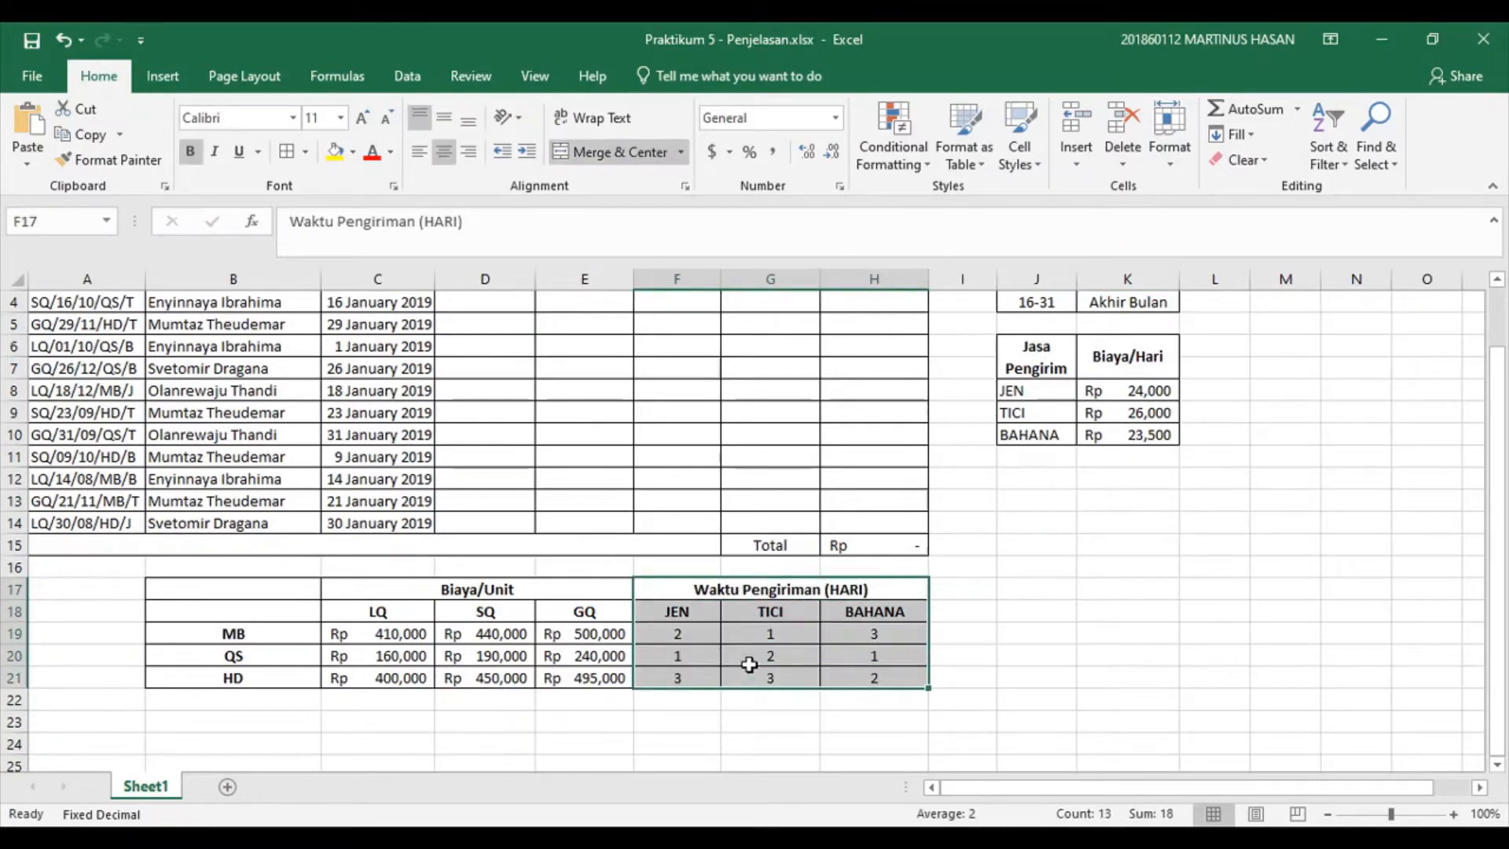
click(681, 616)
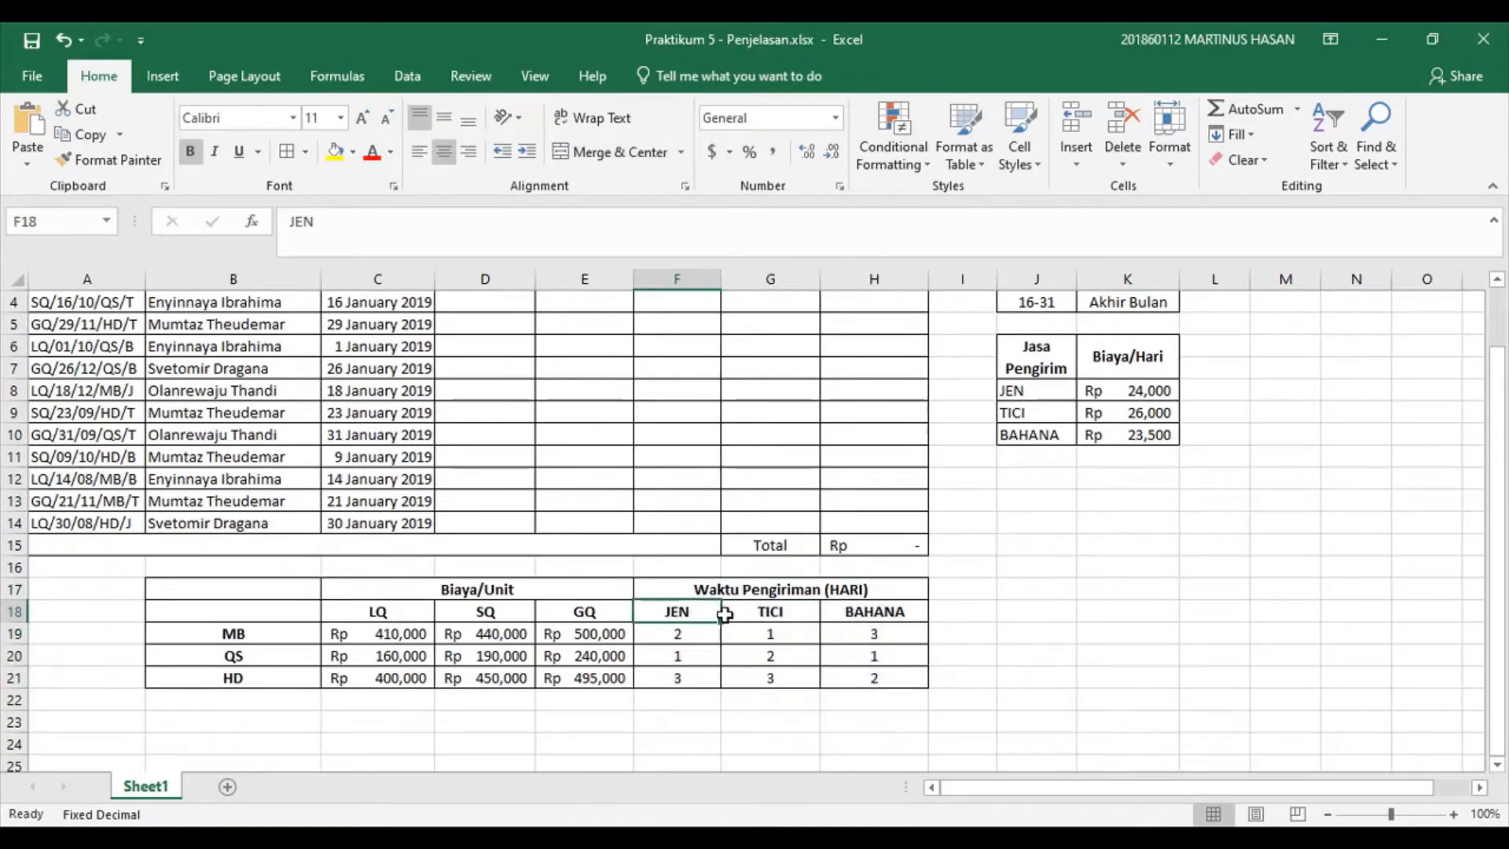
drag(708, 612, 859, 617)
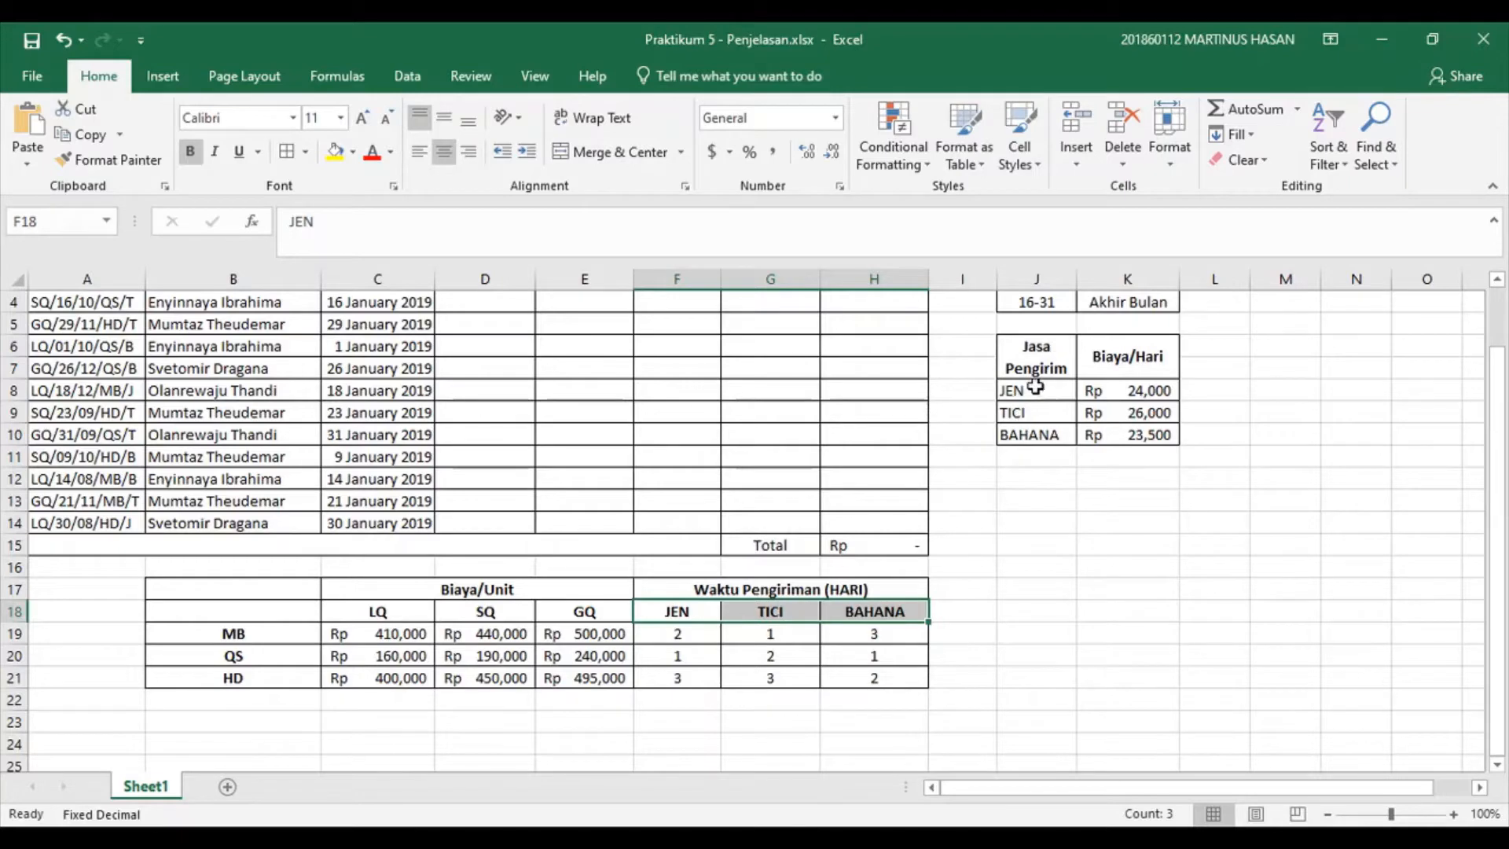
drag(1035, 385, 1105, 435)
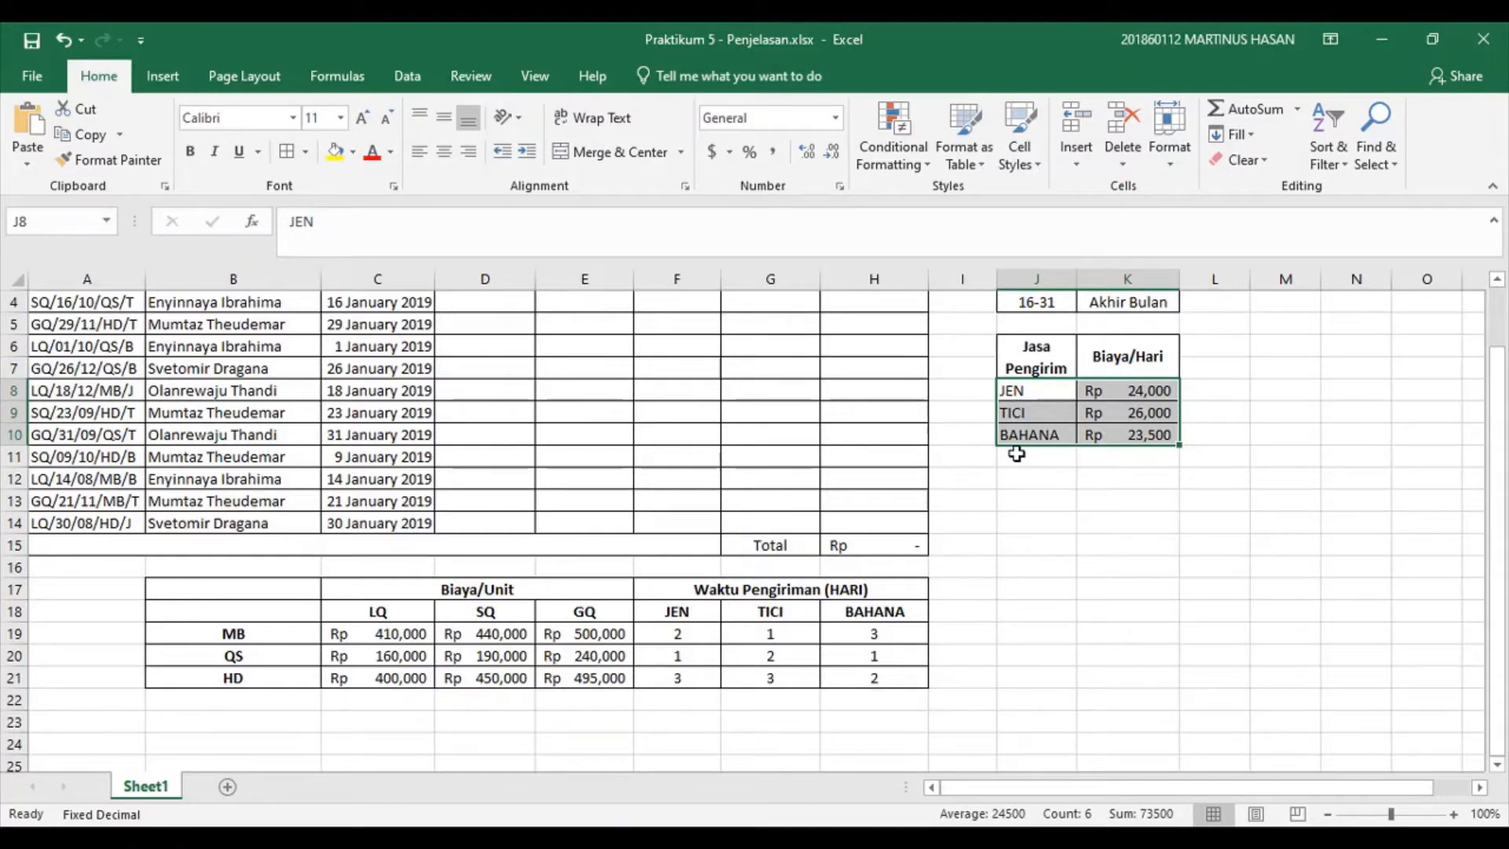
click(862, 501)
scroll(755, 512, up, 1)
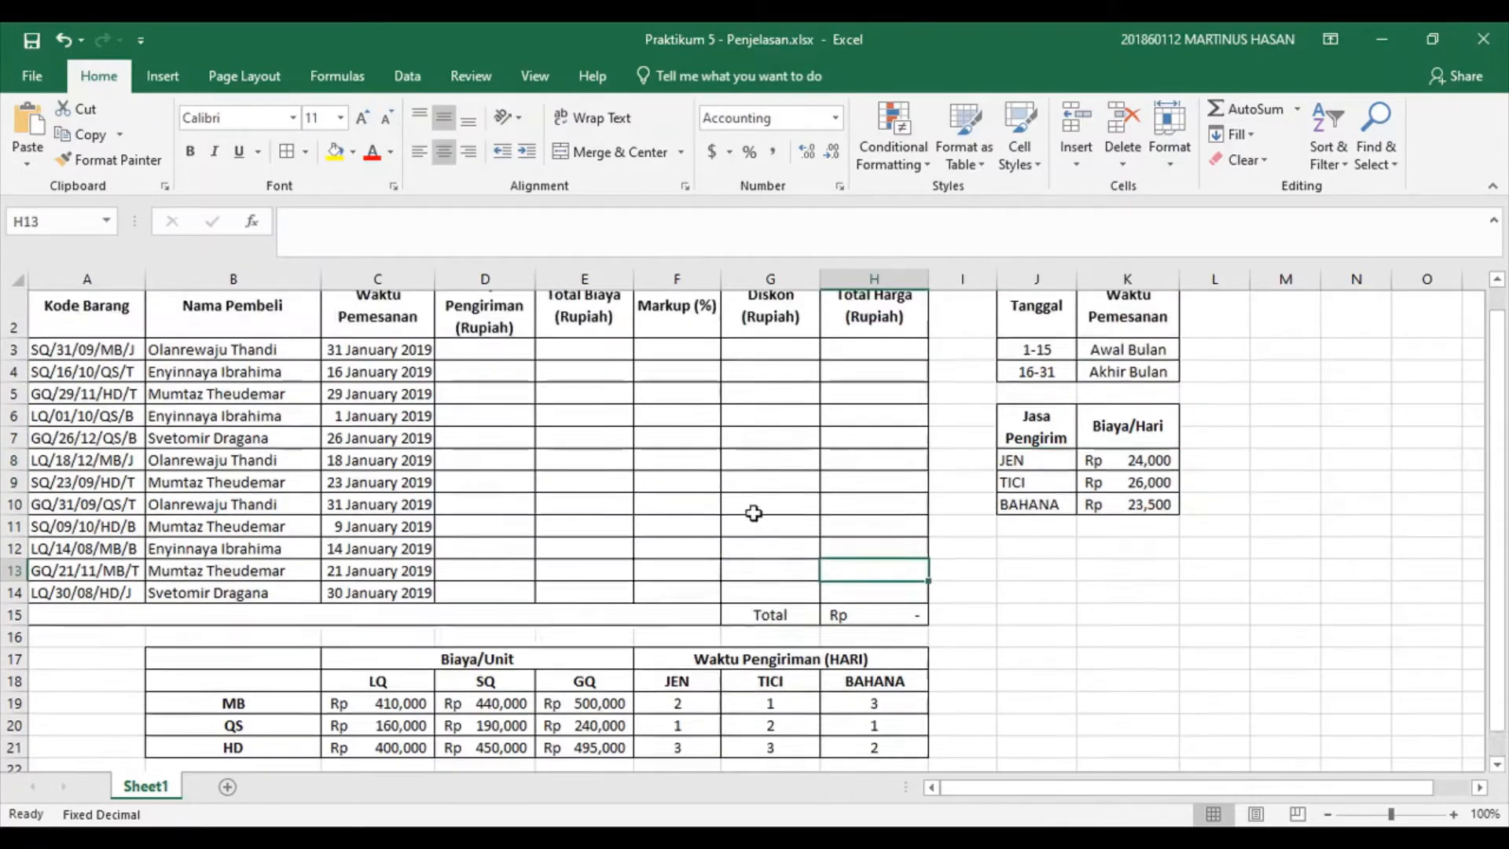
Begin an HLOOKUP formula in D3 whose lookup value starts with if(right(A3,1)="J","JEN".
click(498, 386)
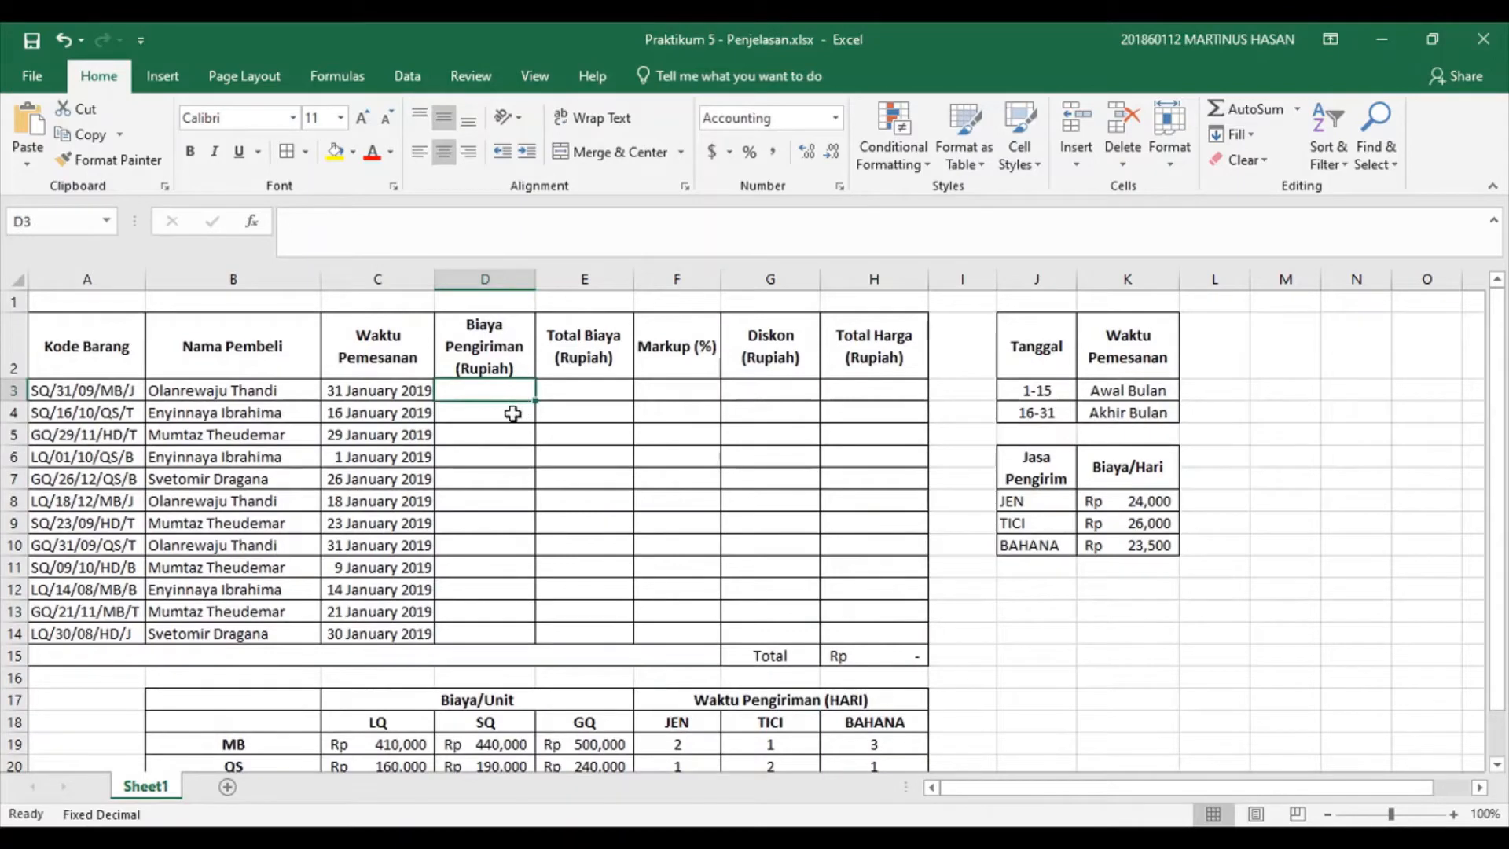
text(=hlookup()
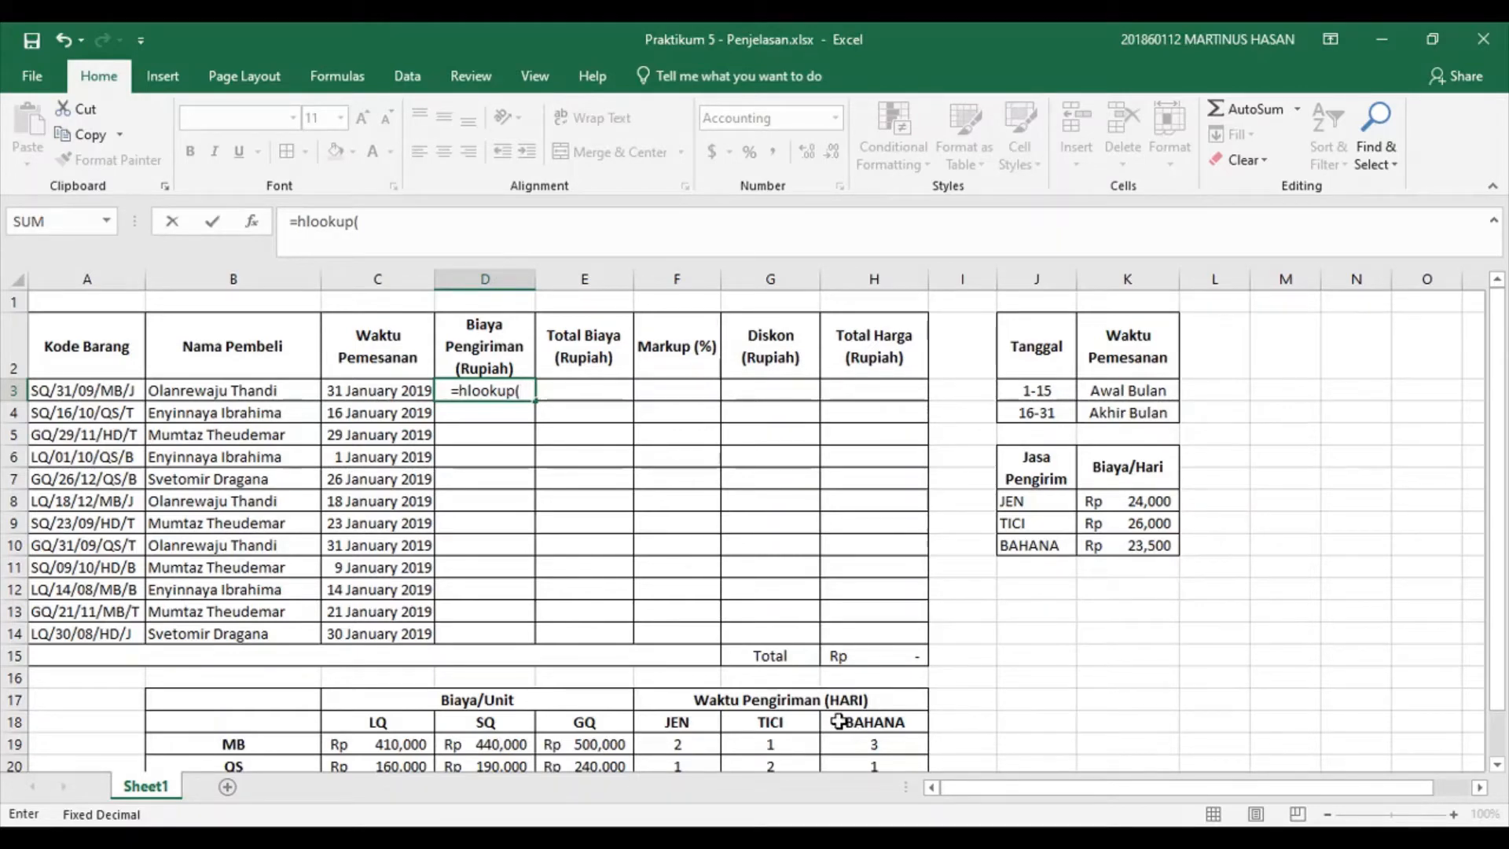
text(if()
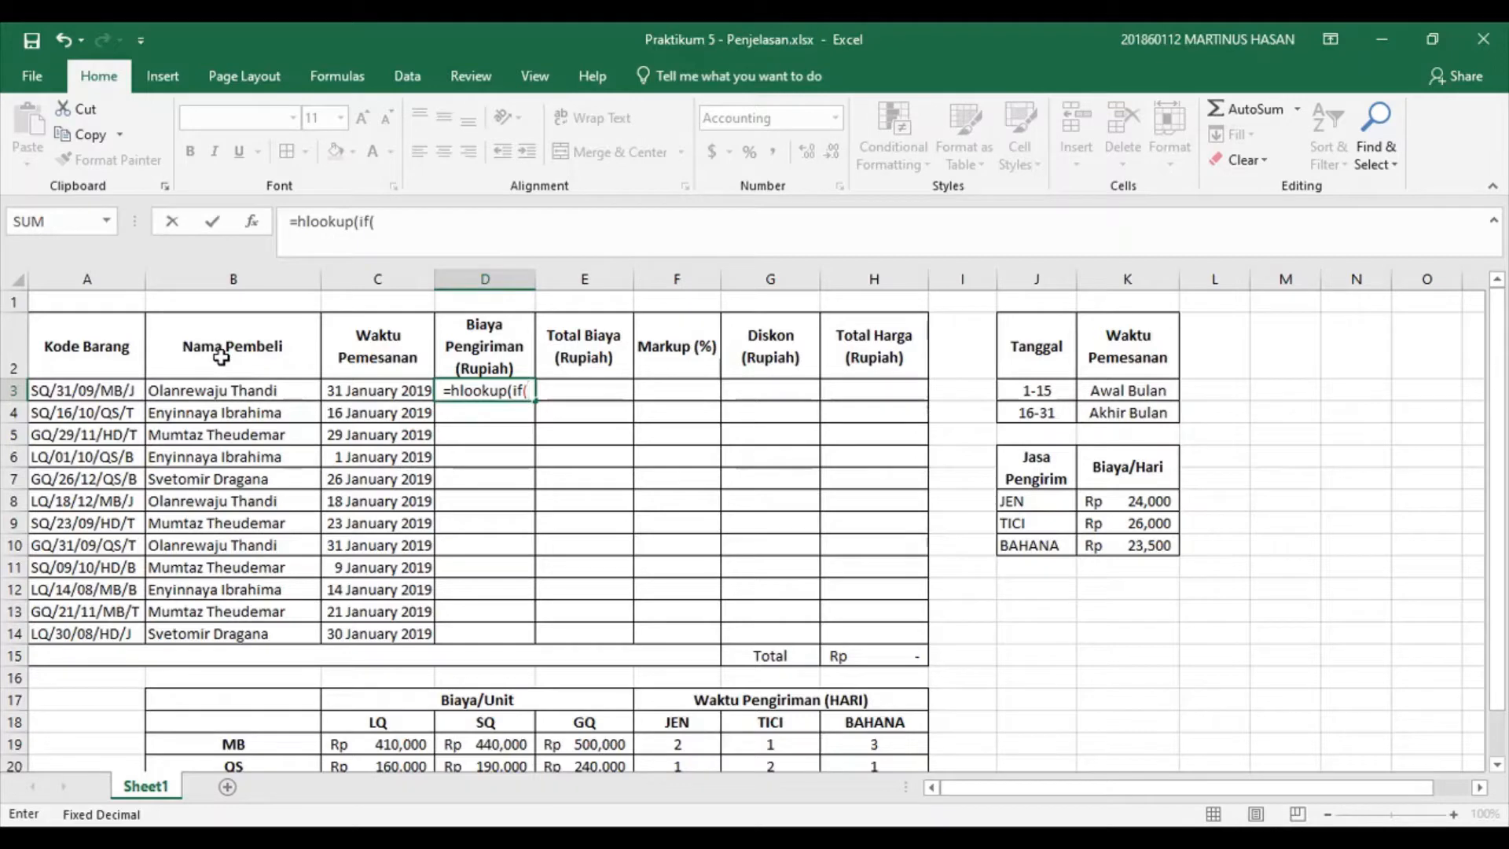
text(right()
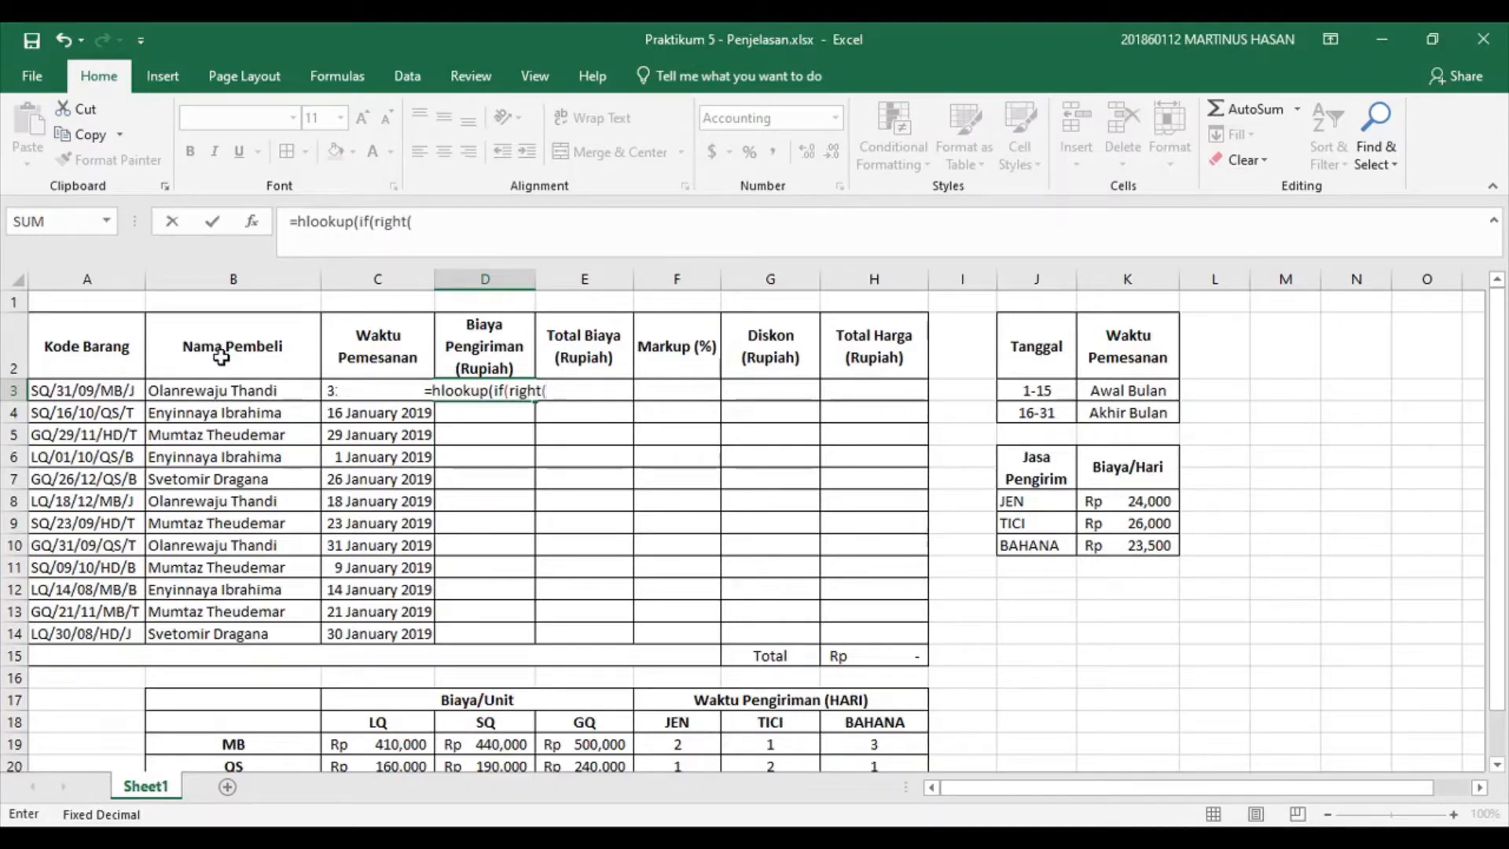
click(98, 390)
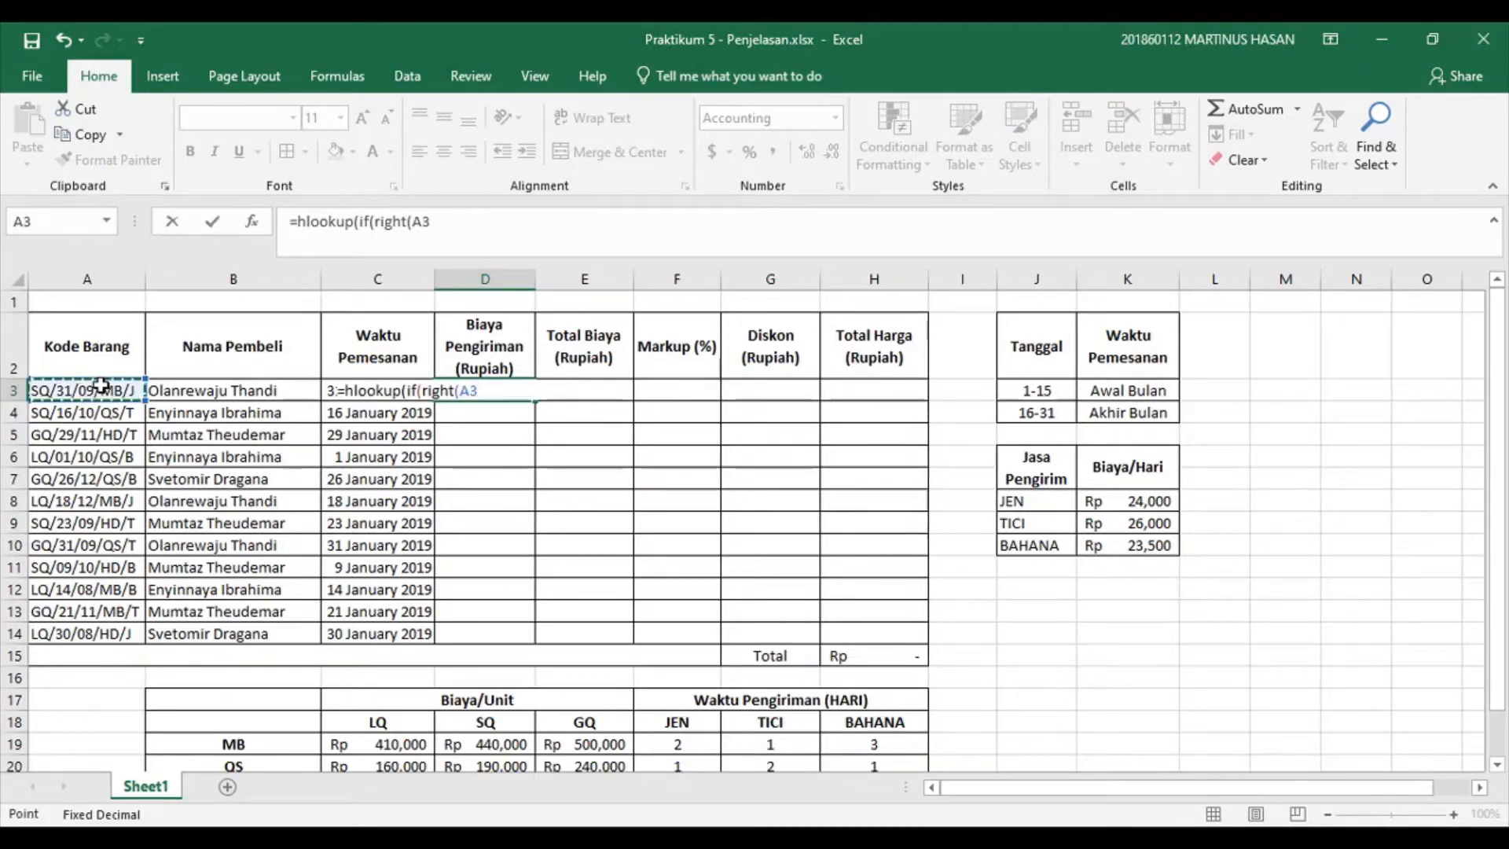
text(,1)
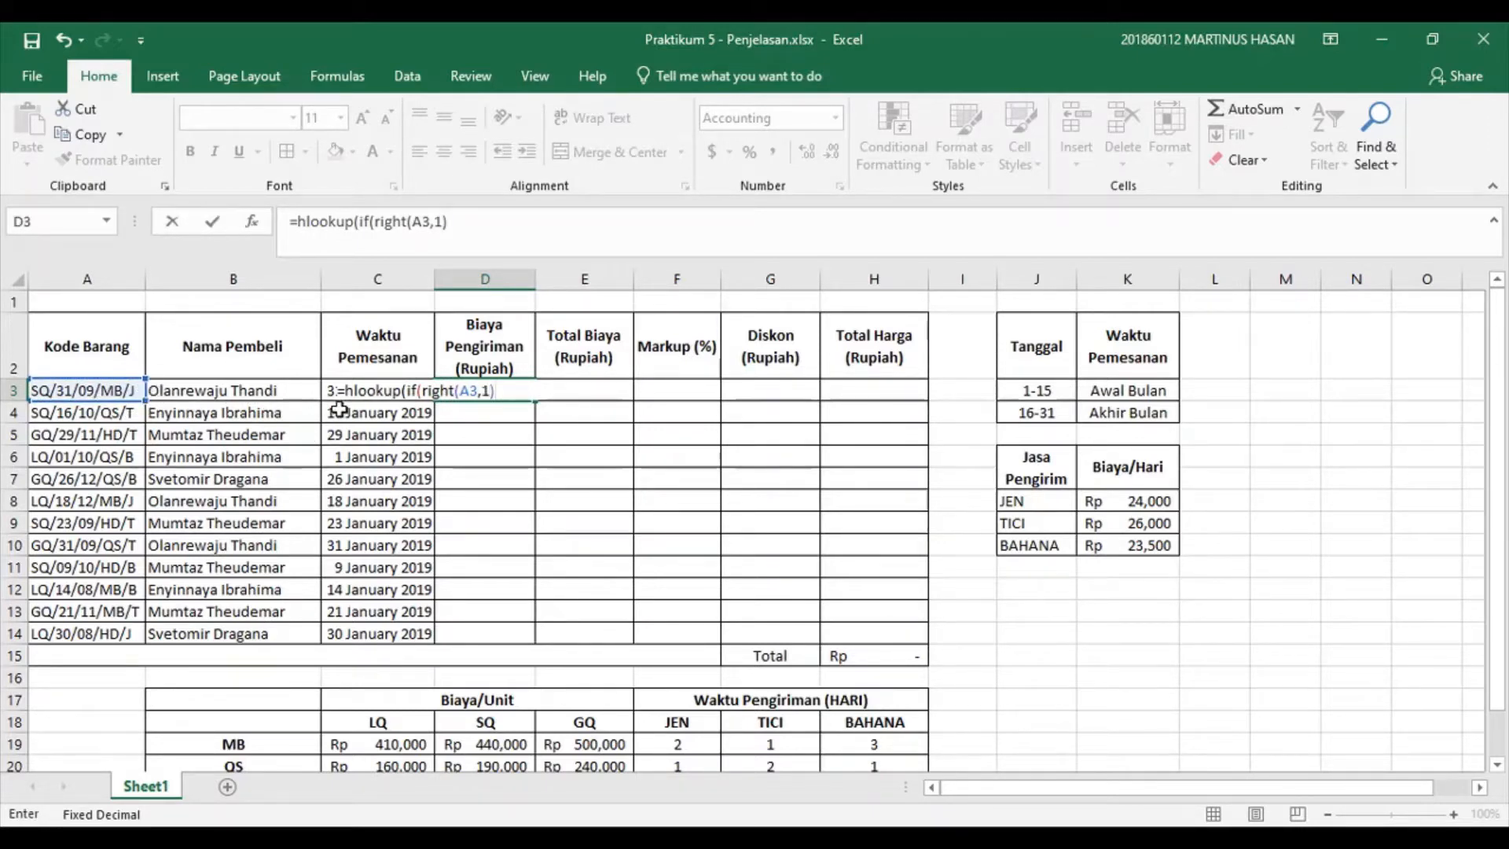
text()="J",")
text(JEN" )
Complete the lookup value with a nested if(right(a3,1)="T","TICI","BAHANA") and close both IF functions.
text(if(ri)
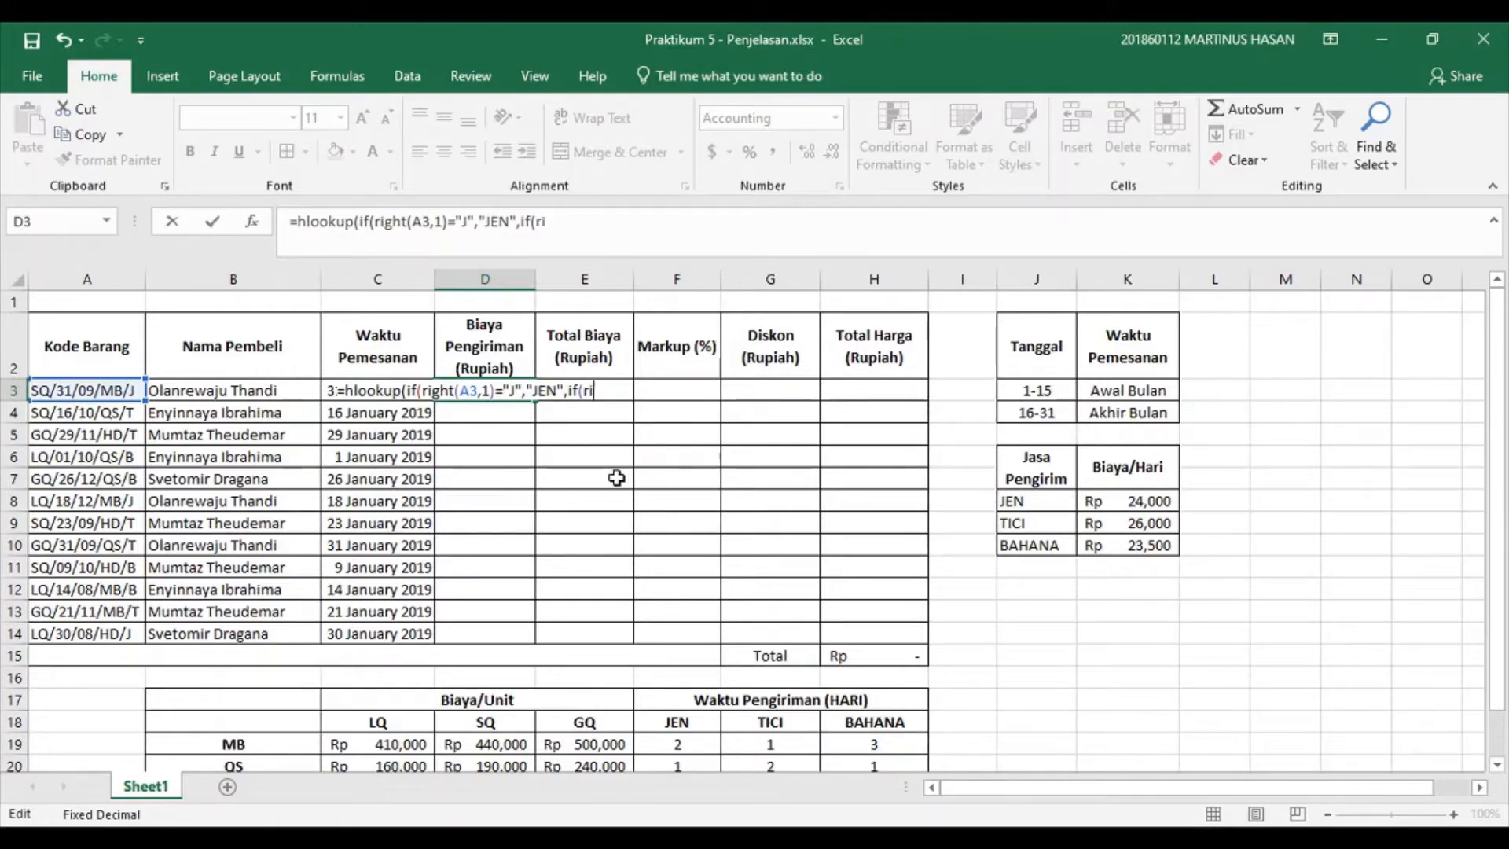
text(ght(a3,1)=)
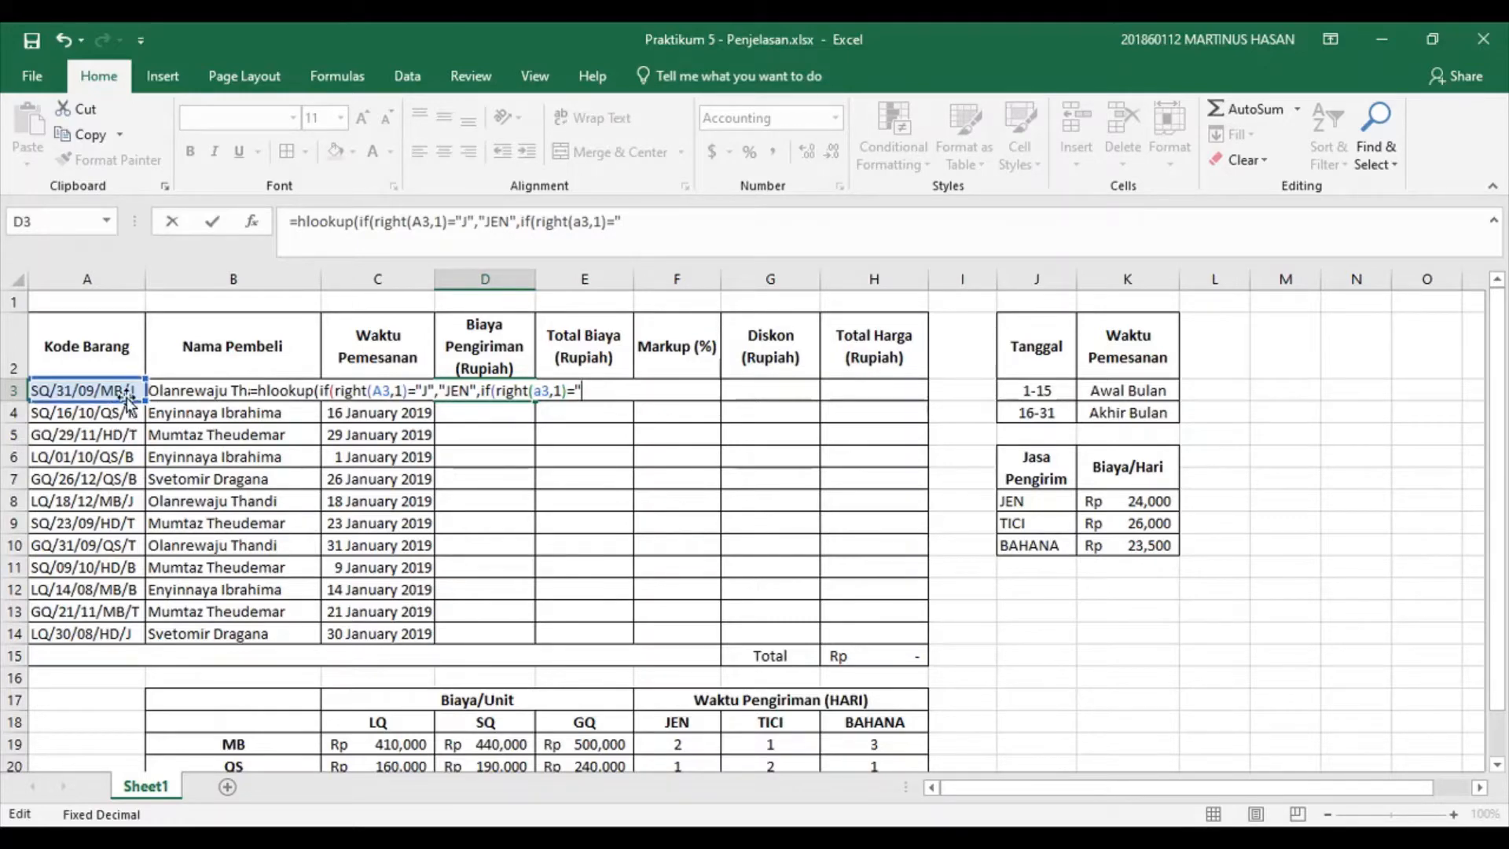
text(")
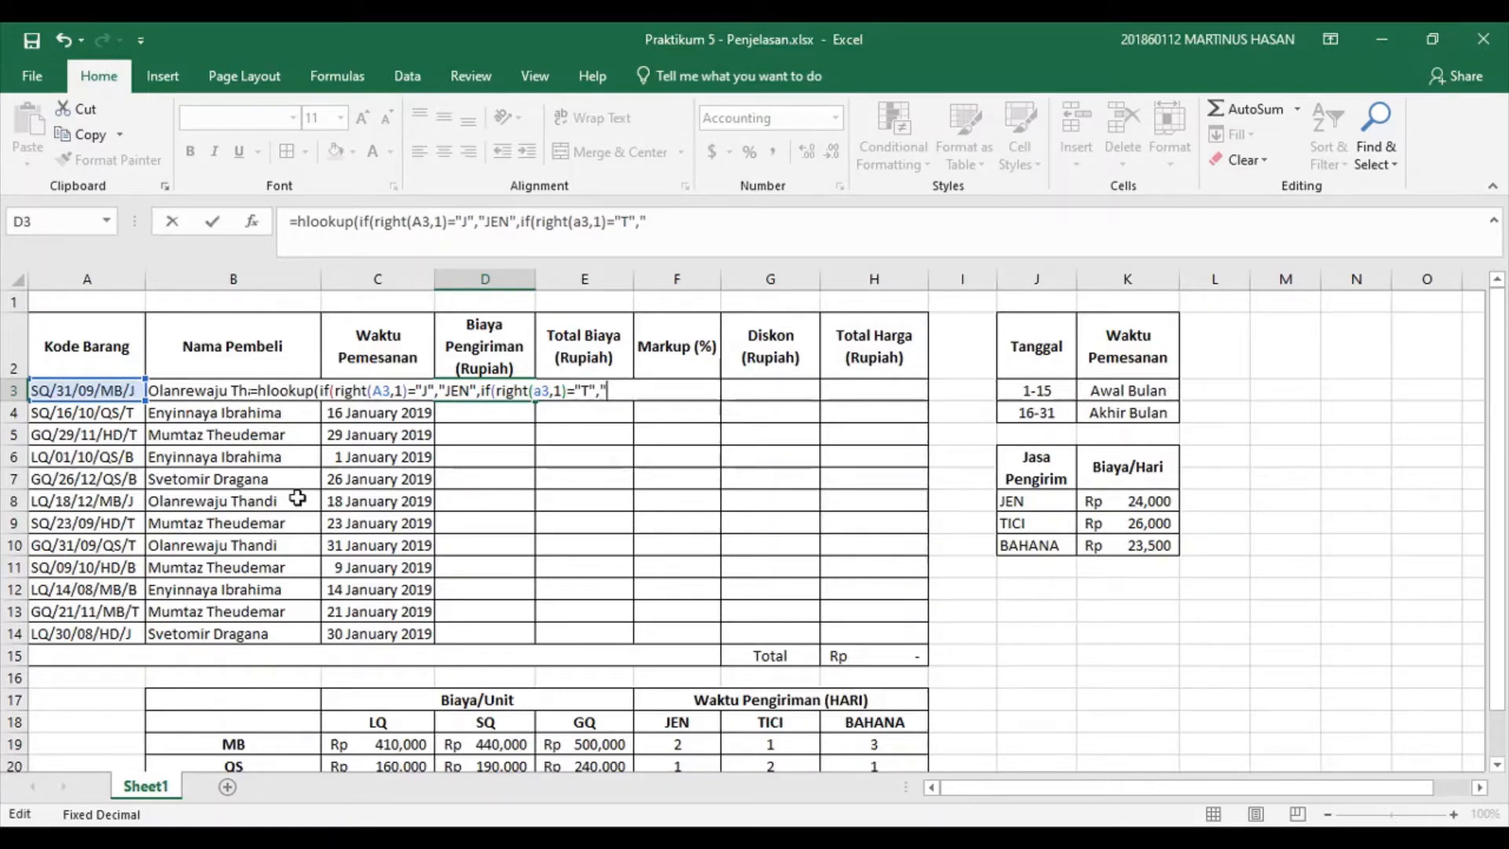
text(,"TICI",)
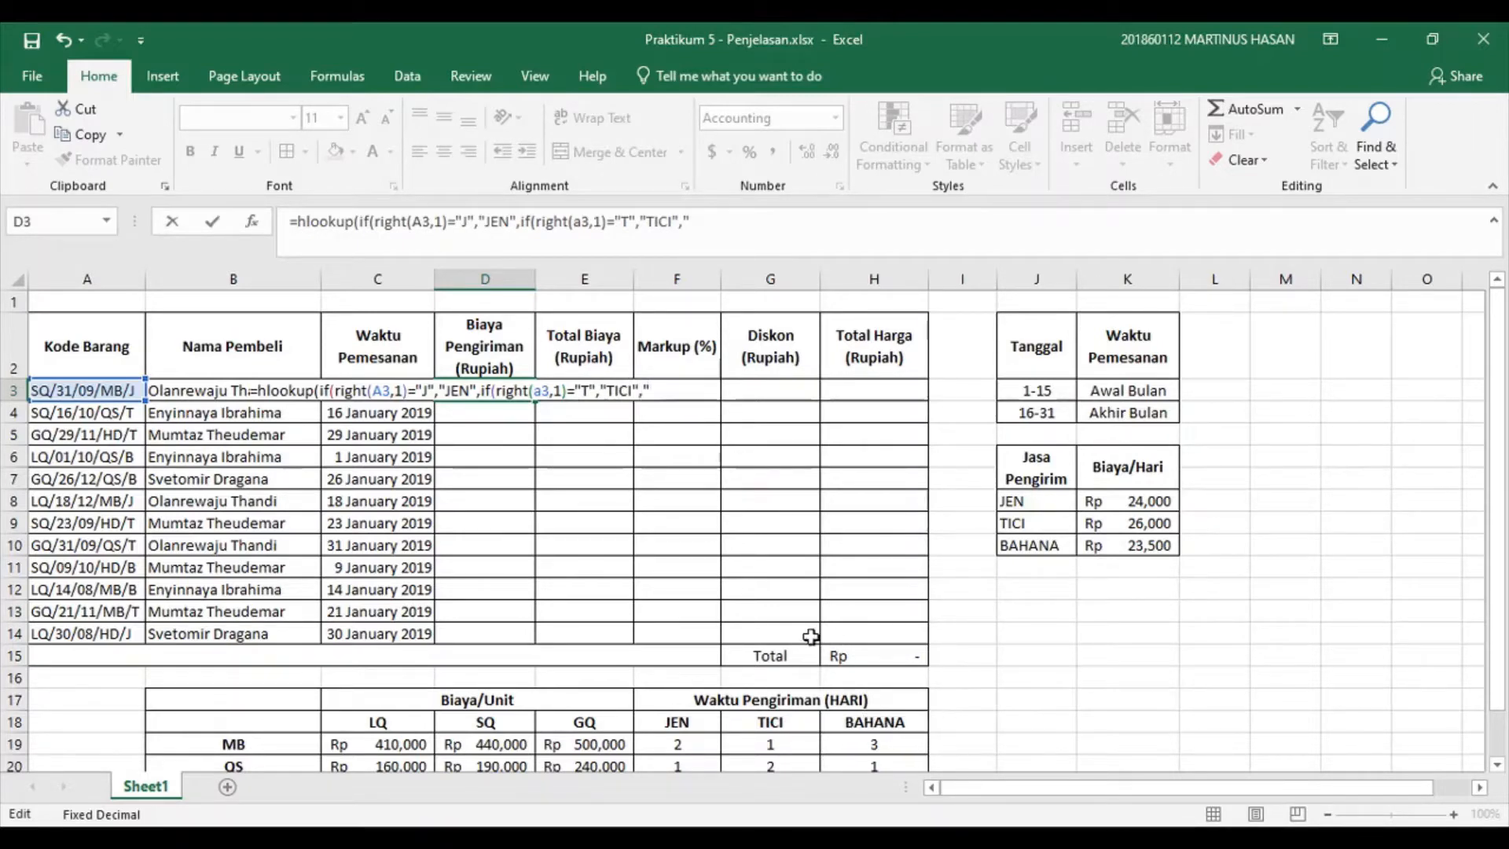
text(BAHANA)
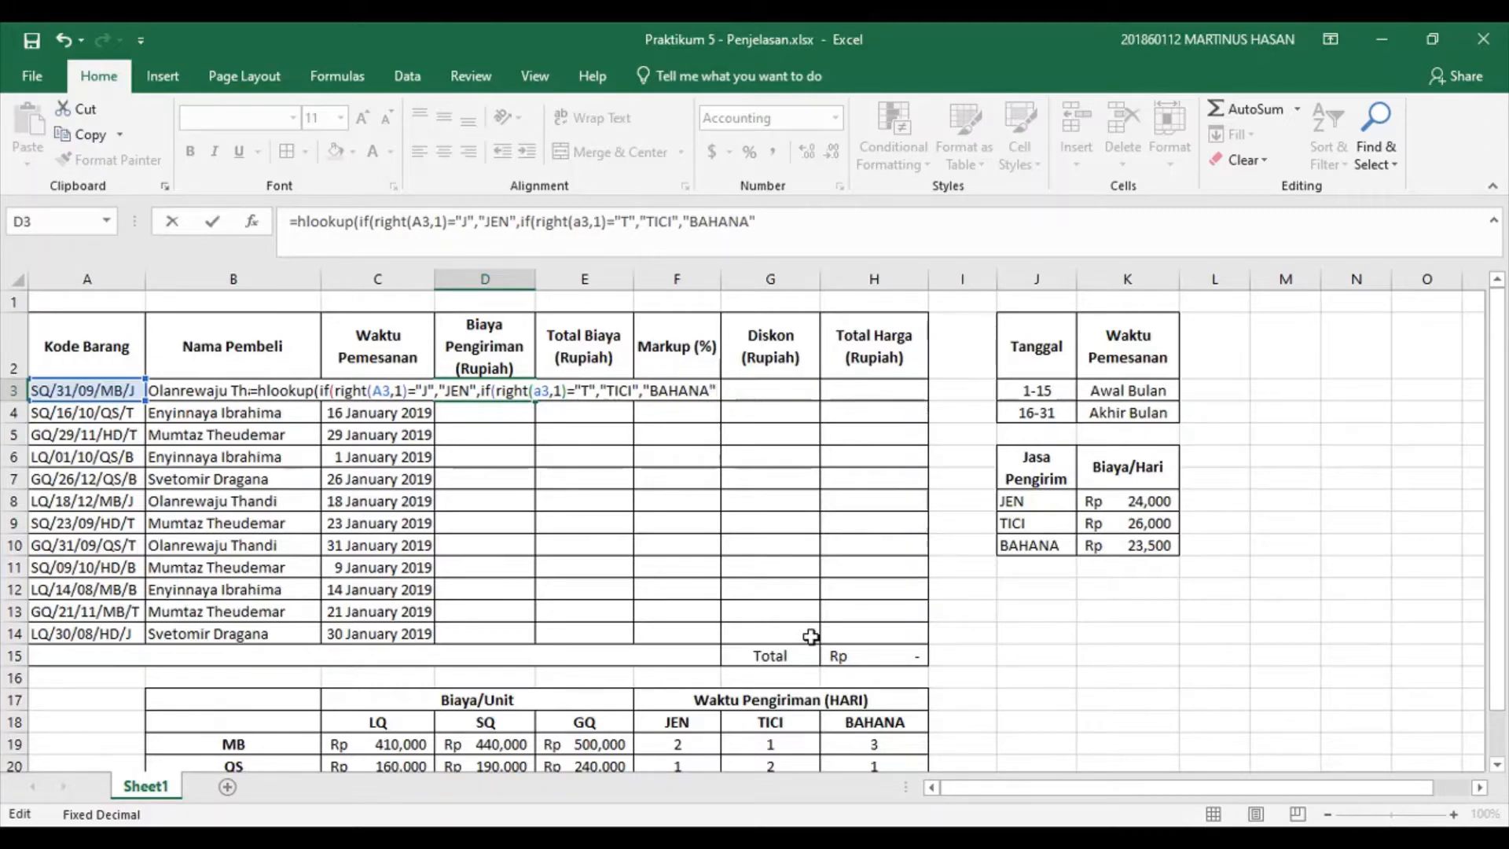
text())
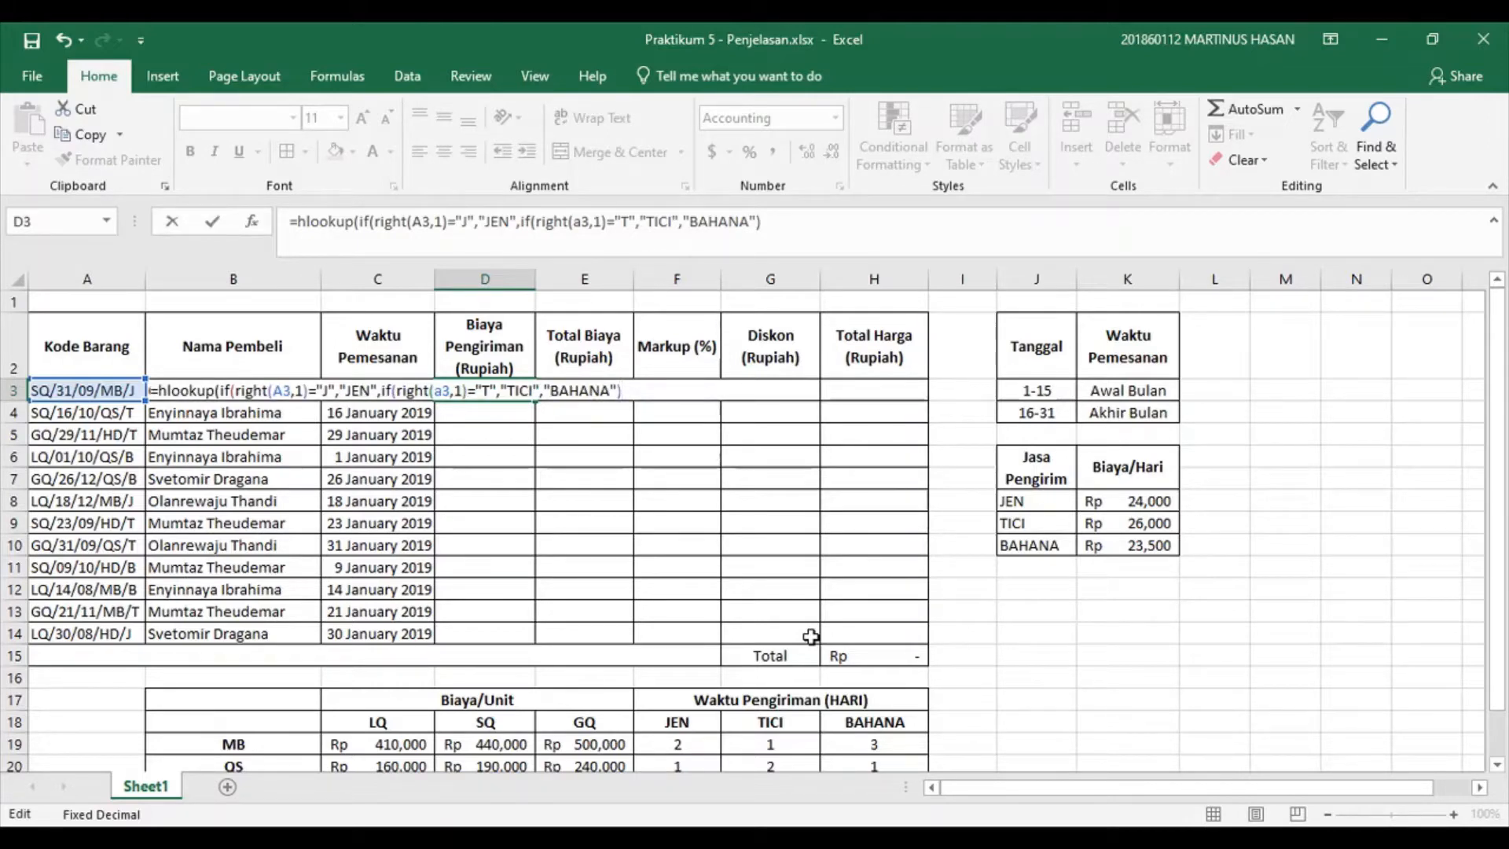
text(,)
Add the delivery-time range F18:H21 as the HLOOKUP table array, with absolute references $F$18:$H$21.
scroll(754, 591, down, 1)
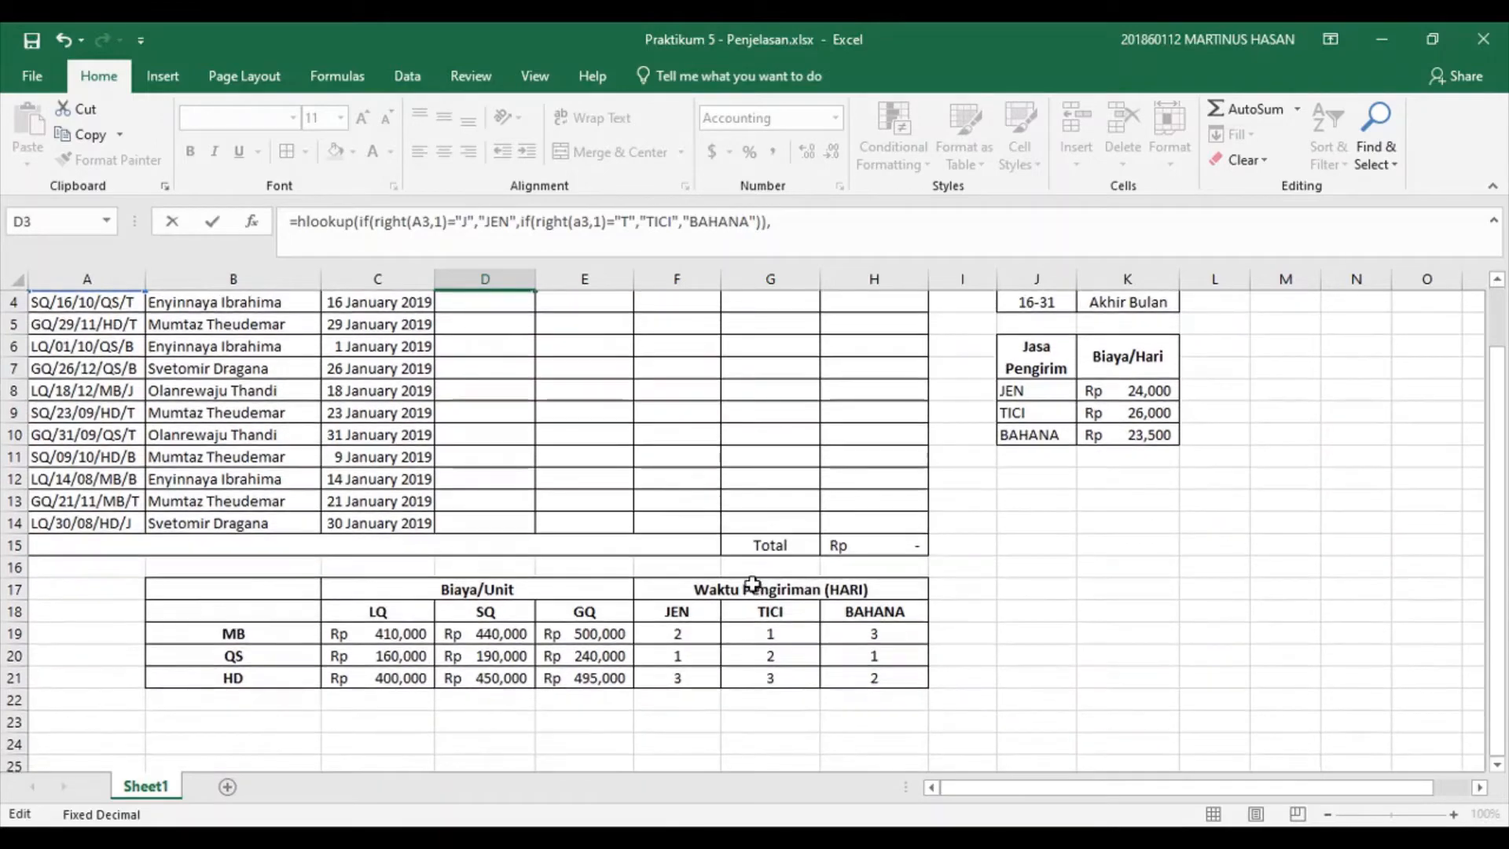
click(695, 618)
drag(696, 618, 872, 677)
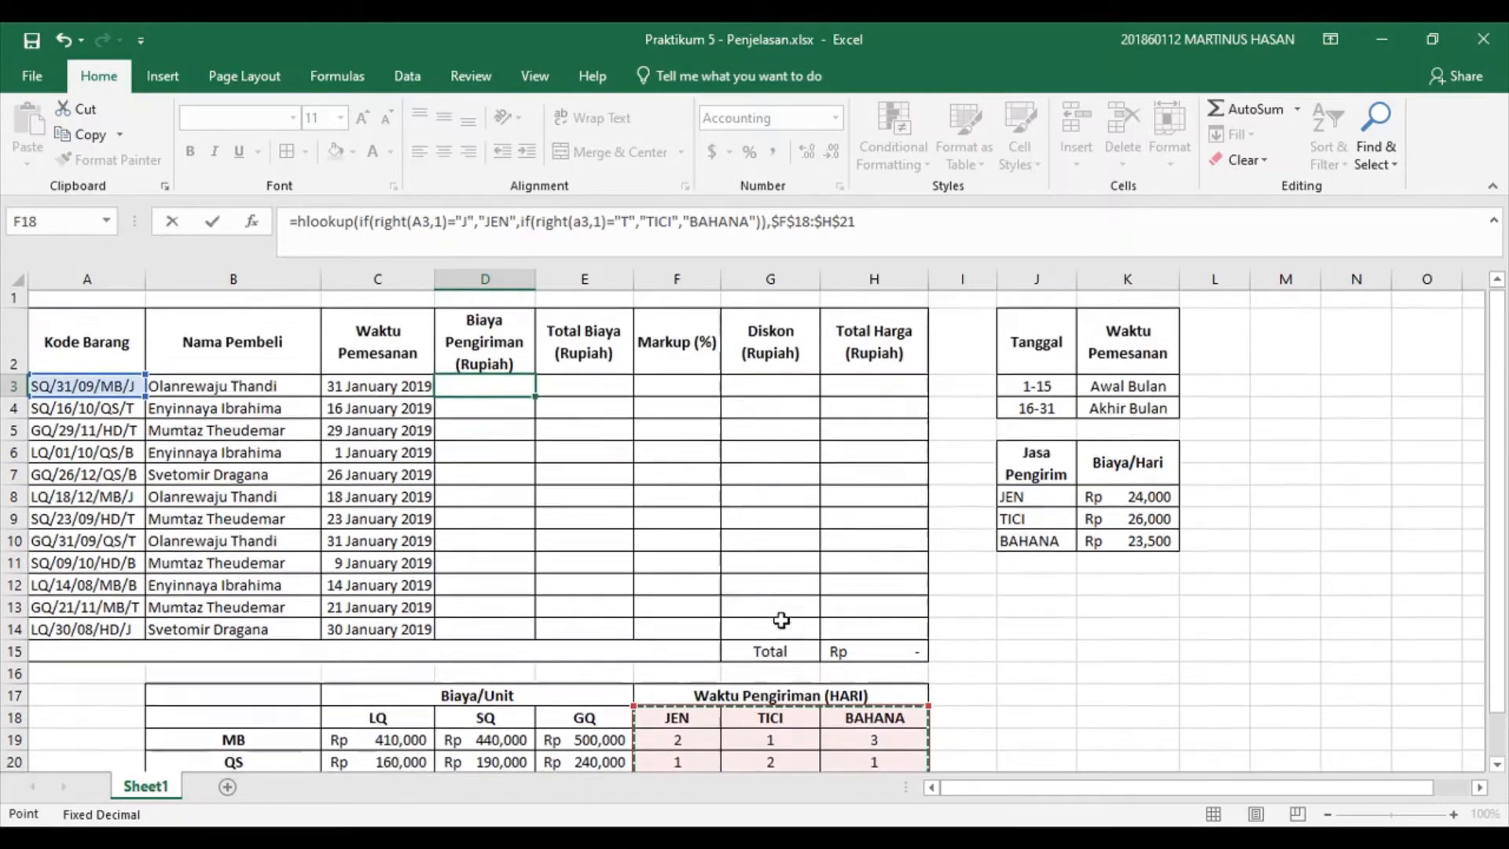
key(F4)
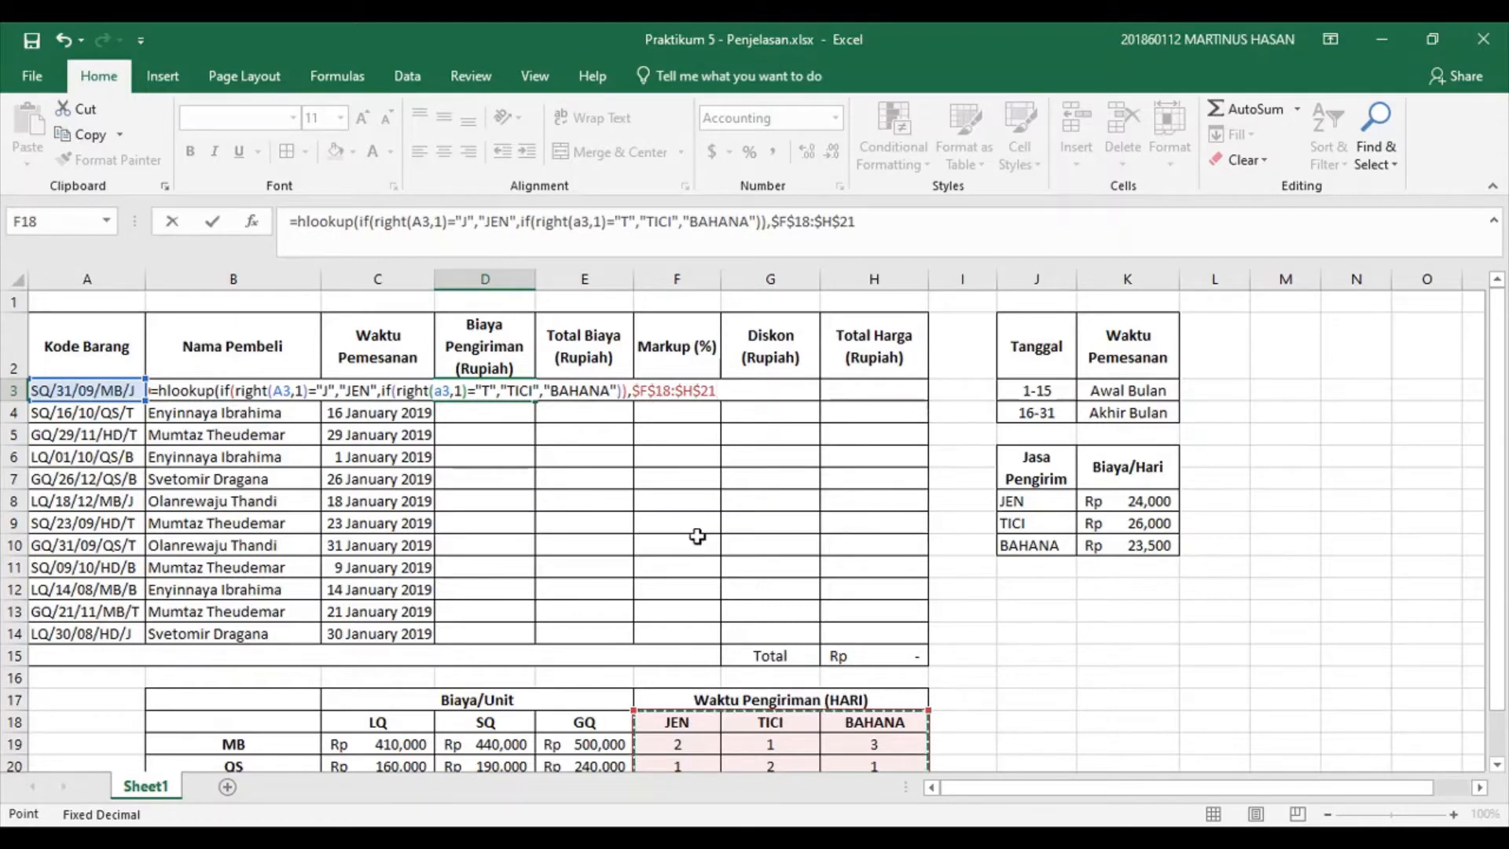
text(,)
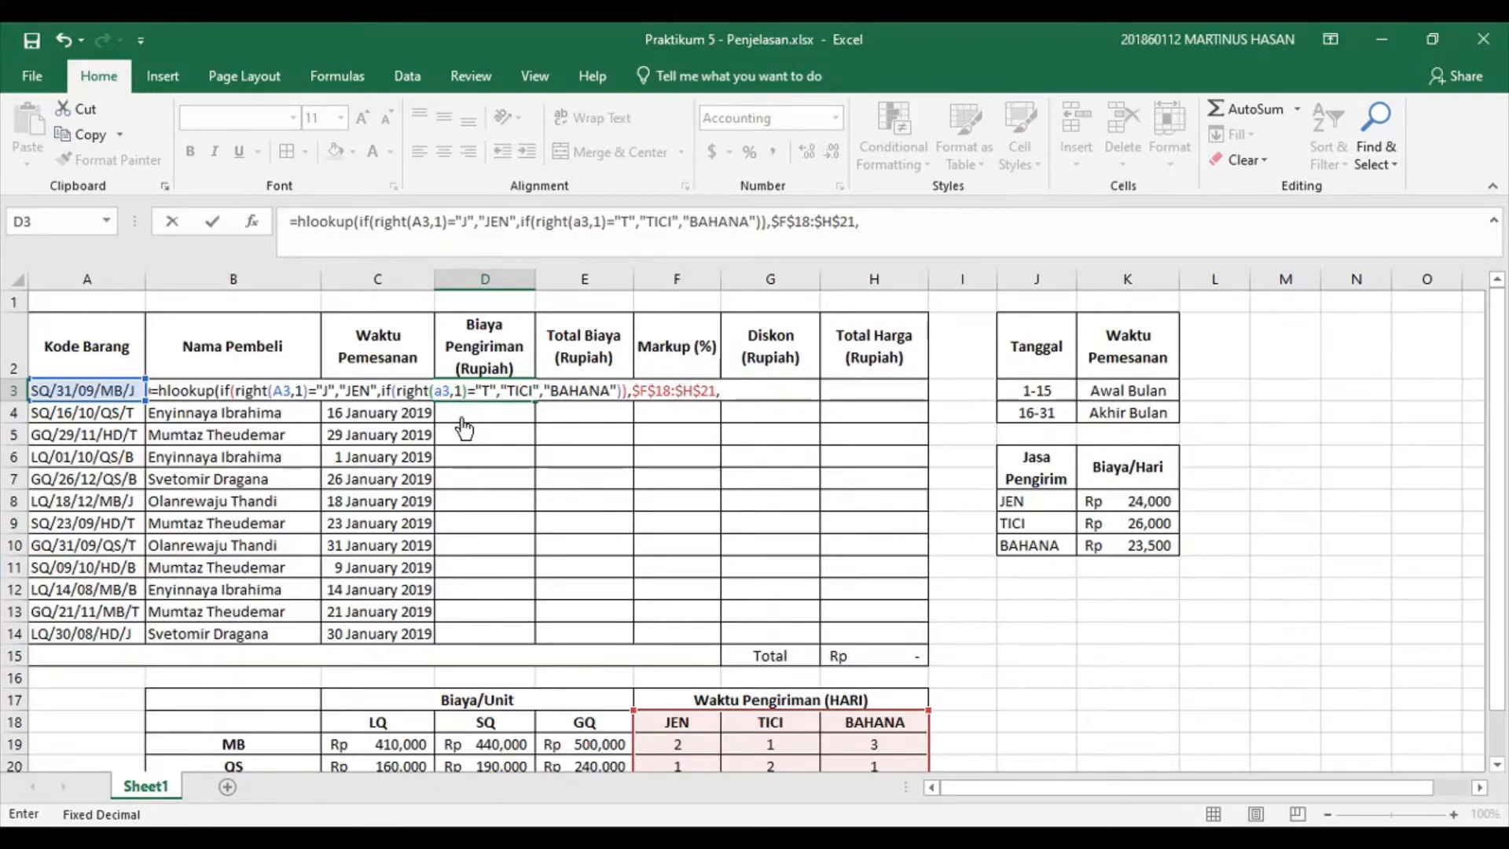
Begin the HLOOKUP row-index argument in D3 with if(mid(A3,10,2) to extract the item code.
scroll(754, 543, down, 1)
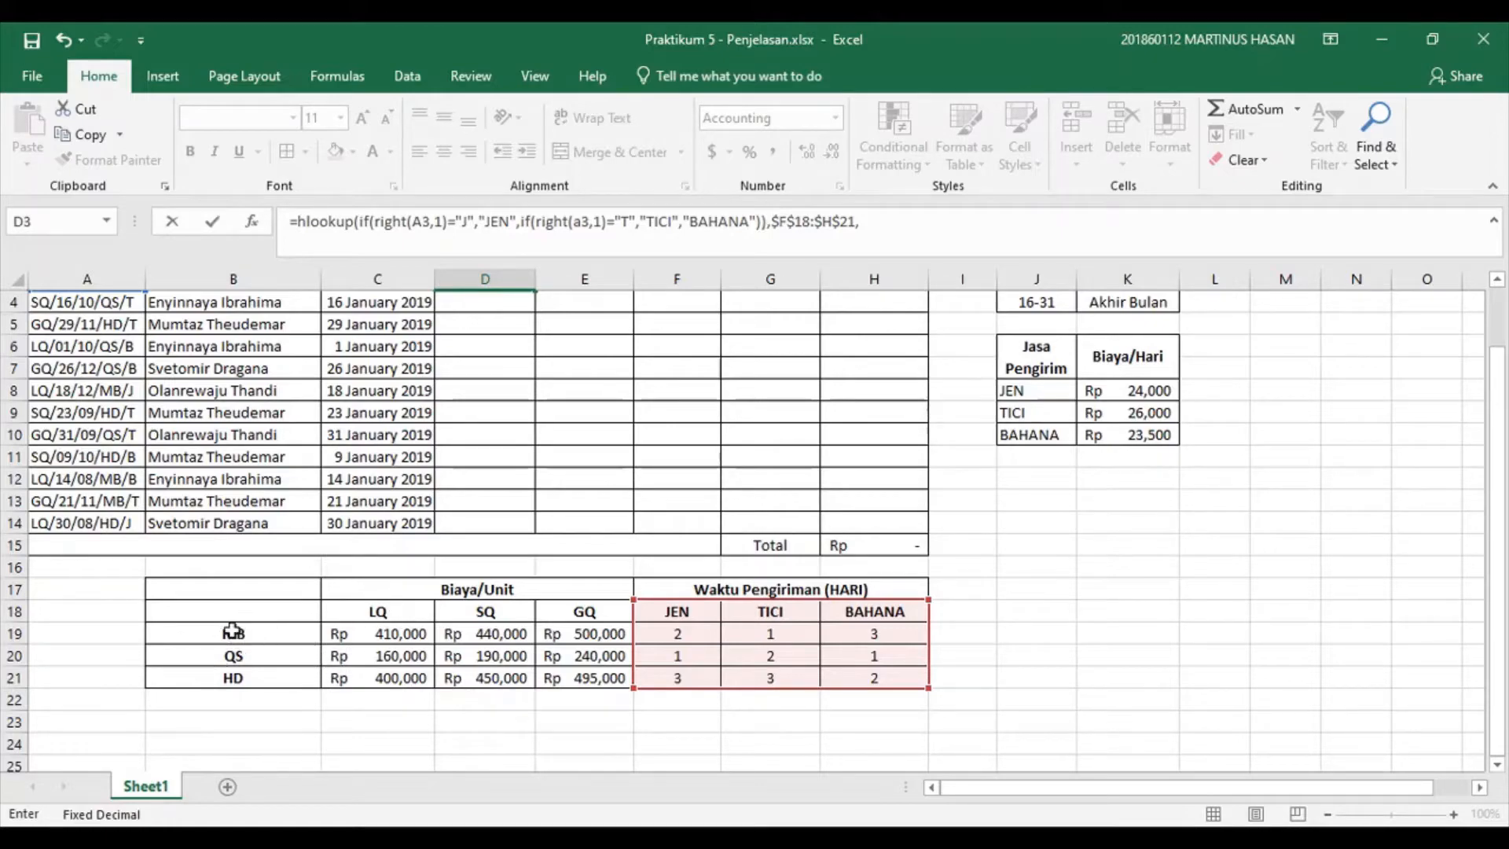
scroll(246, 669, up, 1)
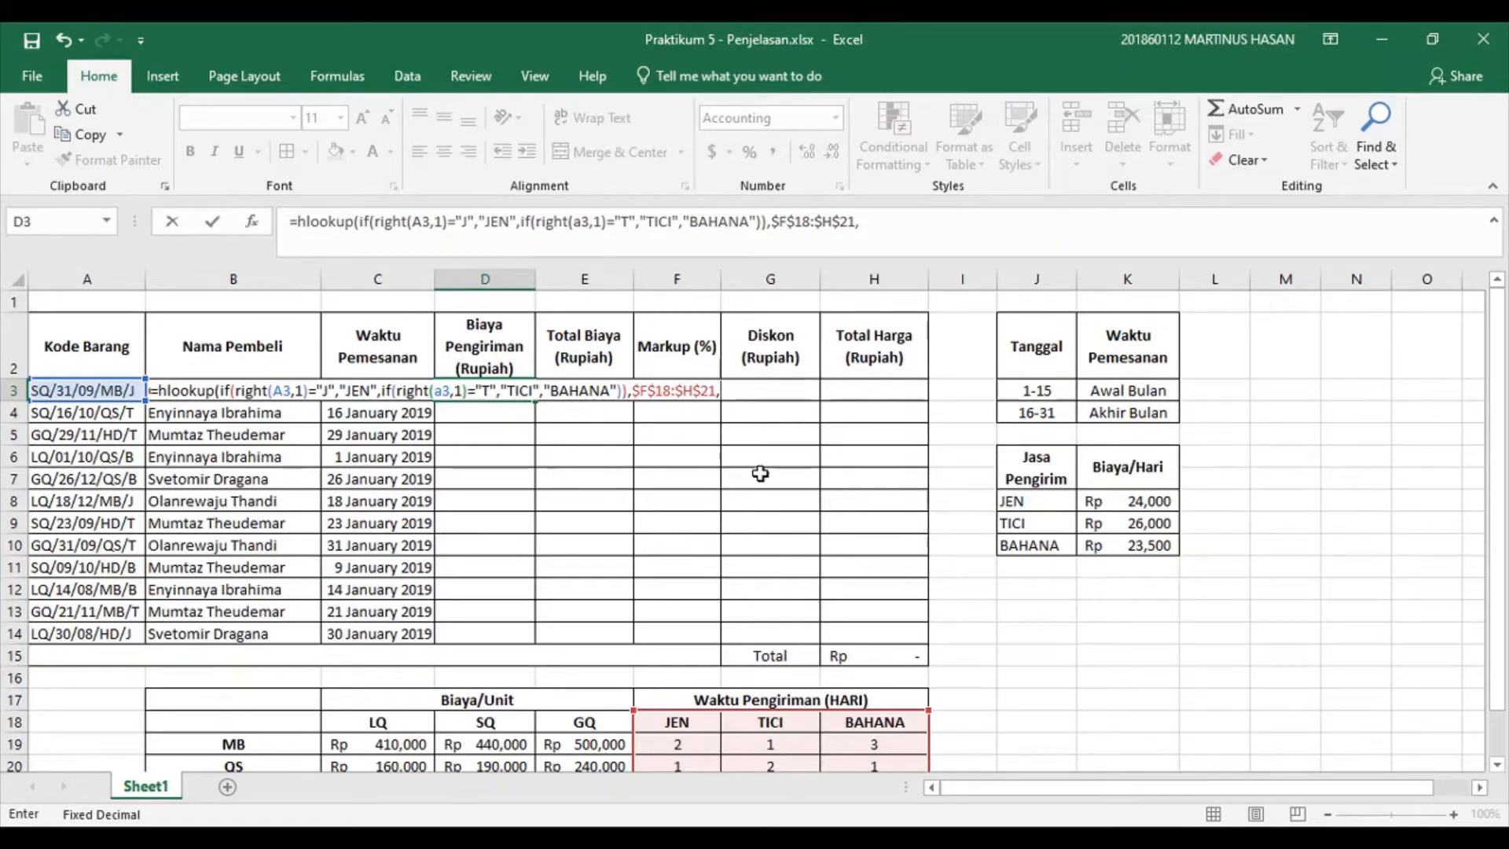
text(()
click(111, 391)
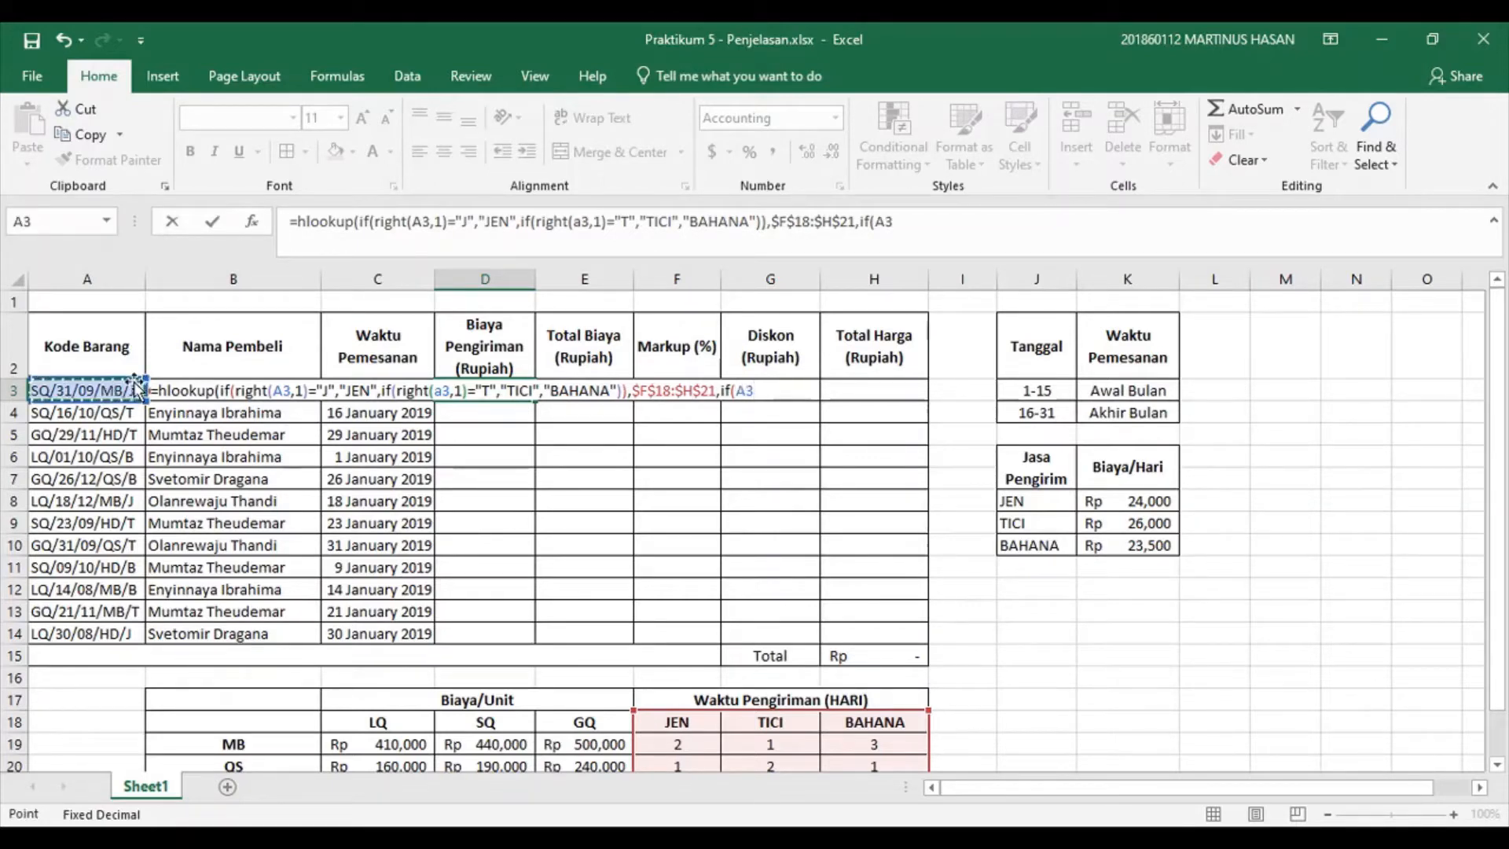
key(BackSpace)
key(BackSpace)
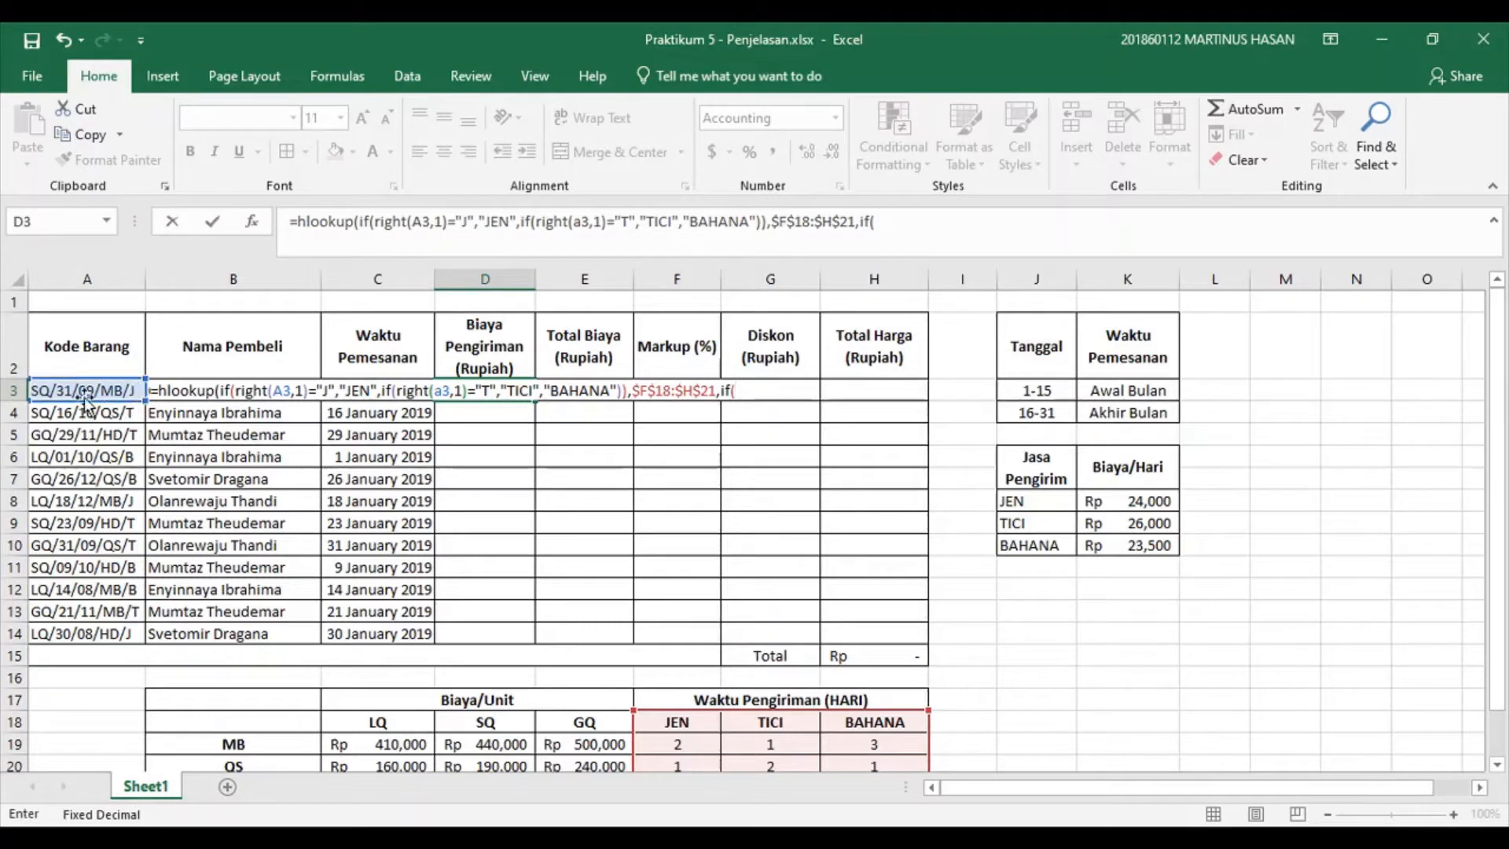
text(mid()
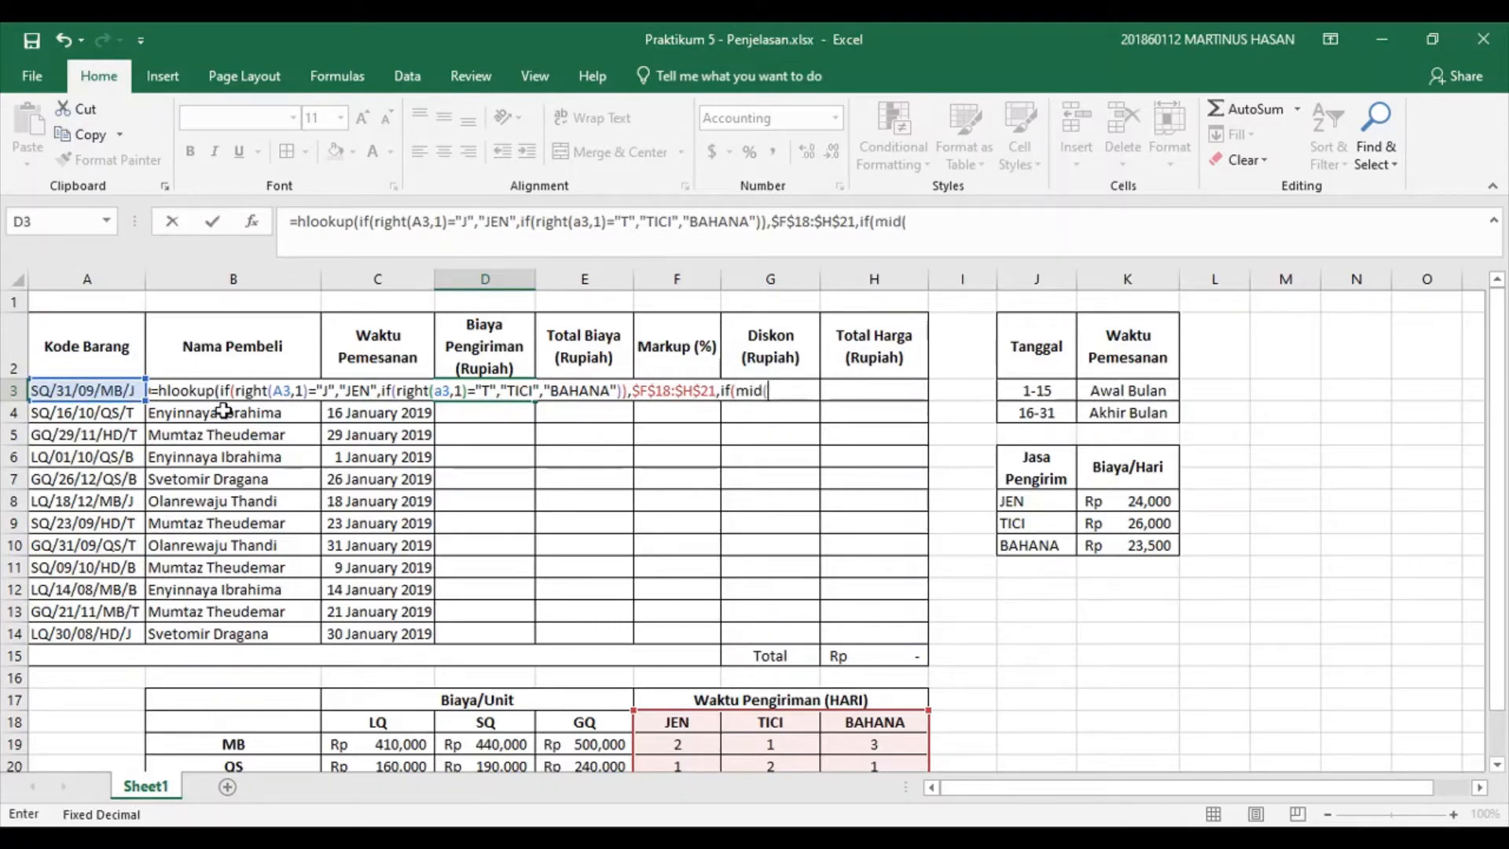
click(95, 391)
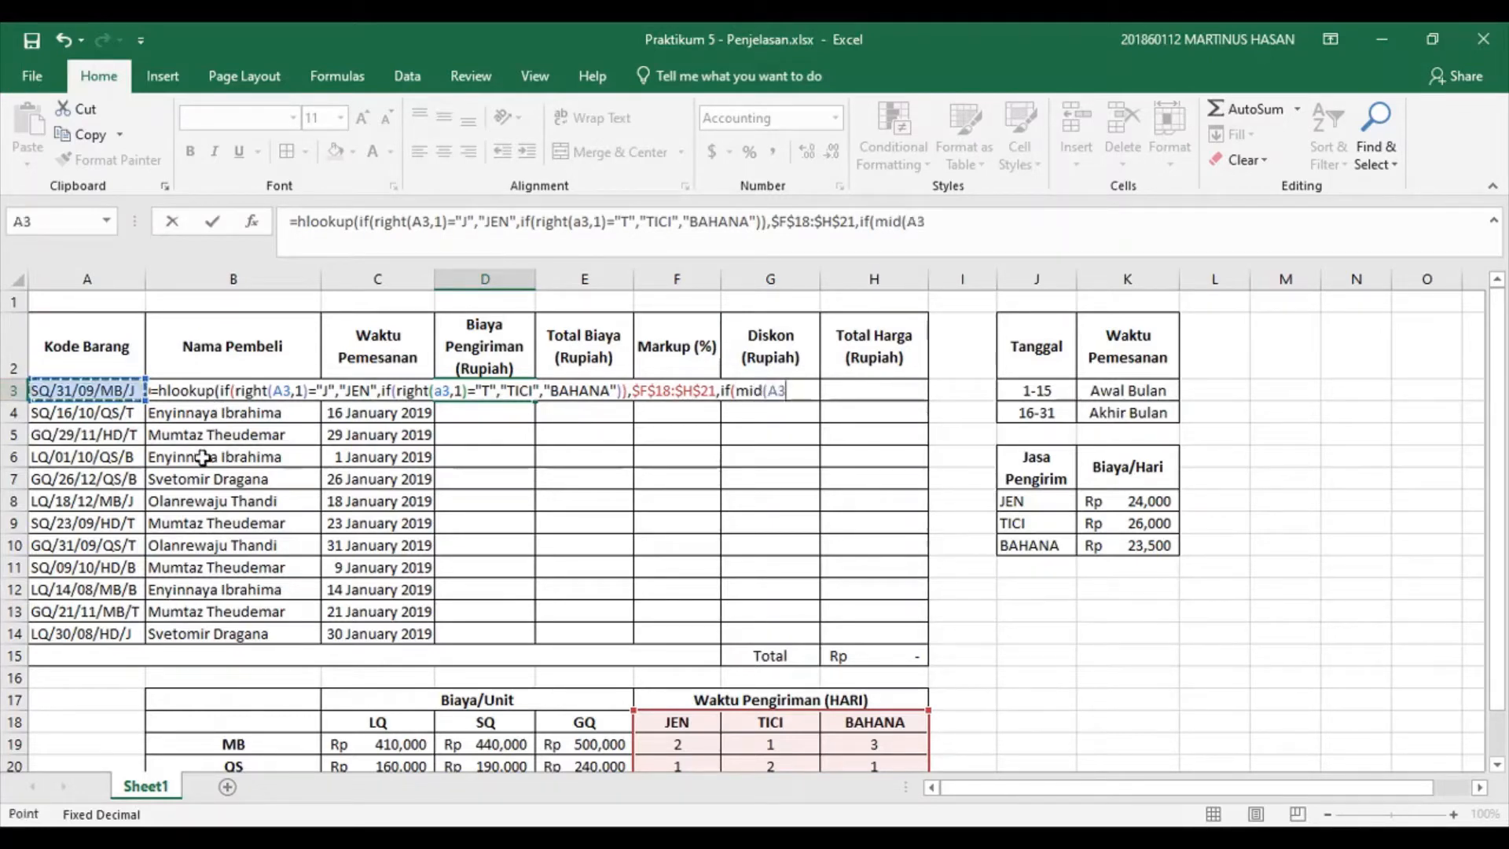
text(,)
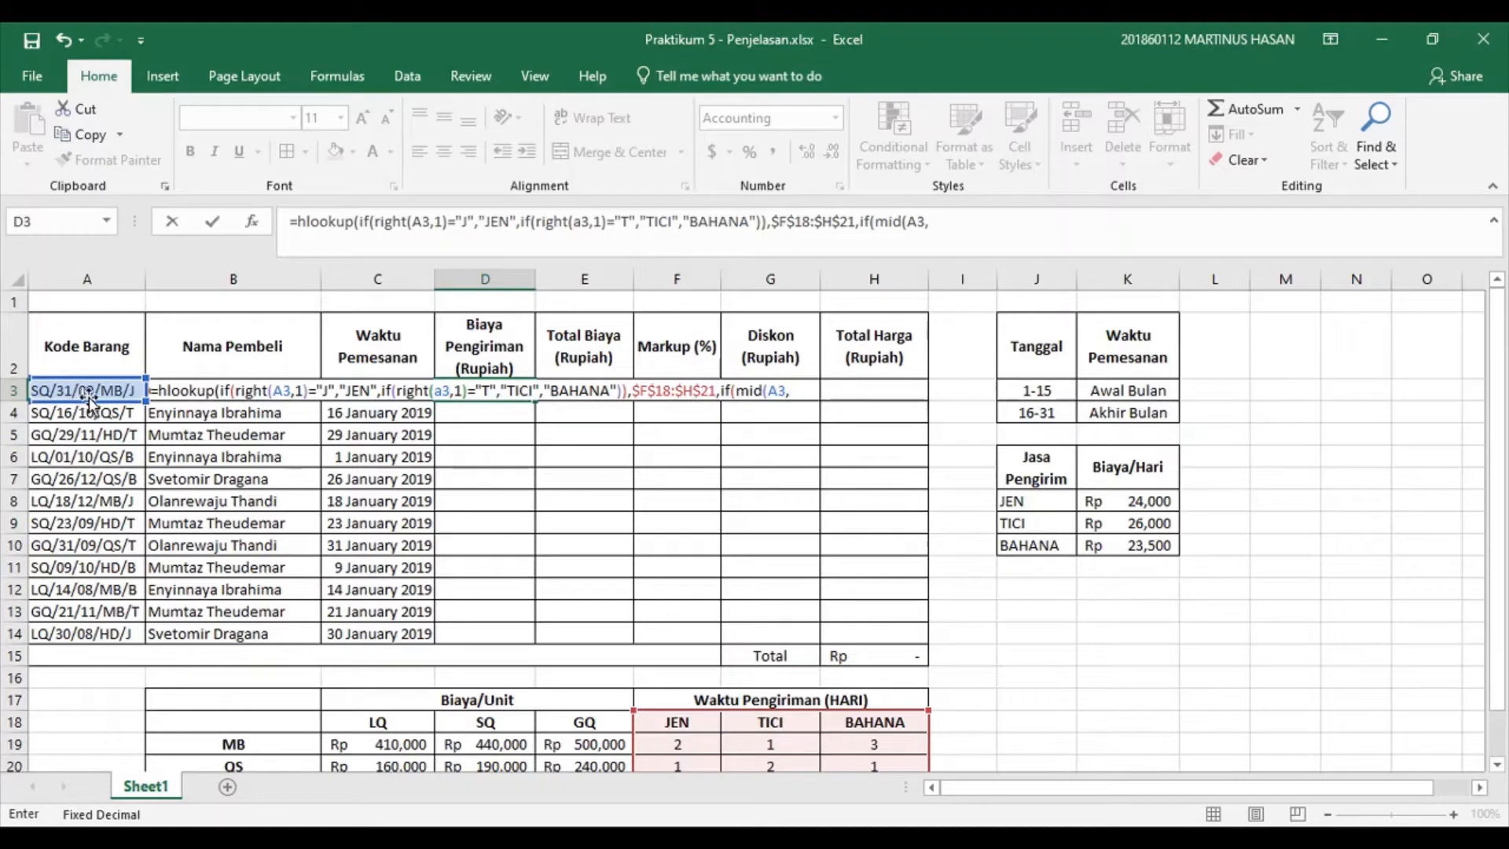
text(10,2)
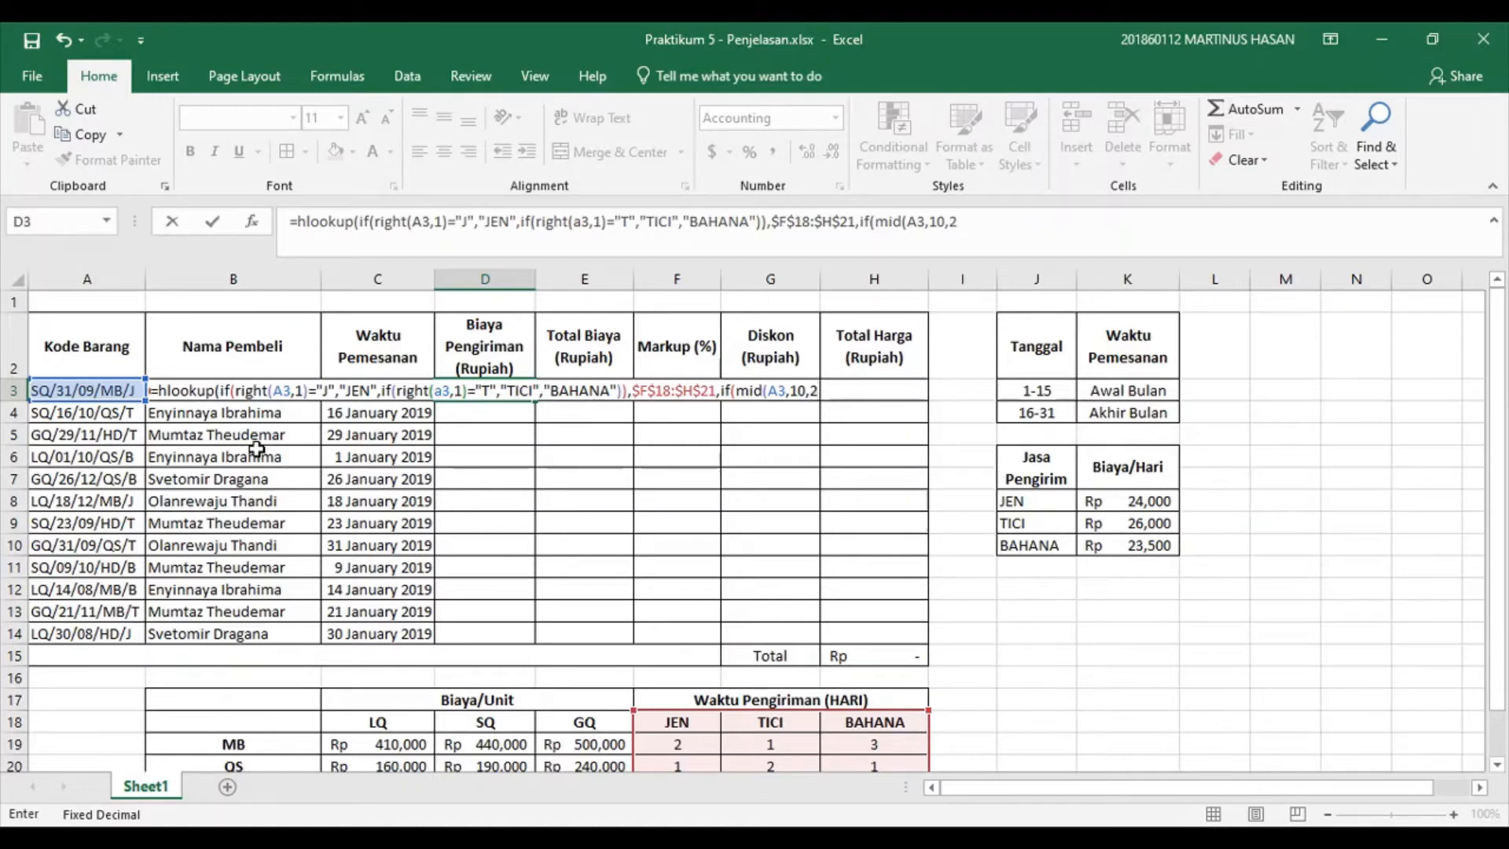
text())
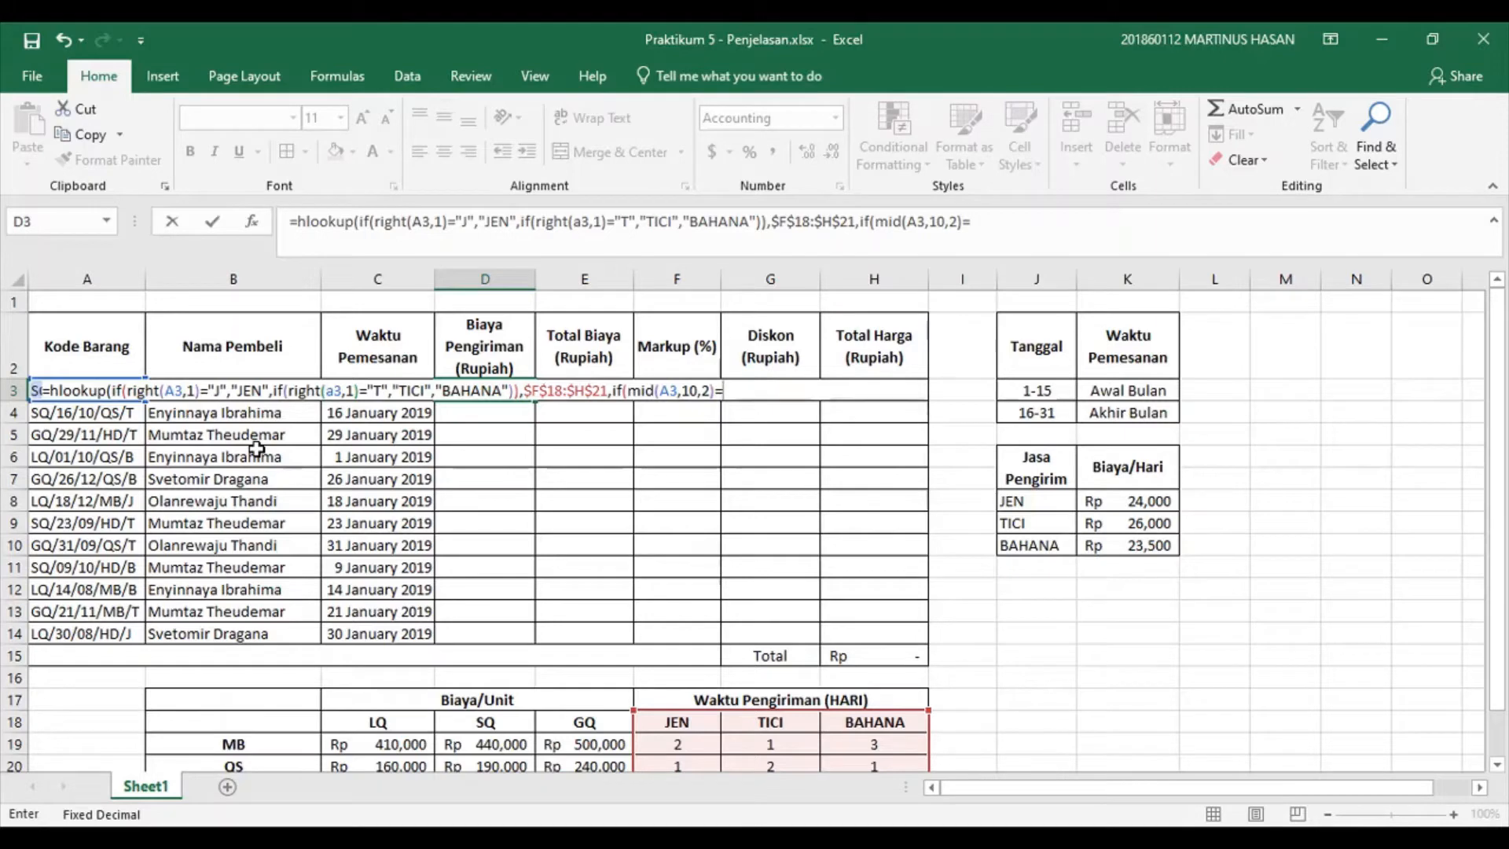
Complete the first row-index condition with ="MB" and return row 2 when it is true.
text(="MB",)
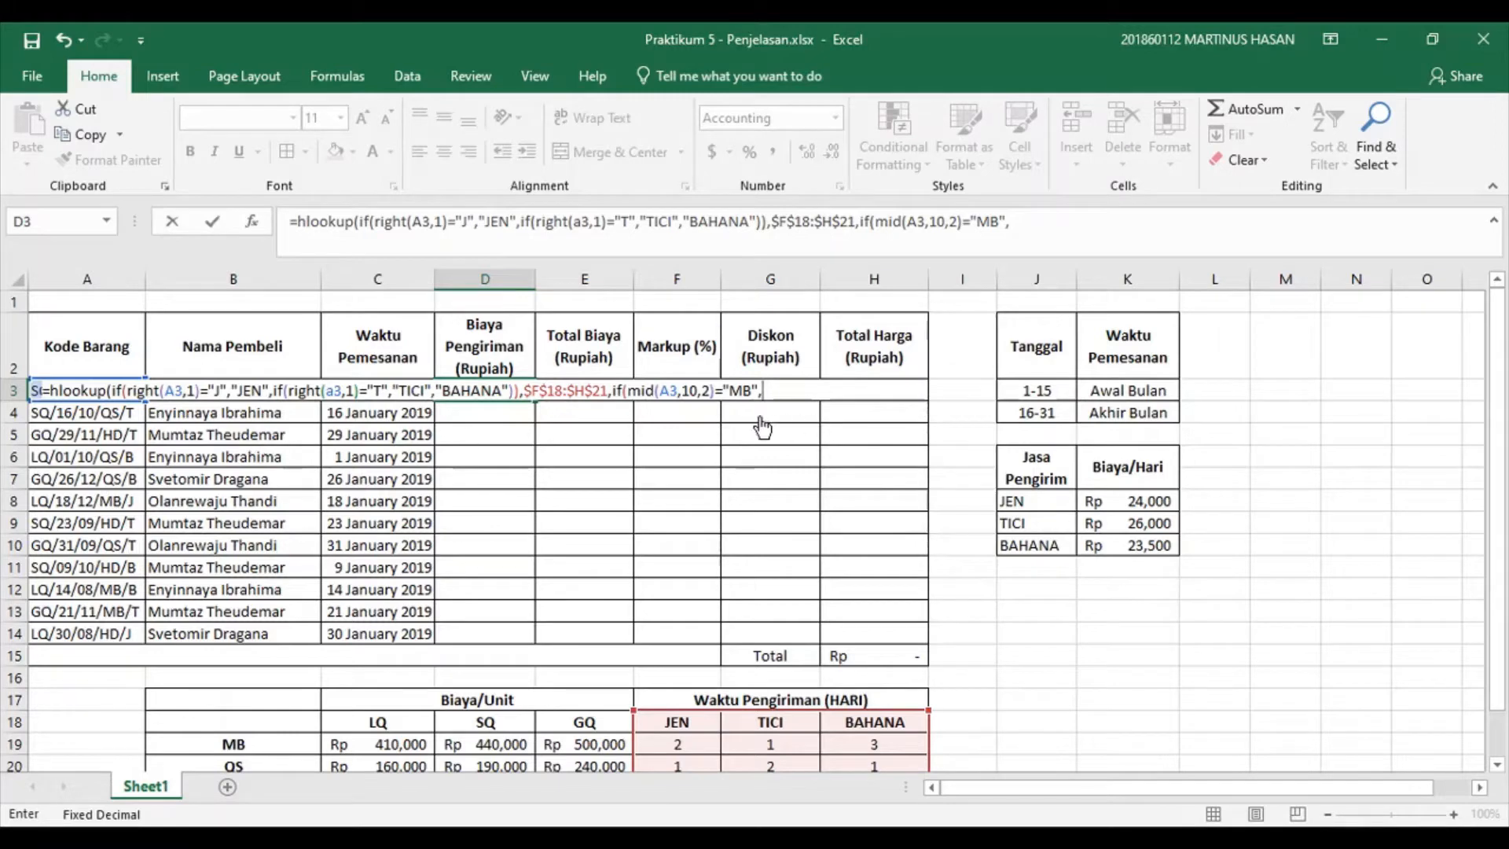
text(2)
scroll(1036, 677, down, 1)
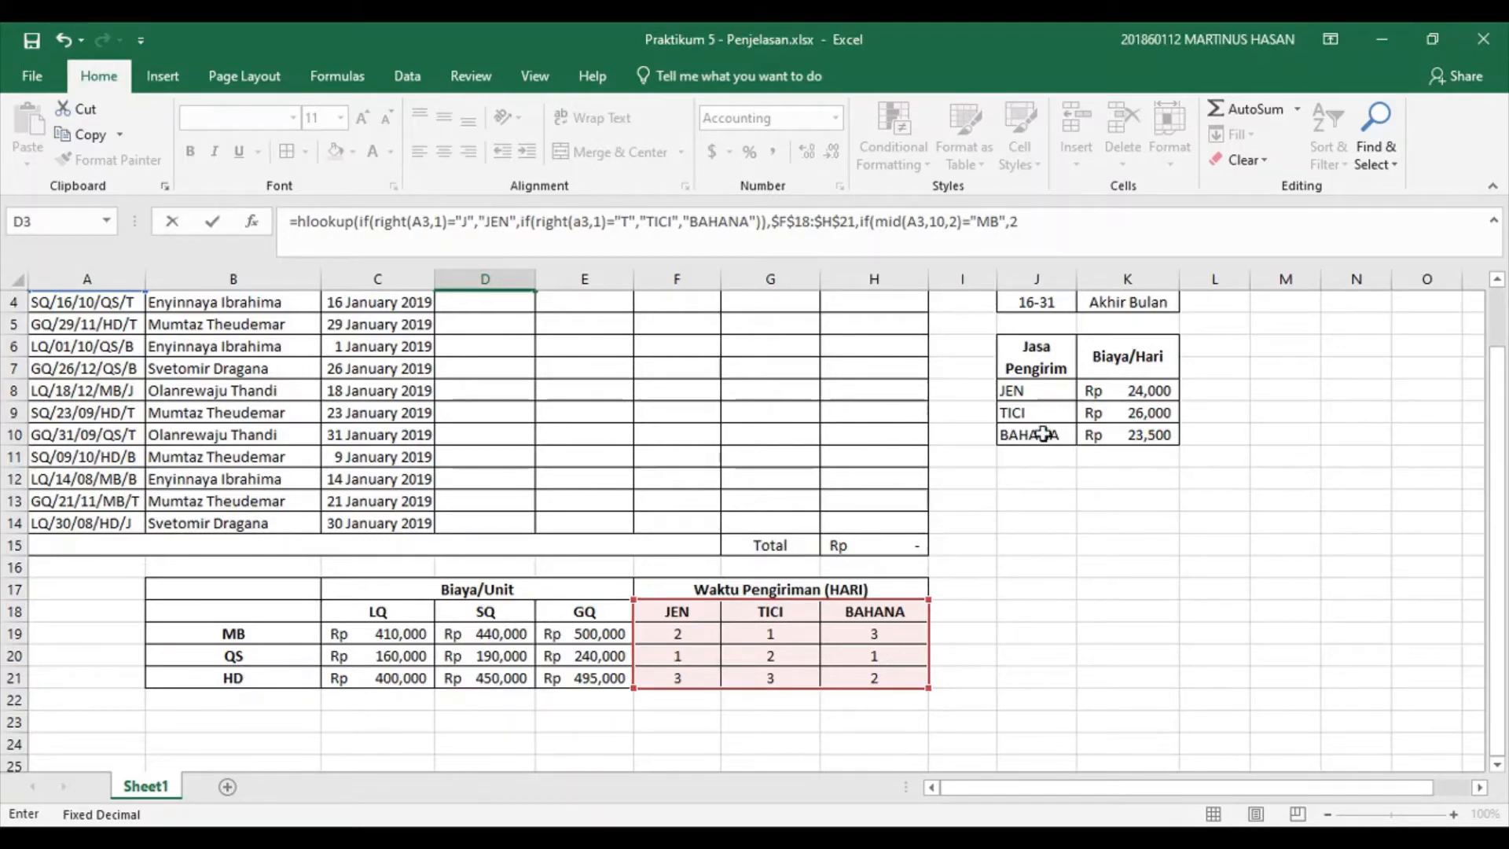
click(1127, 223)
scroll(818, 498, up, 1)
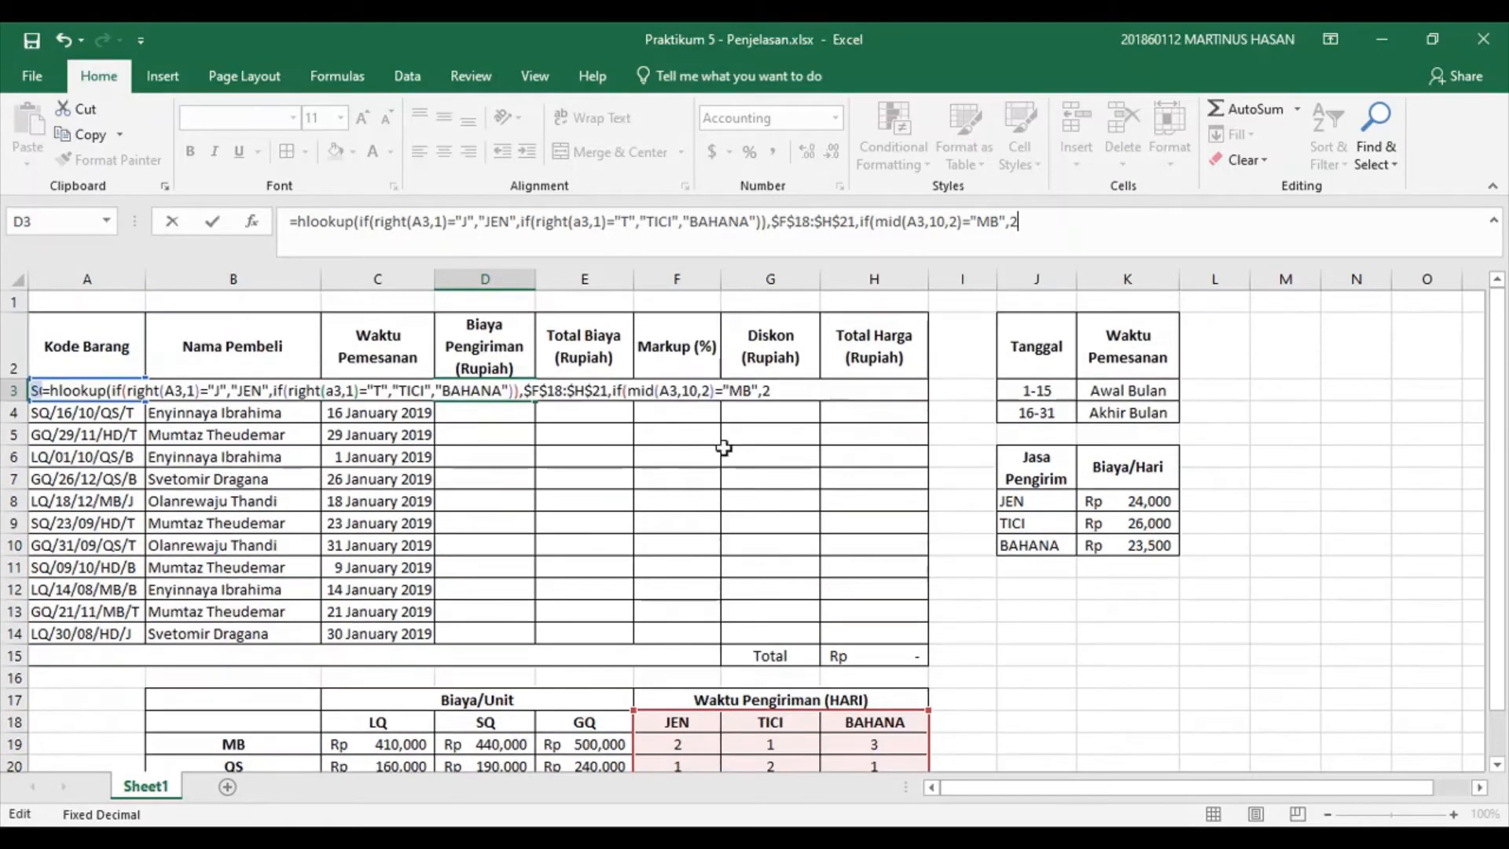
click(773, 391)
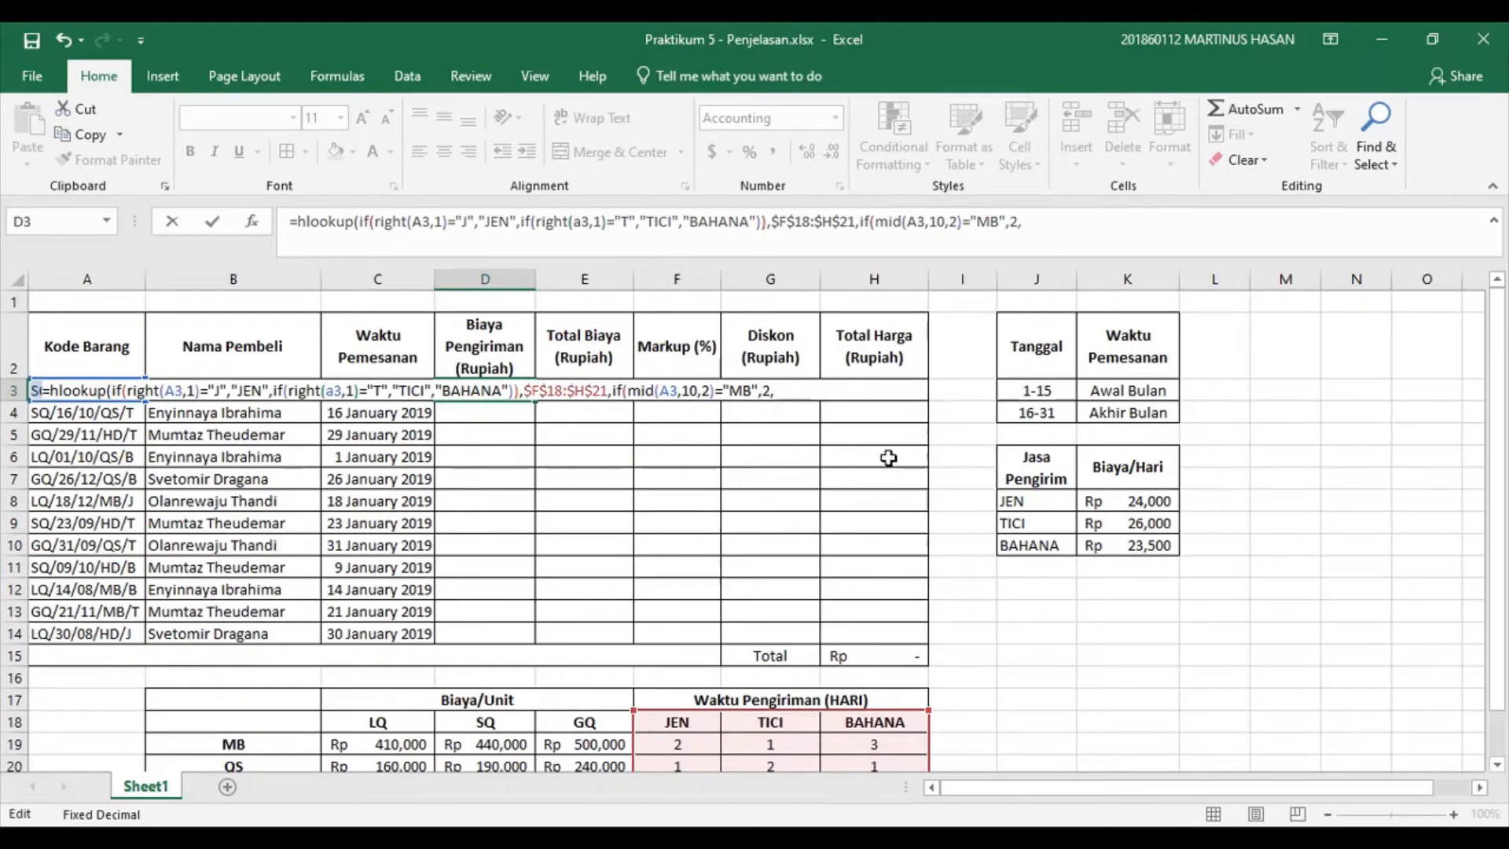
Nest a second condition, if(mid(a3,10,2)="QS",3, as the false branch of the row-index IF.
scroll(610, 545, down, 1)
scroll(503, 566, up, 1)
text(if(mid()
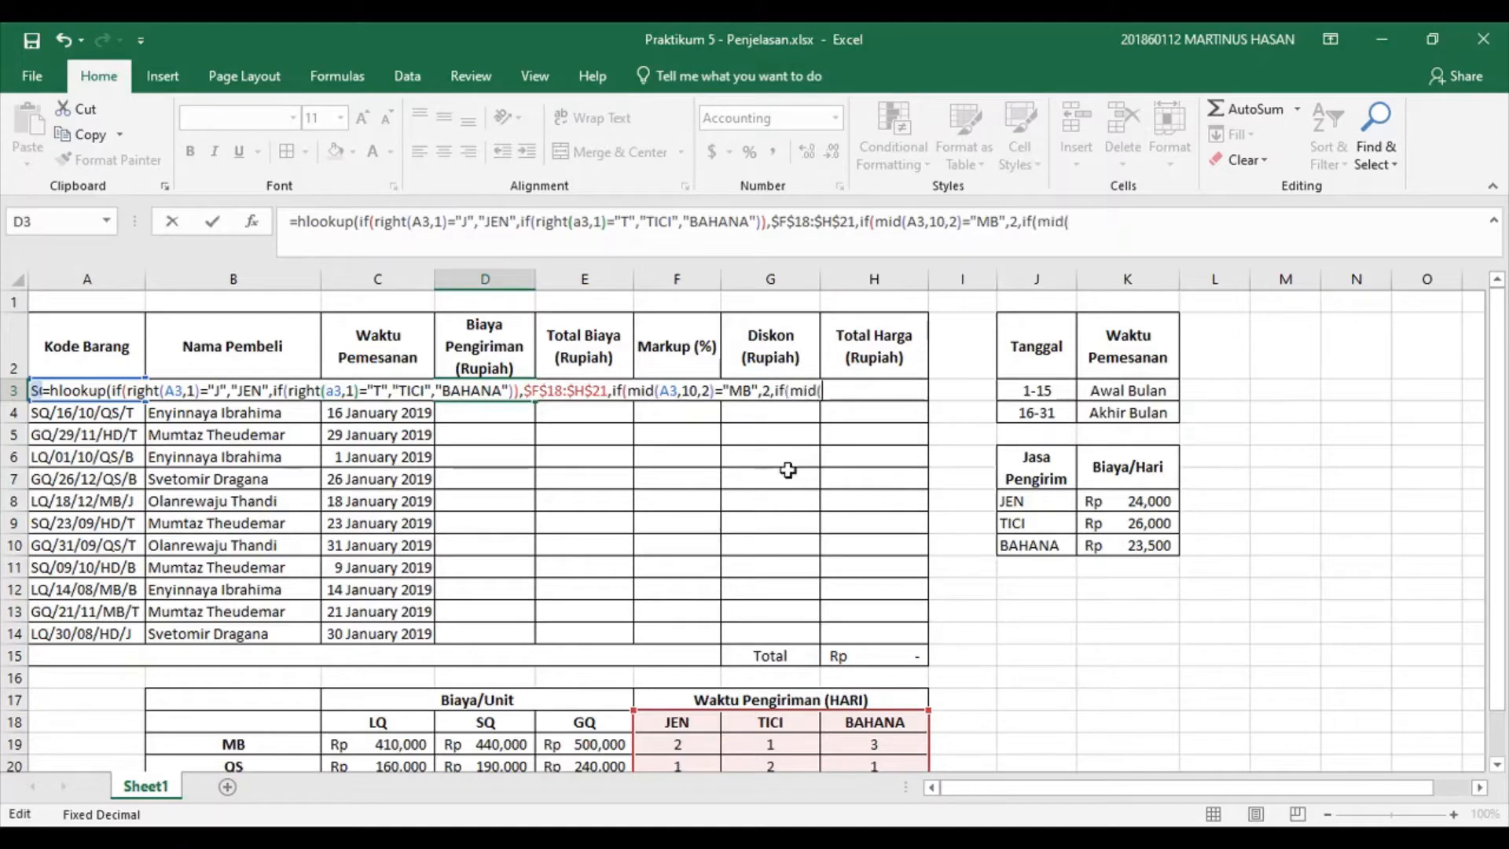
text(a3,10,2)="QS",)
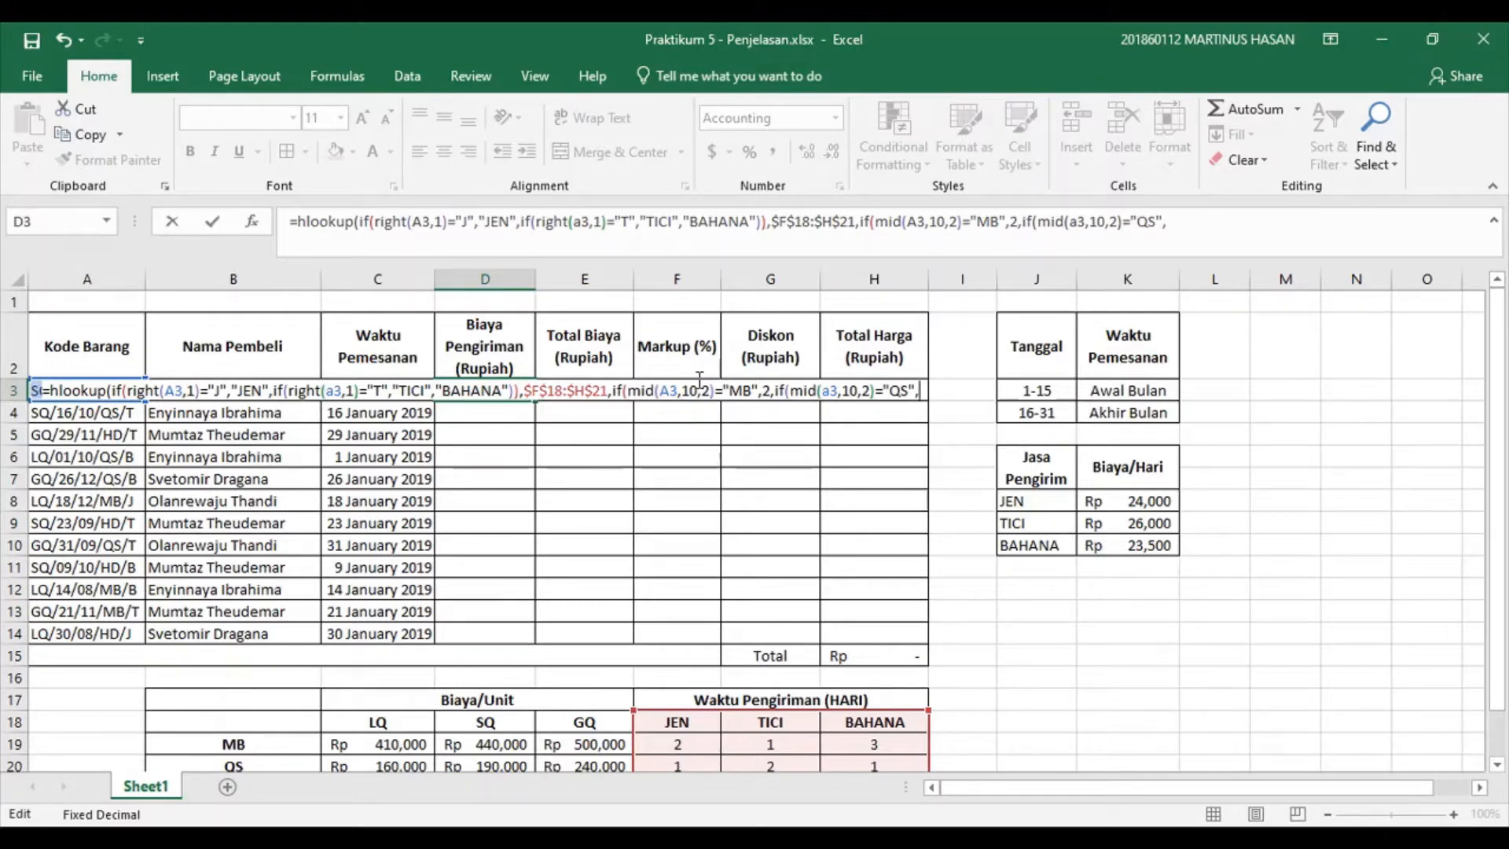
text(3,)
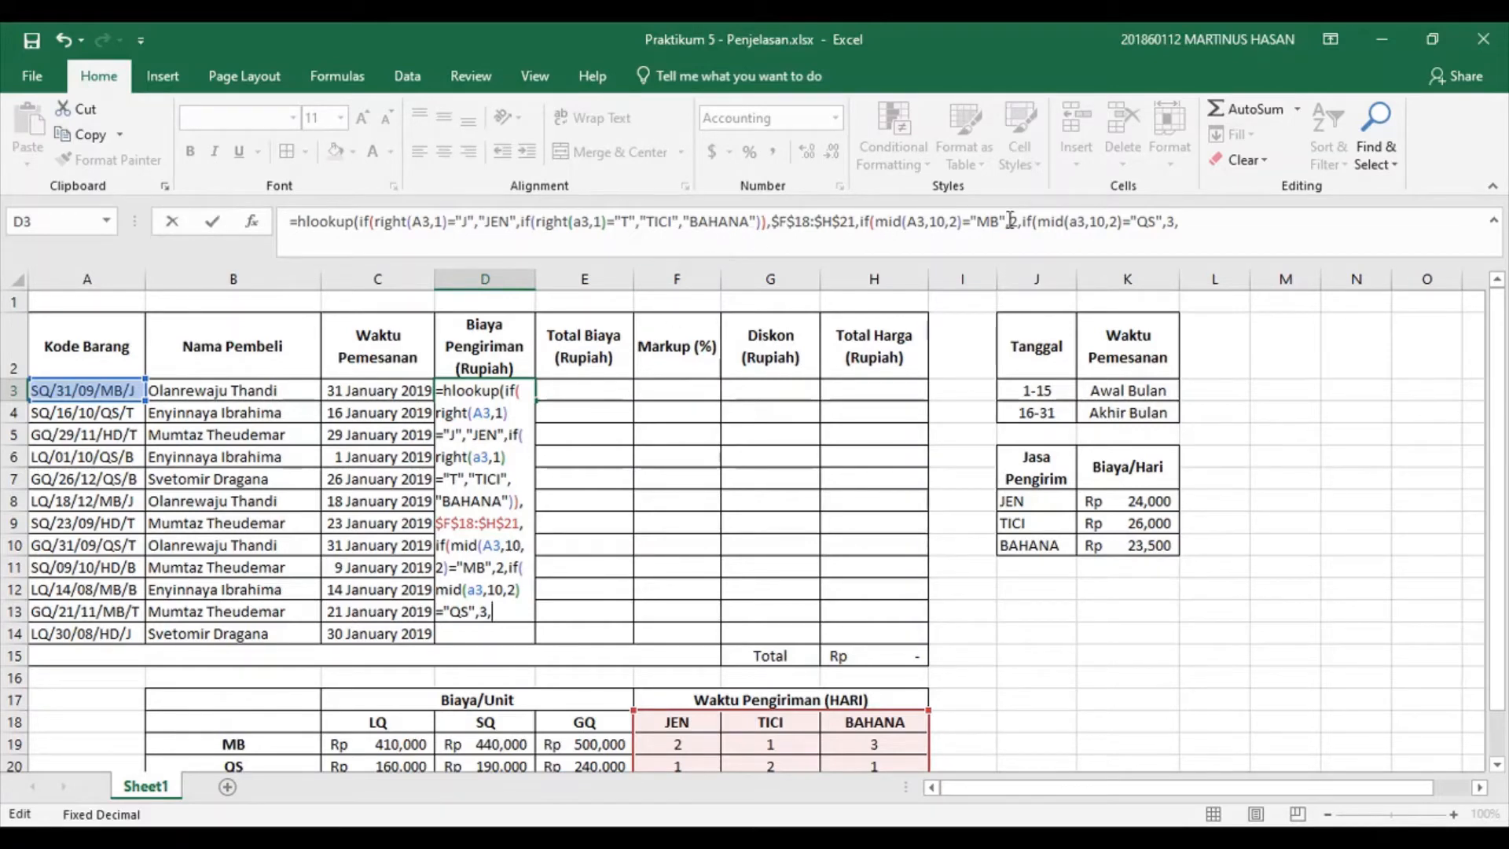
Add 4 as the remaining row index, close both IFs, end the HLOOKUP with FALSE and append a multiplication sign.
click(1205, 226)
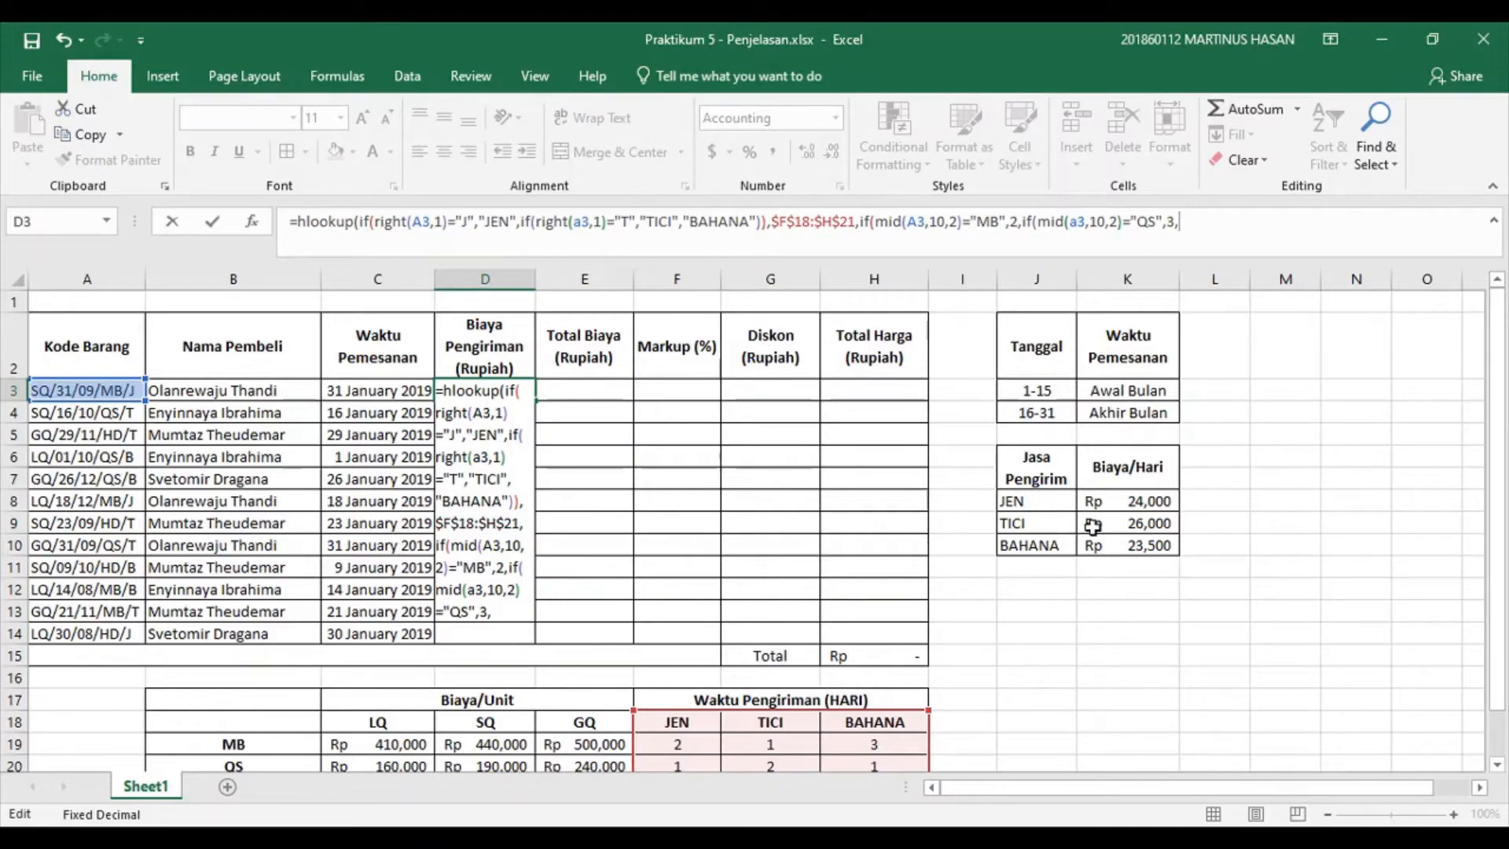
scroll(1046, 511, down, 1)
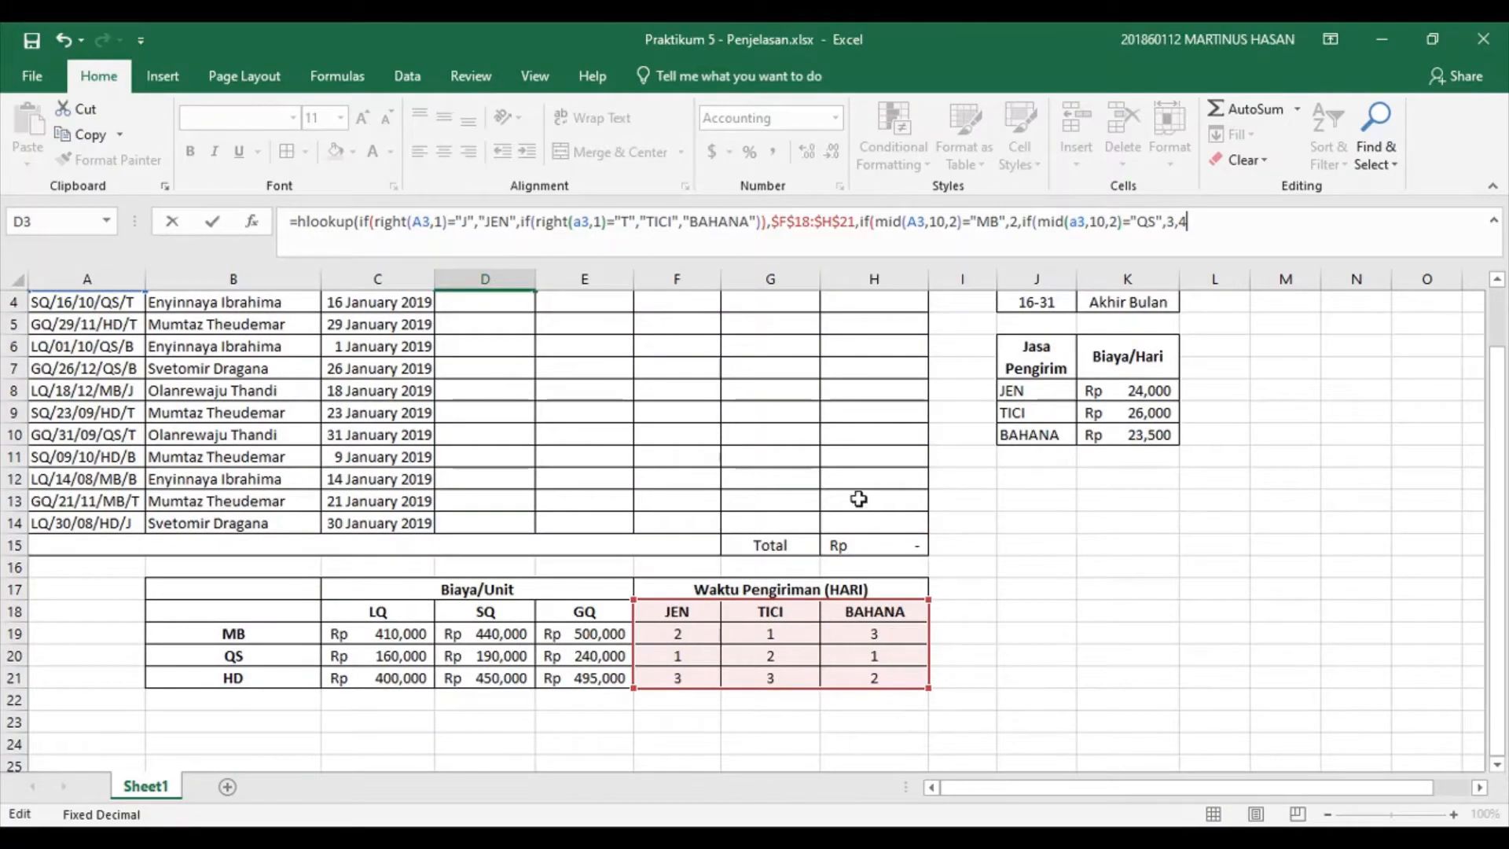
text())
text(),FALSE)*)
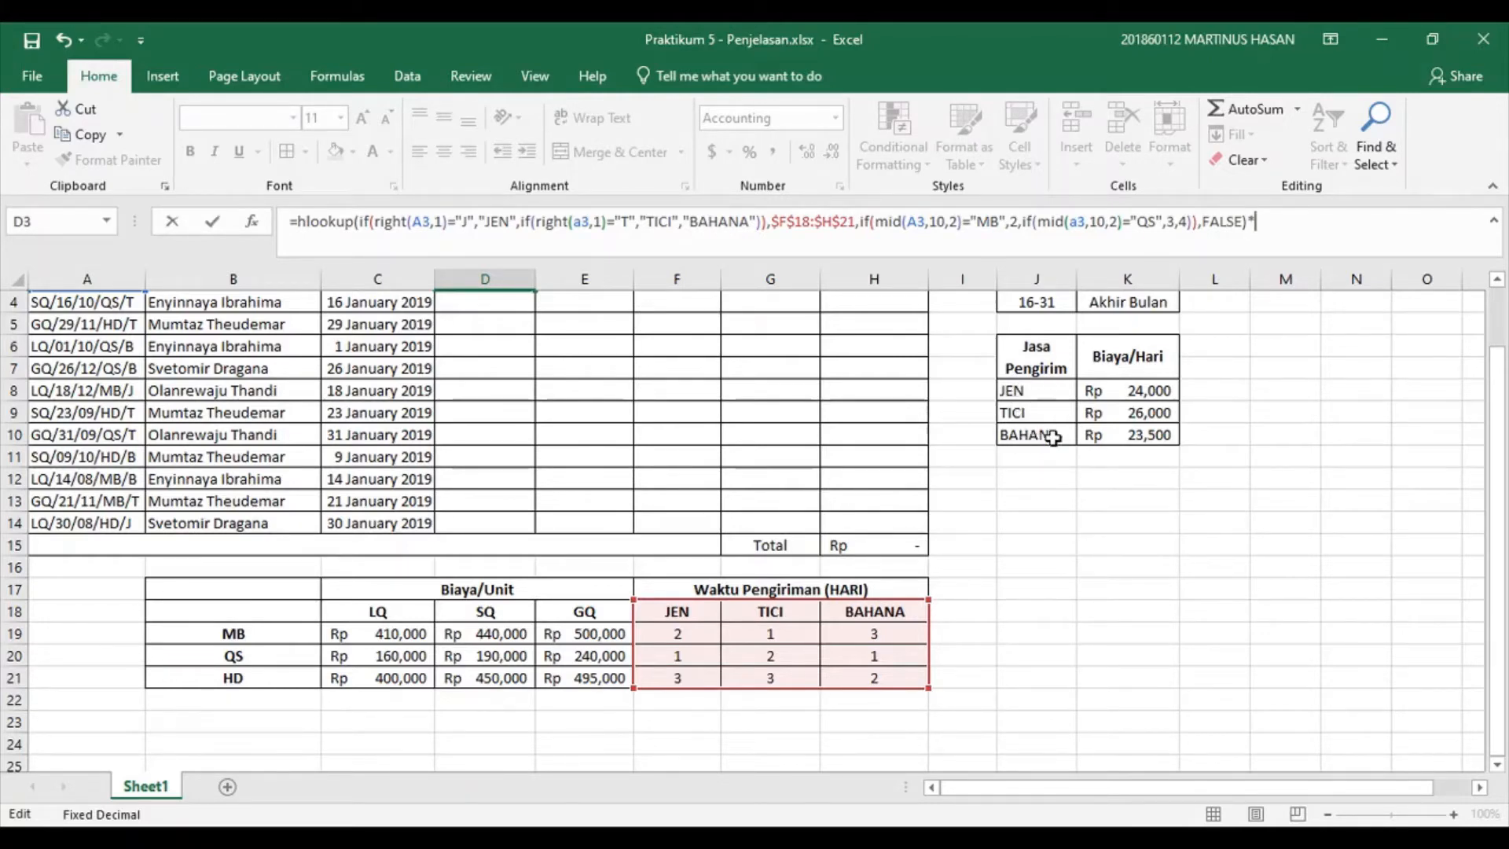
Add vlookup( after the multiplication and reuse a copy of the HLOOKUP's nested courier IF as its lookup value.
click(1291, 219)
text(vlookup()
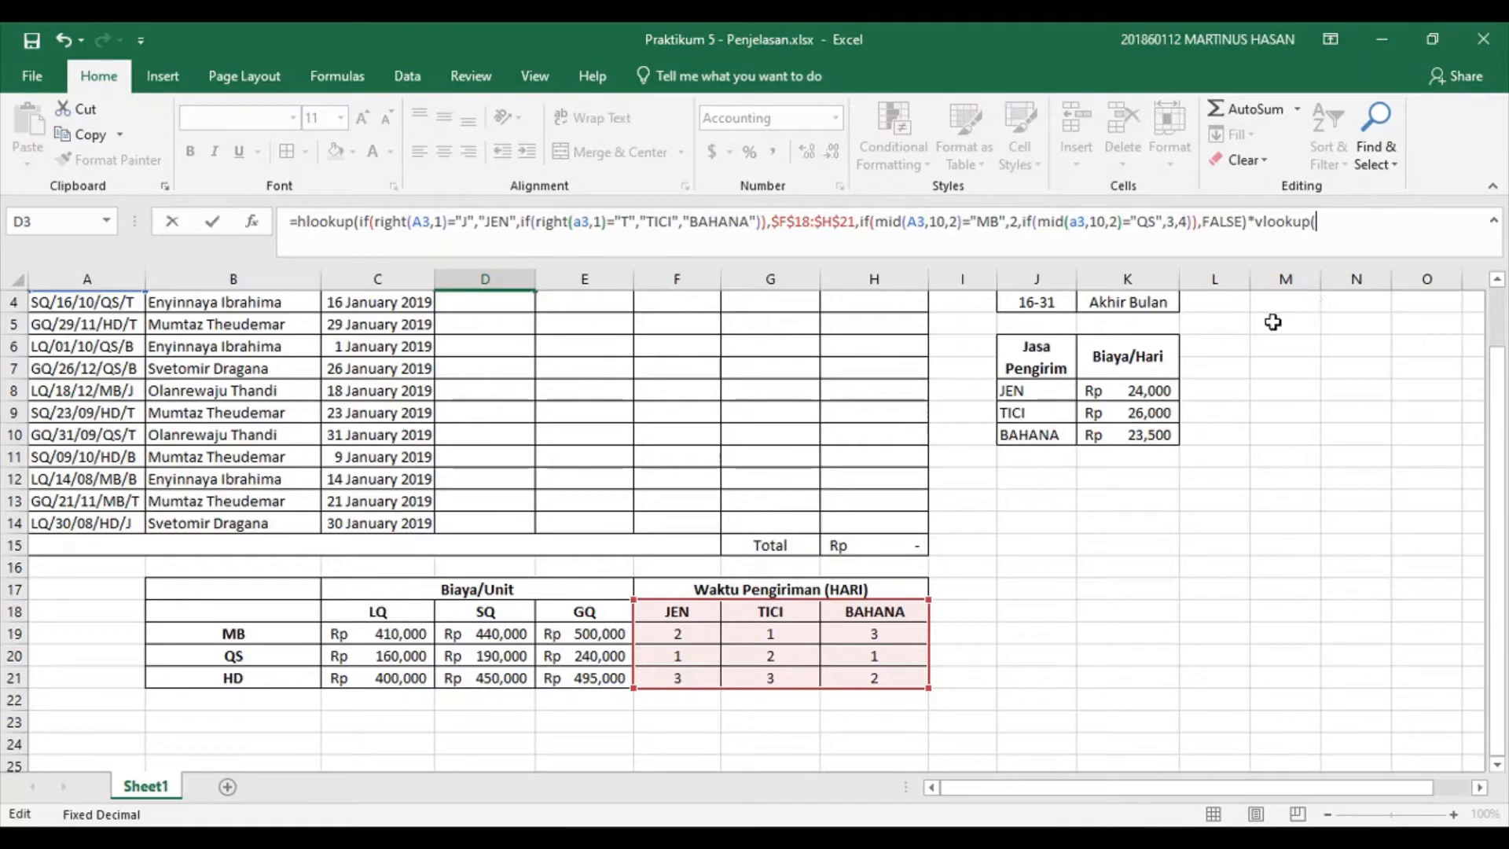
scroll(625, 450, up, 1)
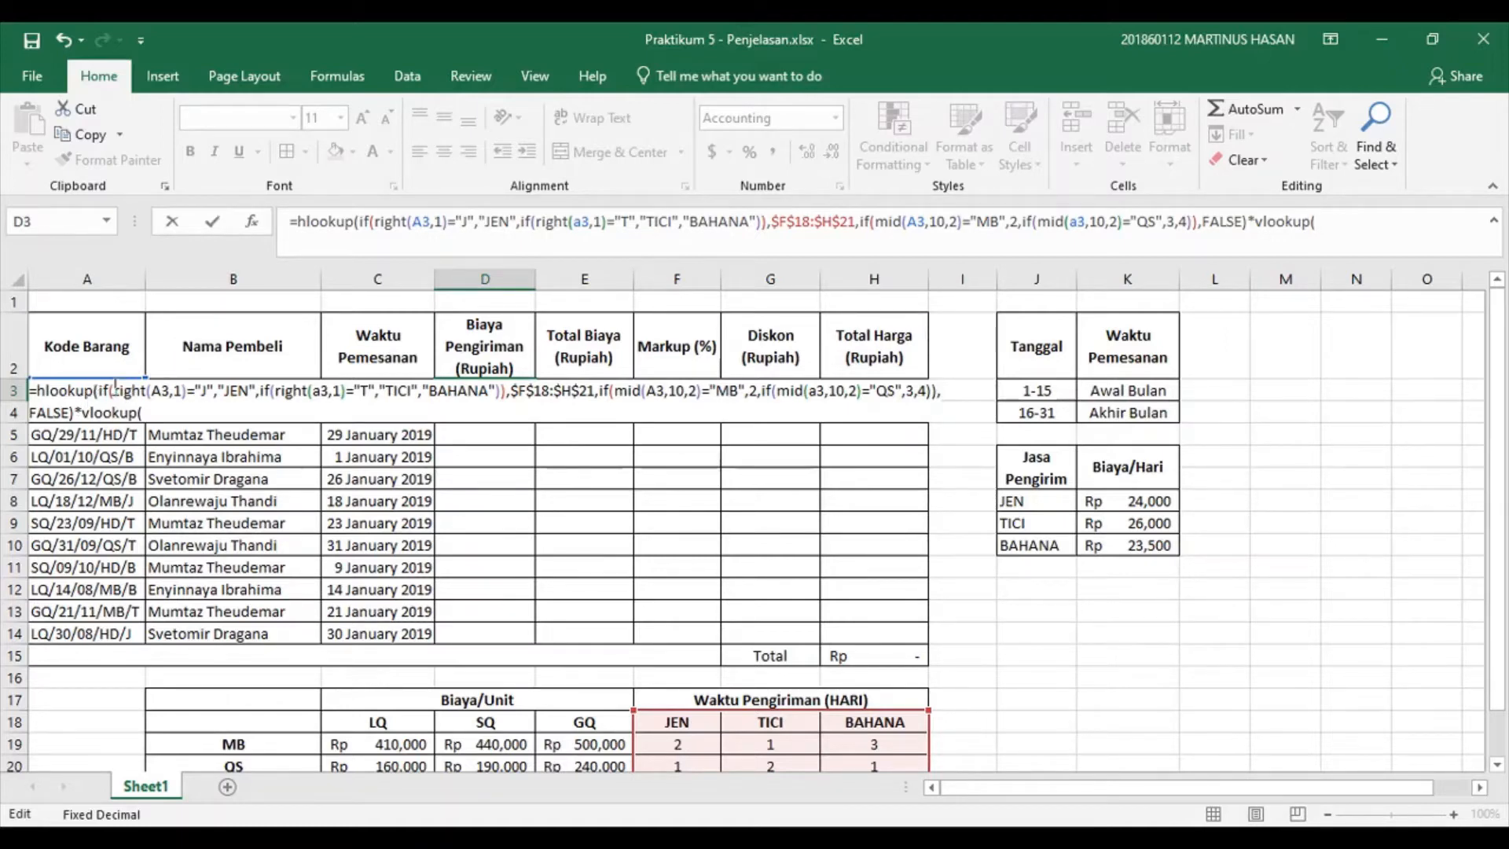
drag(101, 391, 492, 395)
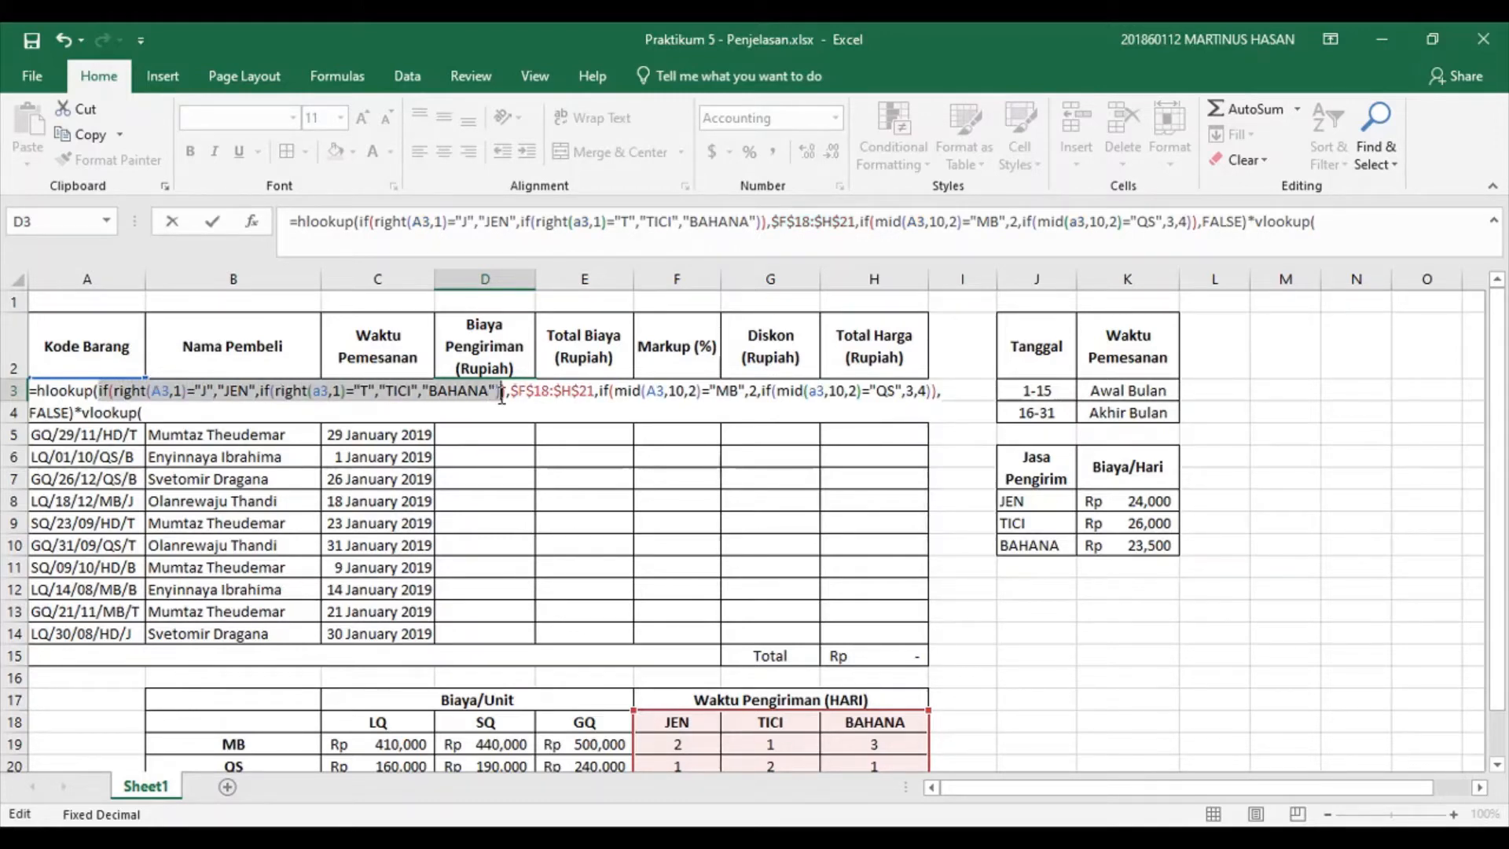
drag(505, 400, 507, 393)
key(ctrl+c)
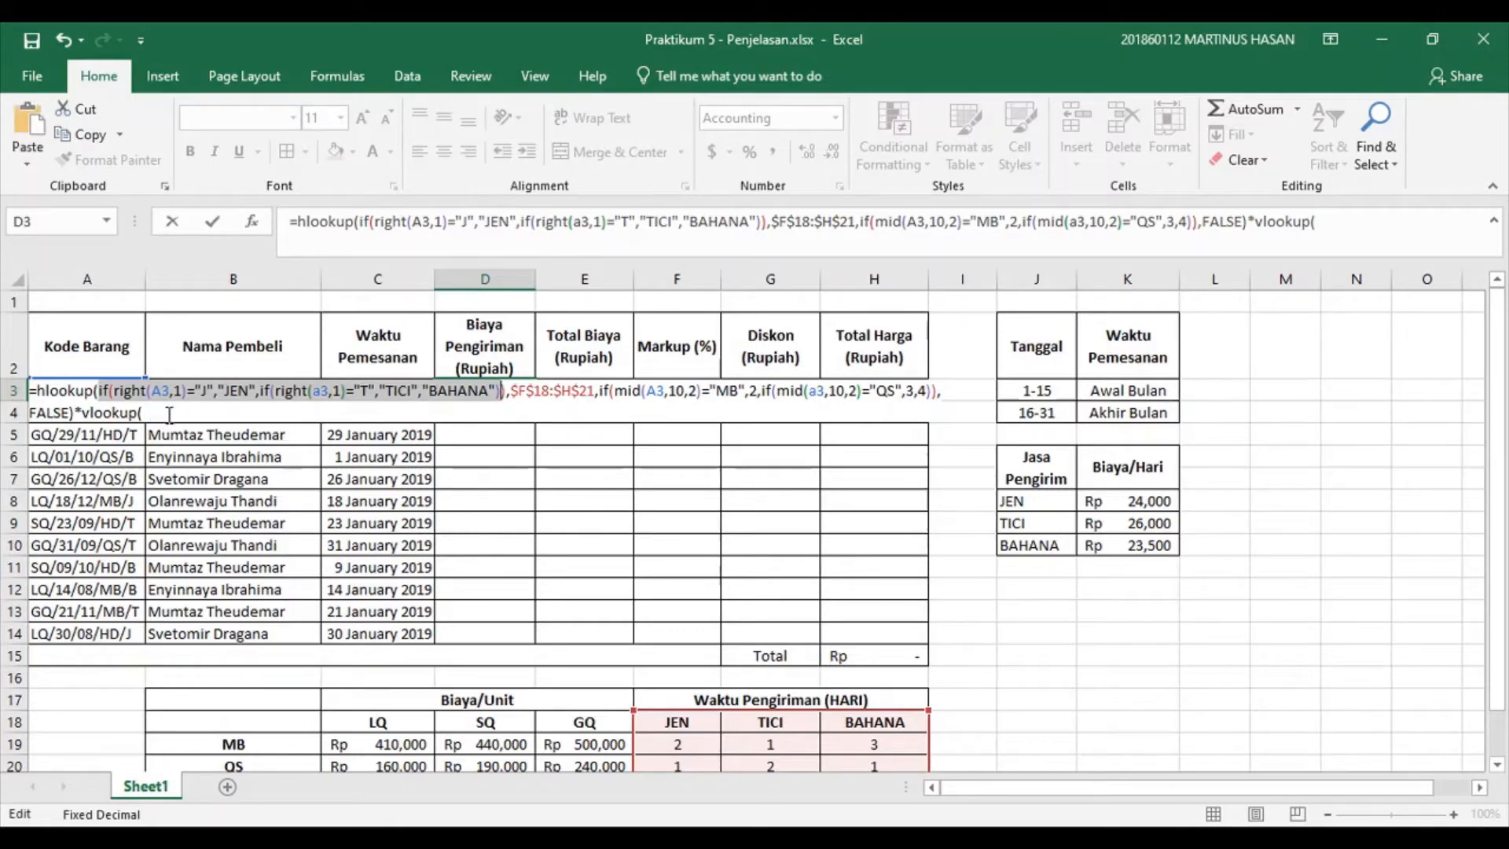
click(161, 412)
key(ctrl+v)
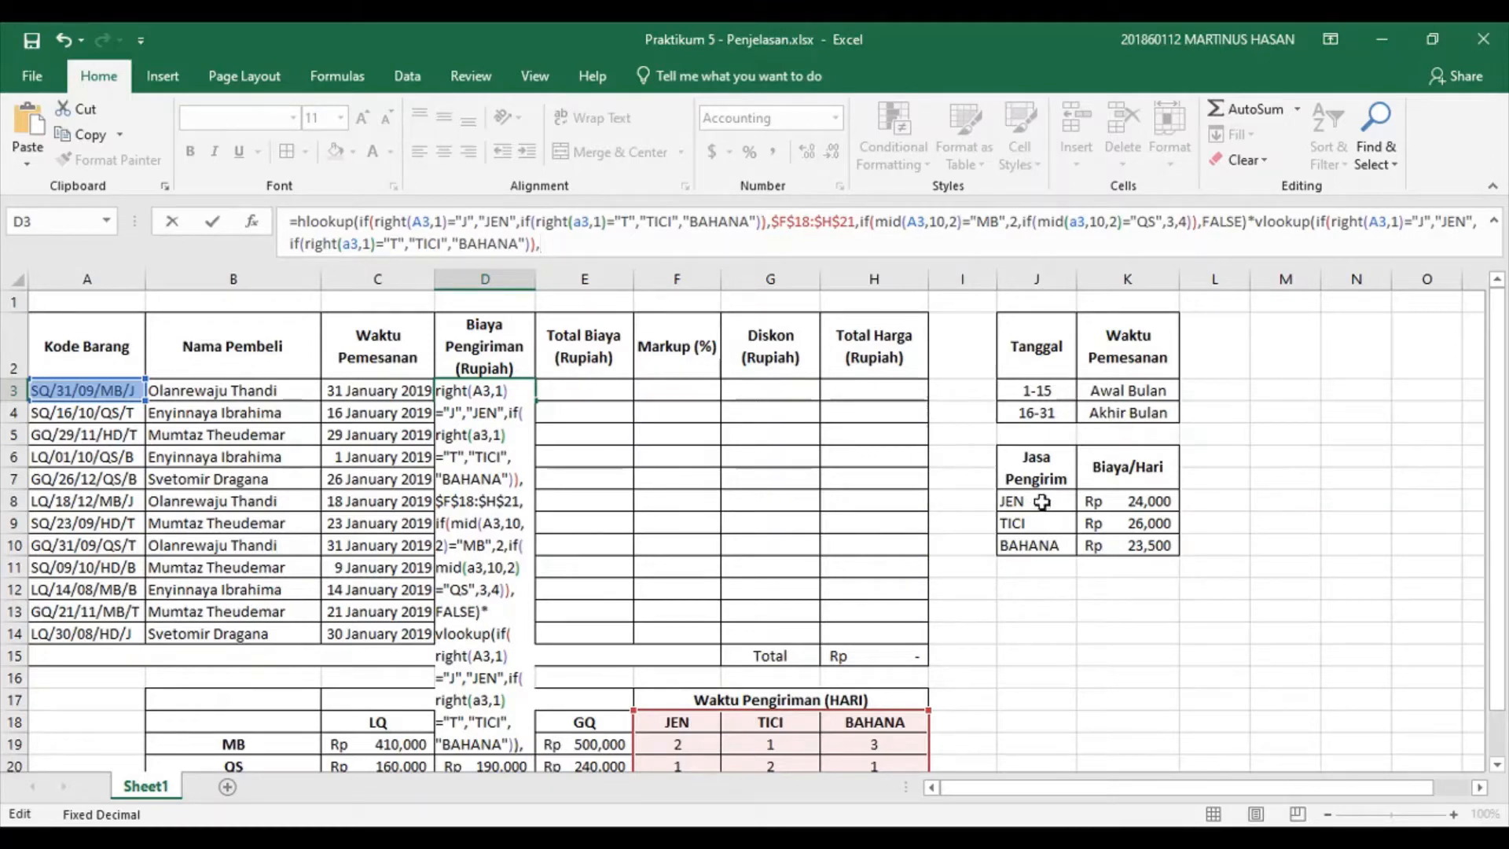
Finish the VLOOKUP with the absolute courier cost range $J$8:$K$10, column 2 and False, and enter the D3 formula.
drag(1042, 501, 1089, 544)
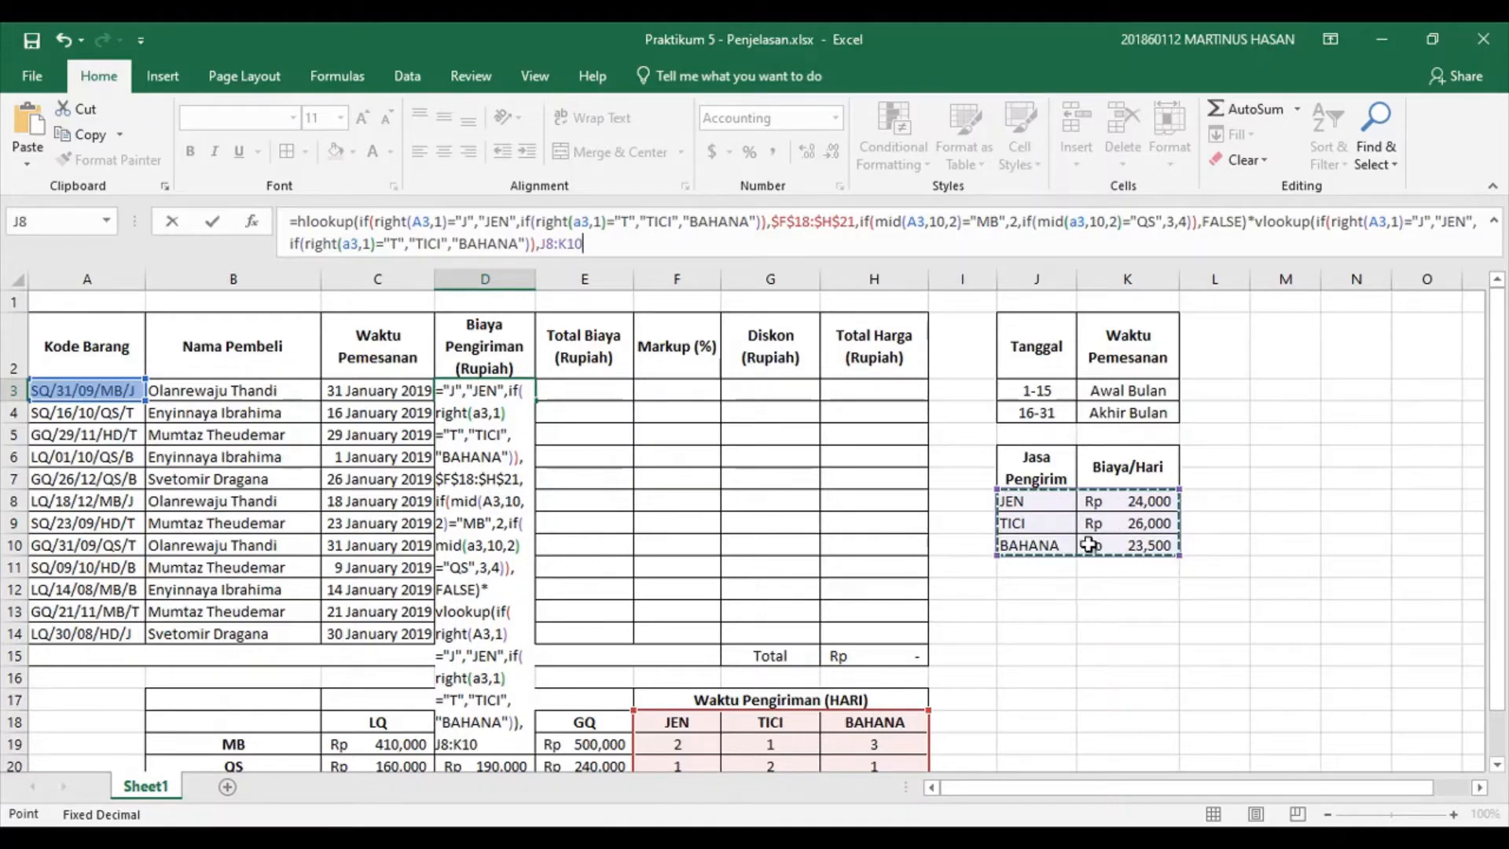
key(F4)
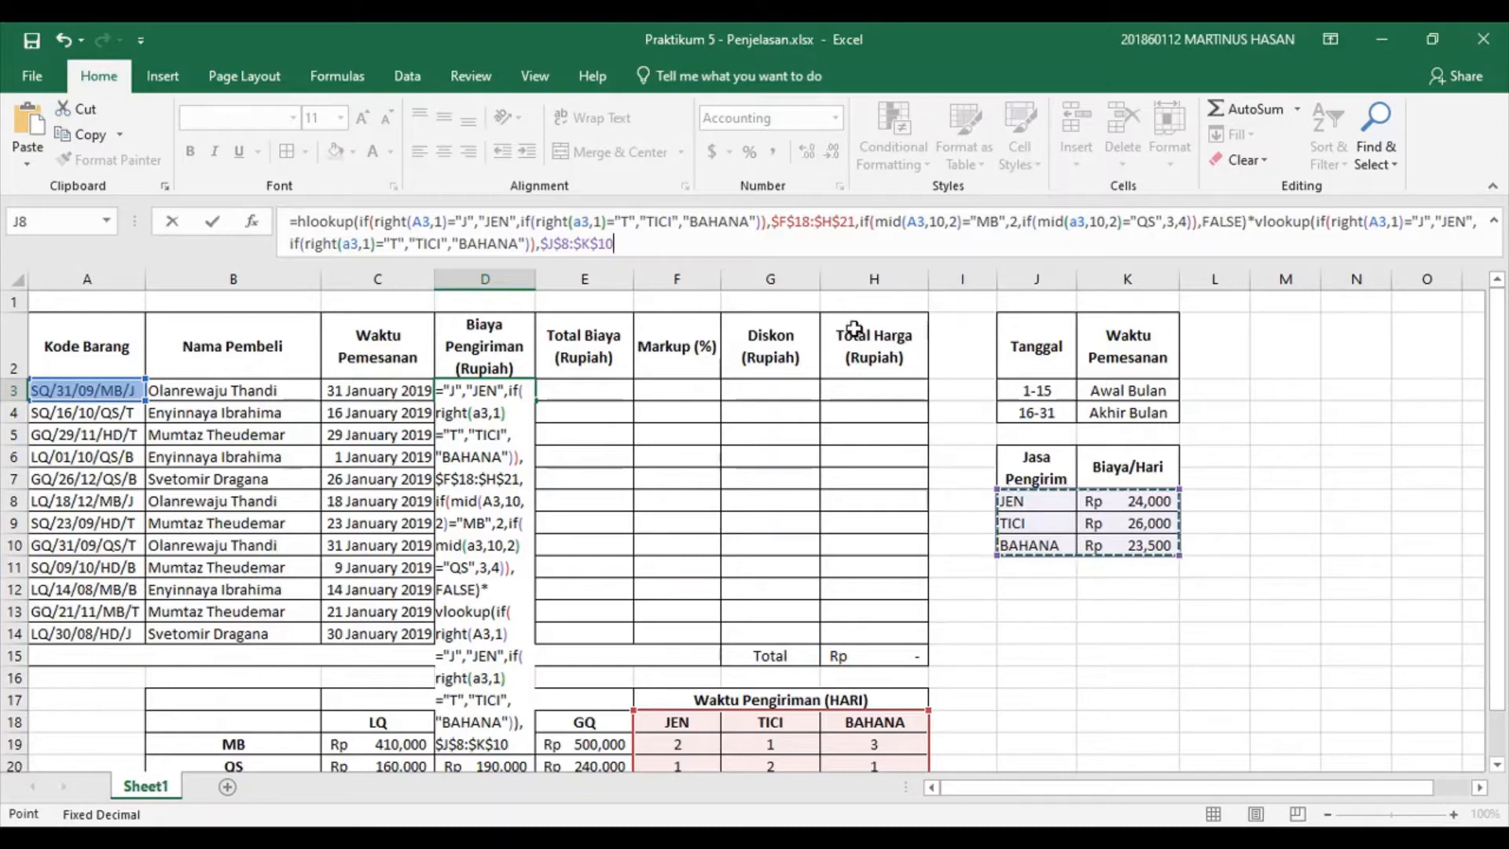
text(,)
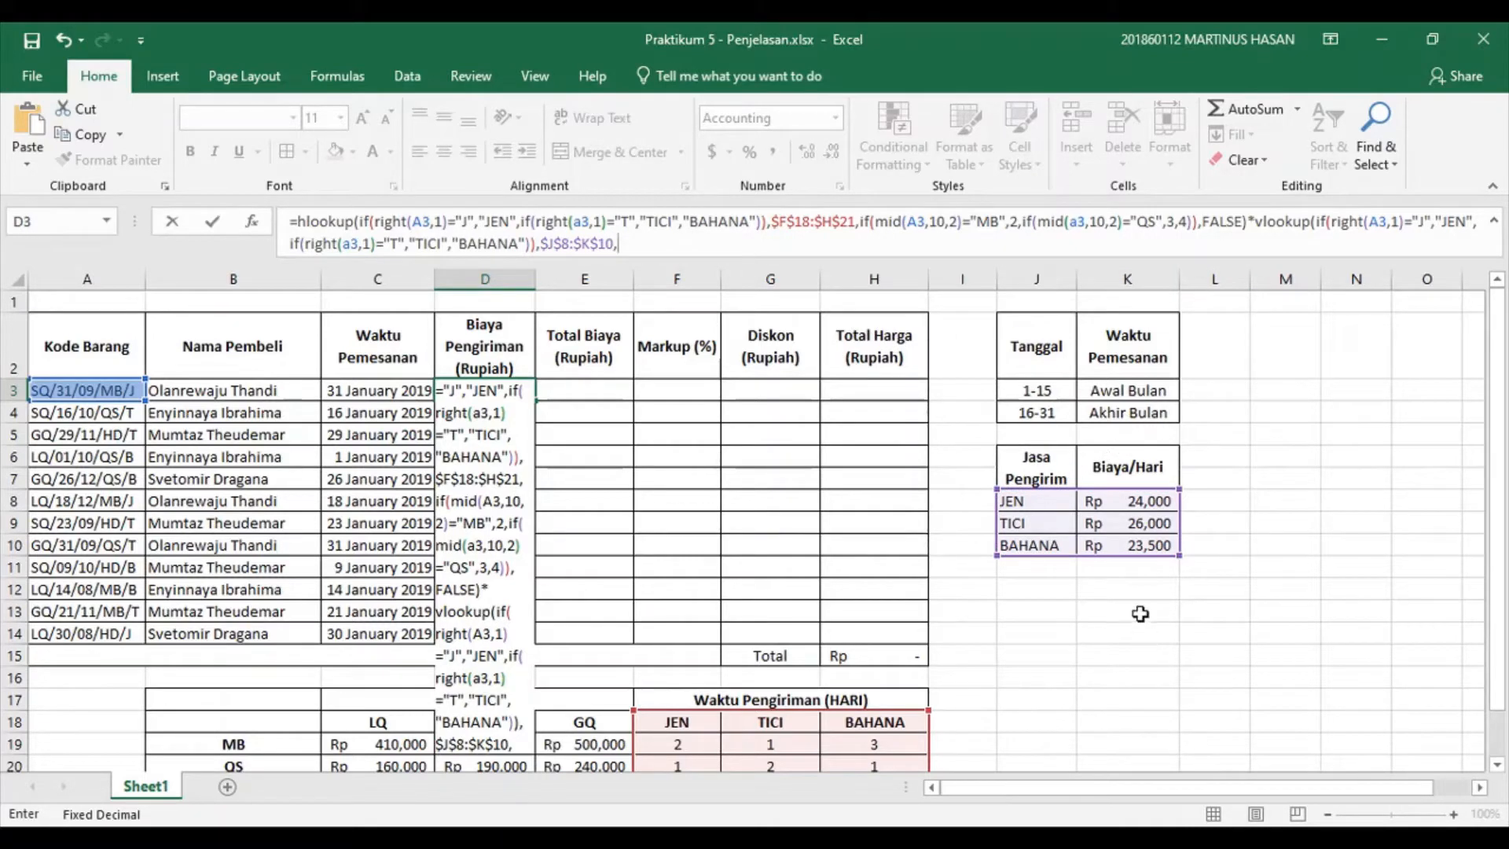
text(2,False)
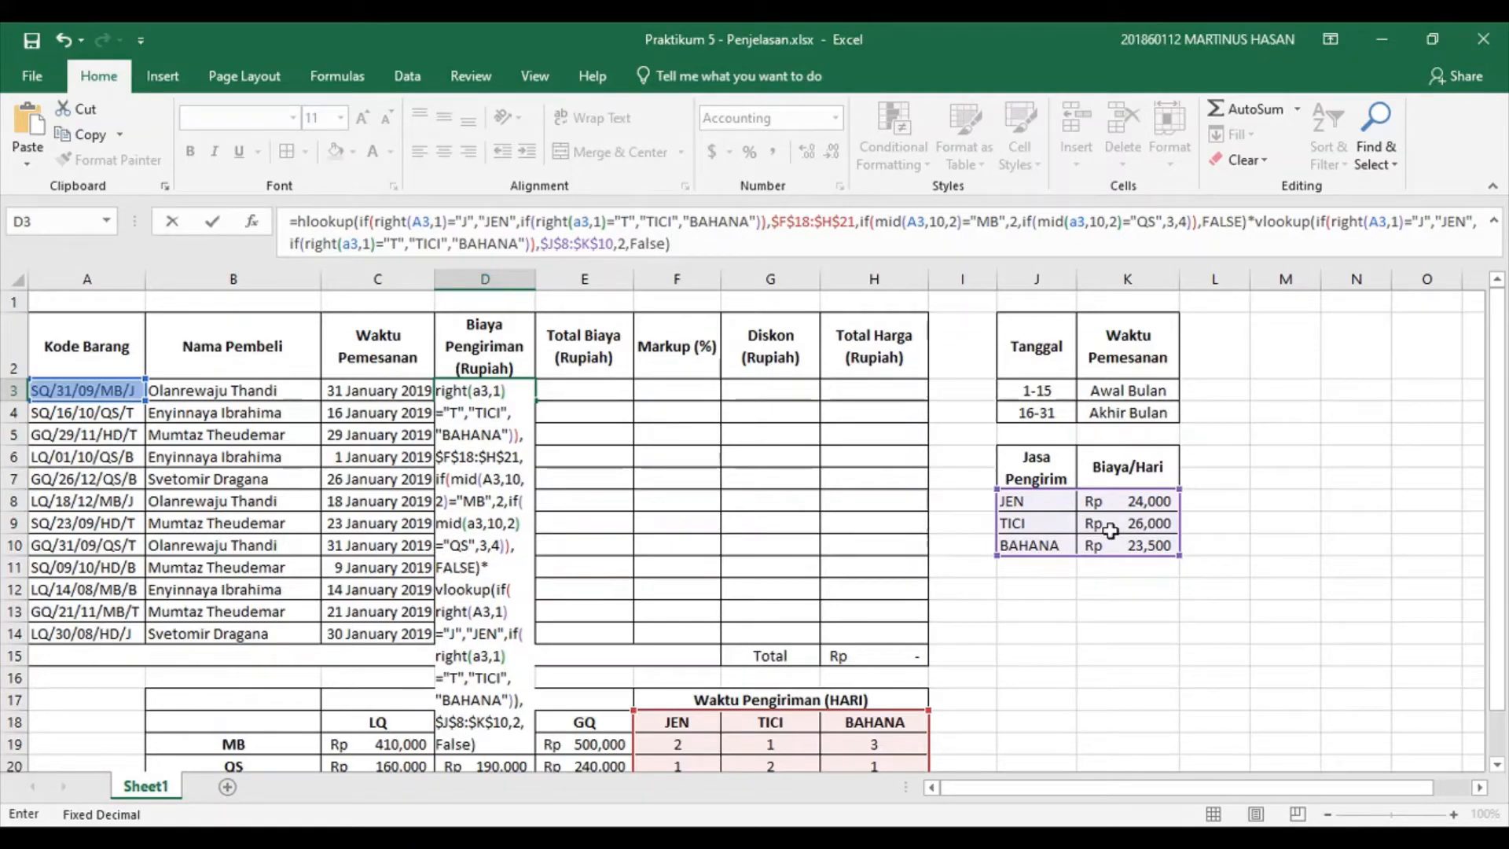
key(Return)
Copy the shipping cost formula from D3 down through D14 and clear the copy selection.
key(Up)
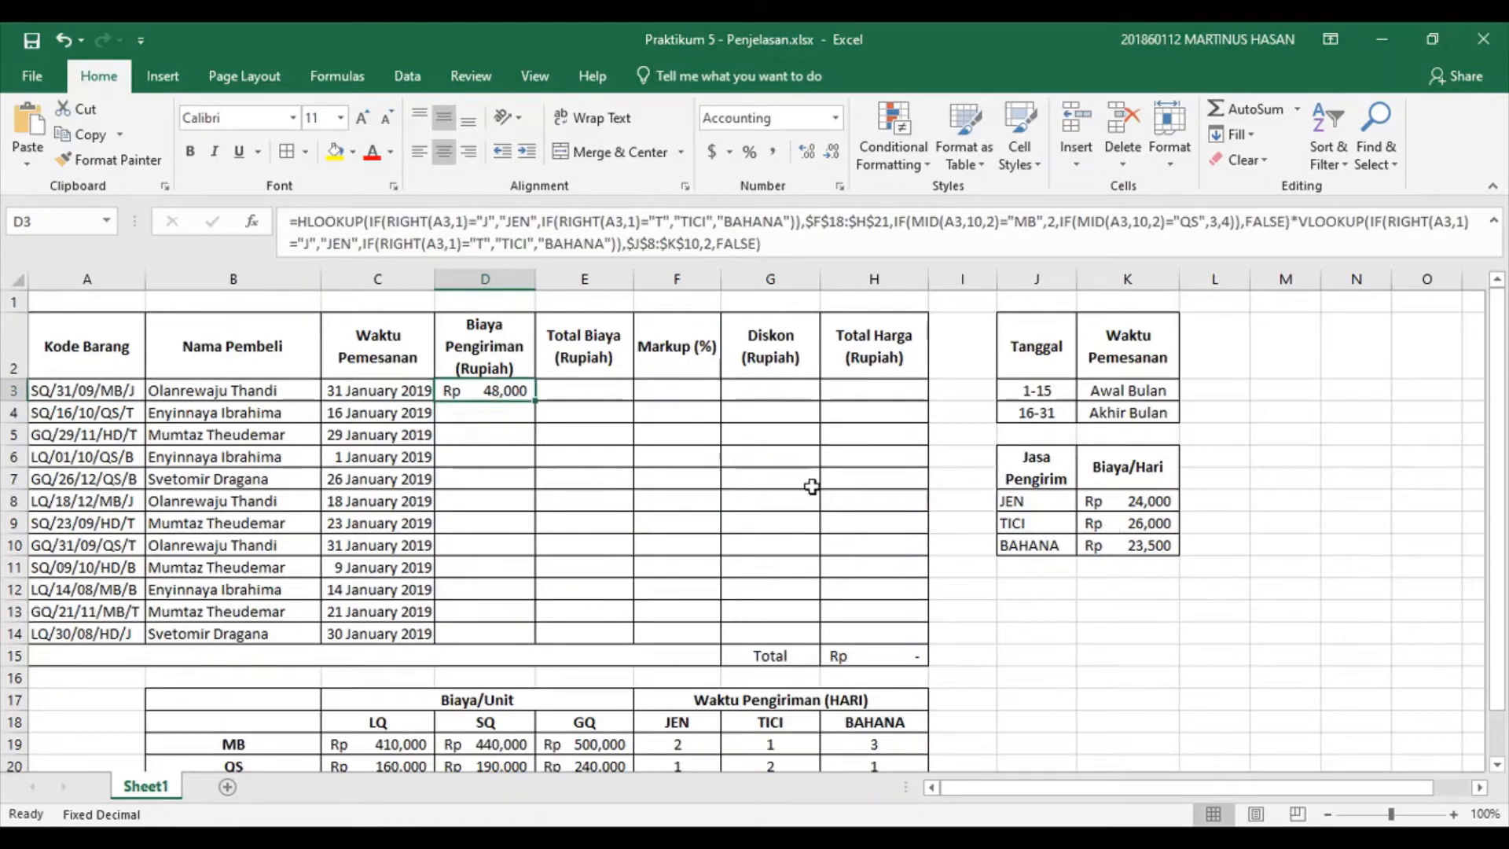
key(ctrl+c)
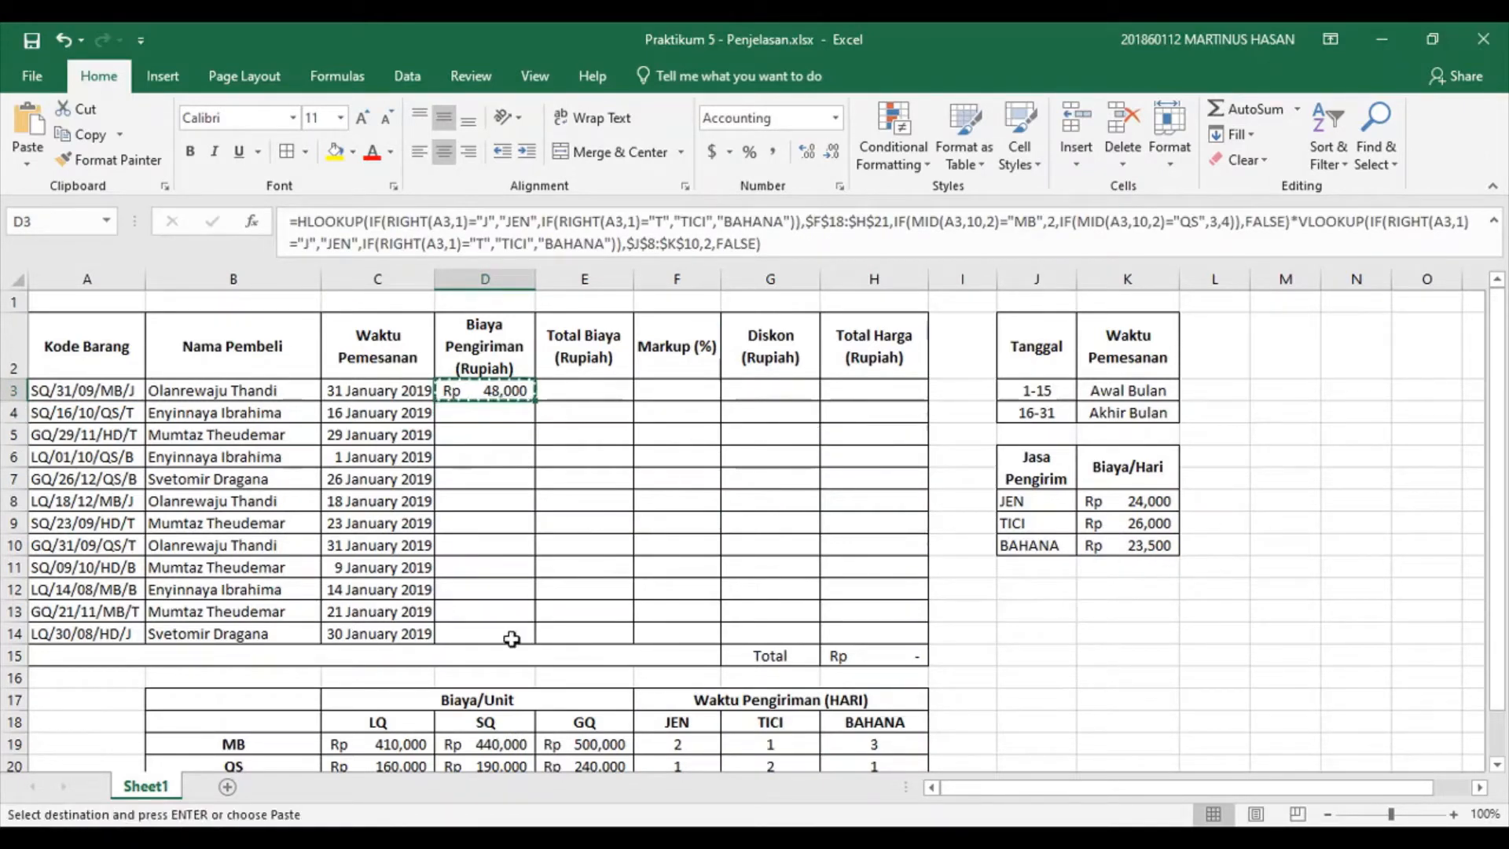
shift+click(520, 635)
key(ctrl+v)
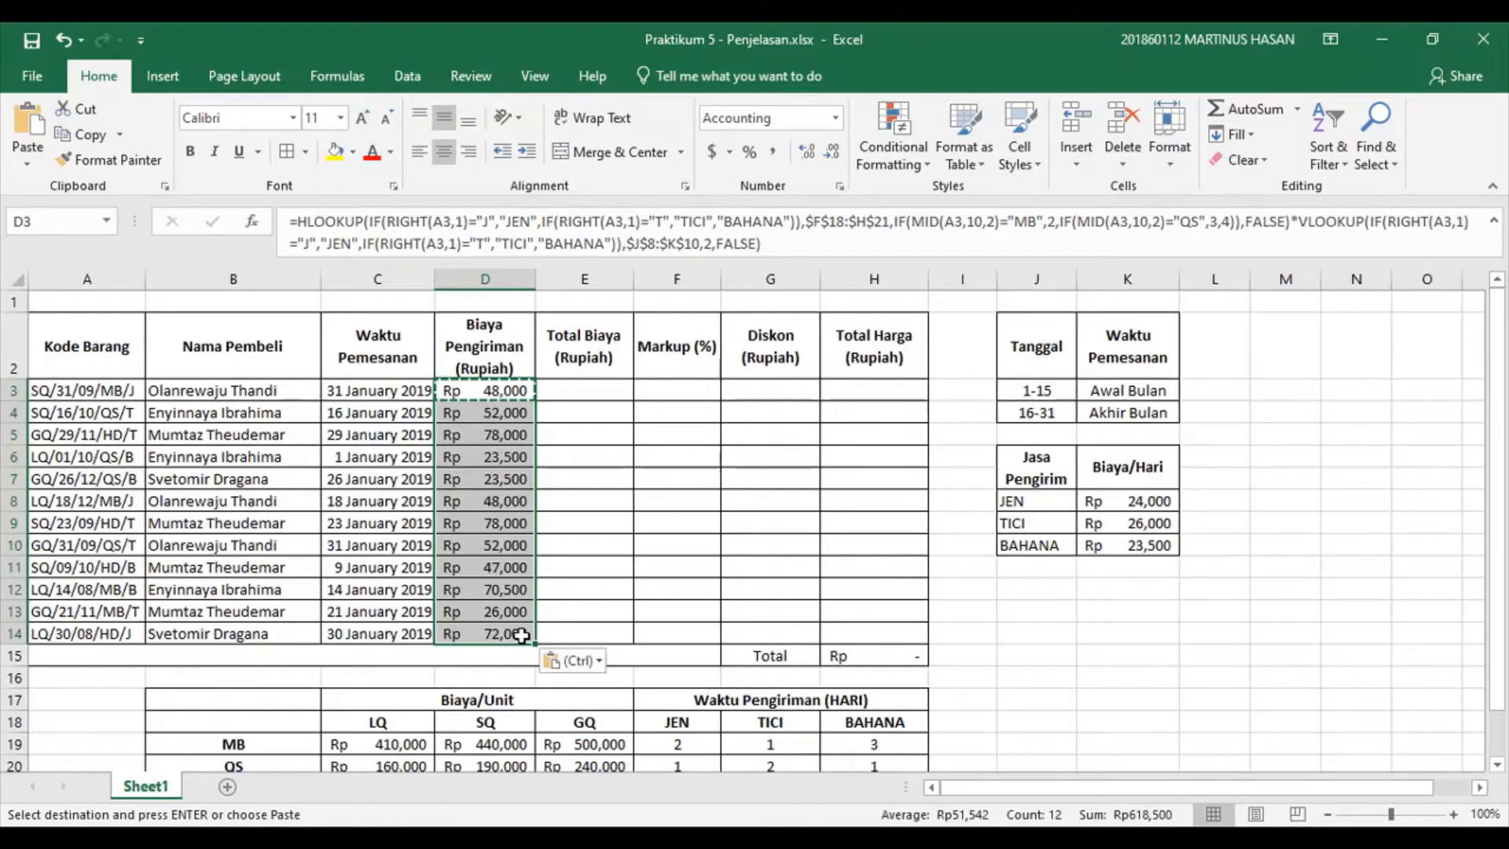
click(616, 542)
click(588, 434)
key(Escape)
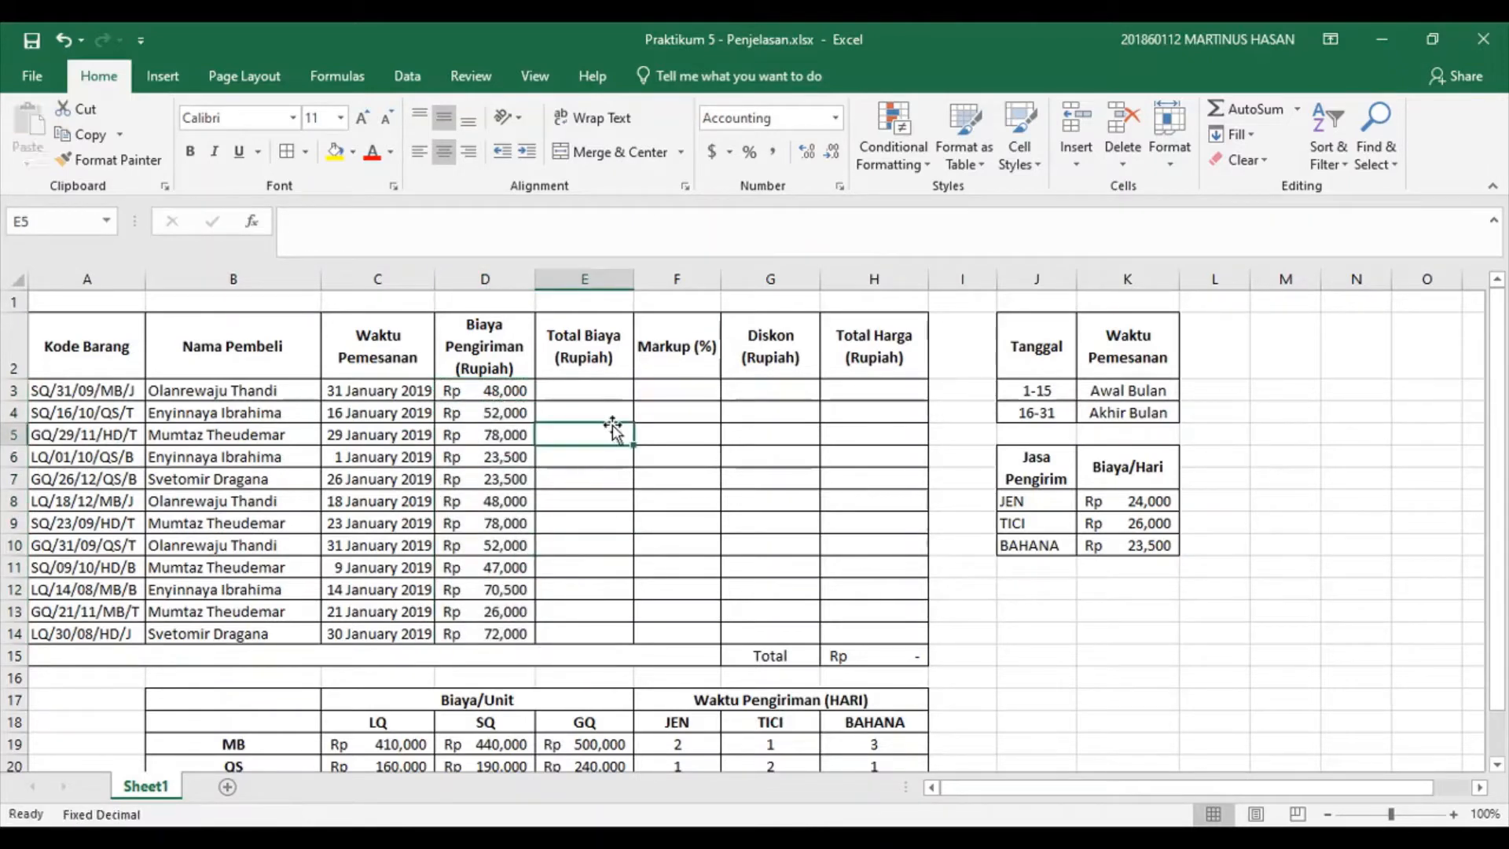
Examine the item code in A3 against the Biaya/Unit table's MB, QS and HD rows and LQ, SQ and GQ columns.
click(1247, 606)
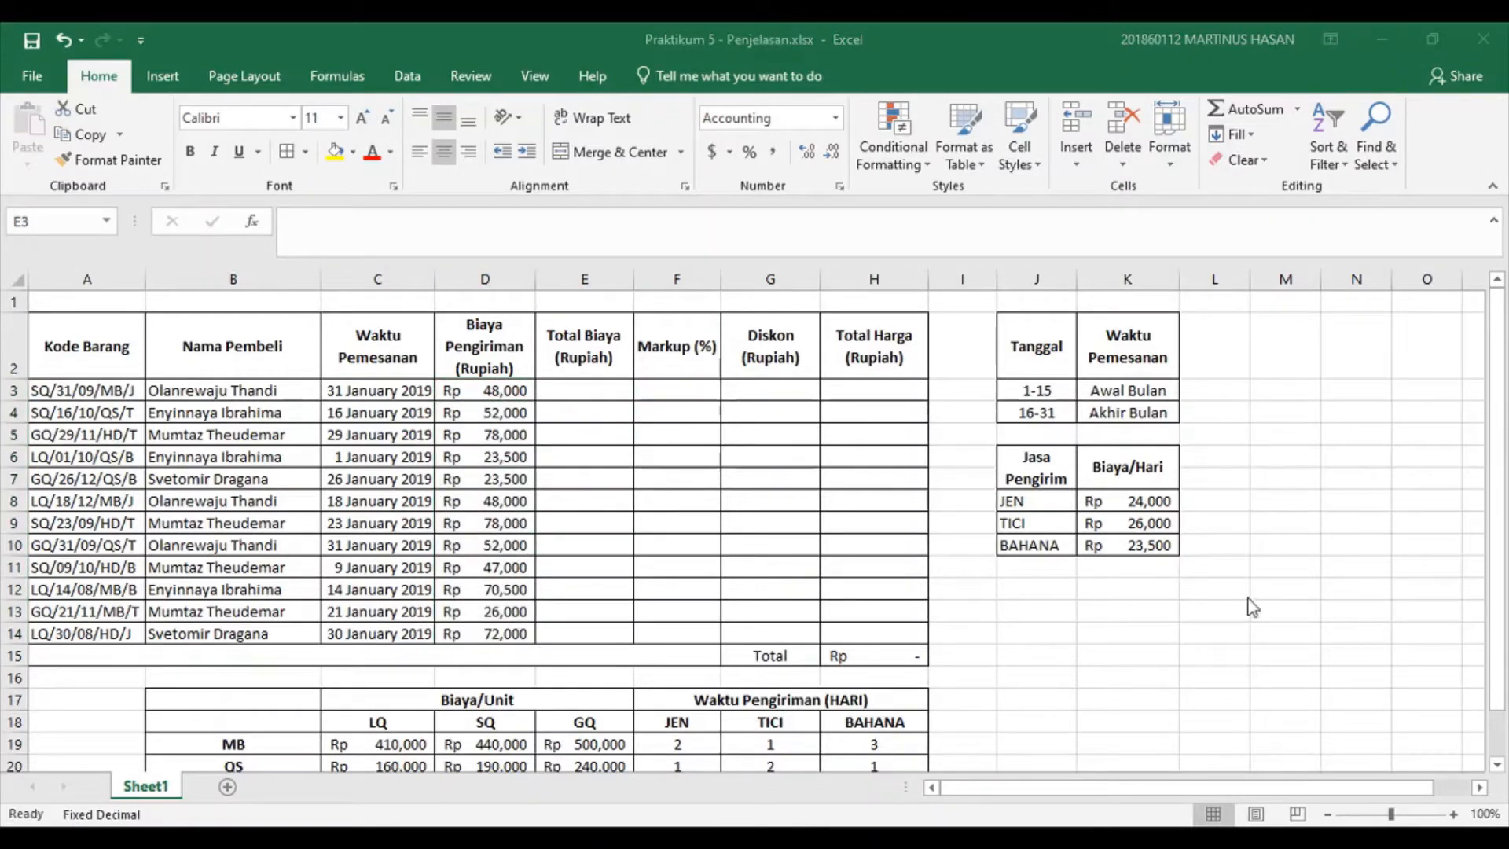
click(604, 389)
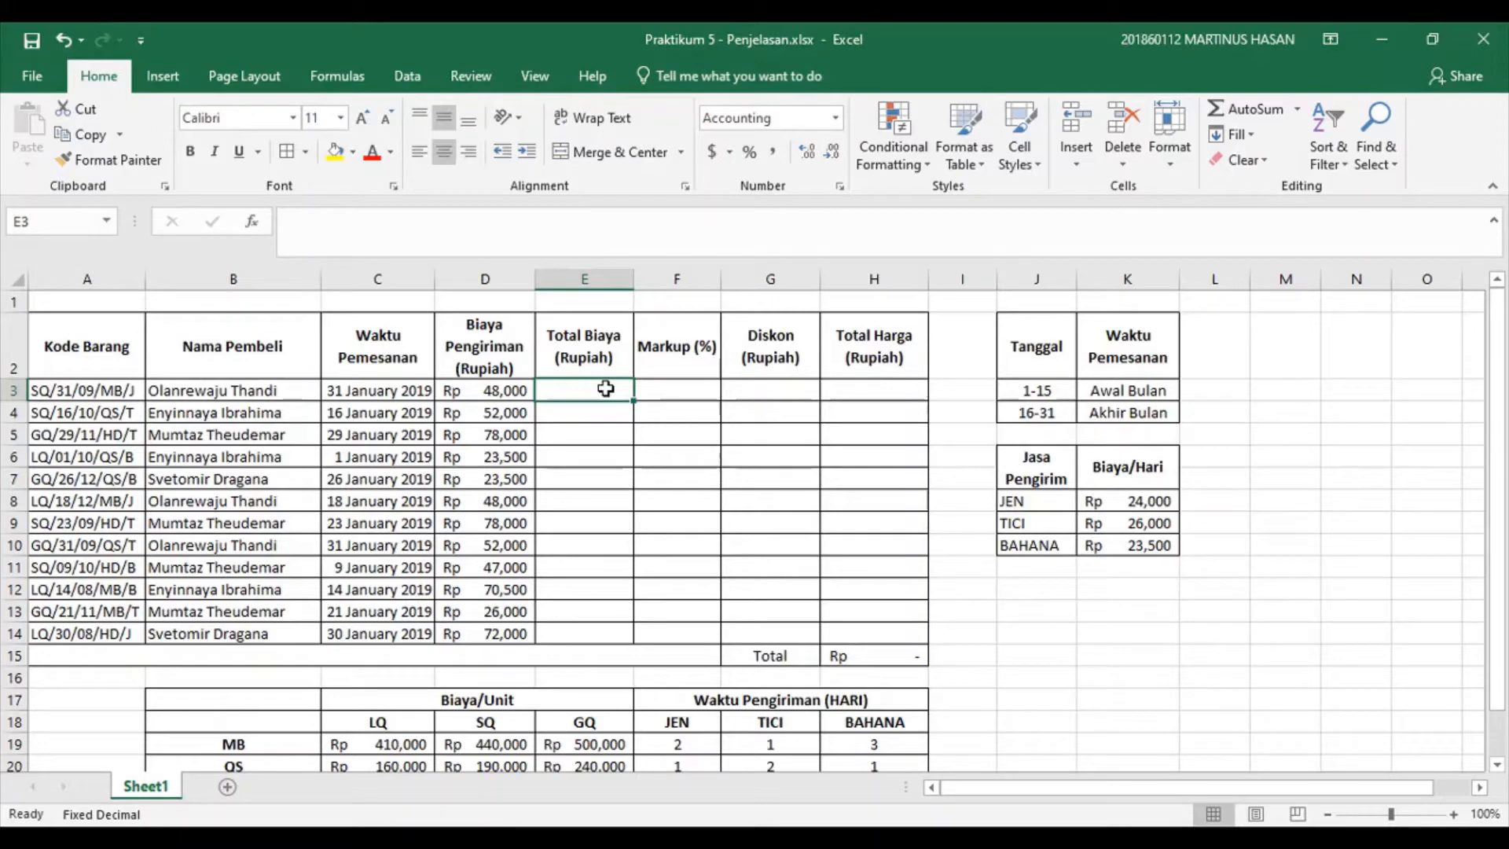
scroll(605, 388, down, 1)
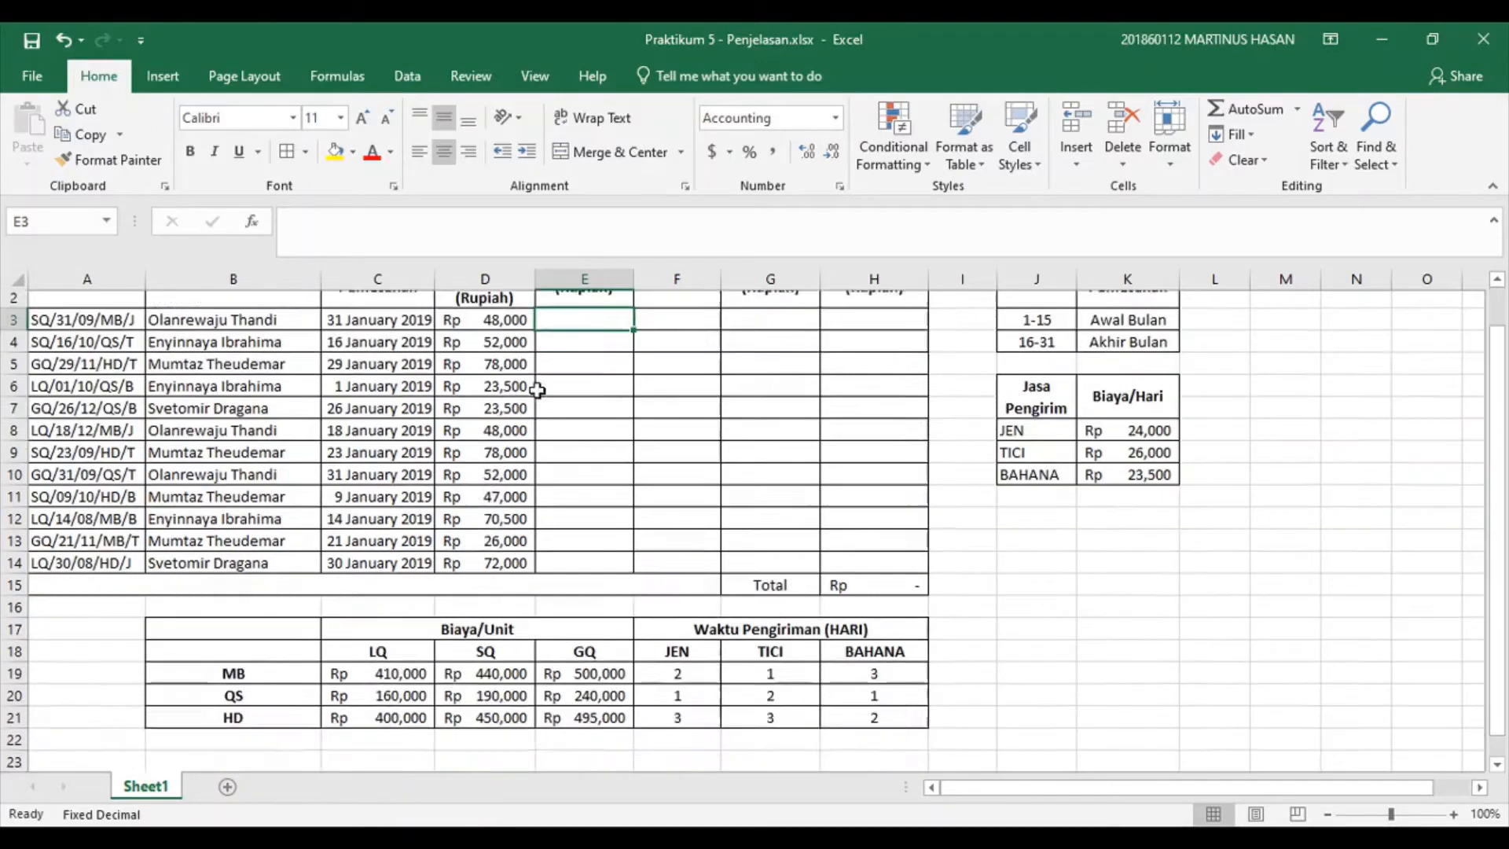
drag(287, 617, 550, 674)
click(443, 634)
drag(397, 600, 621, 678)
click(395, 633)
scroll(394, 633, up, 1)
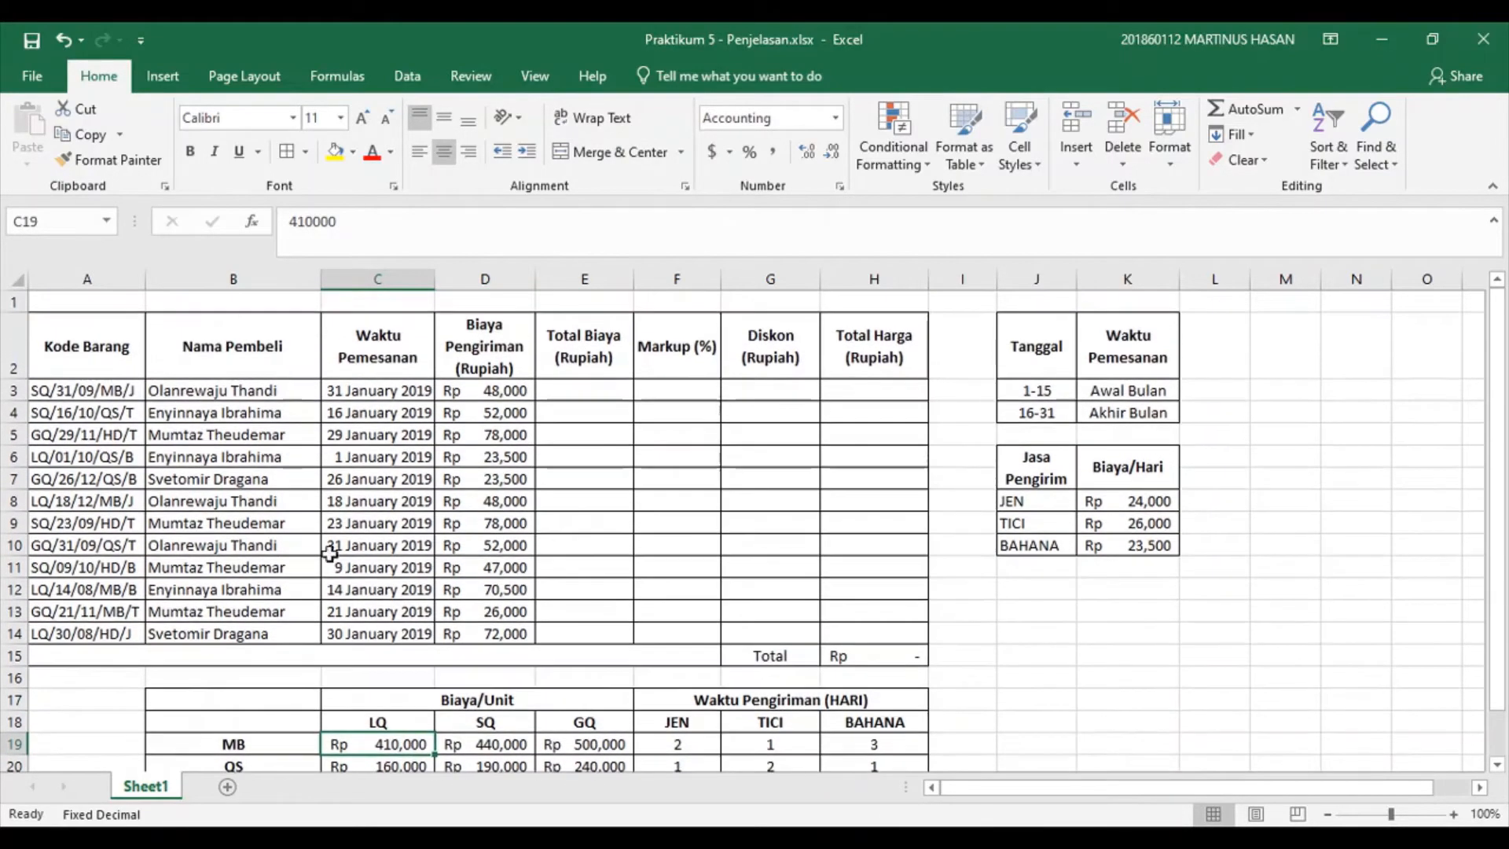
click(106, 392)
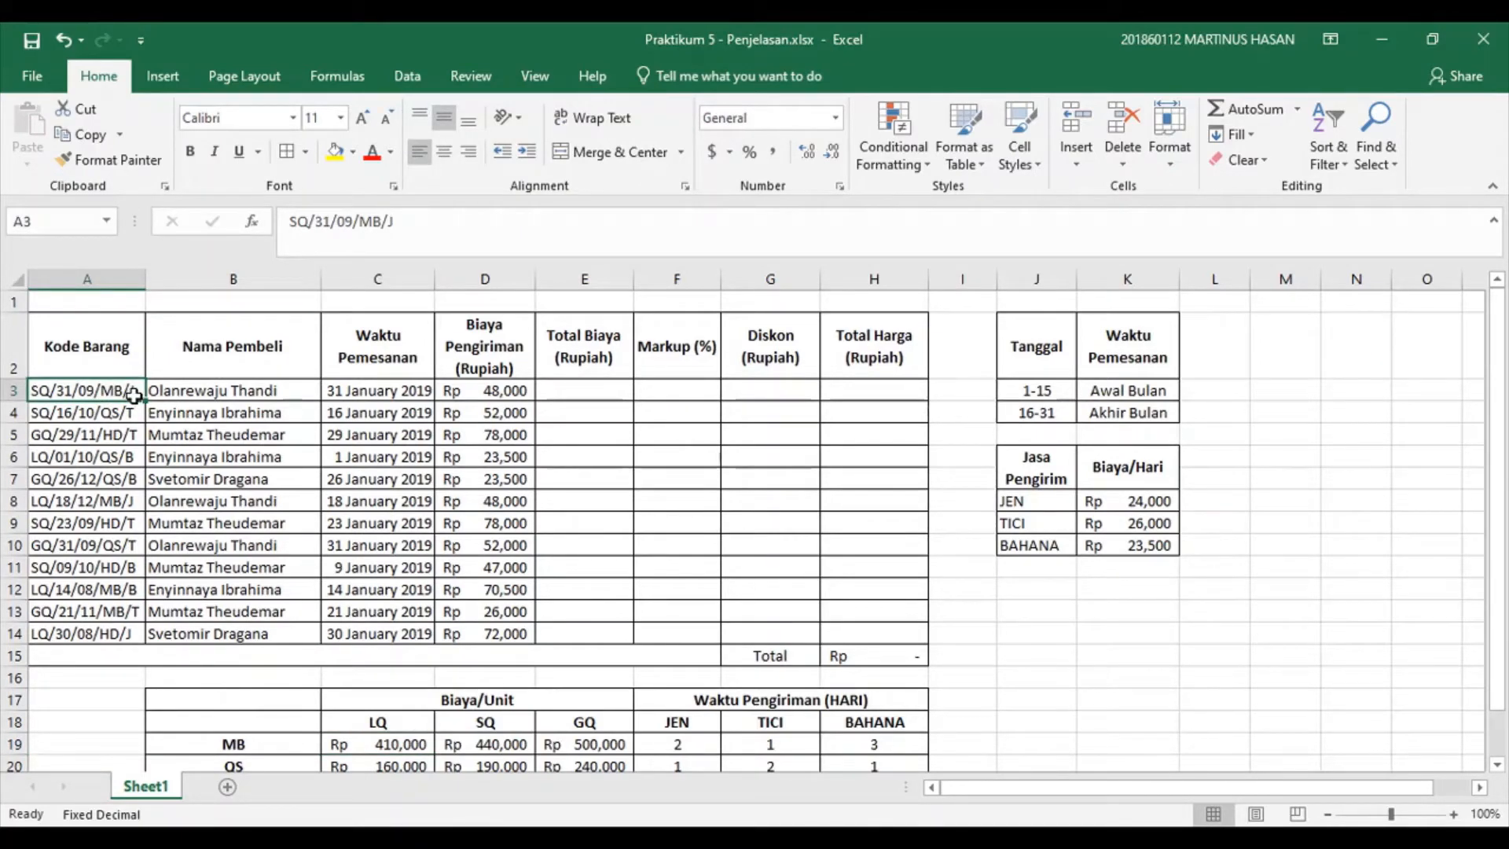
click(595, 395)
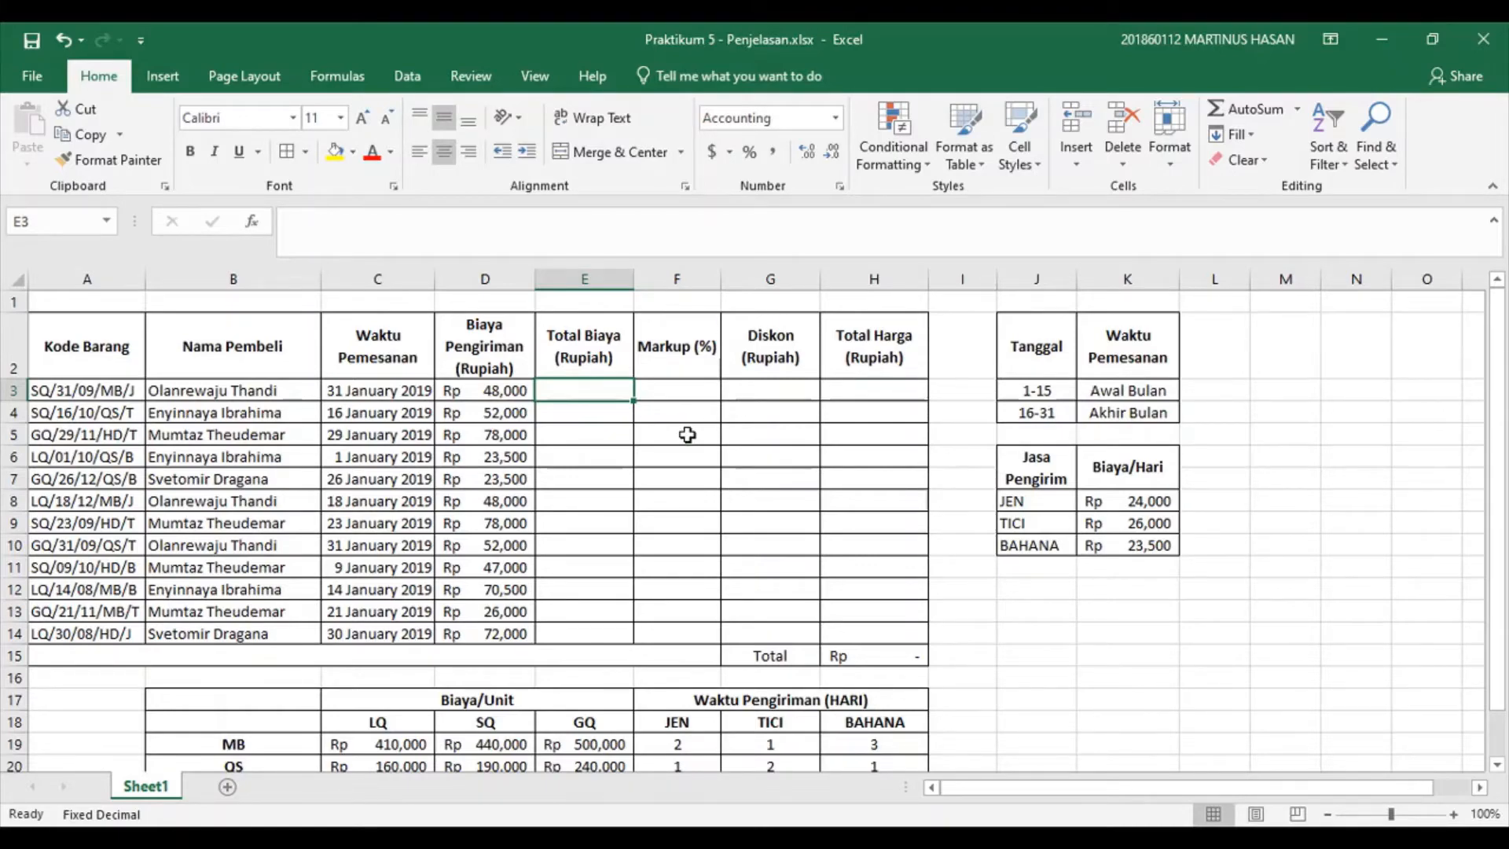
scroll(688, 435, down, 1)
scroll(688, 435, up, 1)
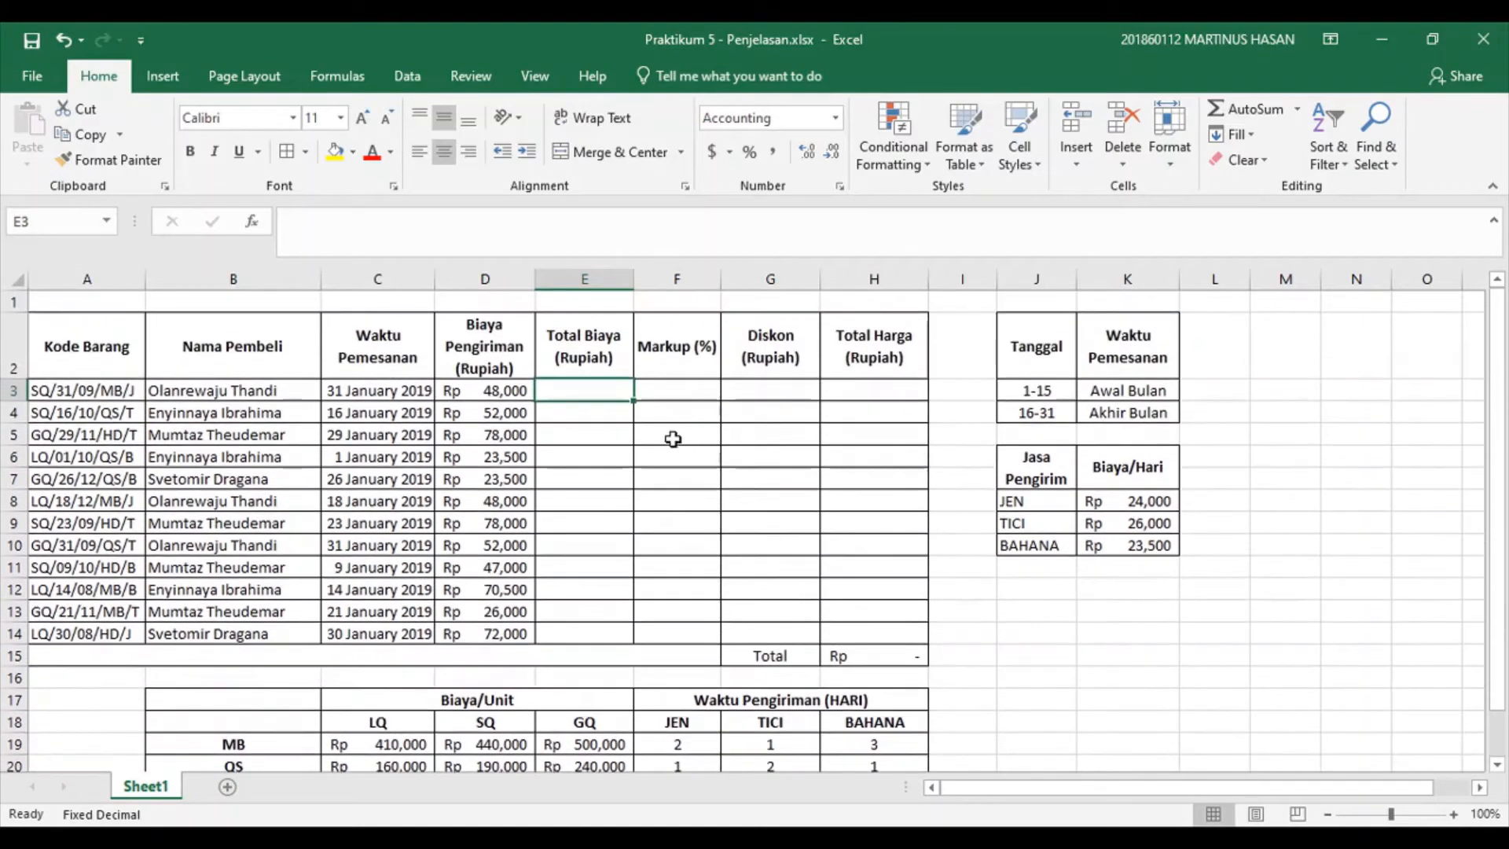
scroll(285, 707, down, 1)
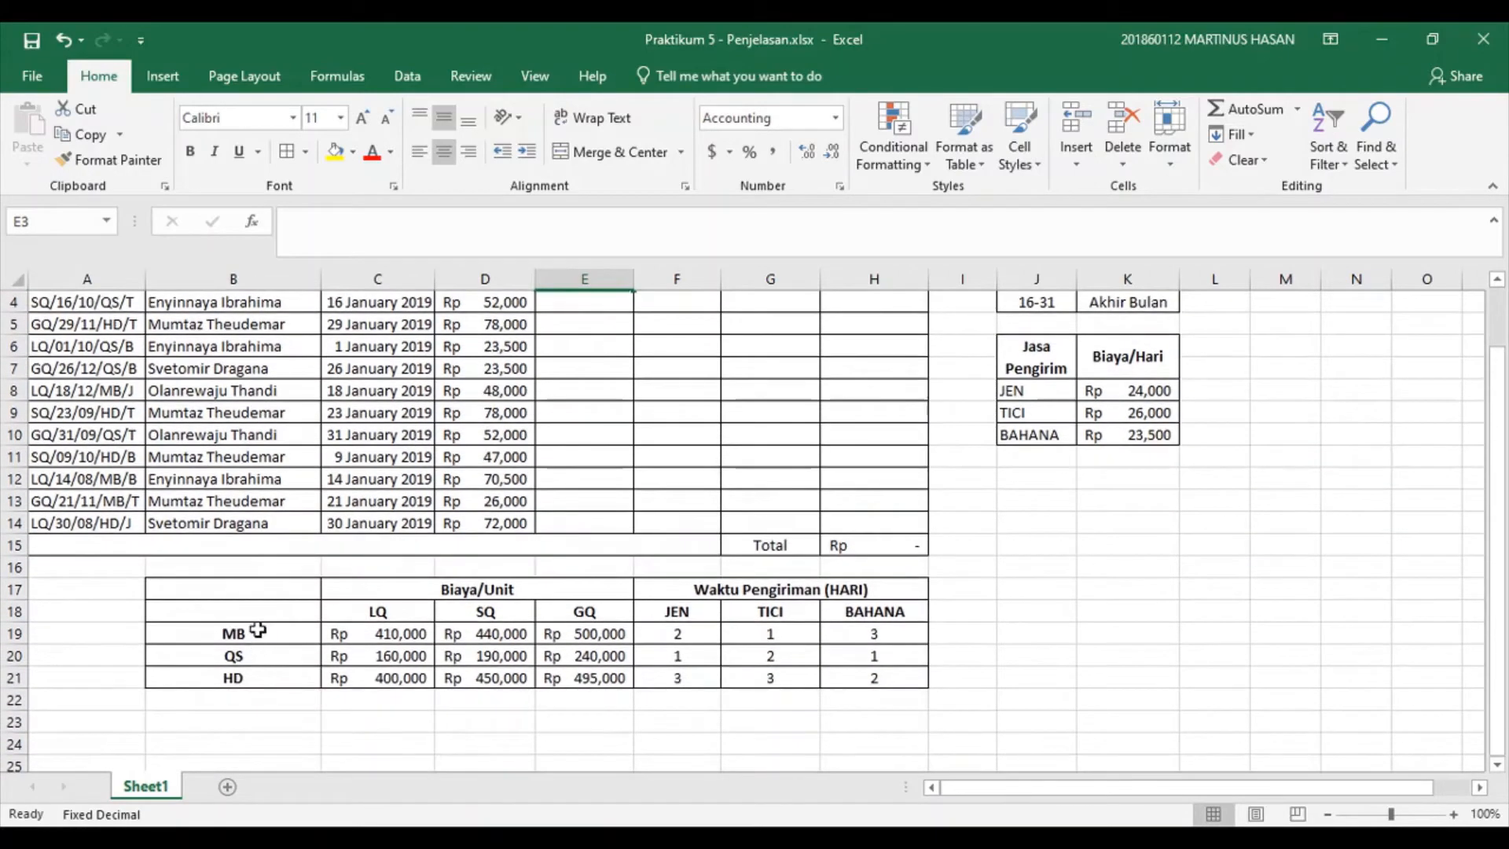
drag(249, 632, 253, 677)
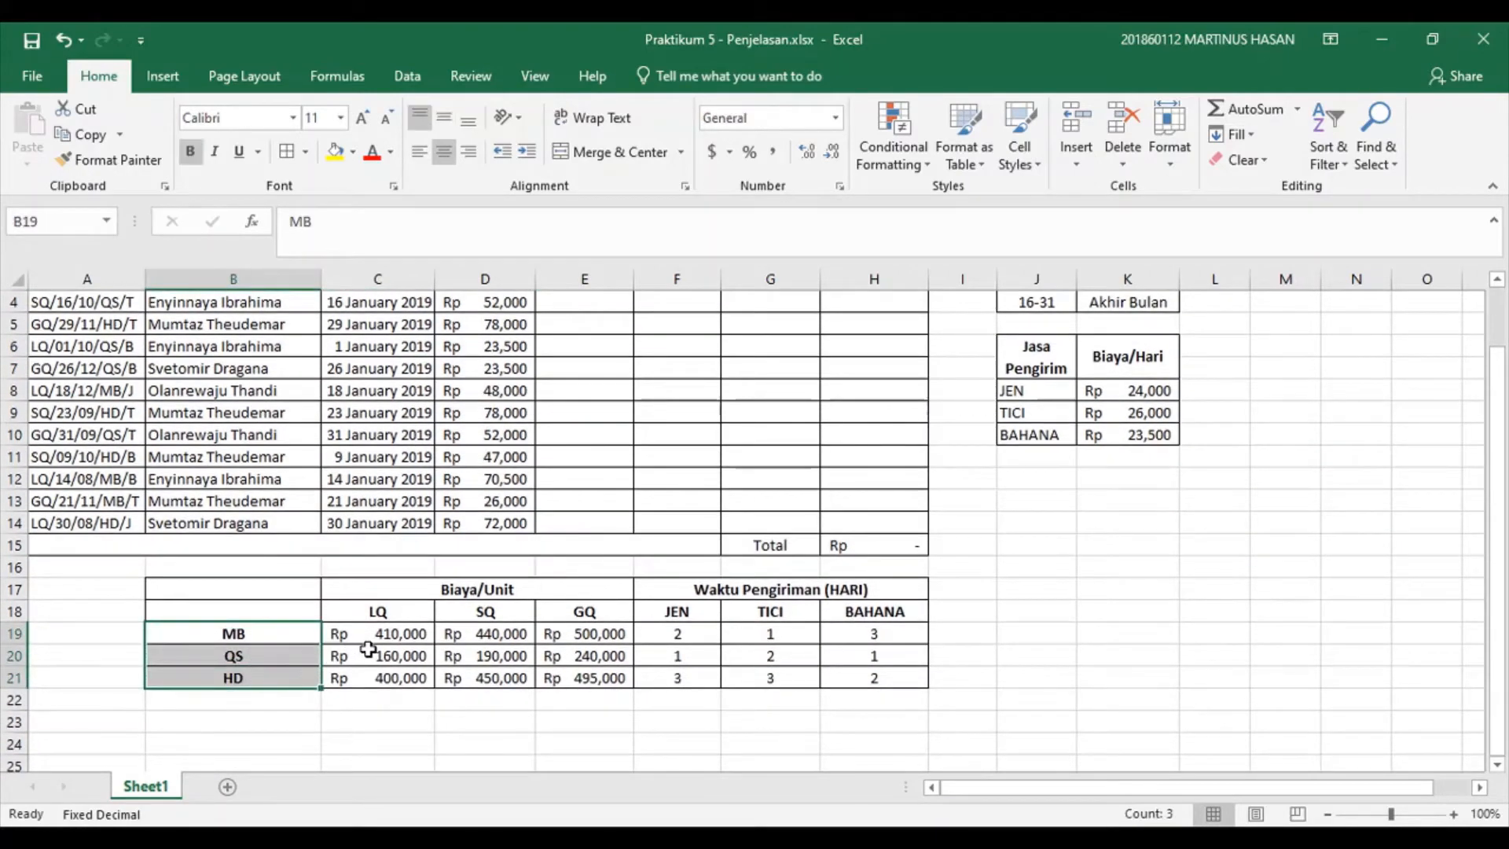
scroll(369, 649, up, 1)
Start a VLOOKUP in E3 with mid(A3,10,2) as its lookup value.
click(598, 389)
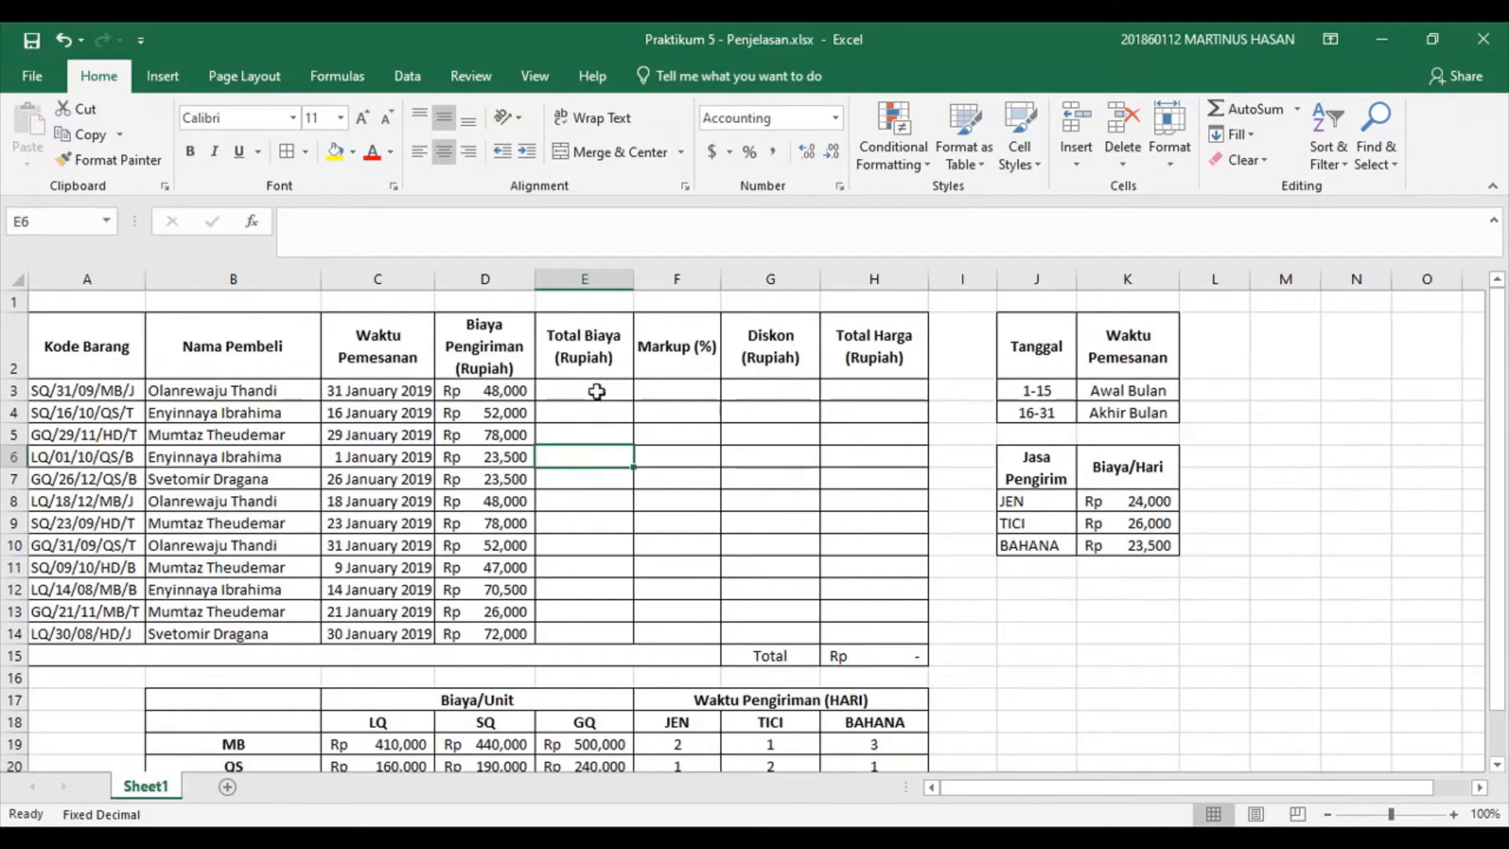
text(=vlookup()
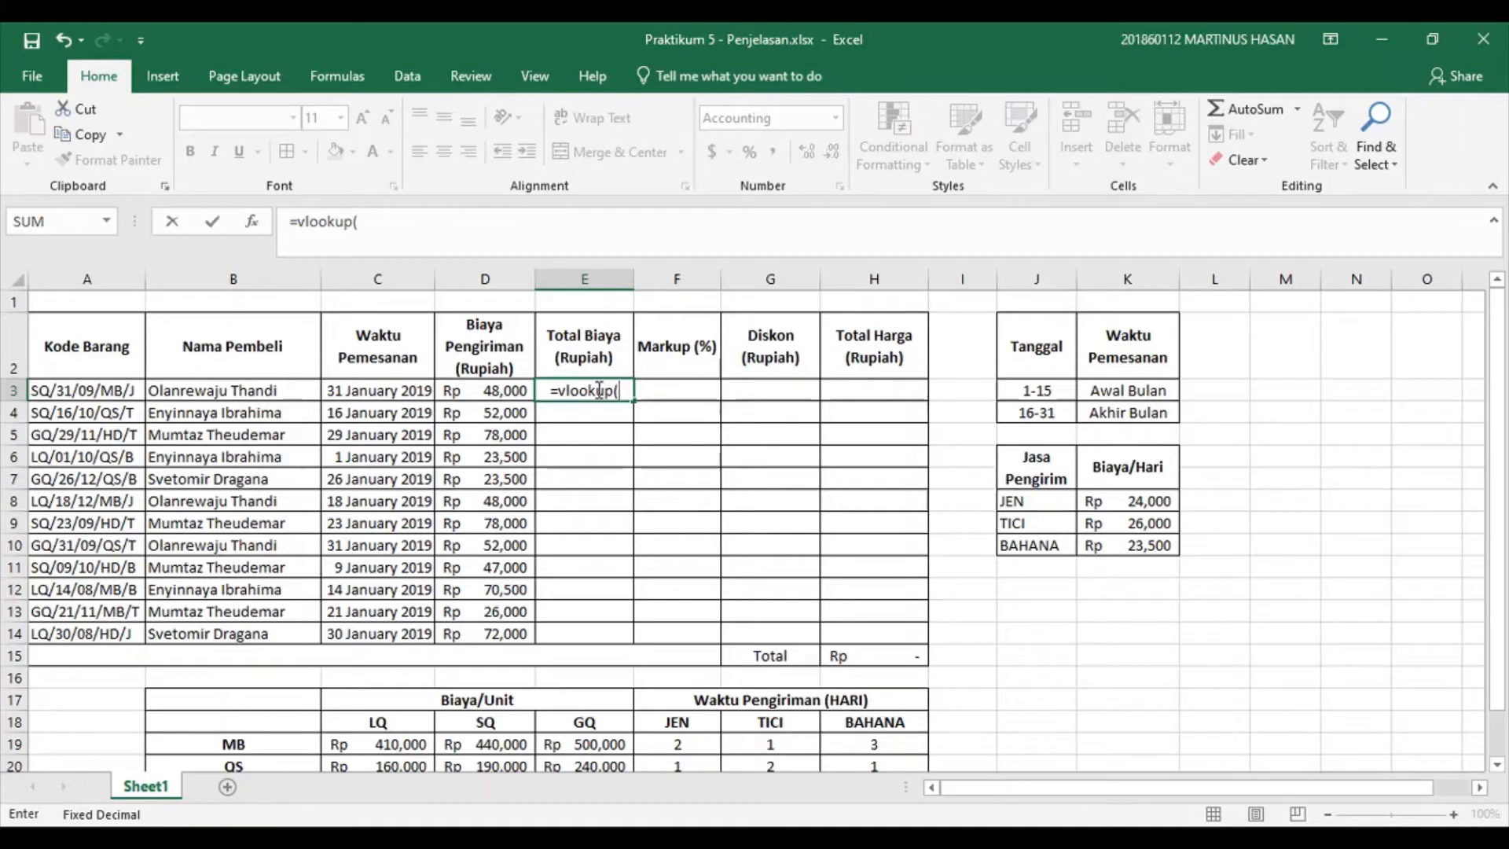
text(mid)
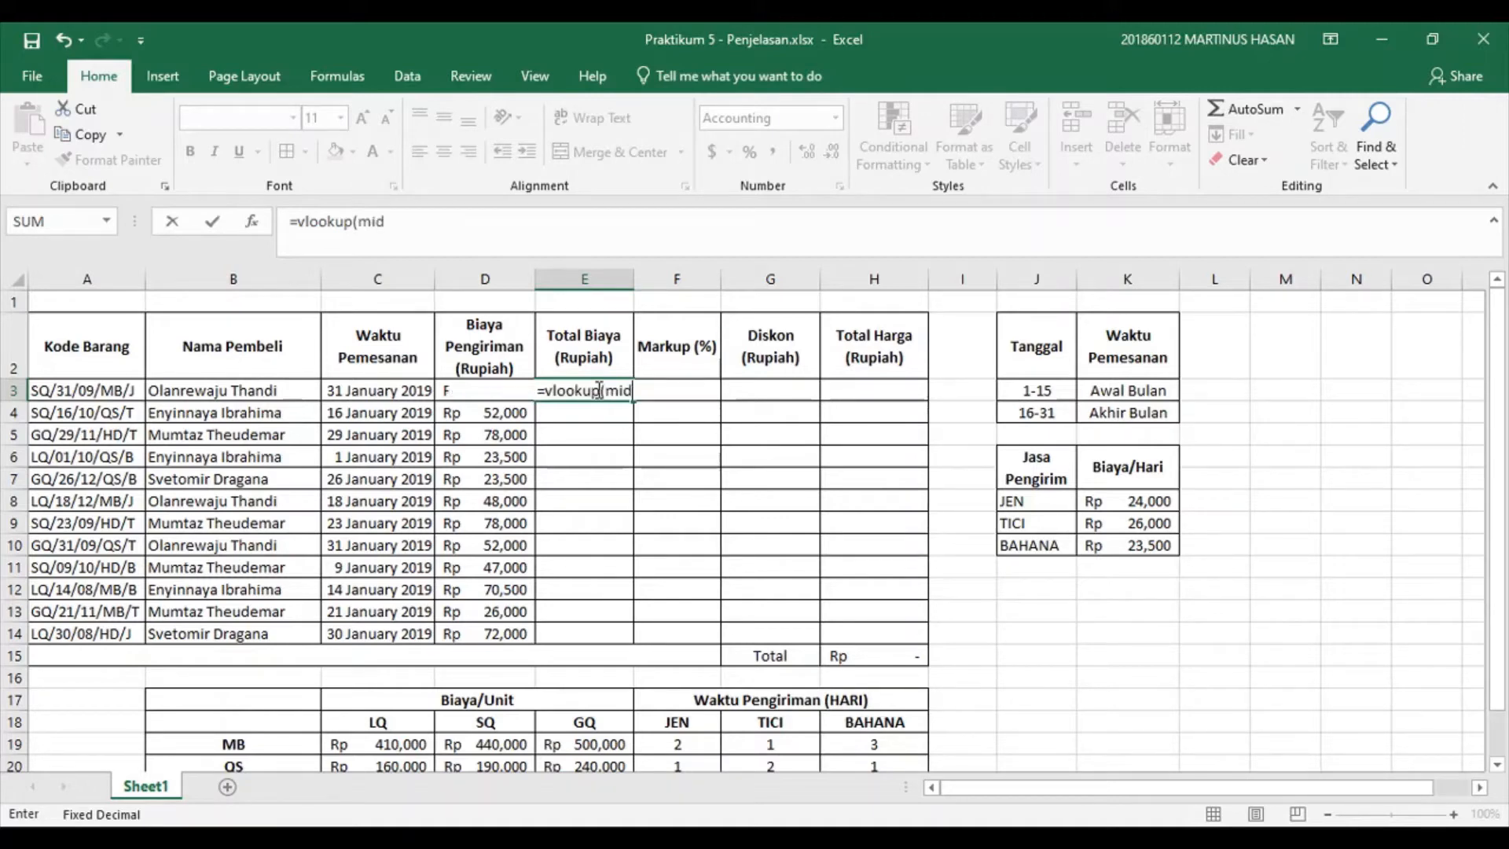
text(()
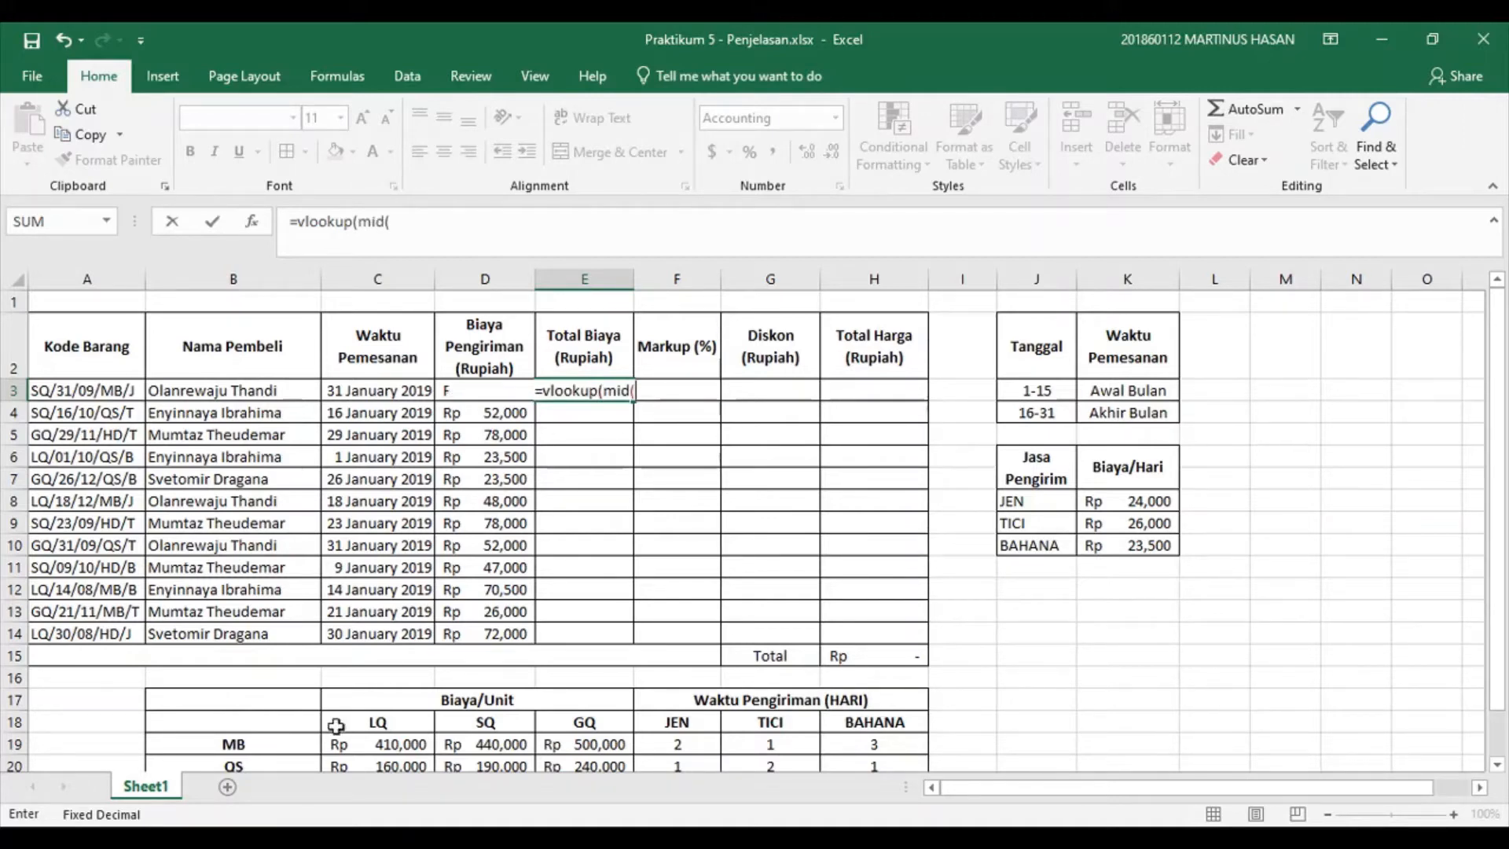
scroll(271, 743, down, 1)
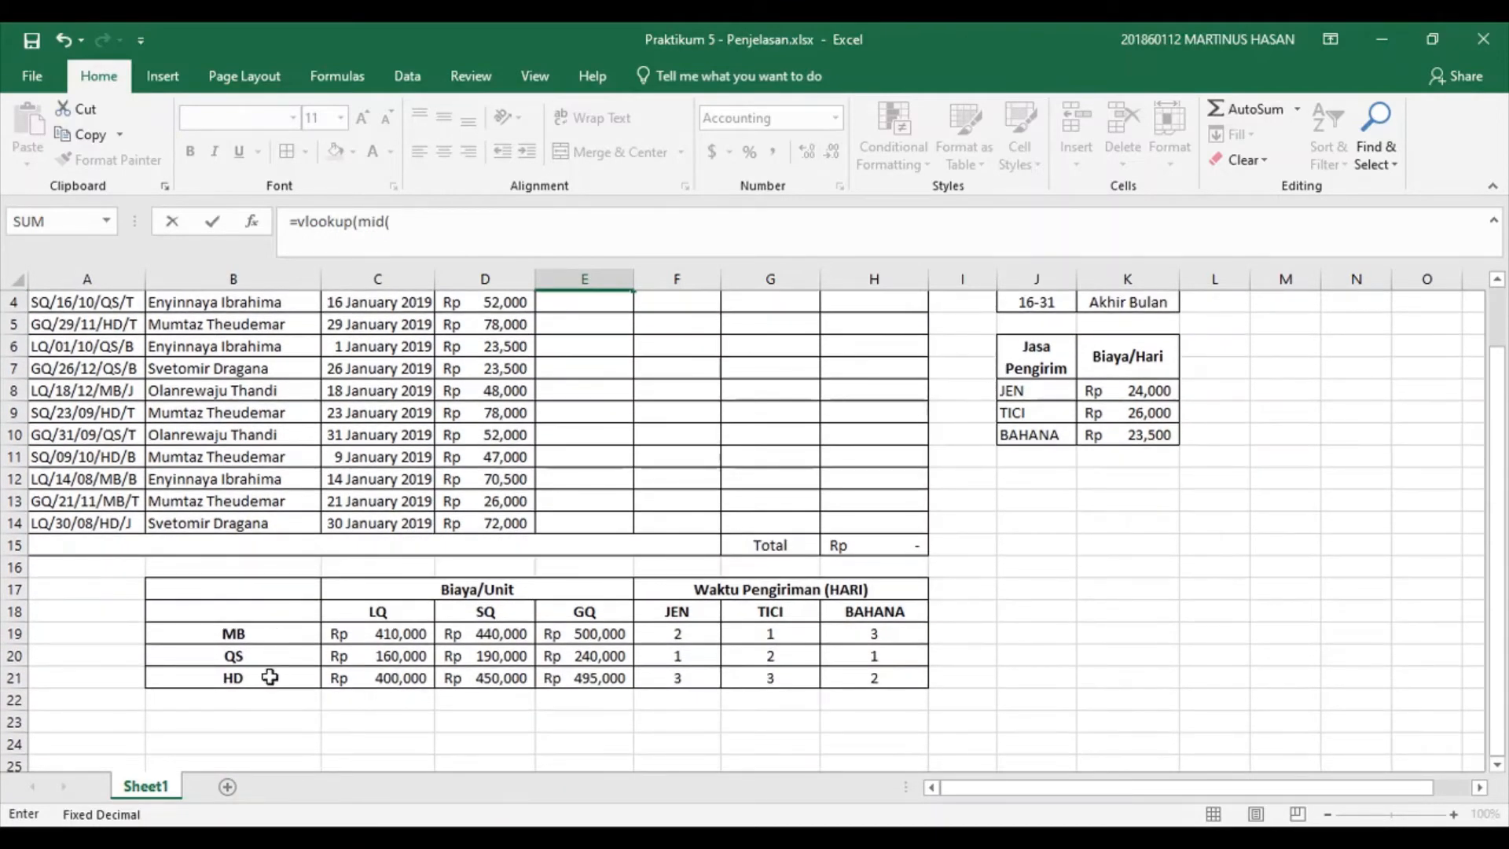
scroll(283, 683, up, 1)
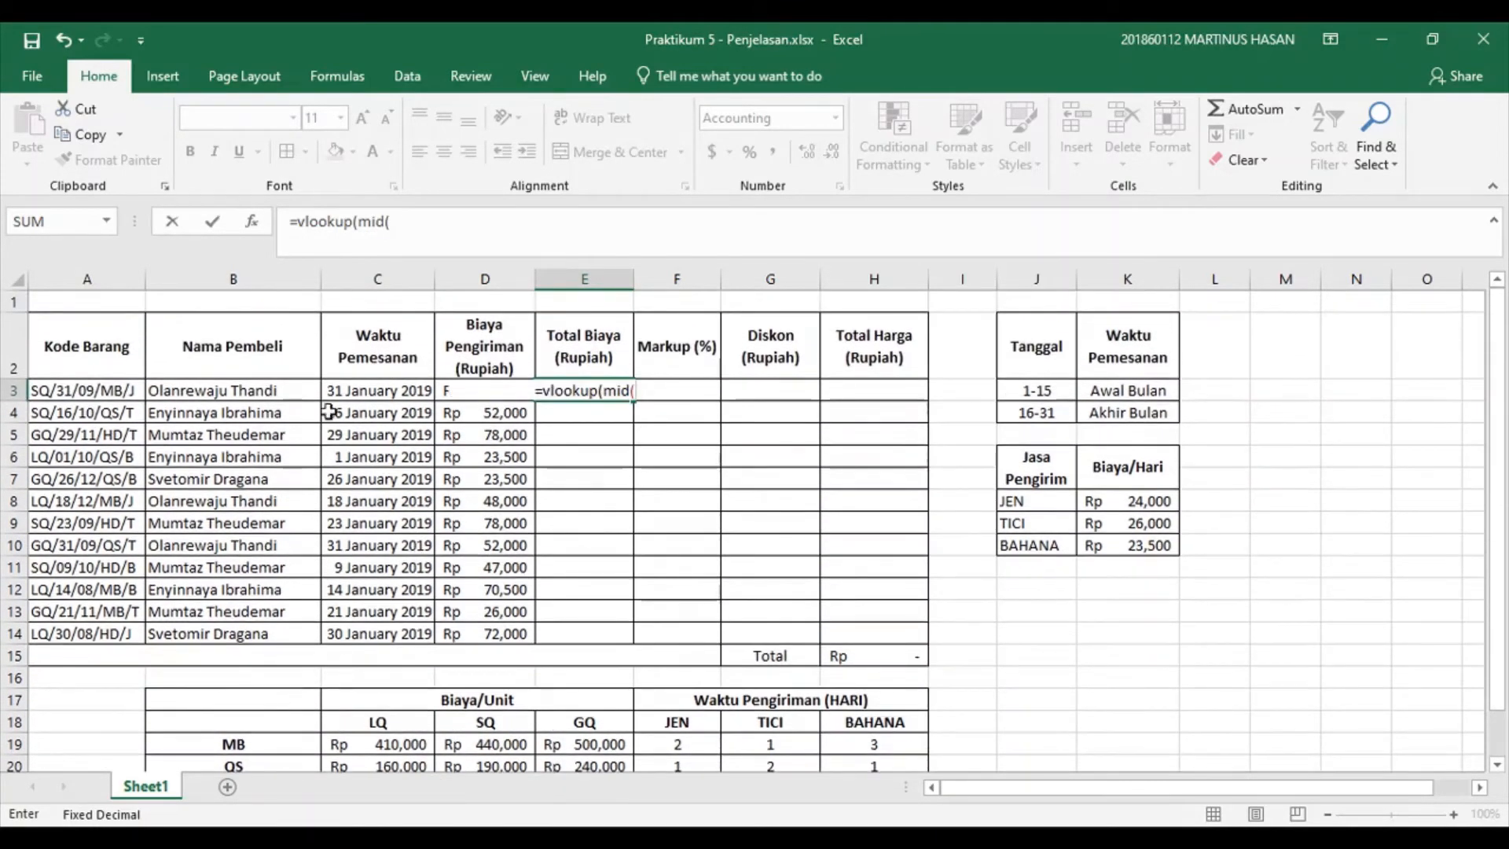
click(121, 391)
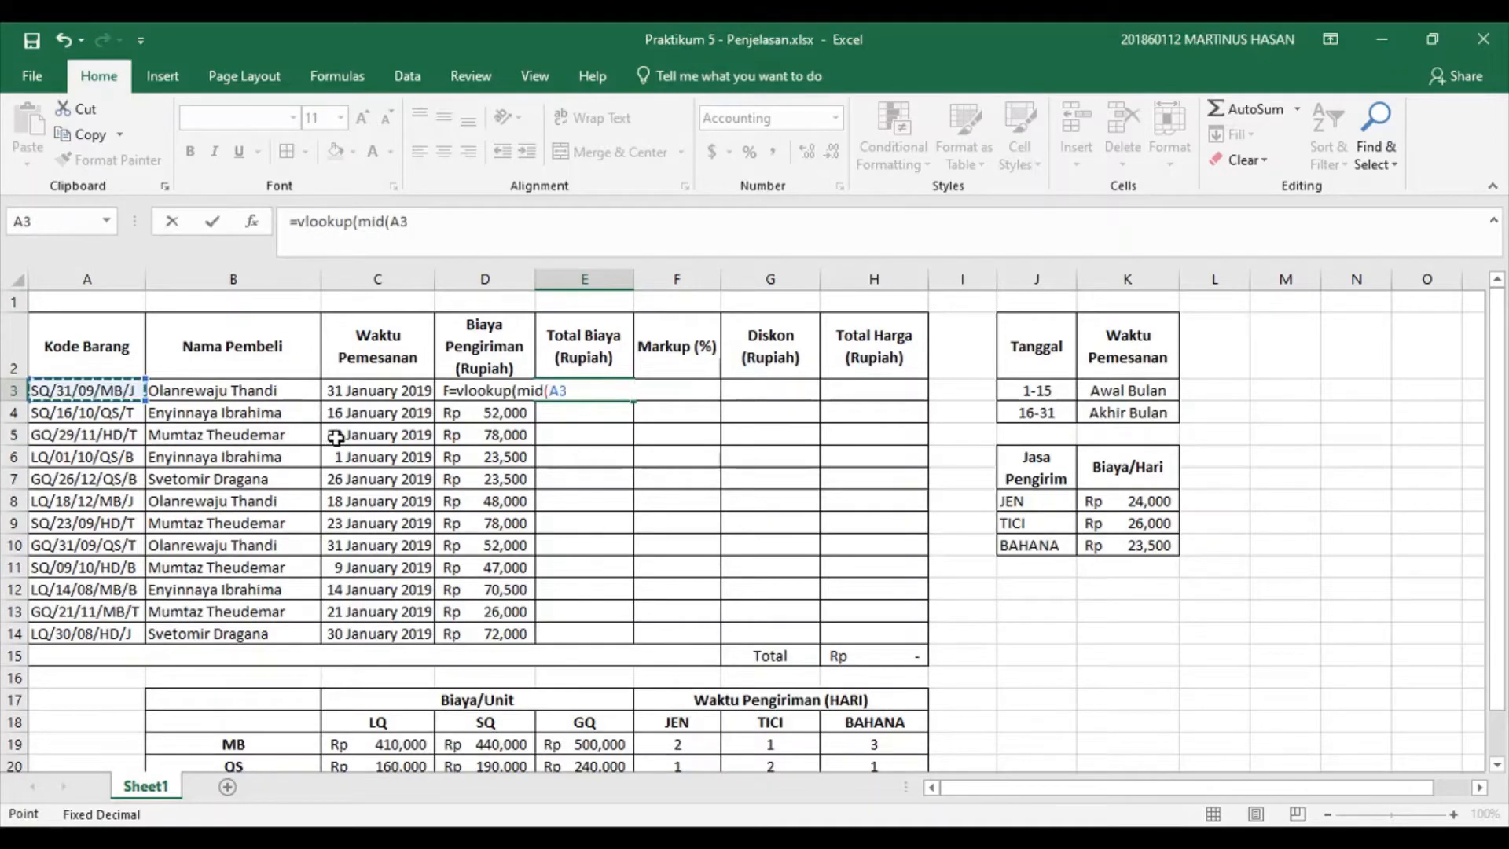
text(,)
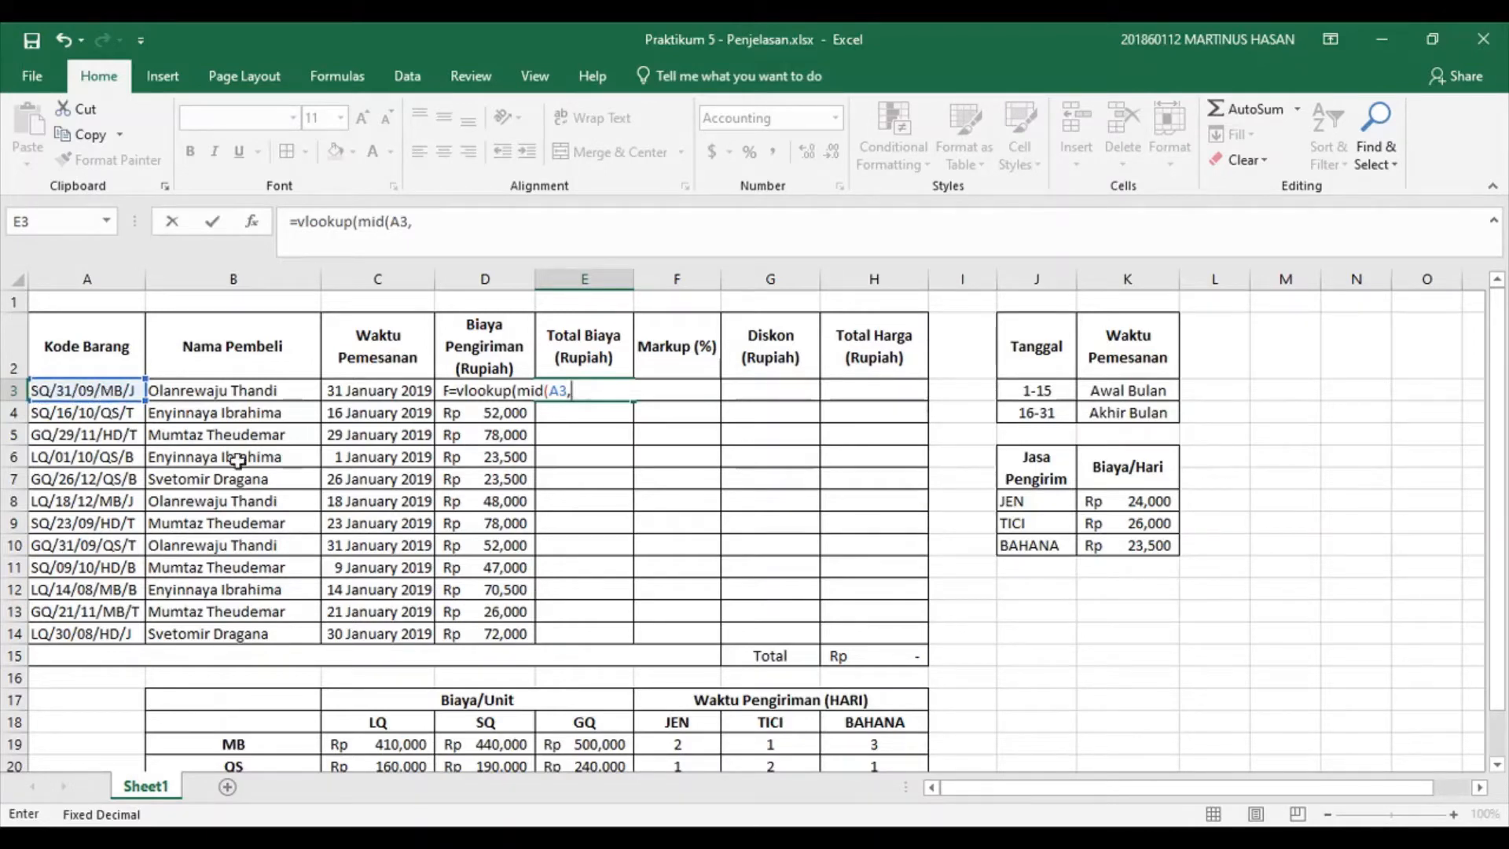
text(10,2))
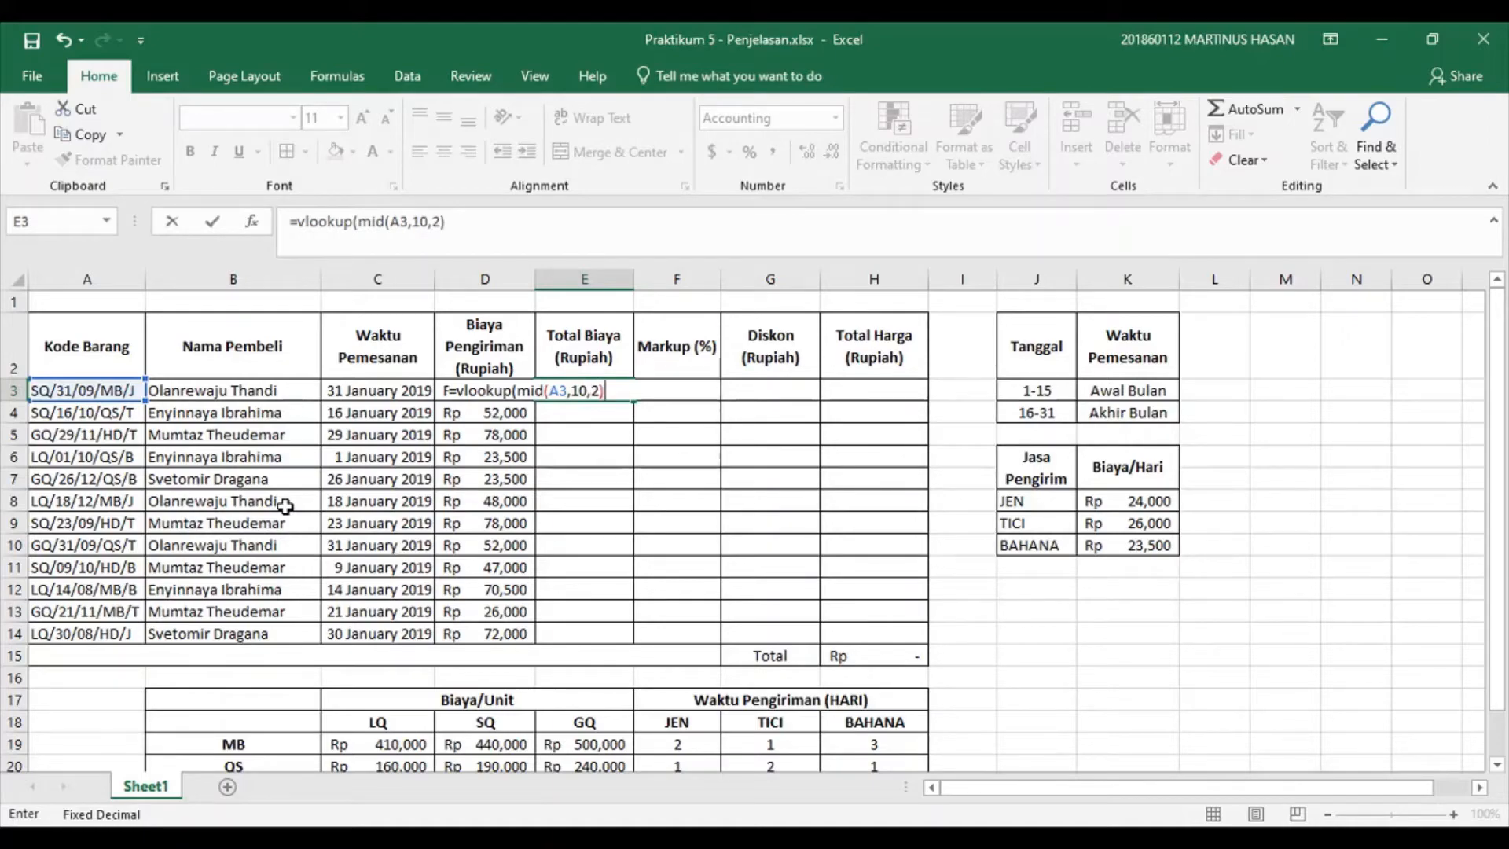
Add the Biaya/Unit table as the VLOOKUP's absolute table range $B$19:$E$21.
text(,)
scroll(295, 503, down, 1)
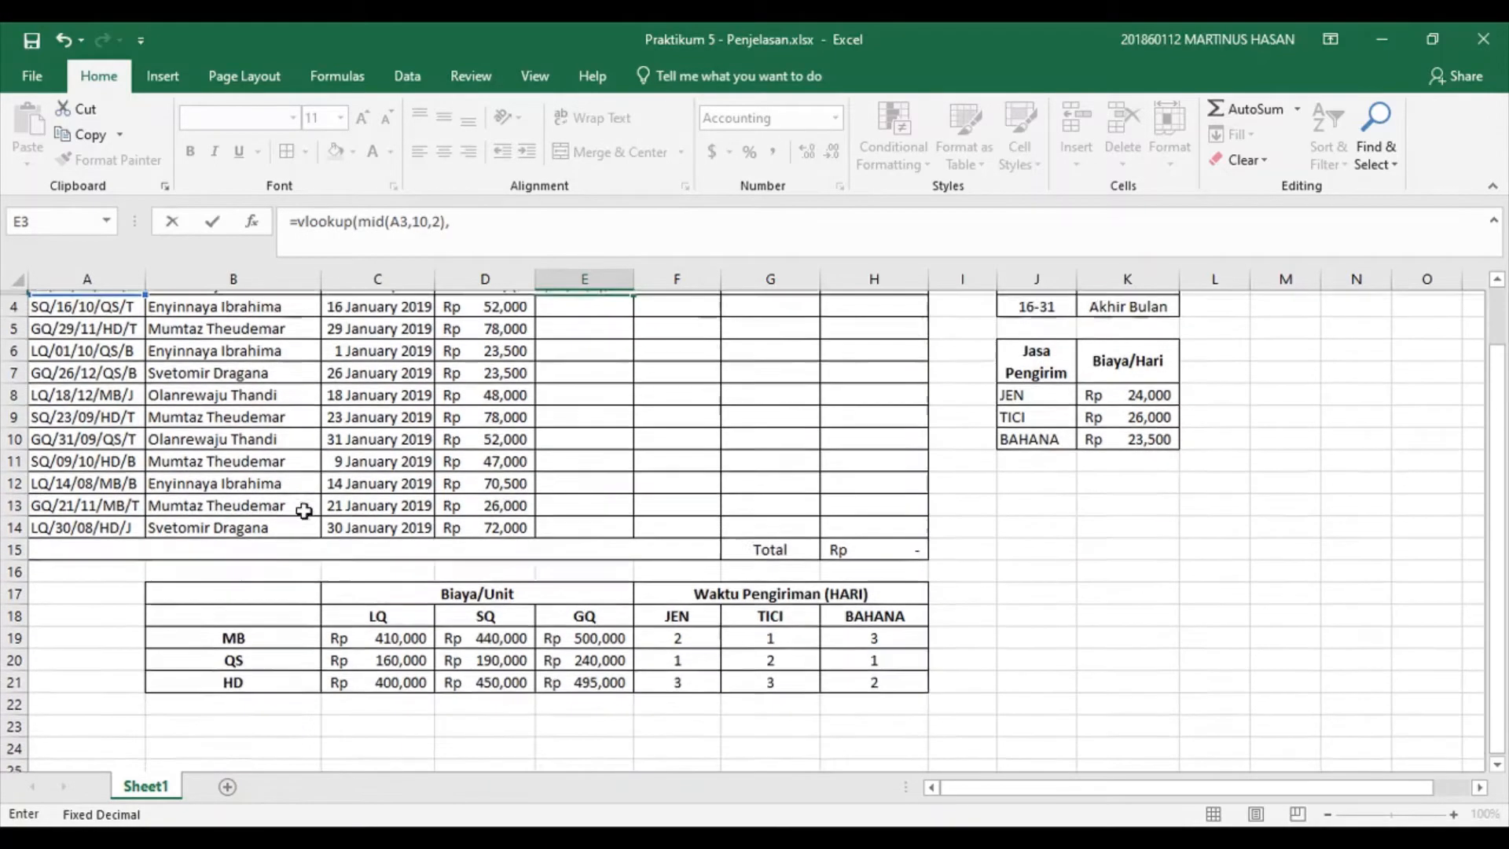
drag(236, 633, 576, 680)
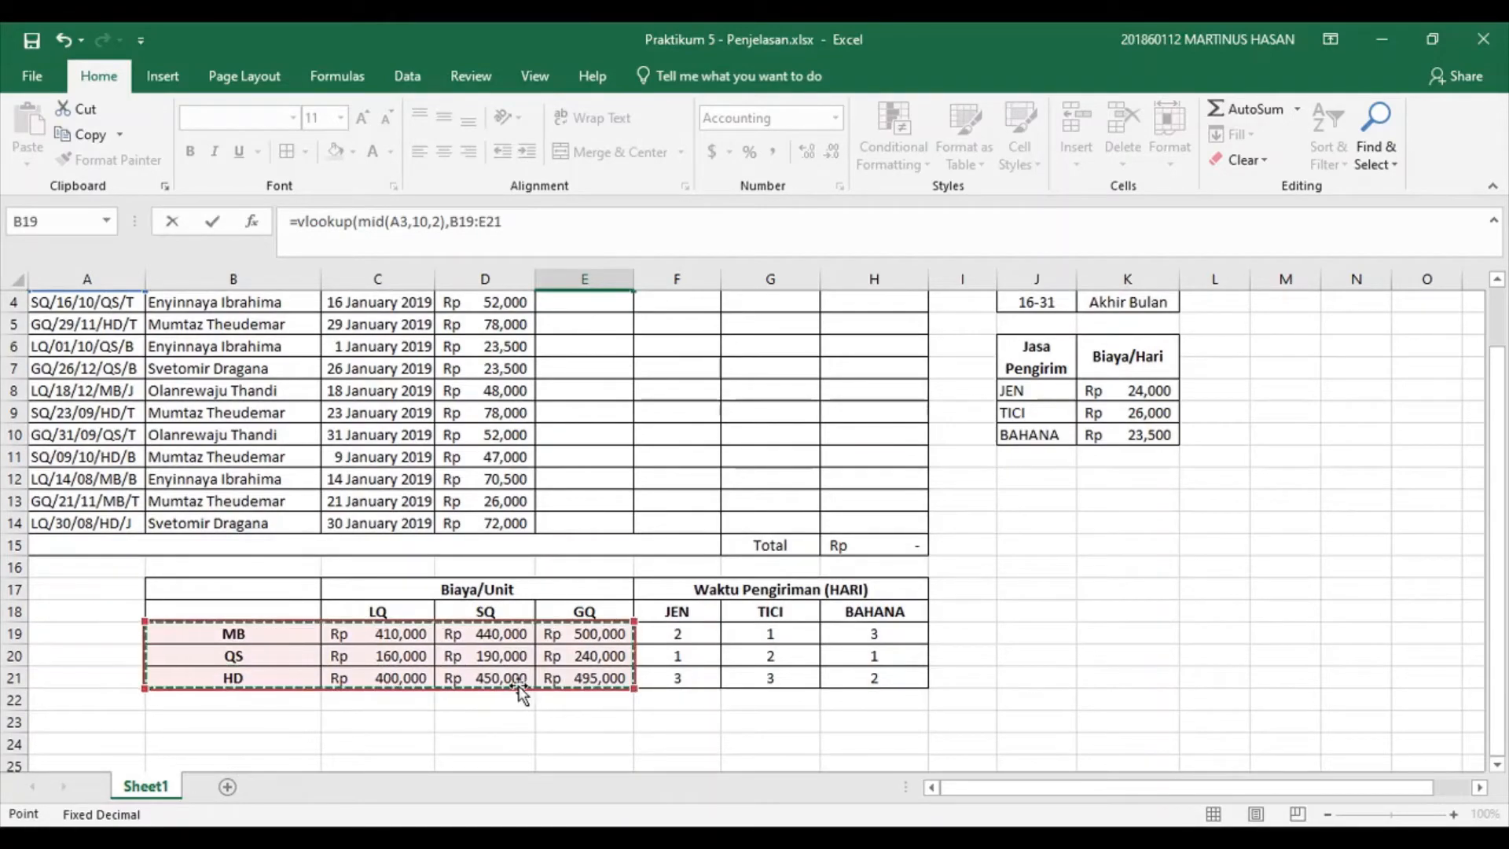
key(F4)
scroll(498, 377, up, 1)
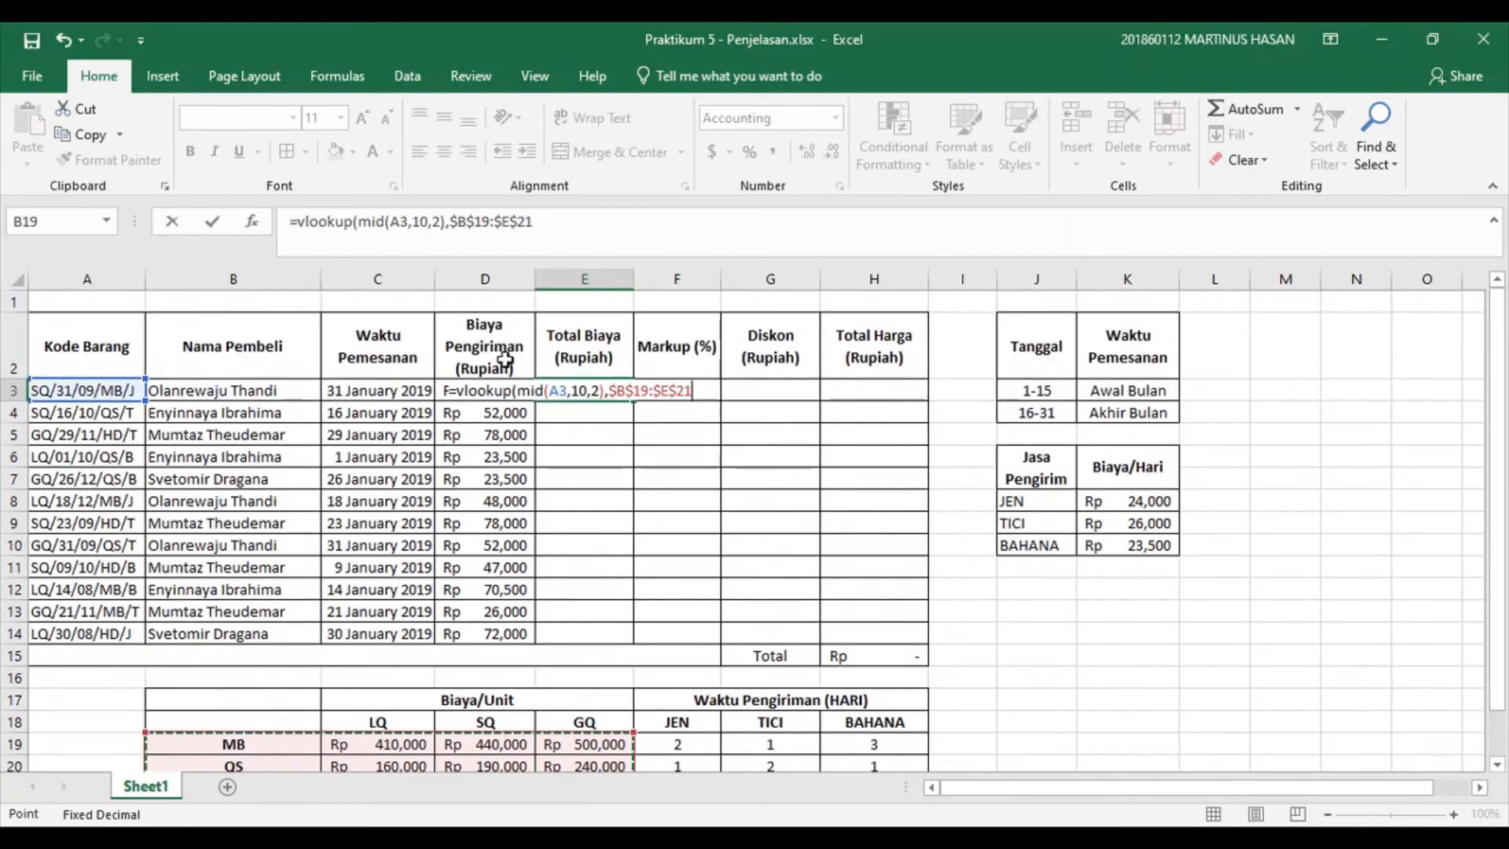
text(,)
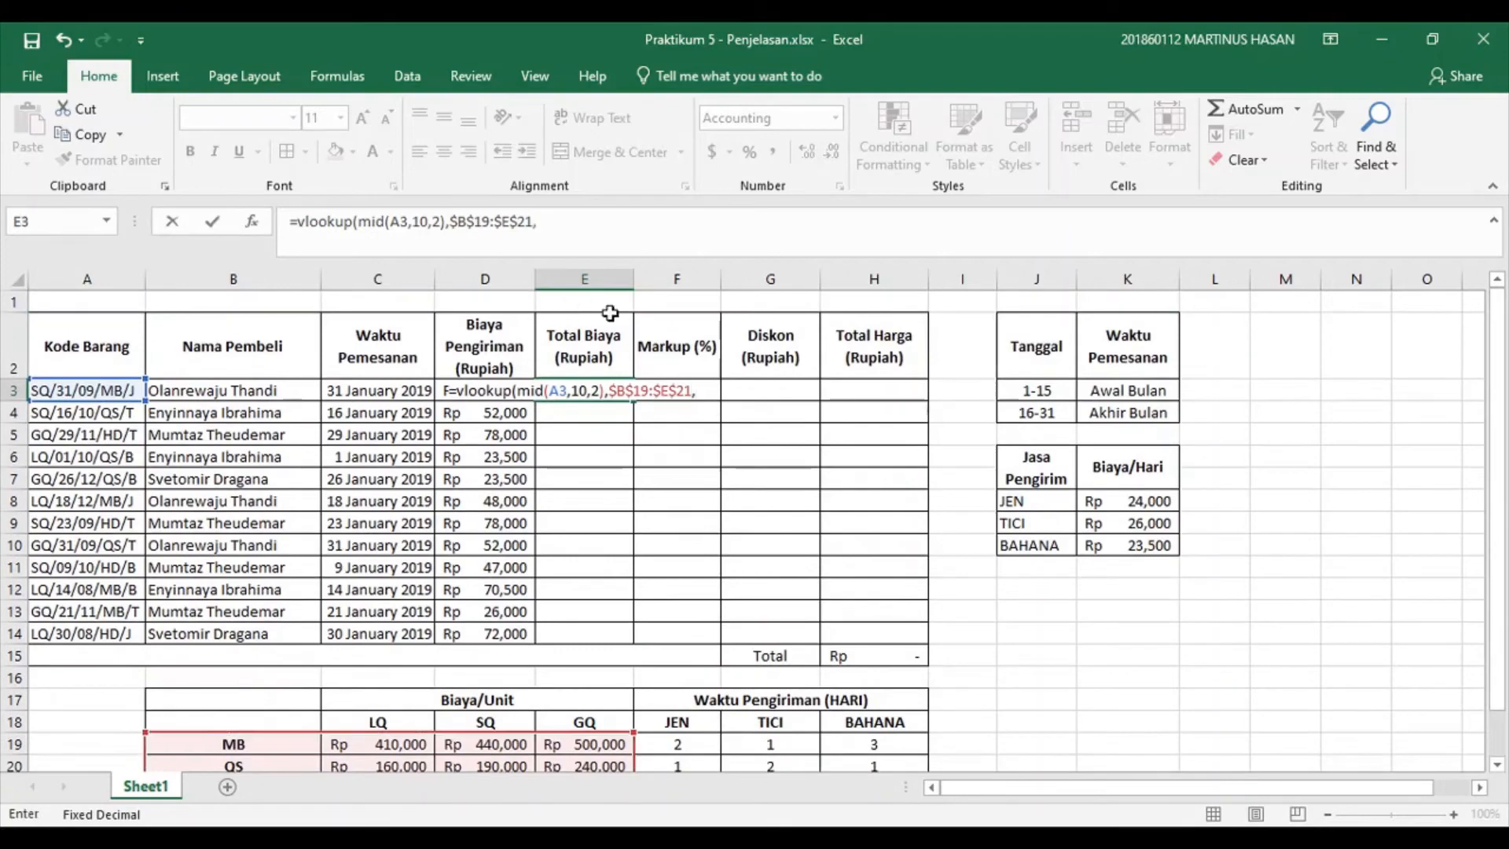
Begin the VLOOKUP's column index with an IF testing whether left(A3,2) equals "LQ".
scroll(649, 340, down, 1)
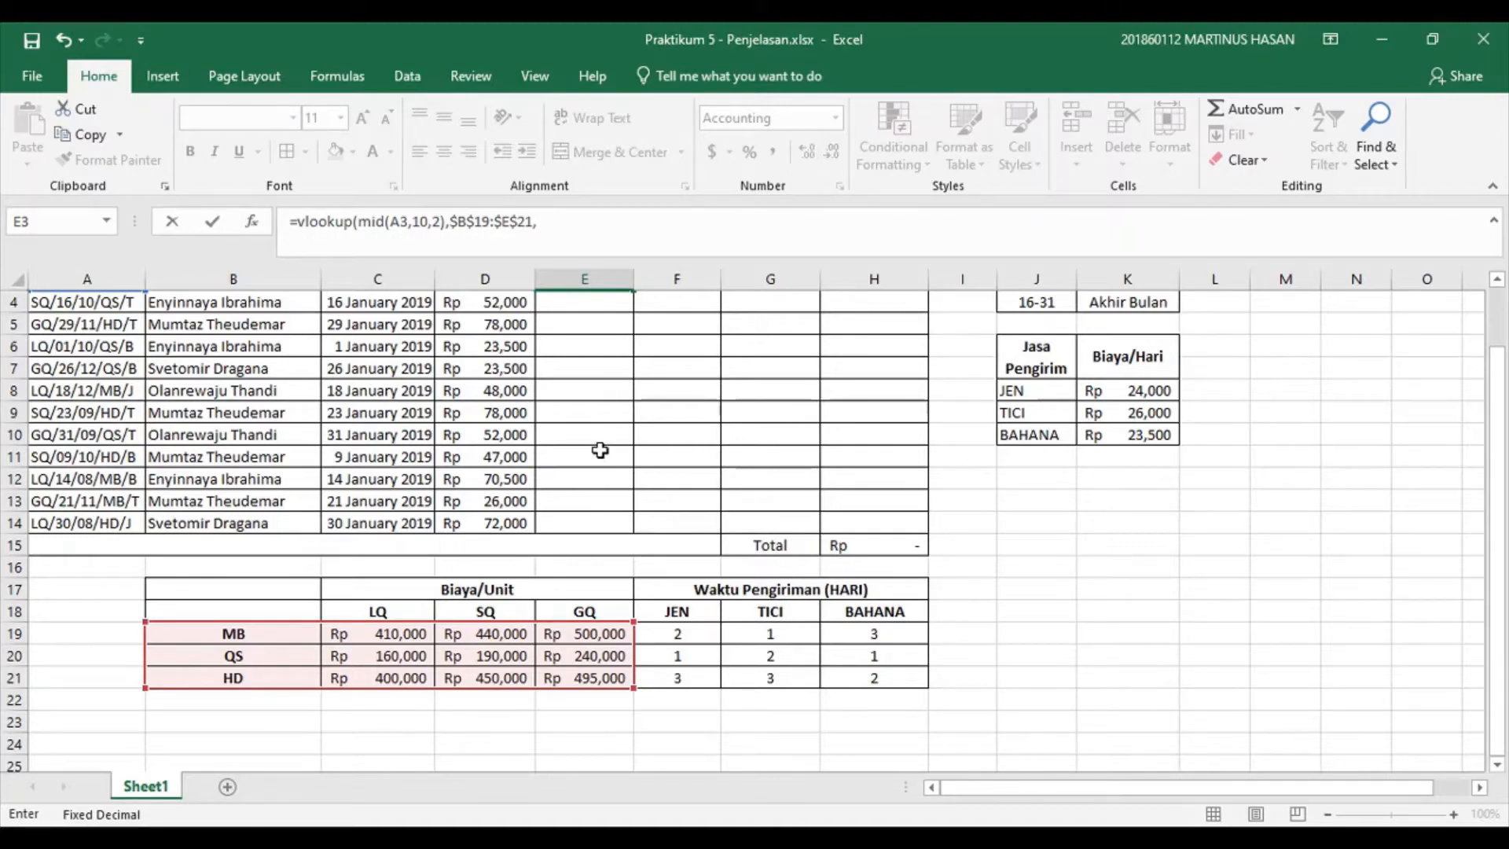
scroll(600, 449, up, 1)
key(F2)
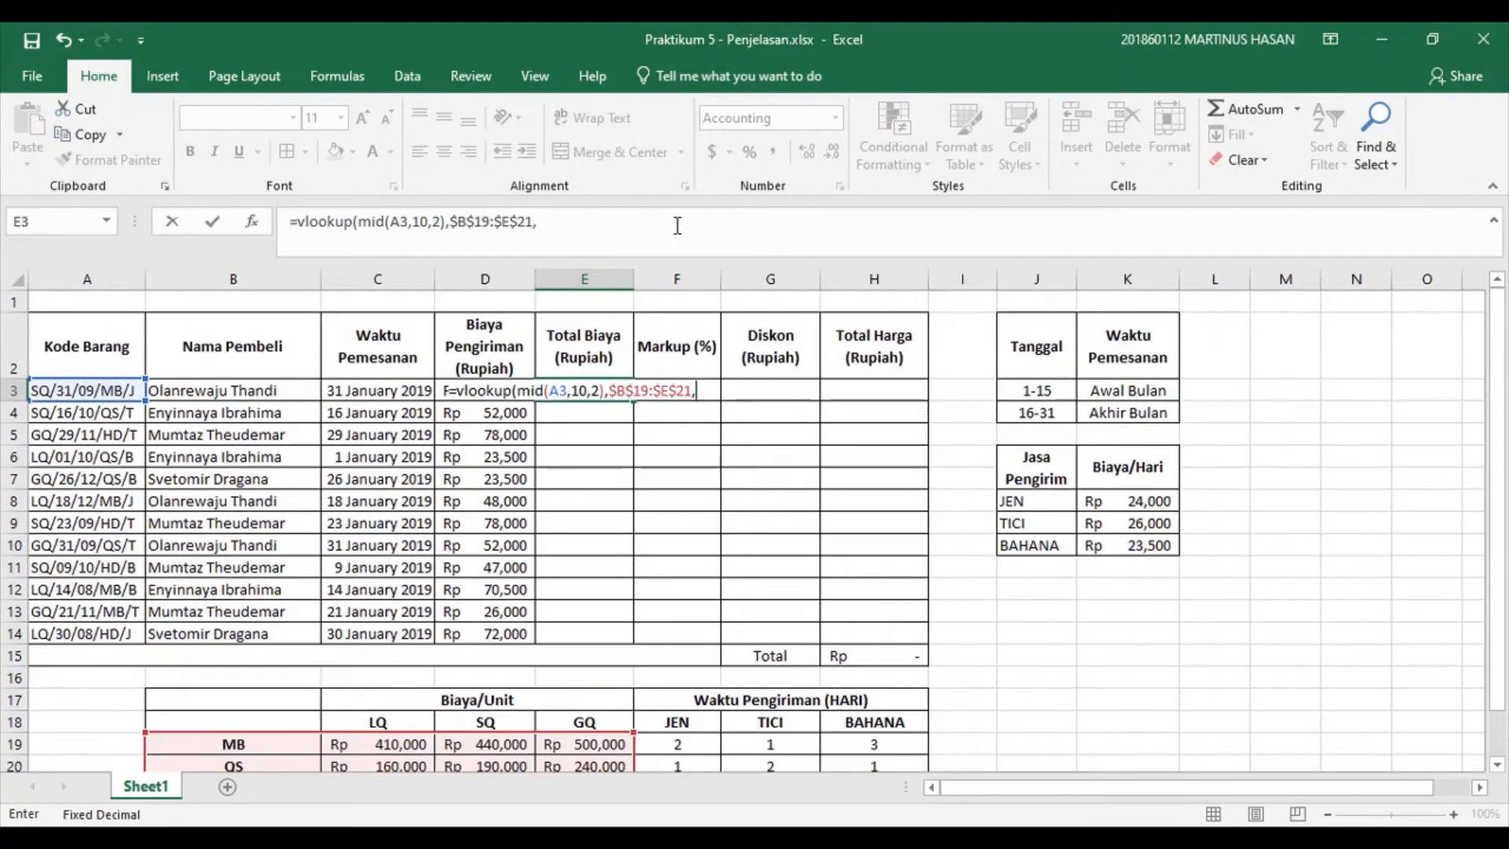
text(if()
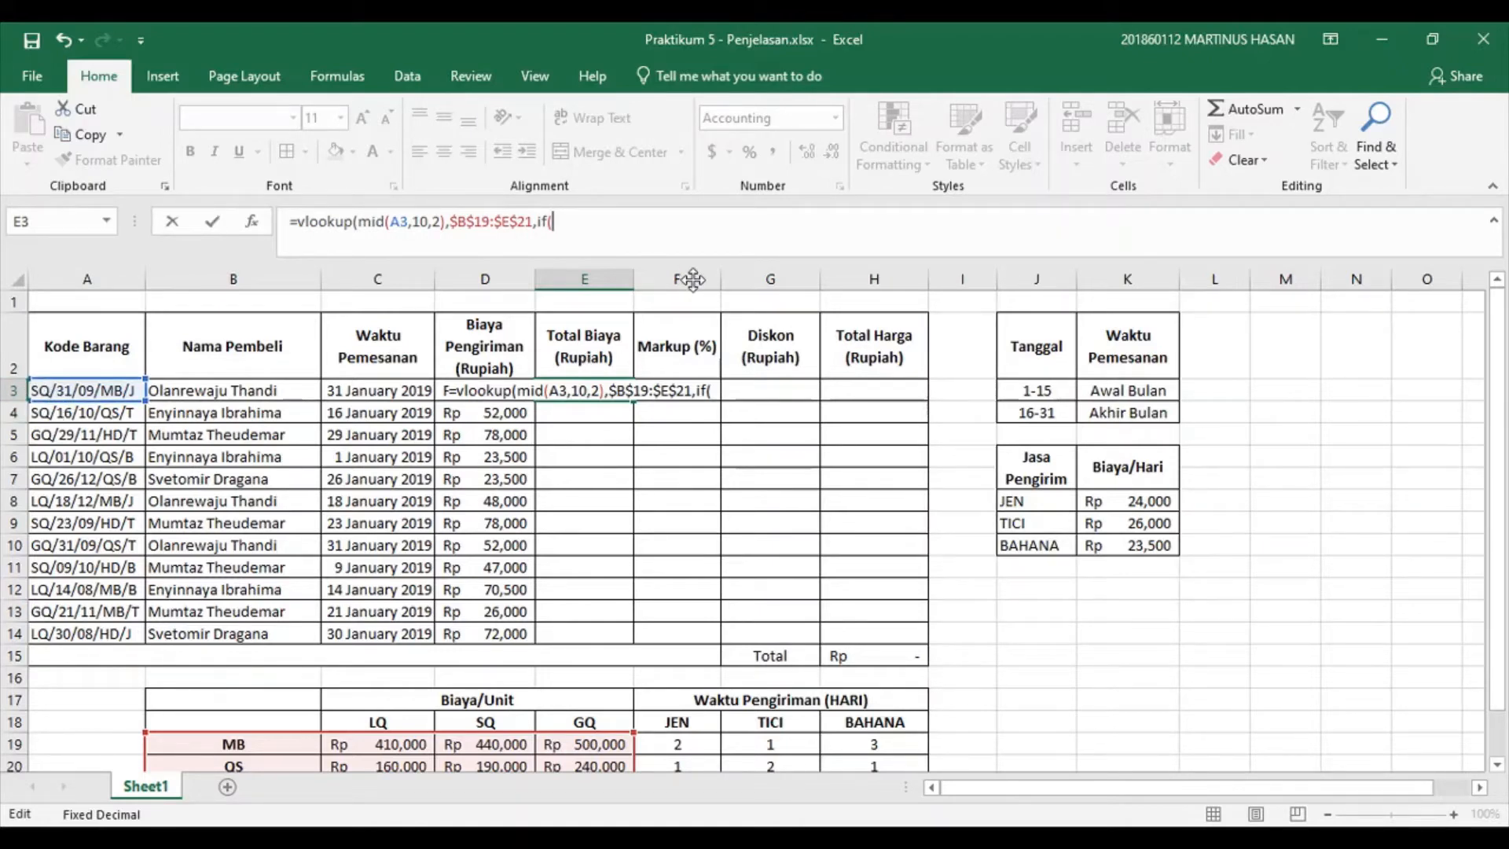
text(left()
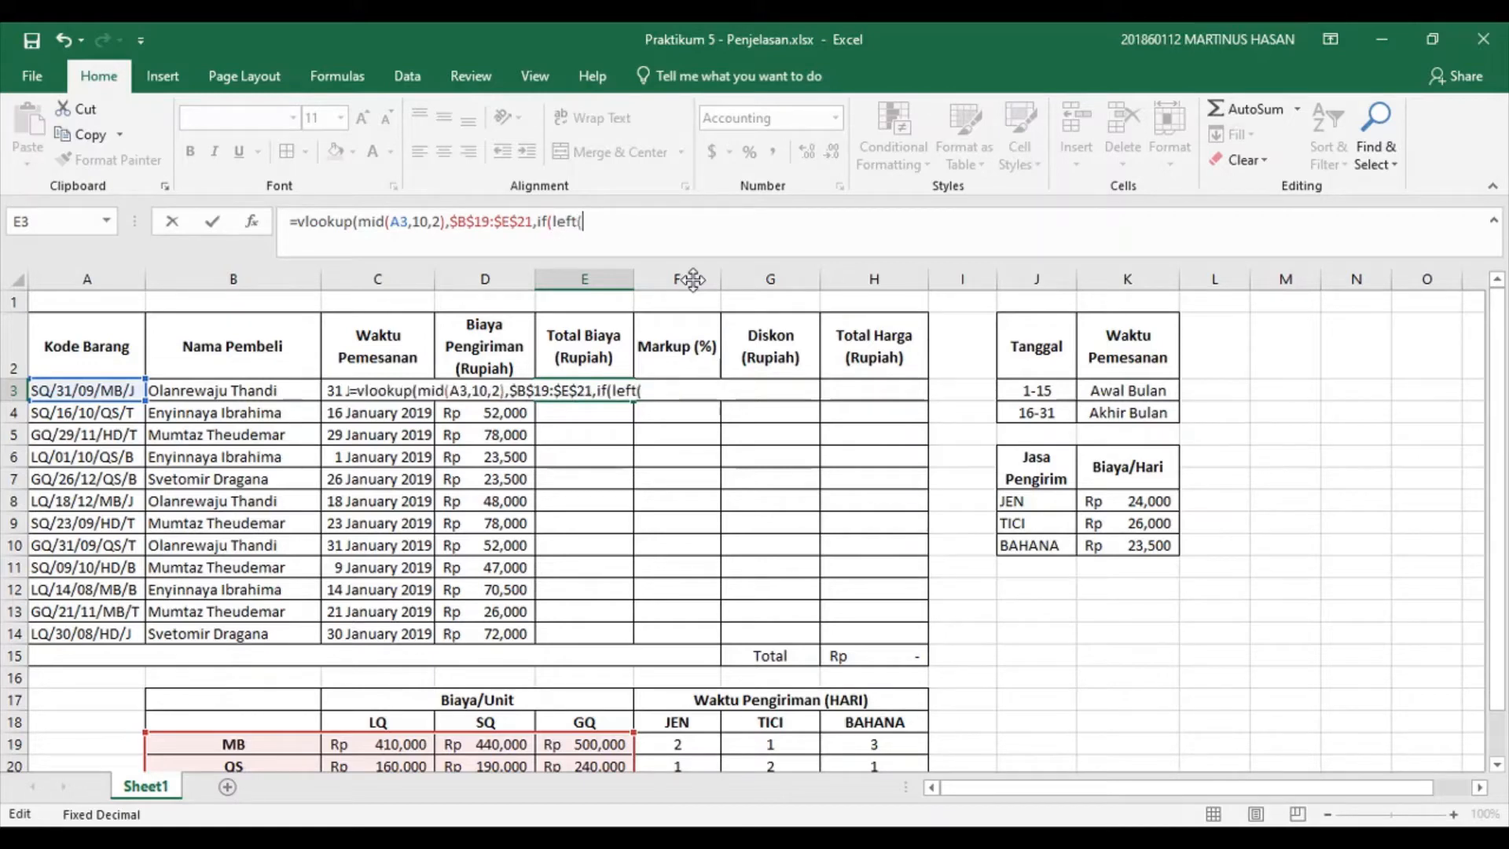
click(99, 391)
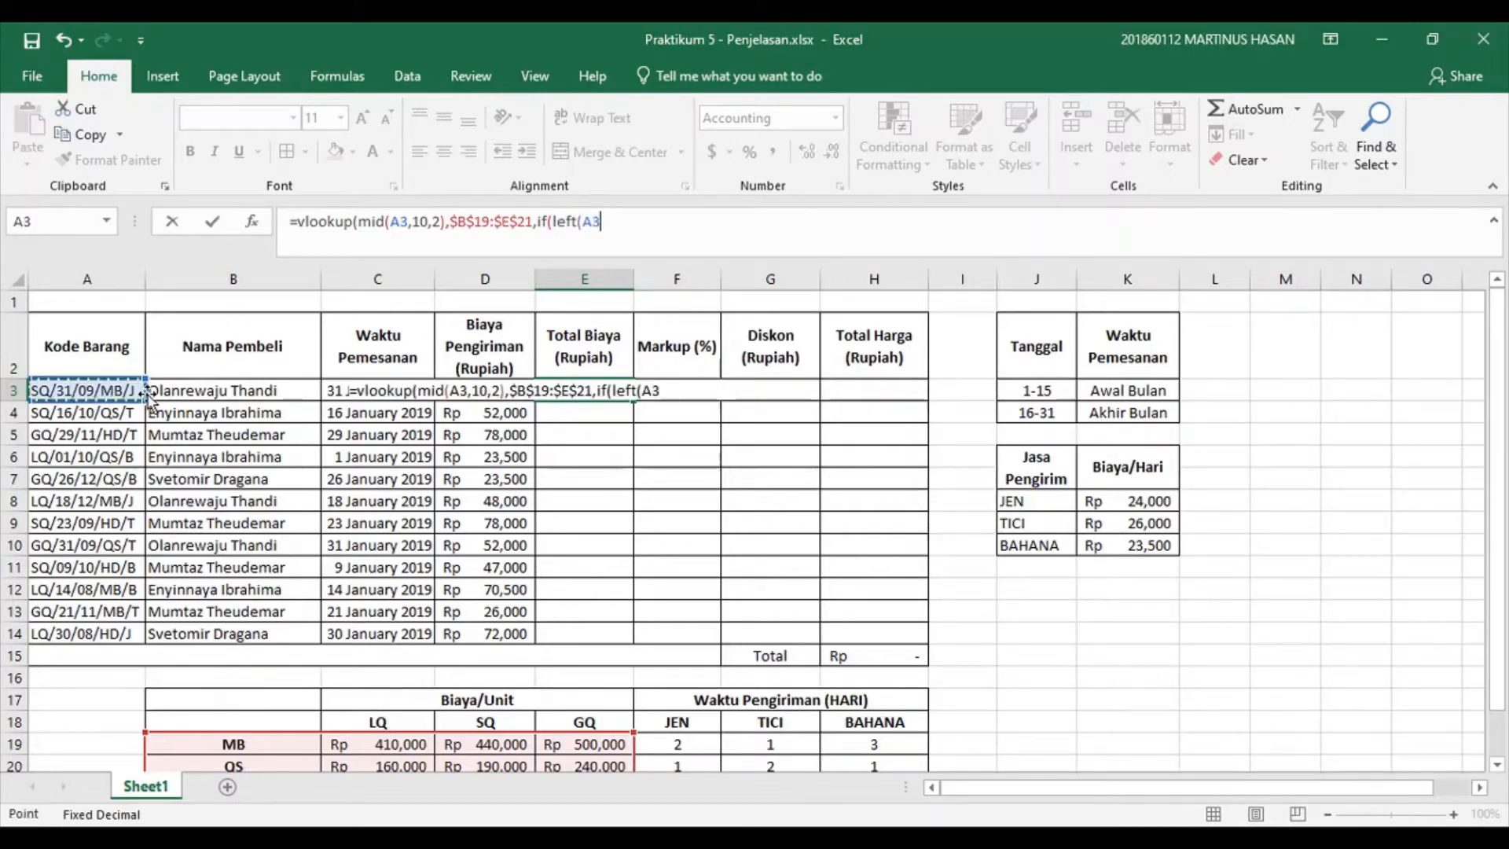
text(,2)
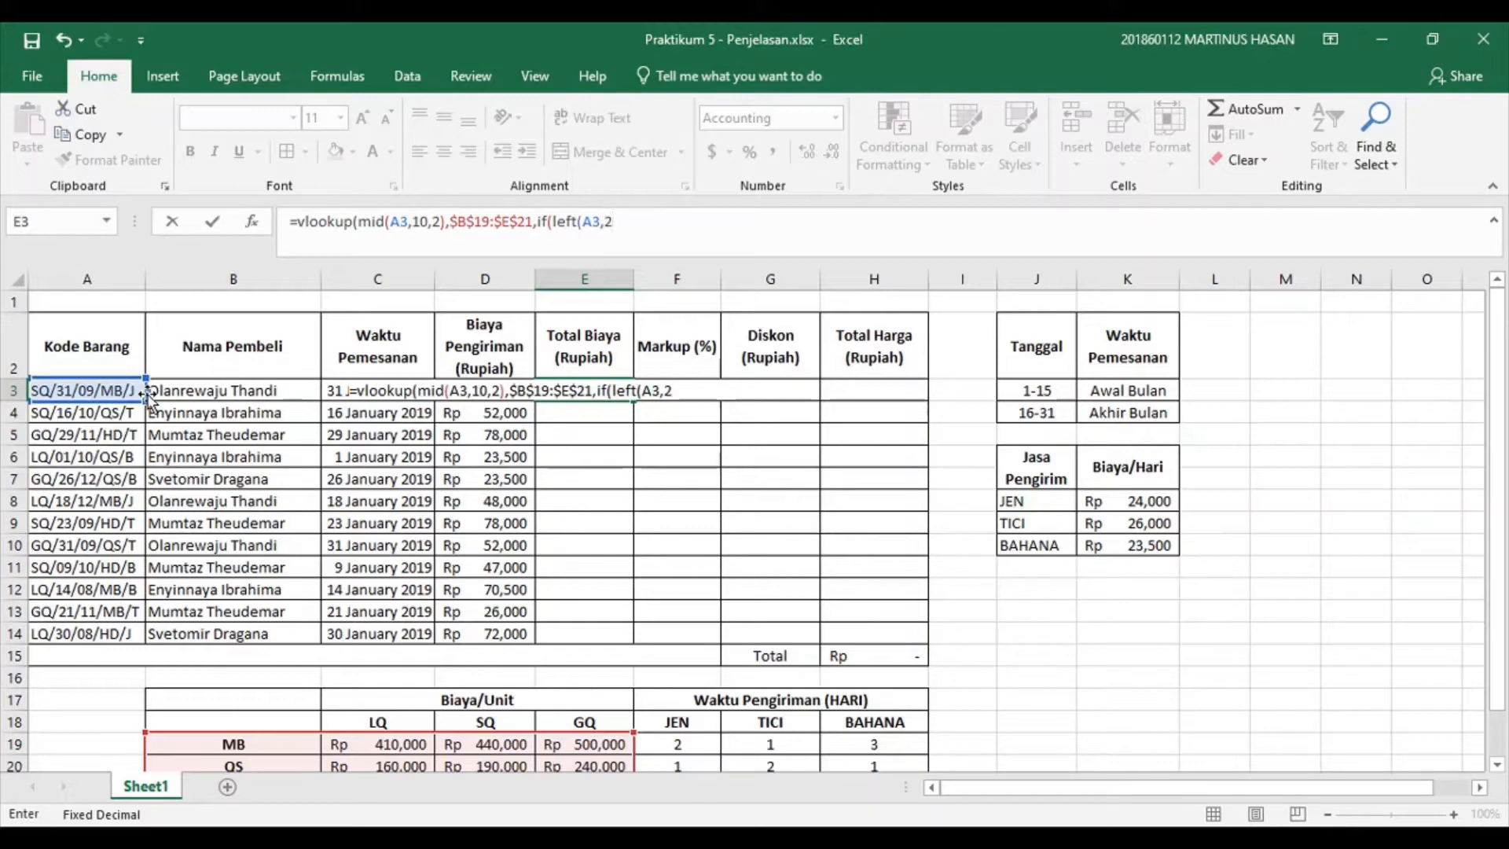
text())
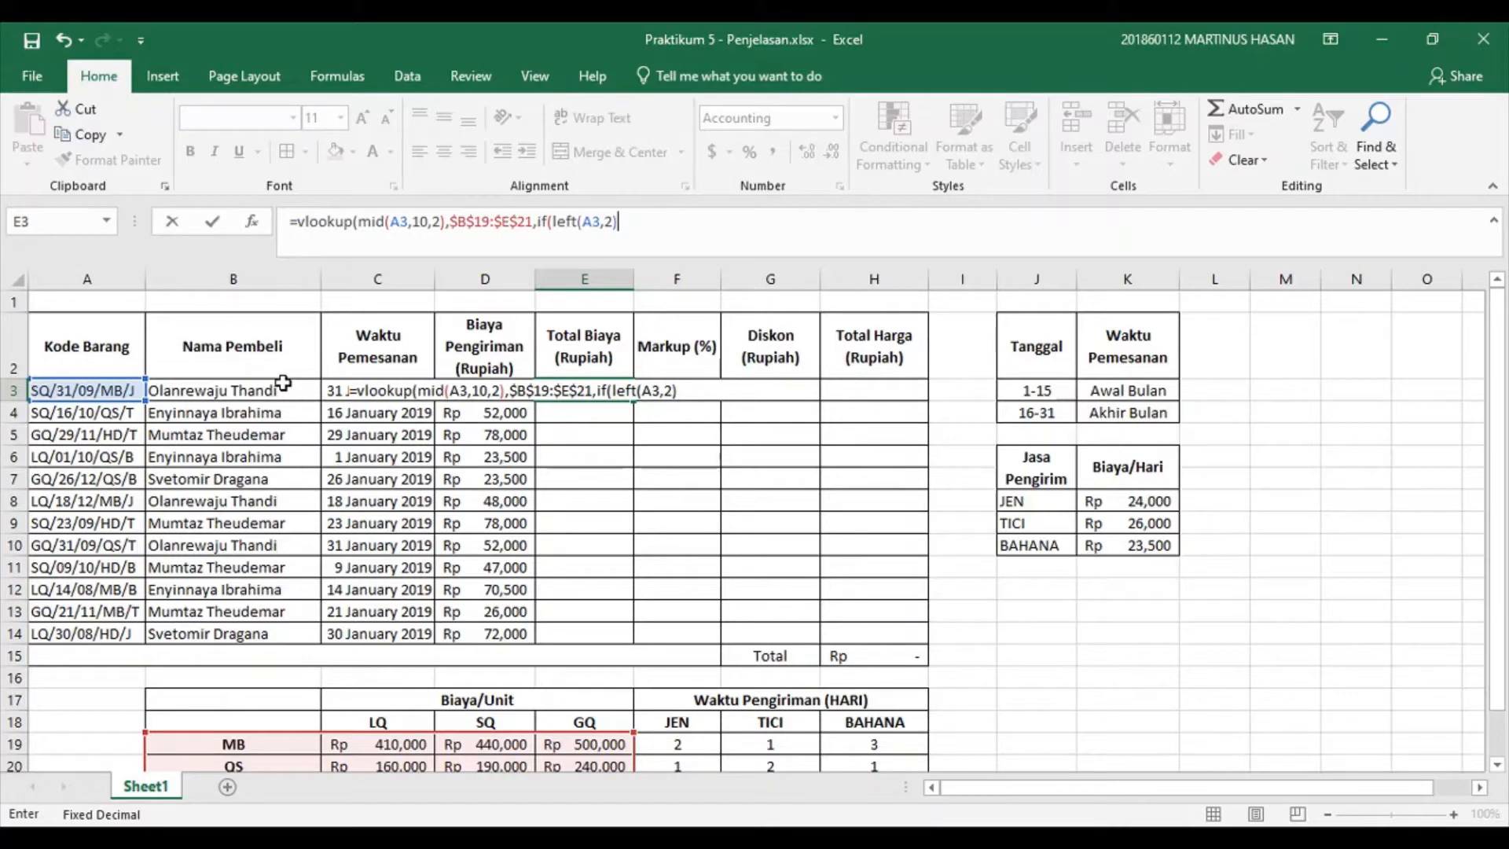
text(=)
text("SQ)
key(BackSpace)
key(BackSpace)
text(LQ",)
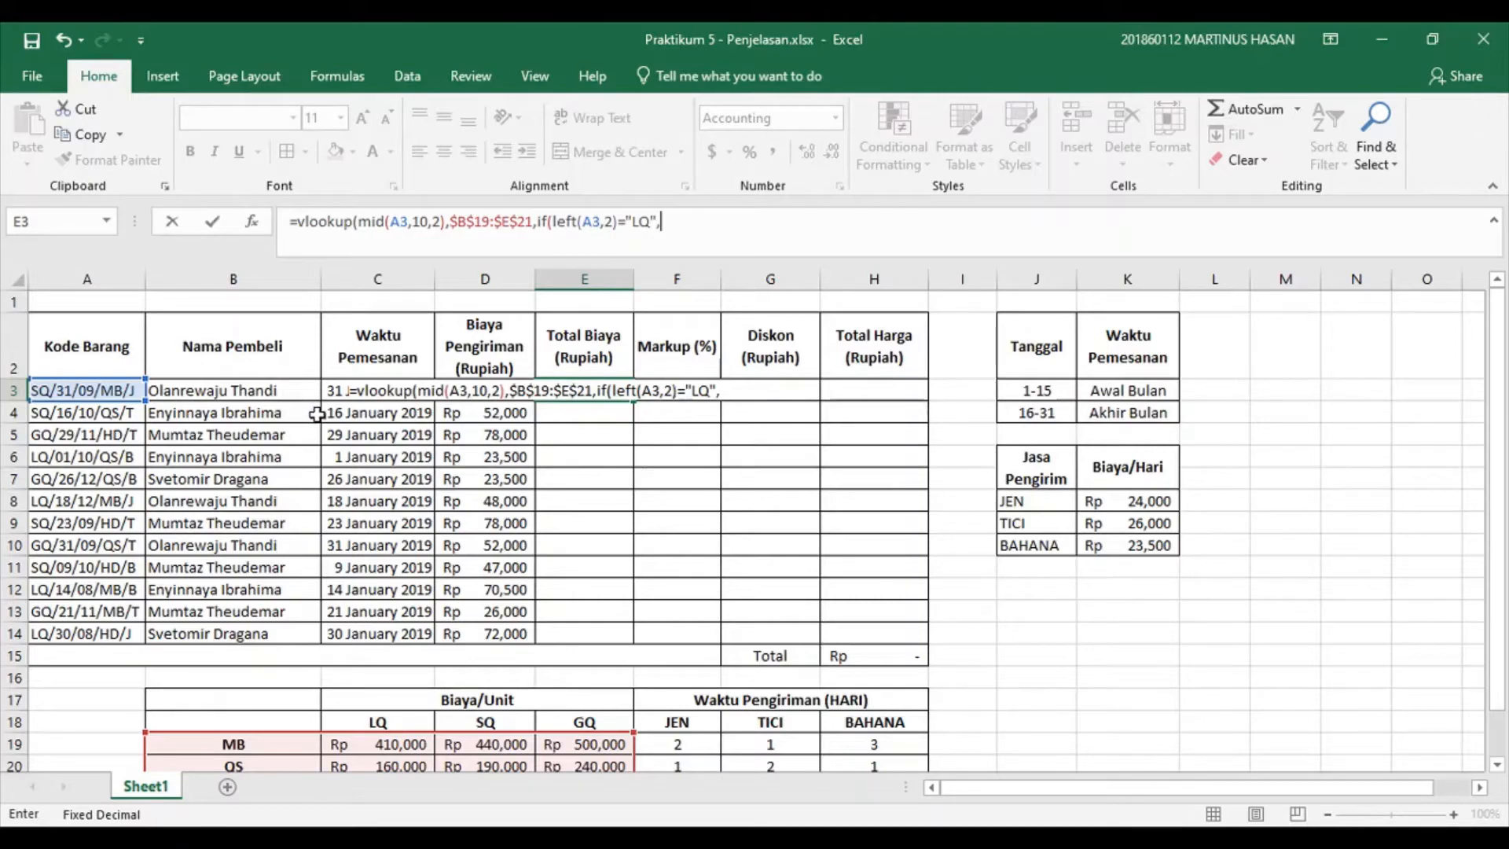
Return column 2 for LQ, nest an IF giving 3 for "SQ" and otherwise 4, and close the VLOOKUP with False.
scroll(365, 425, down, 1)
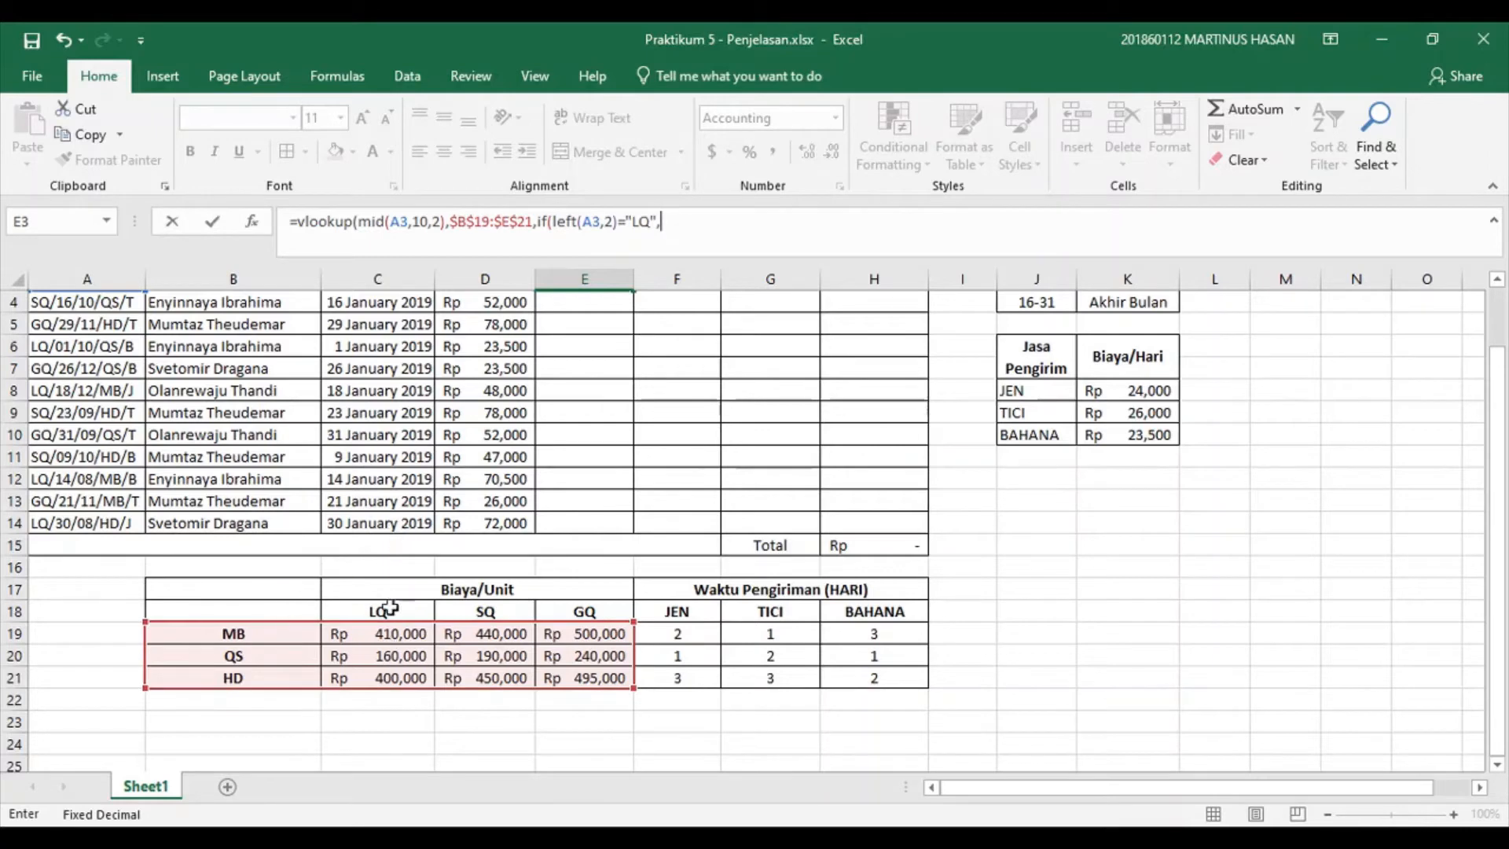
click(716, 226)
text(if(left()
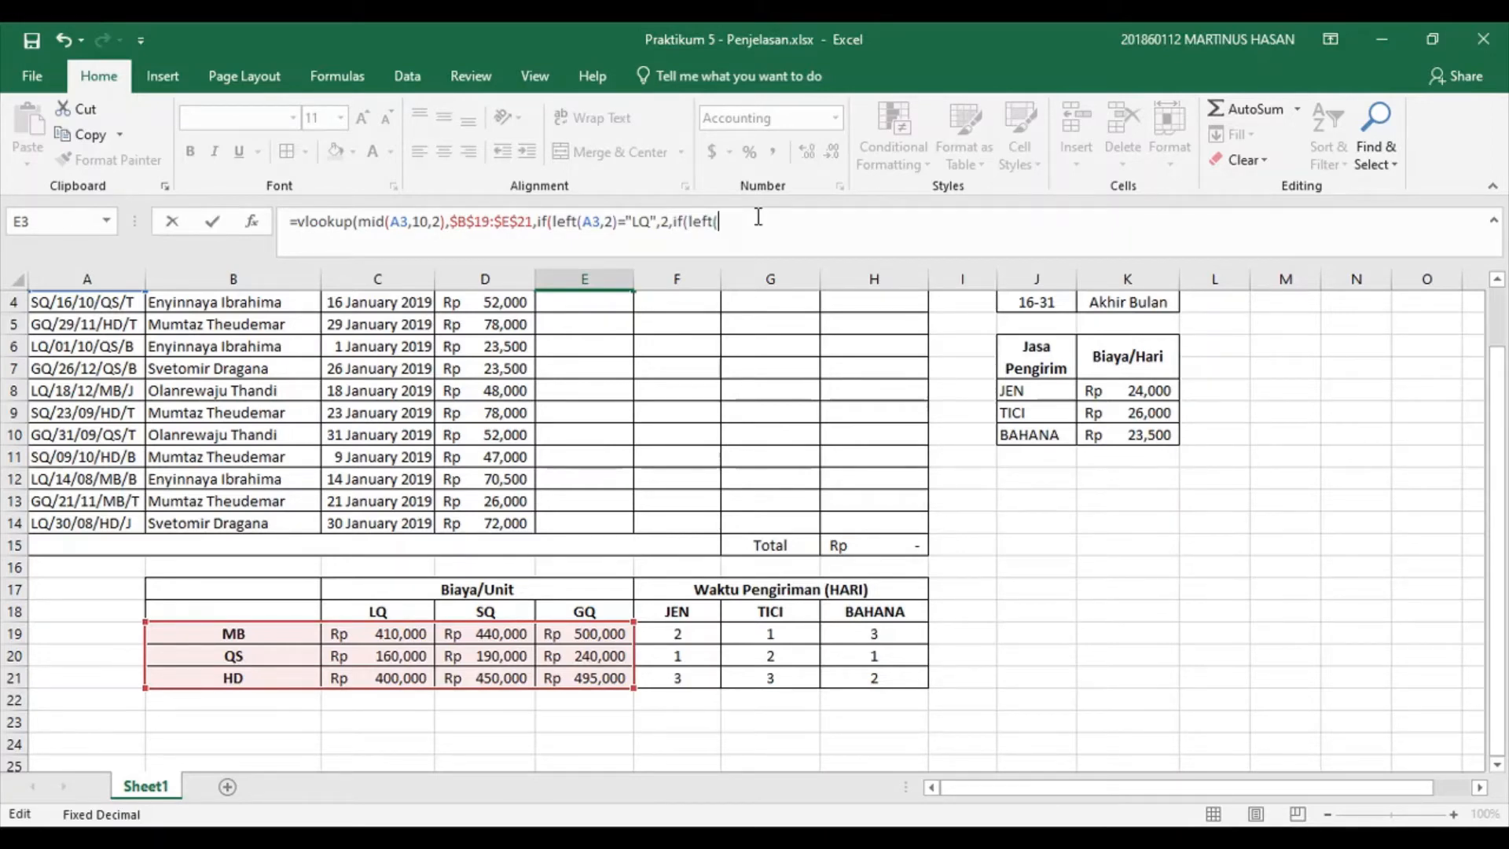
text(a3,2)="SQ",3,4)),Fa)
text(lse)
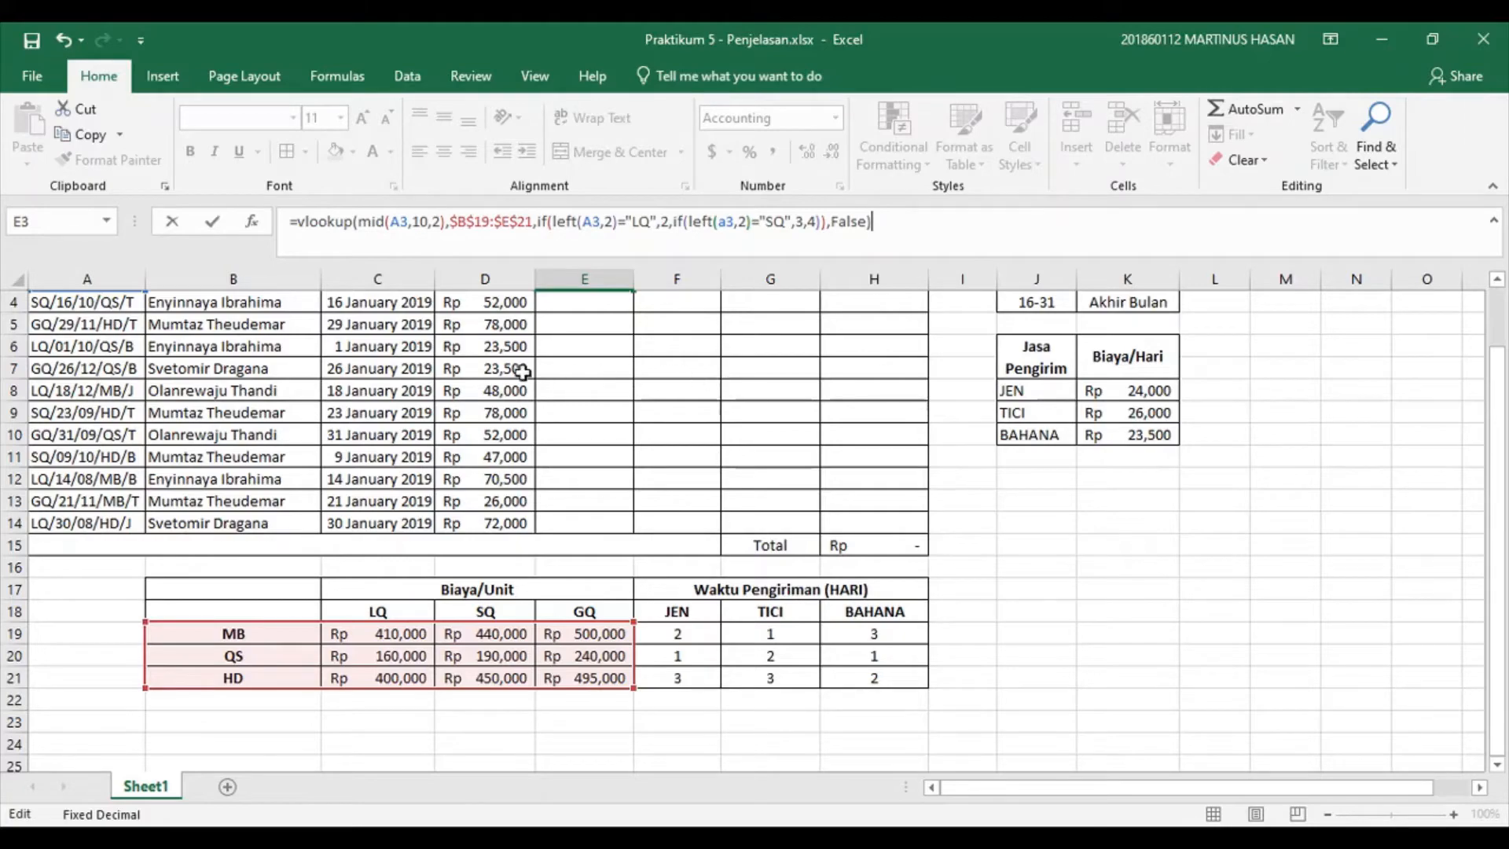
Multiply the VLOOKUP in E3 by value(mid(A3,7,2)) and enter the completed formula.
scroll(88, 350, up, 1)
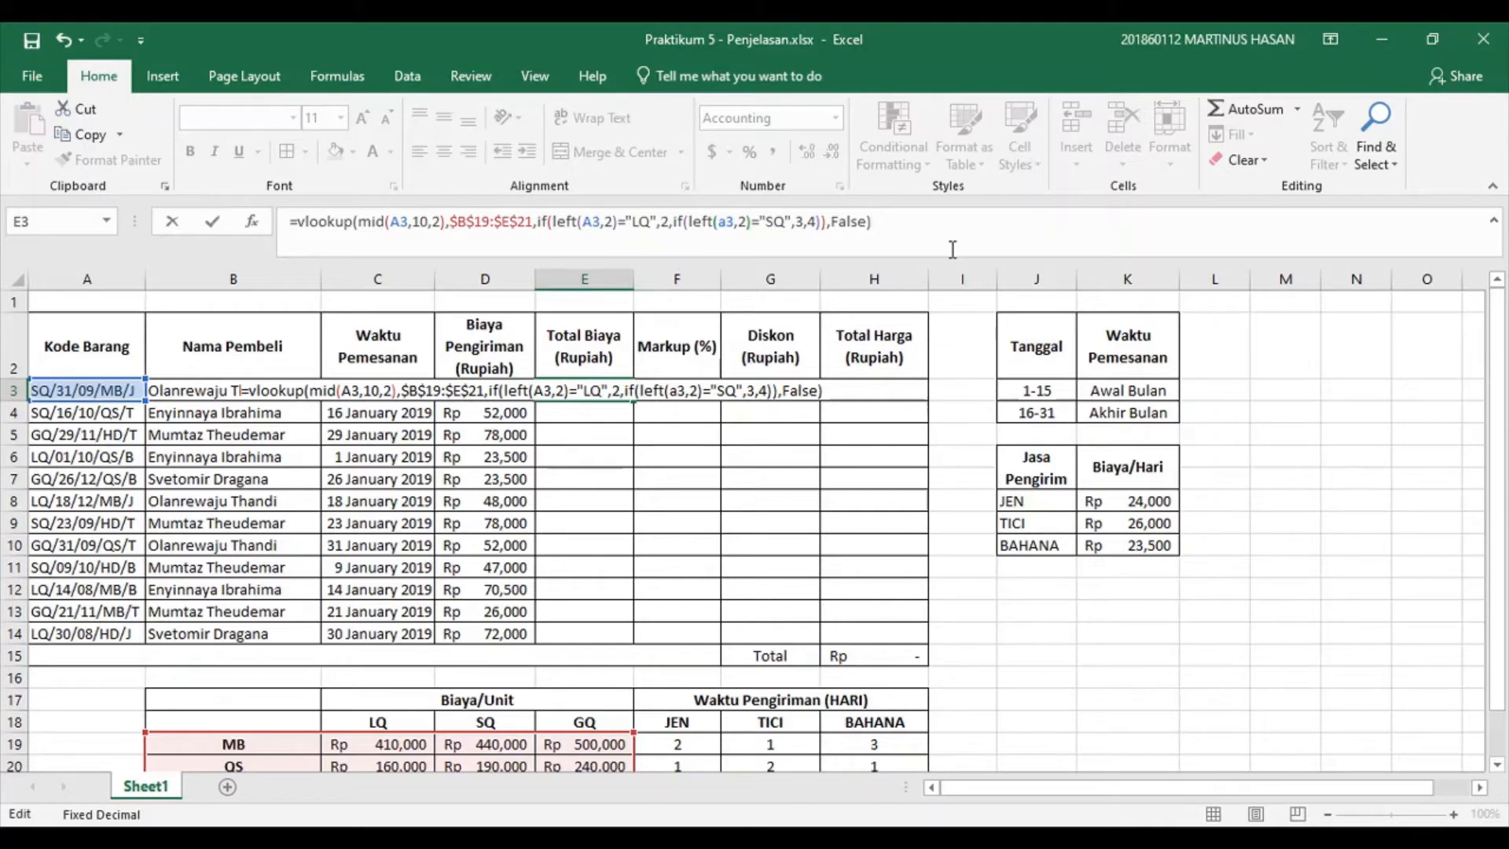
text(value()
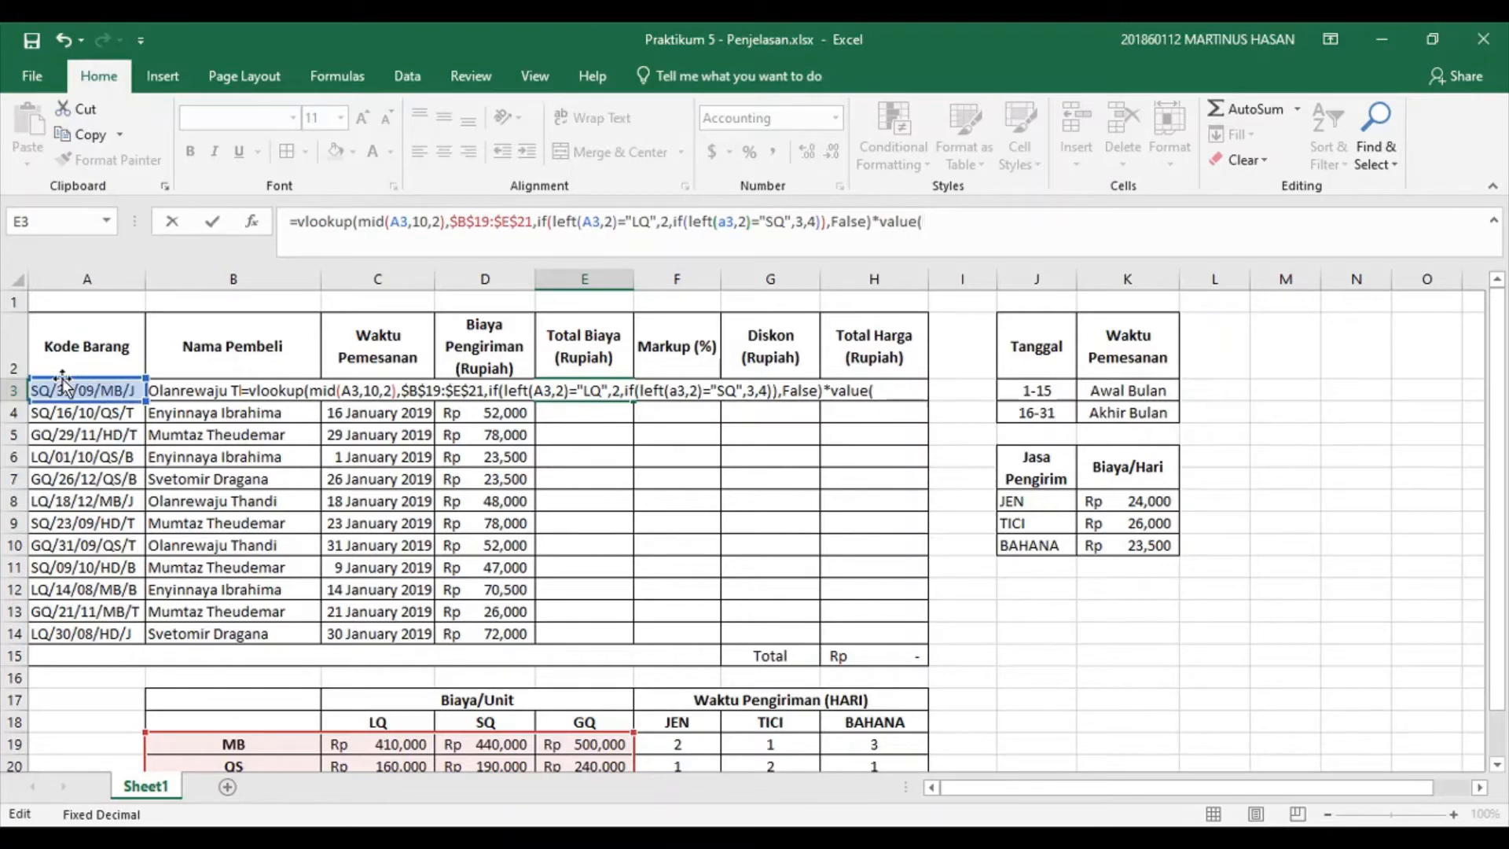
text(mid()
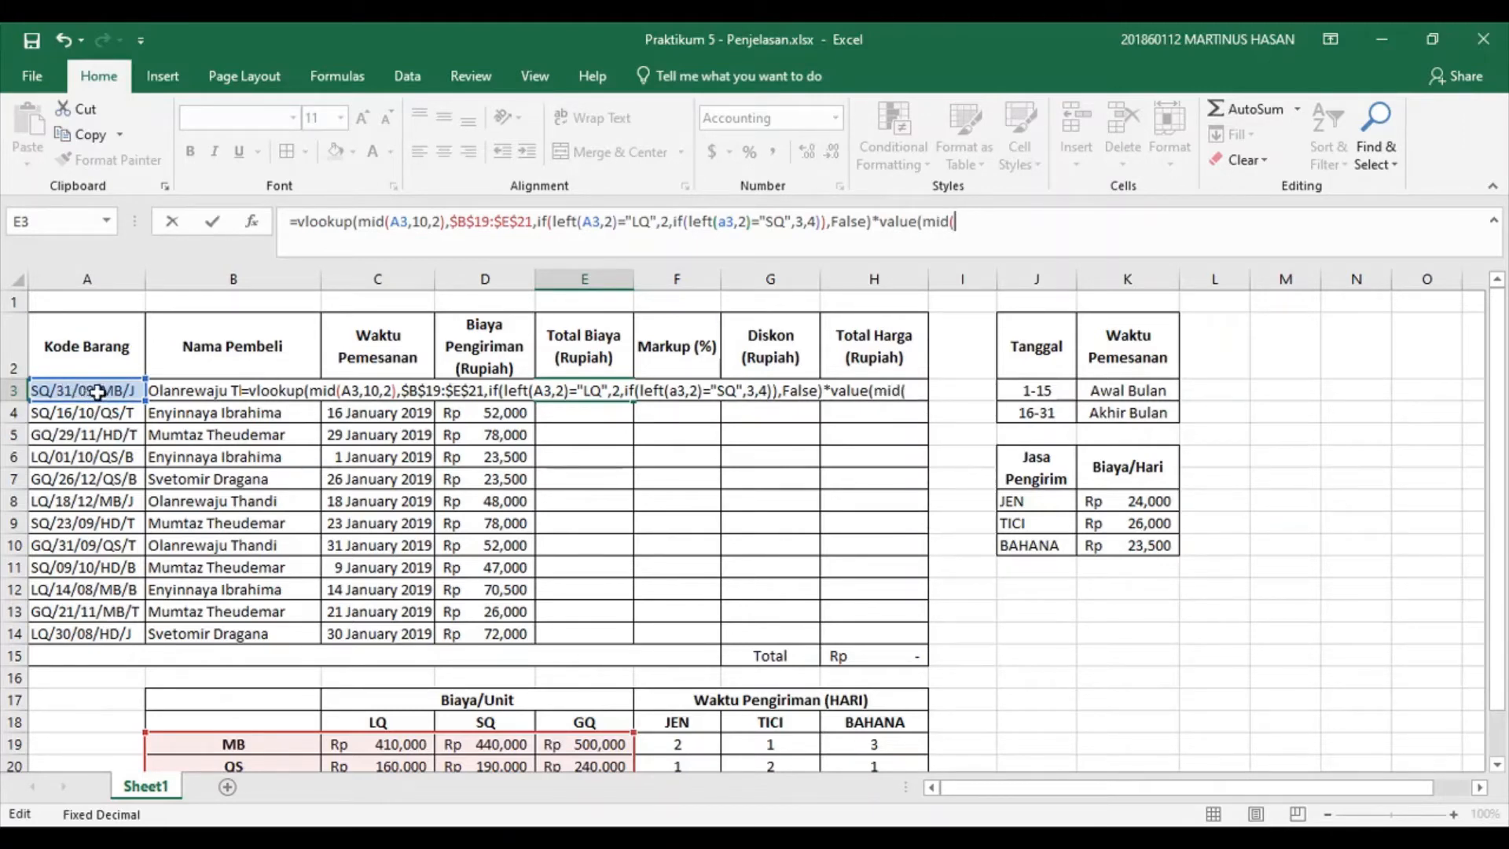
click(97, 391)
text(,)
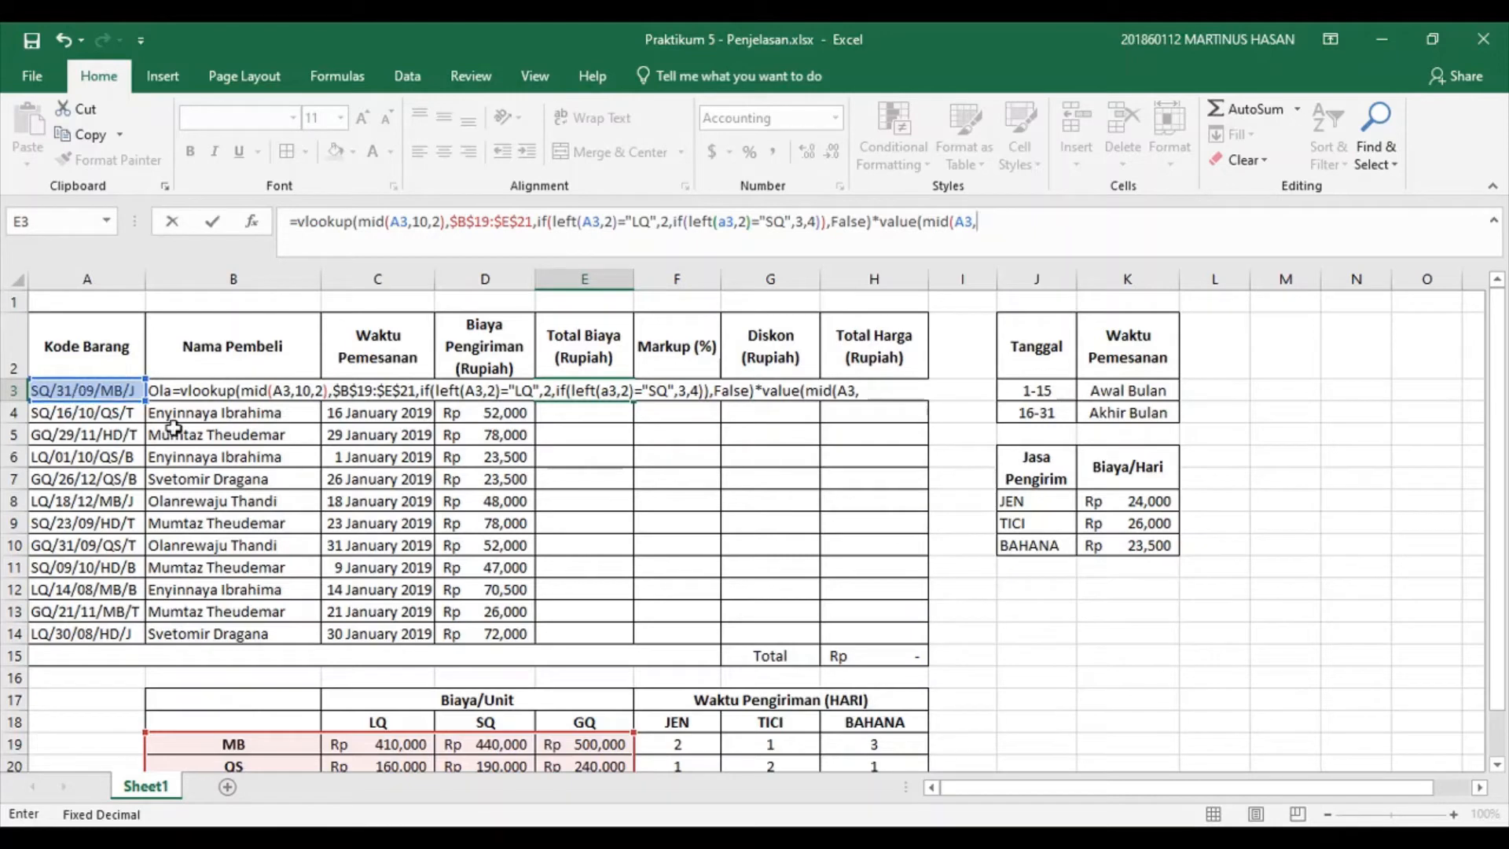
text(7,2))
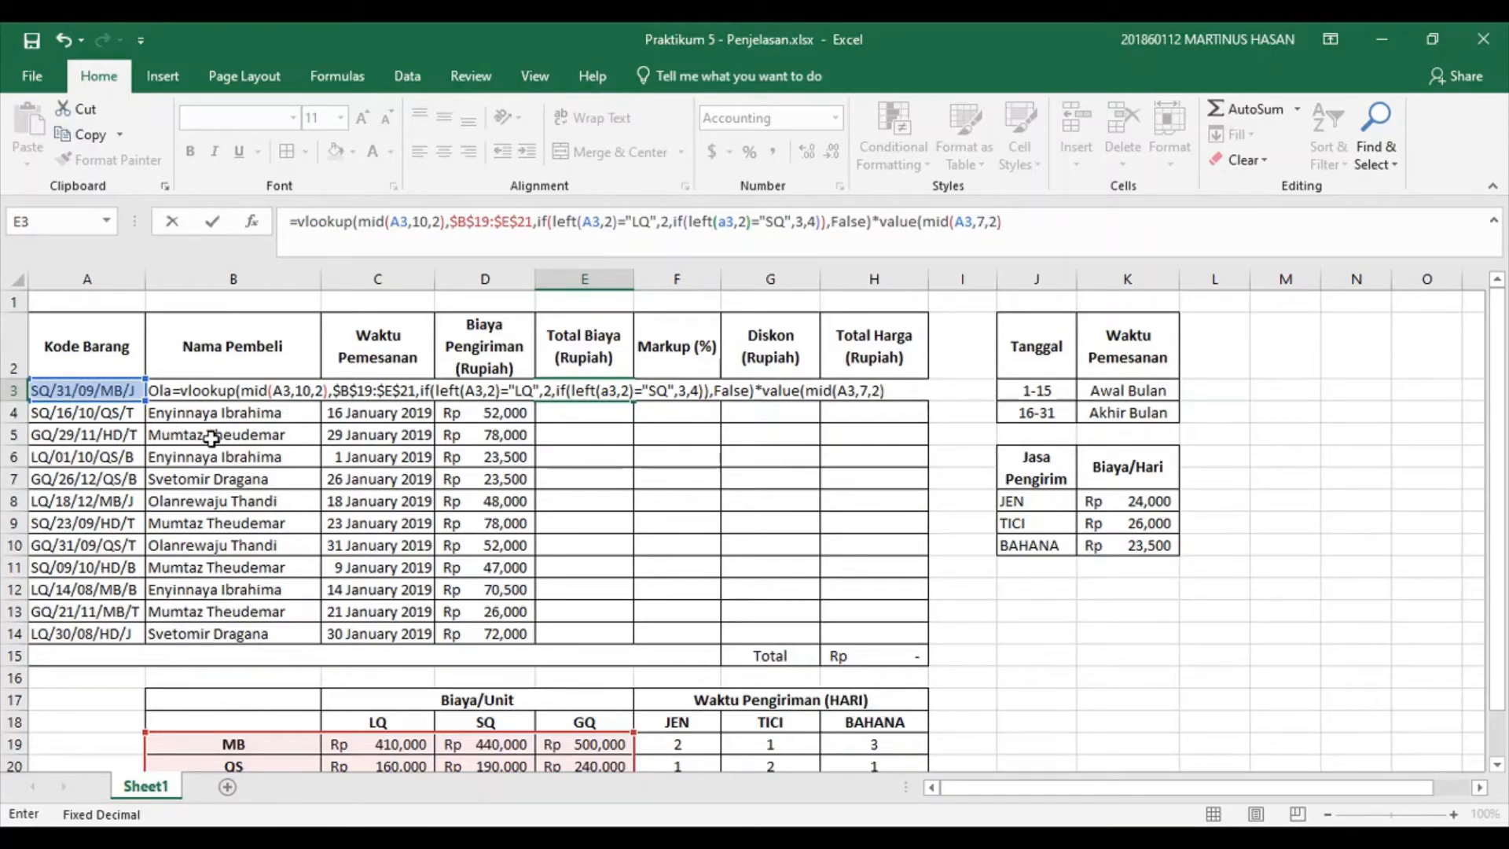
text())
key(Return)
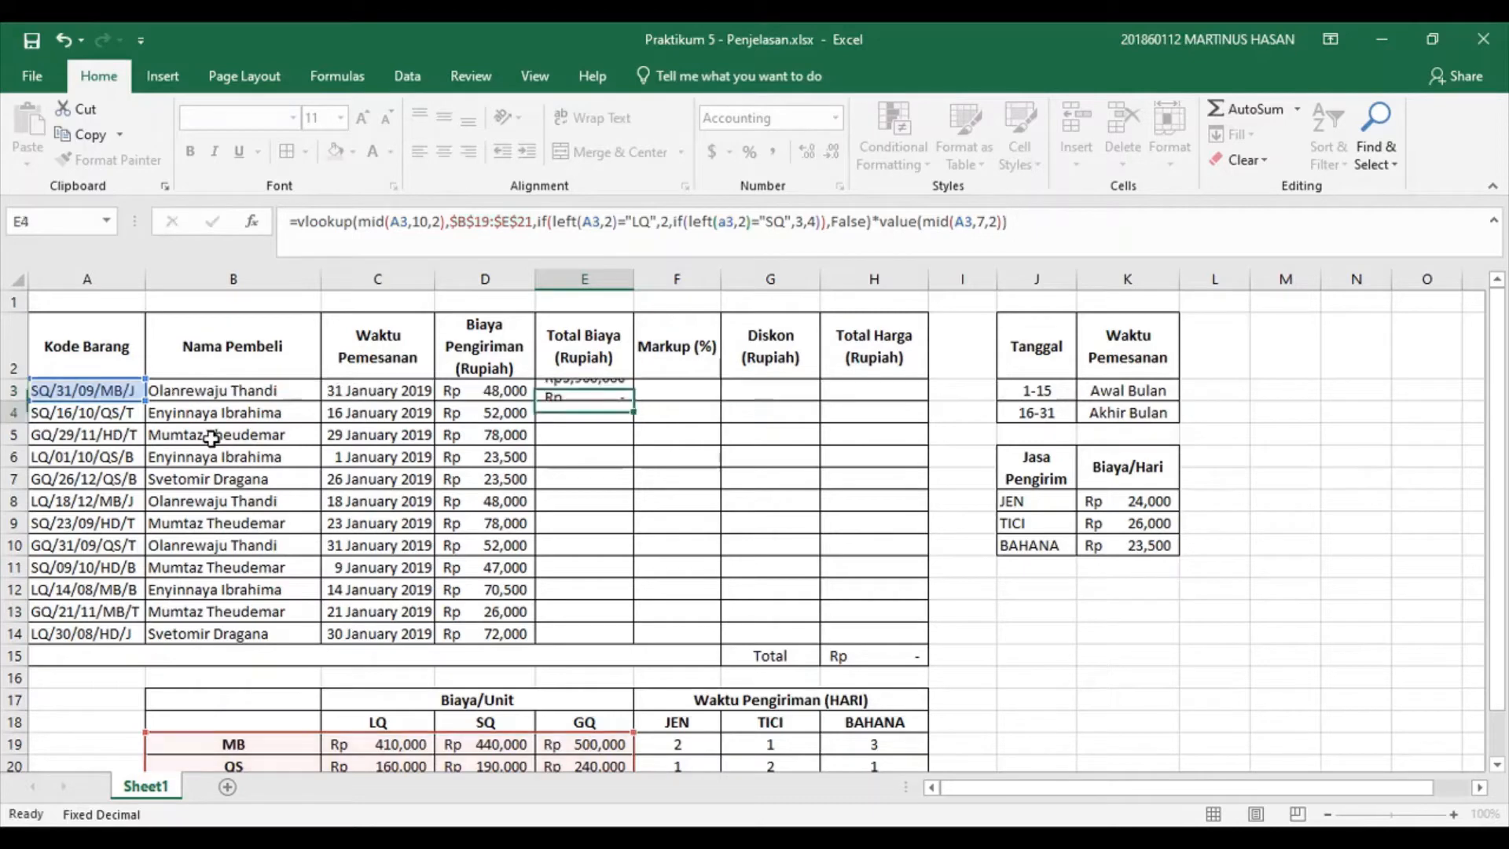
Copy the Total Biaya formula from E3 down through E14.
key(Up)
key(F2)
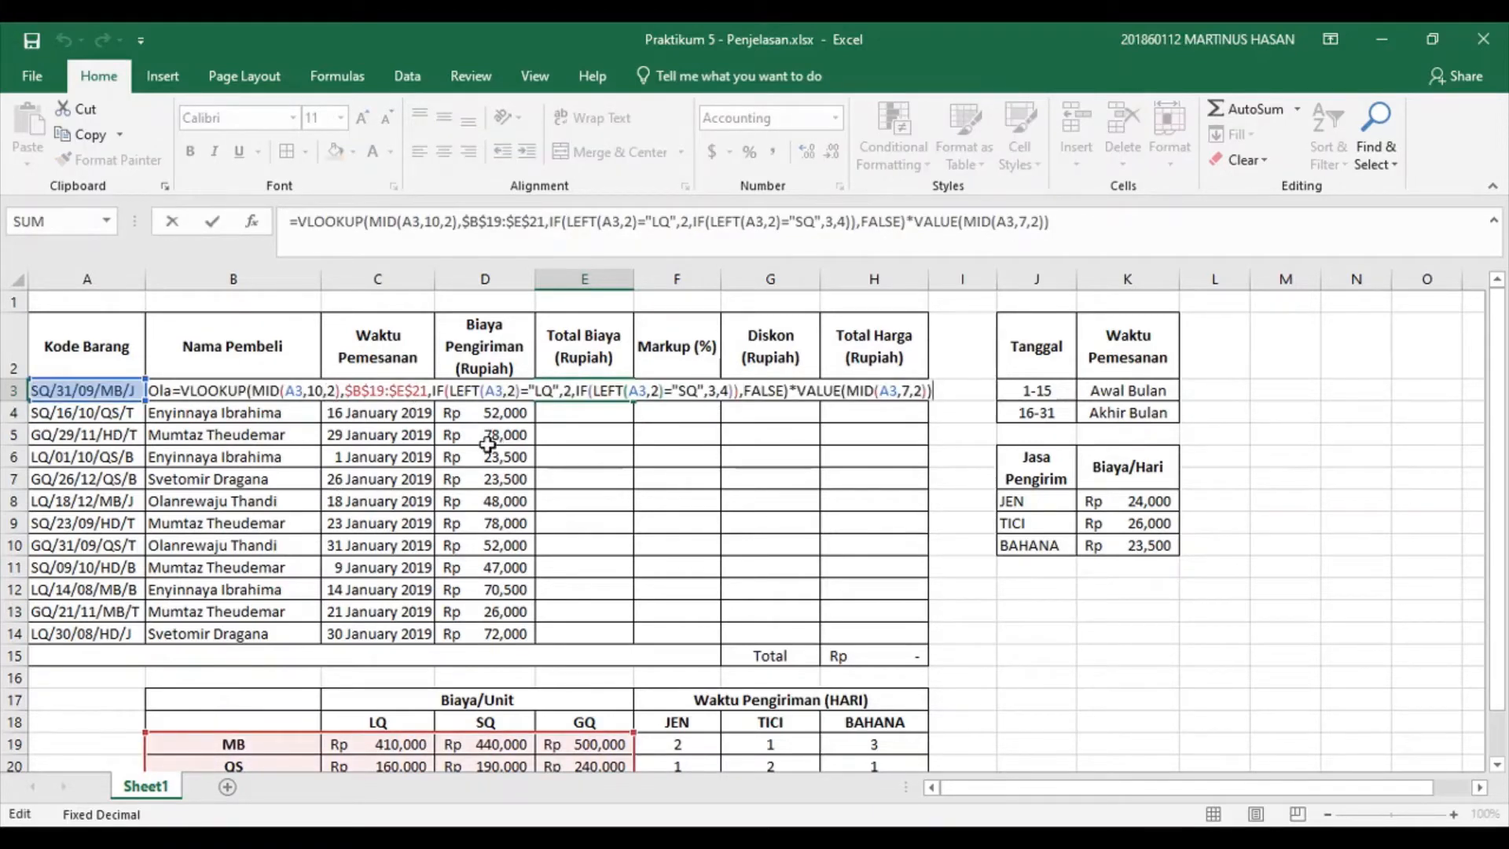
key(Escape)
key(ctrl+c)
scroll(621, 487, down, 1)
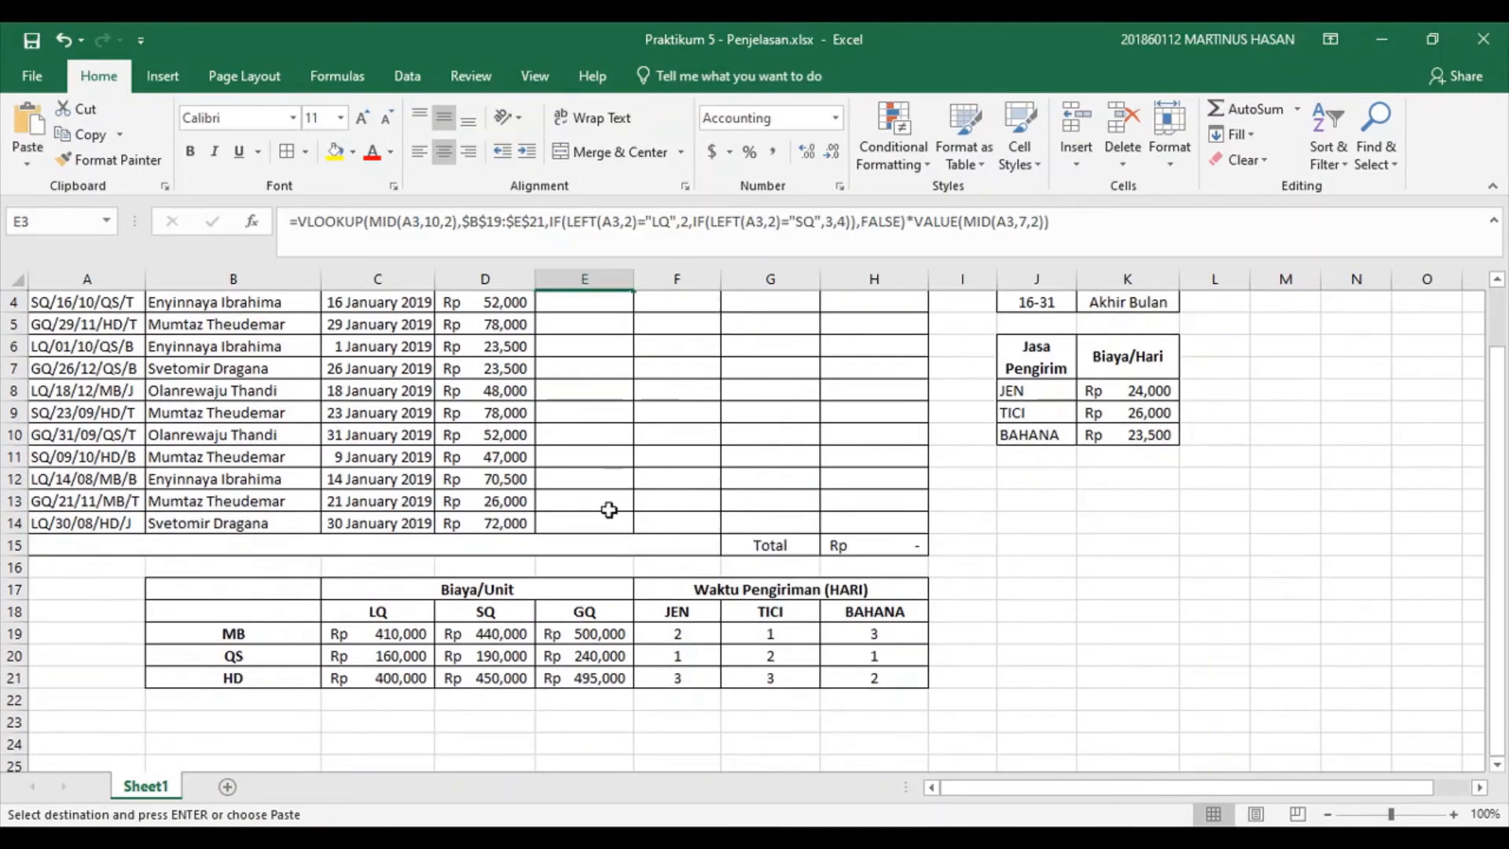
drag(585, 302, 583, 529)
key(ctrl+v)
scroll(582, 528, up, 1)
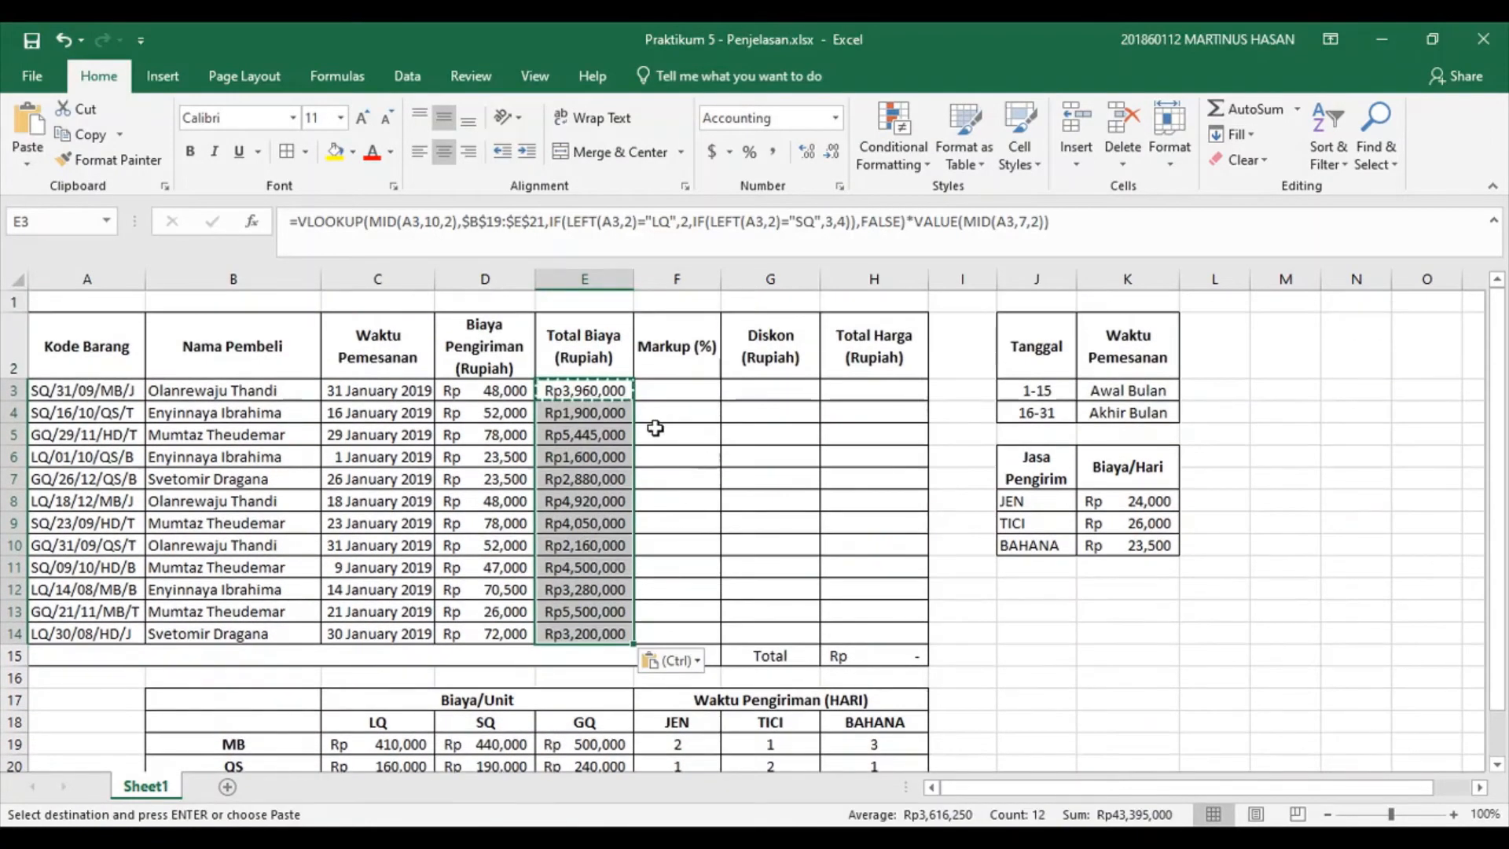
key(Escape)
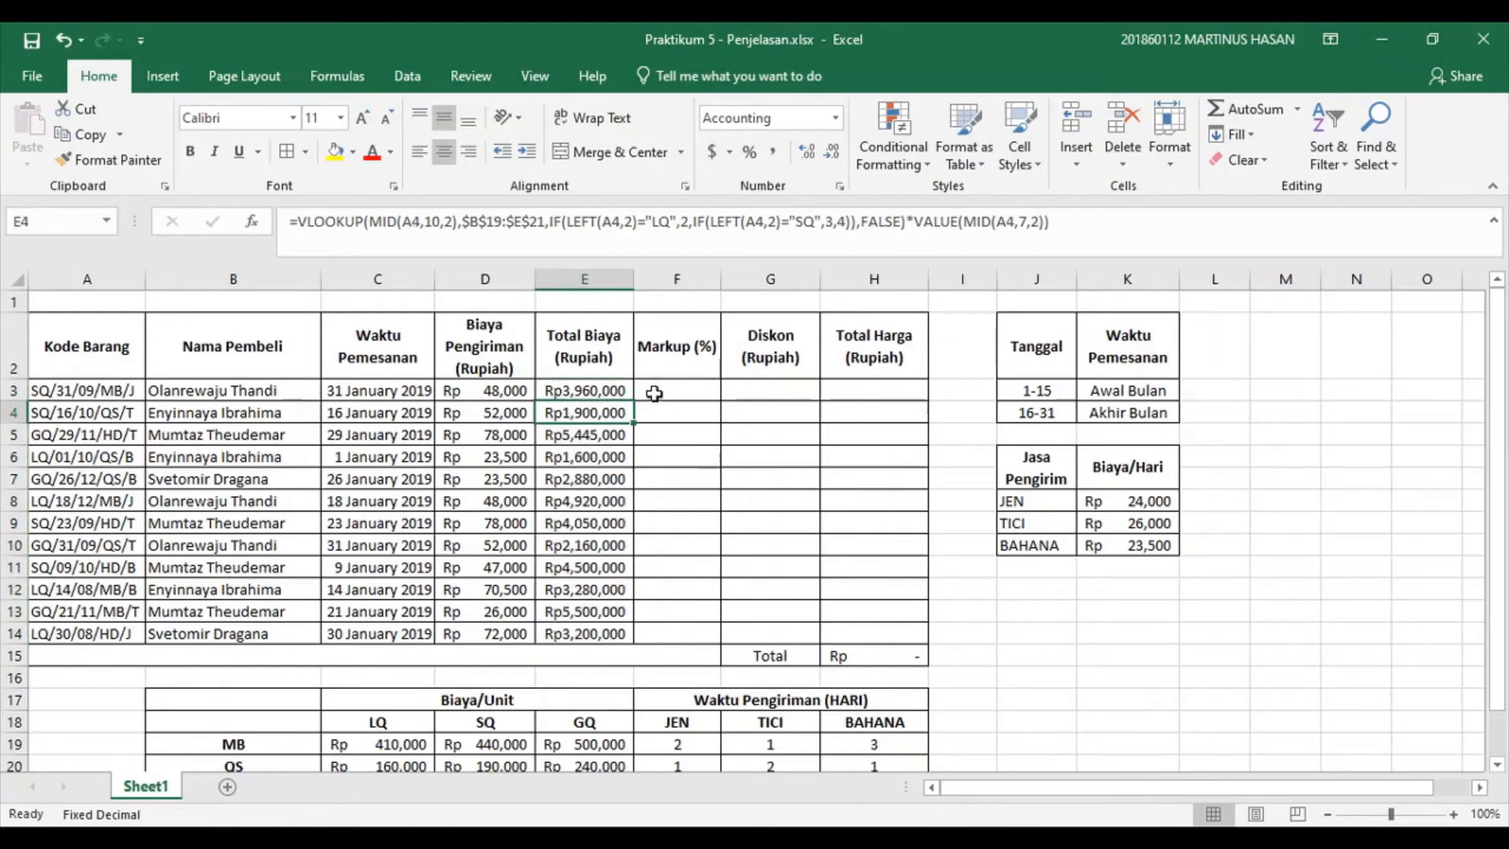
Start the Markup formula in F3 with an IF and AND whose first condition is NOT B3 equal to the buyer's name shown in B3.
click(661, 391)
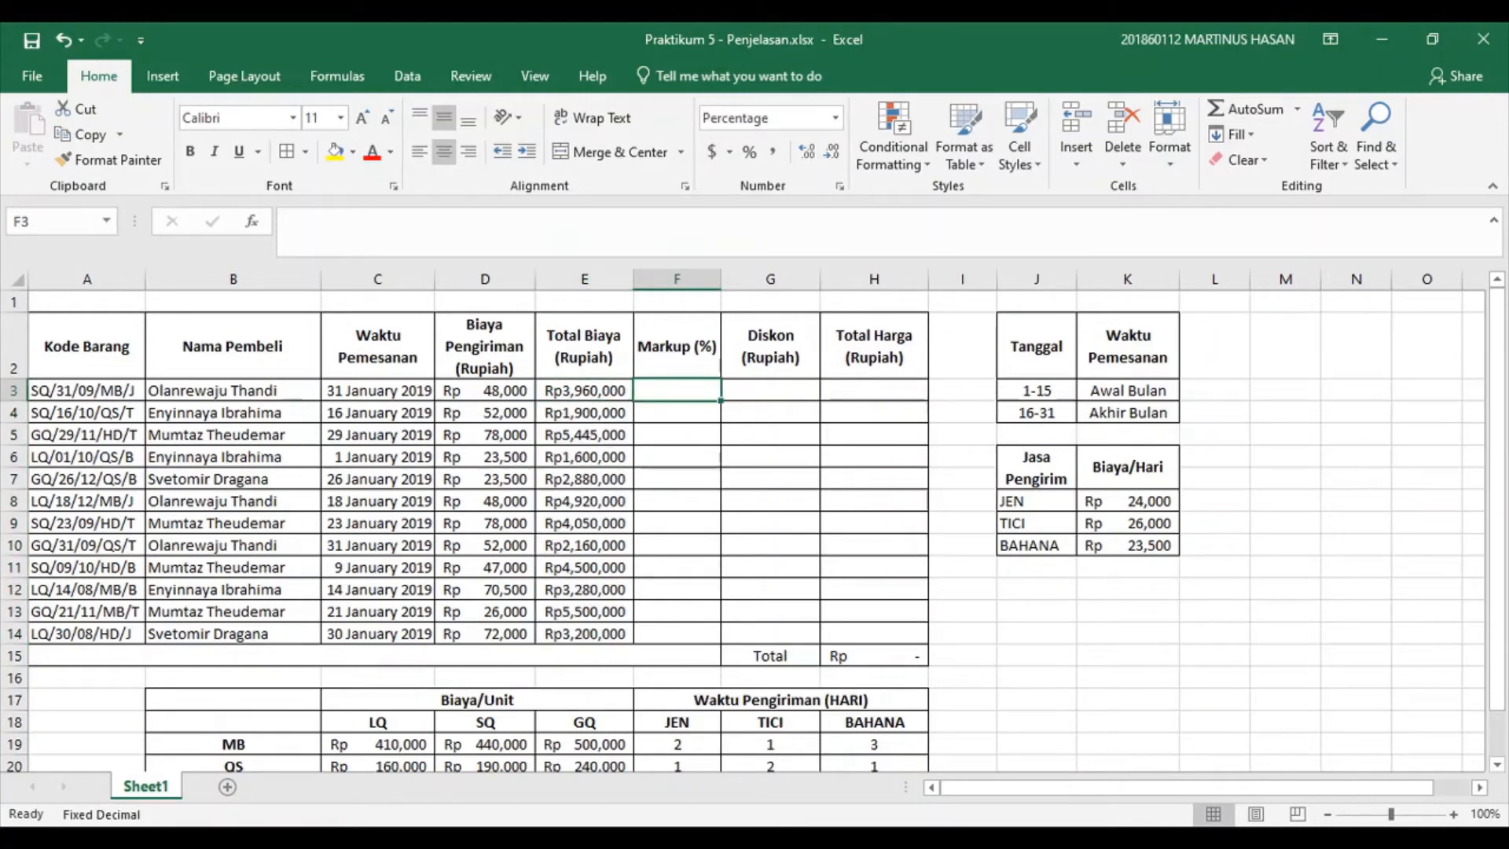
key(alt+Tab)
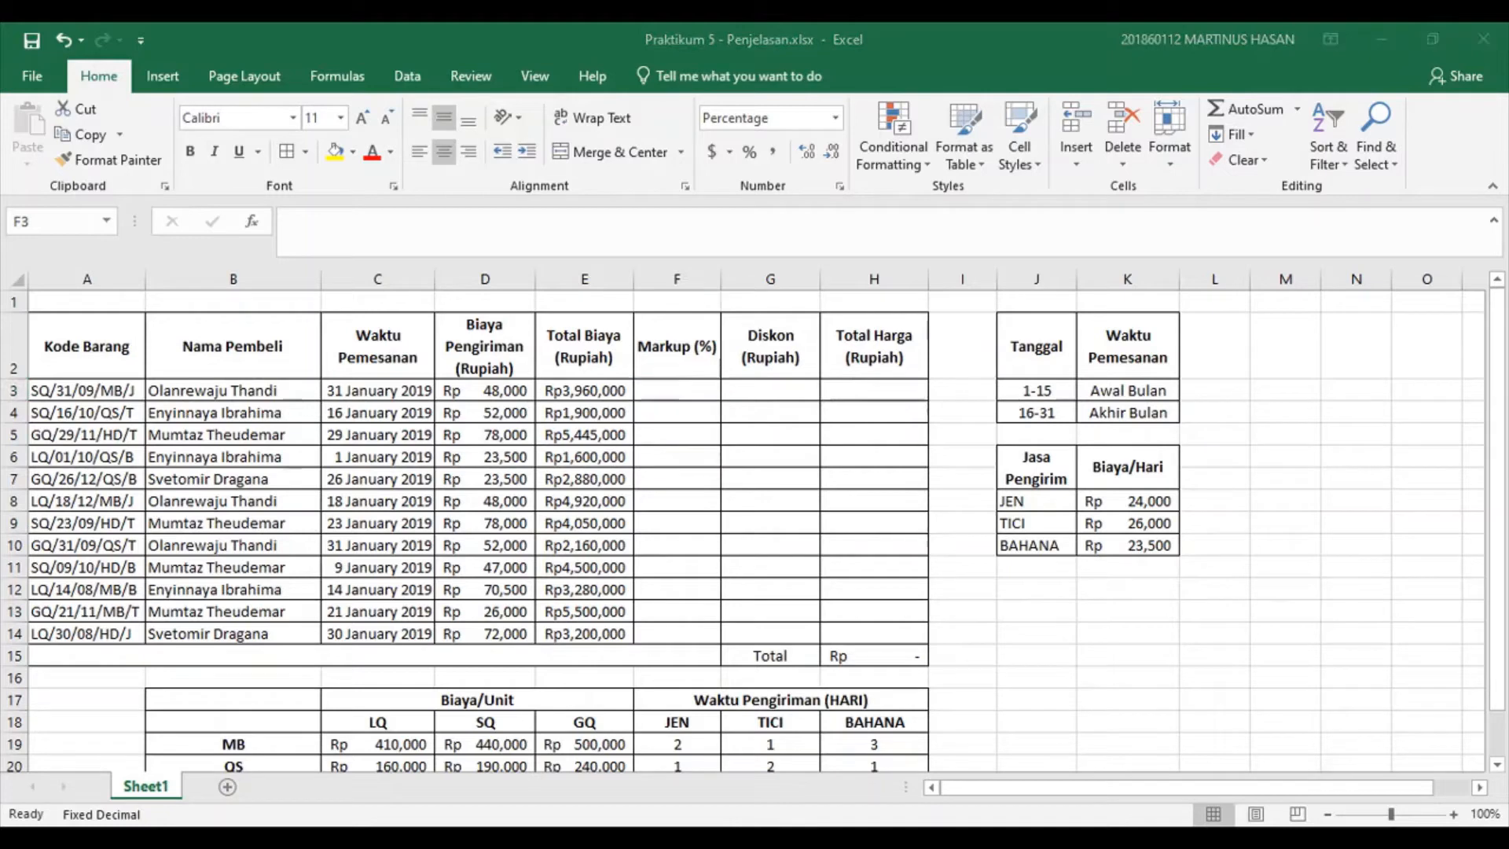
click(677, 389)
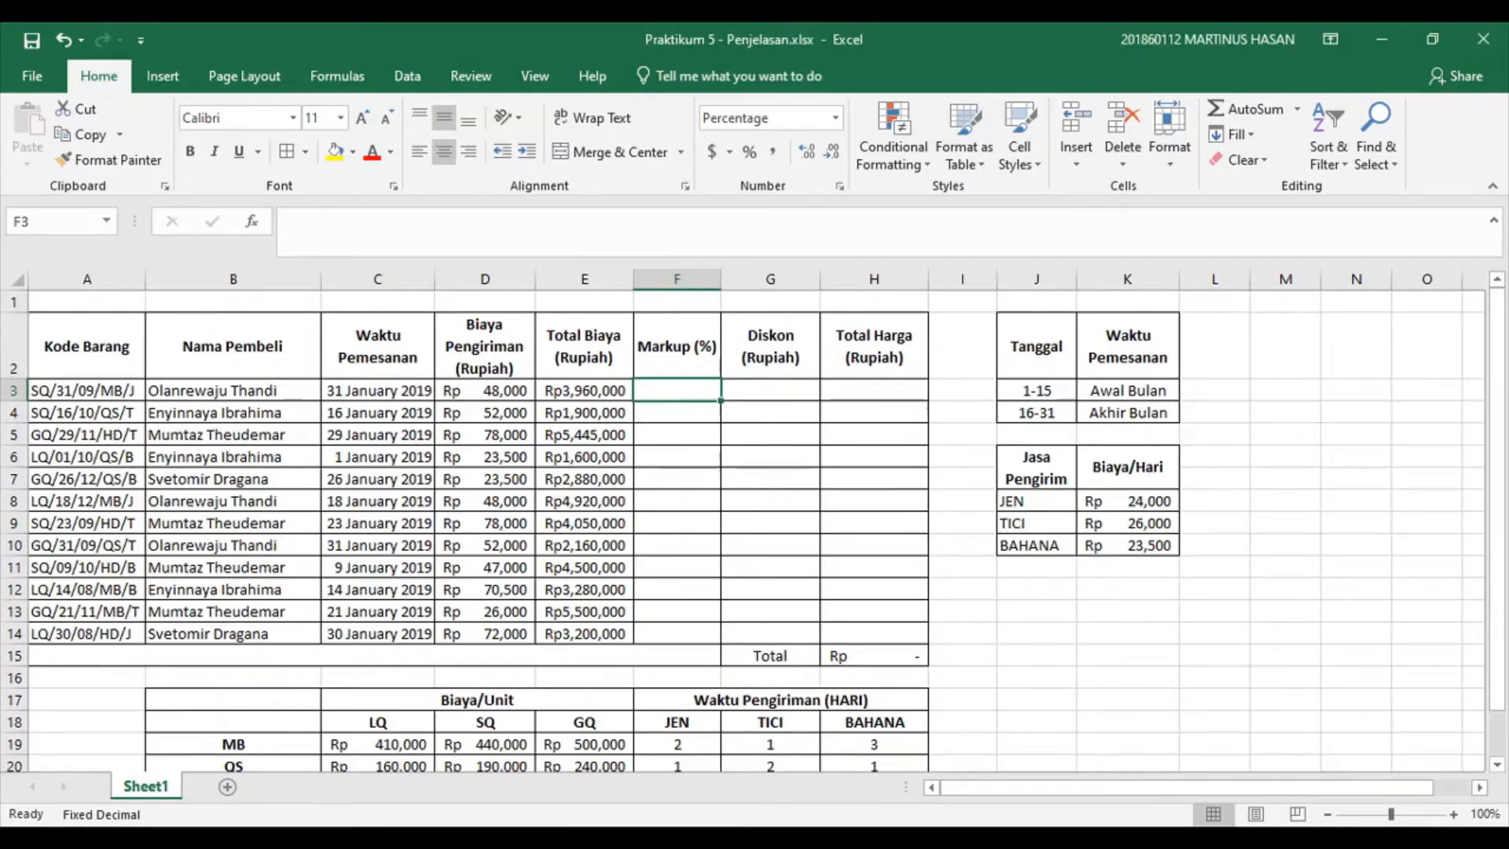
key(alt+Tab)
click(698, 395)
text(=)
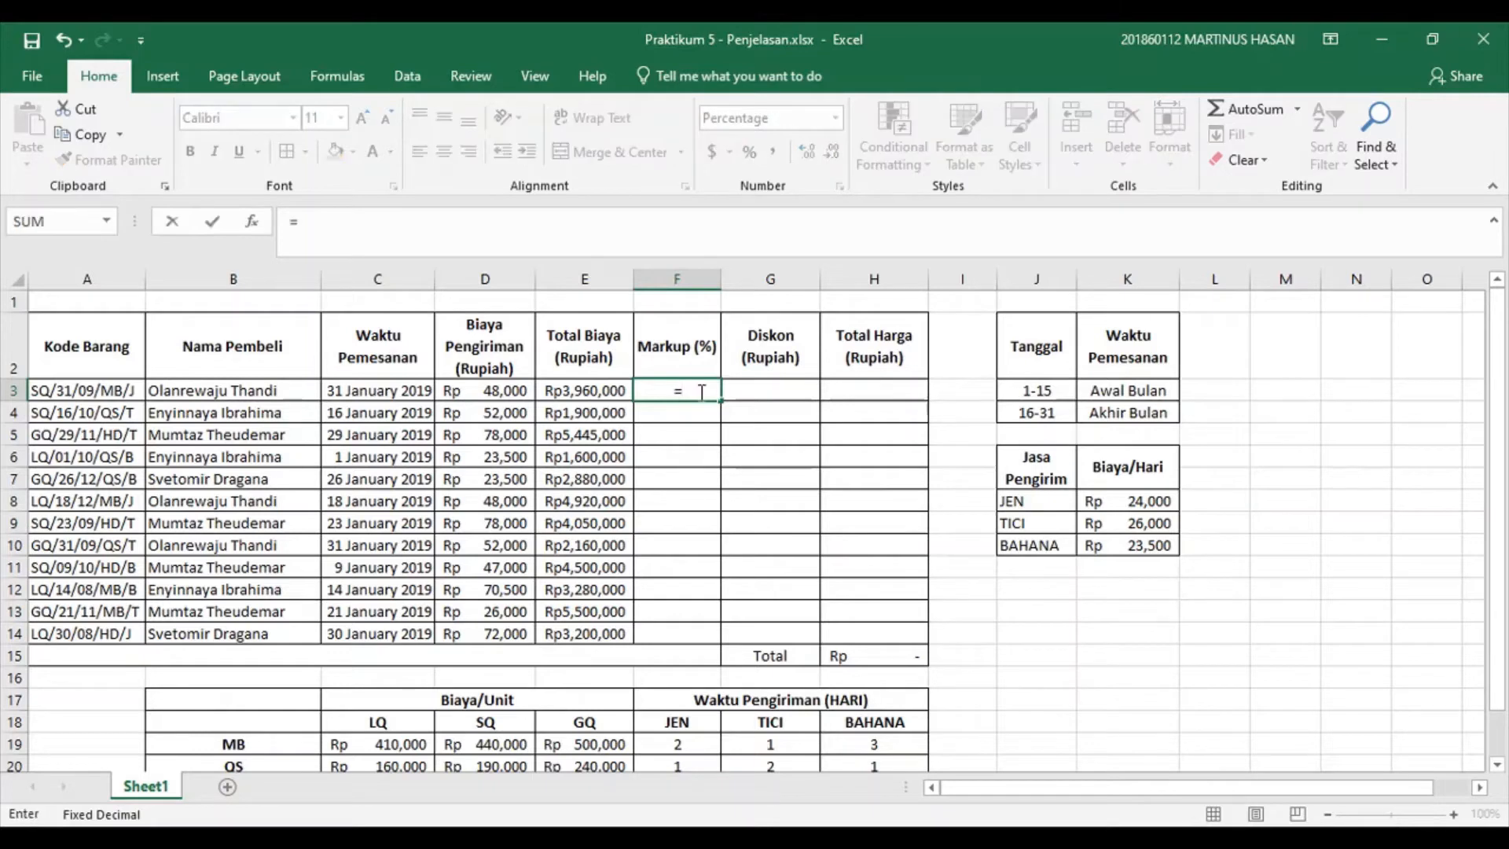
text(if(and()
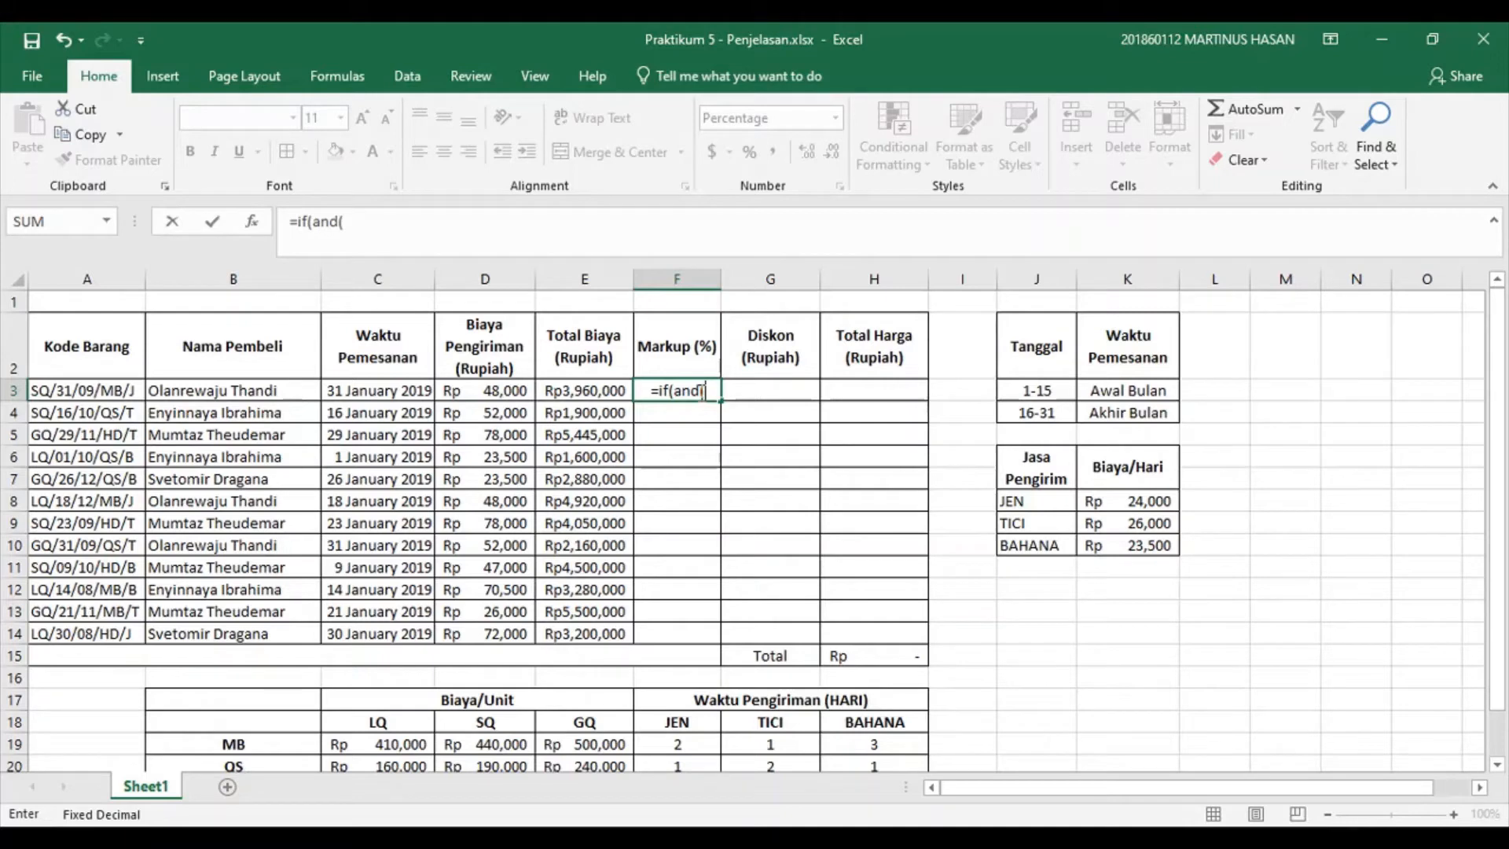
text(not()
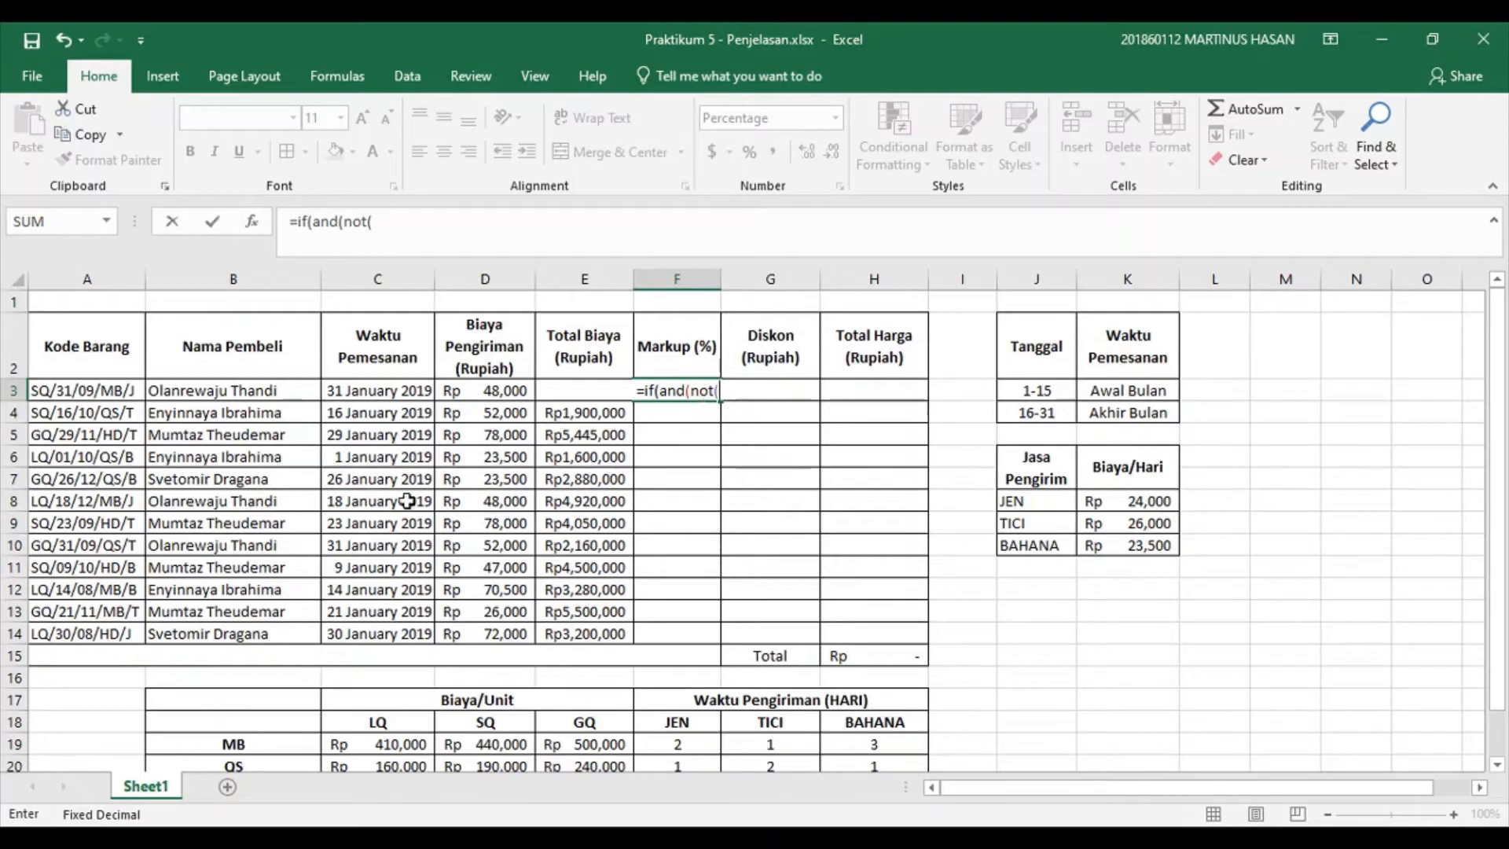
click(255, 391)
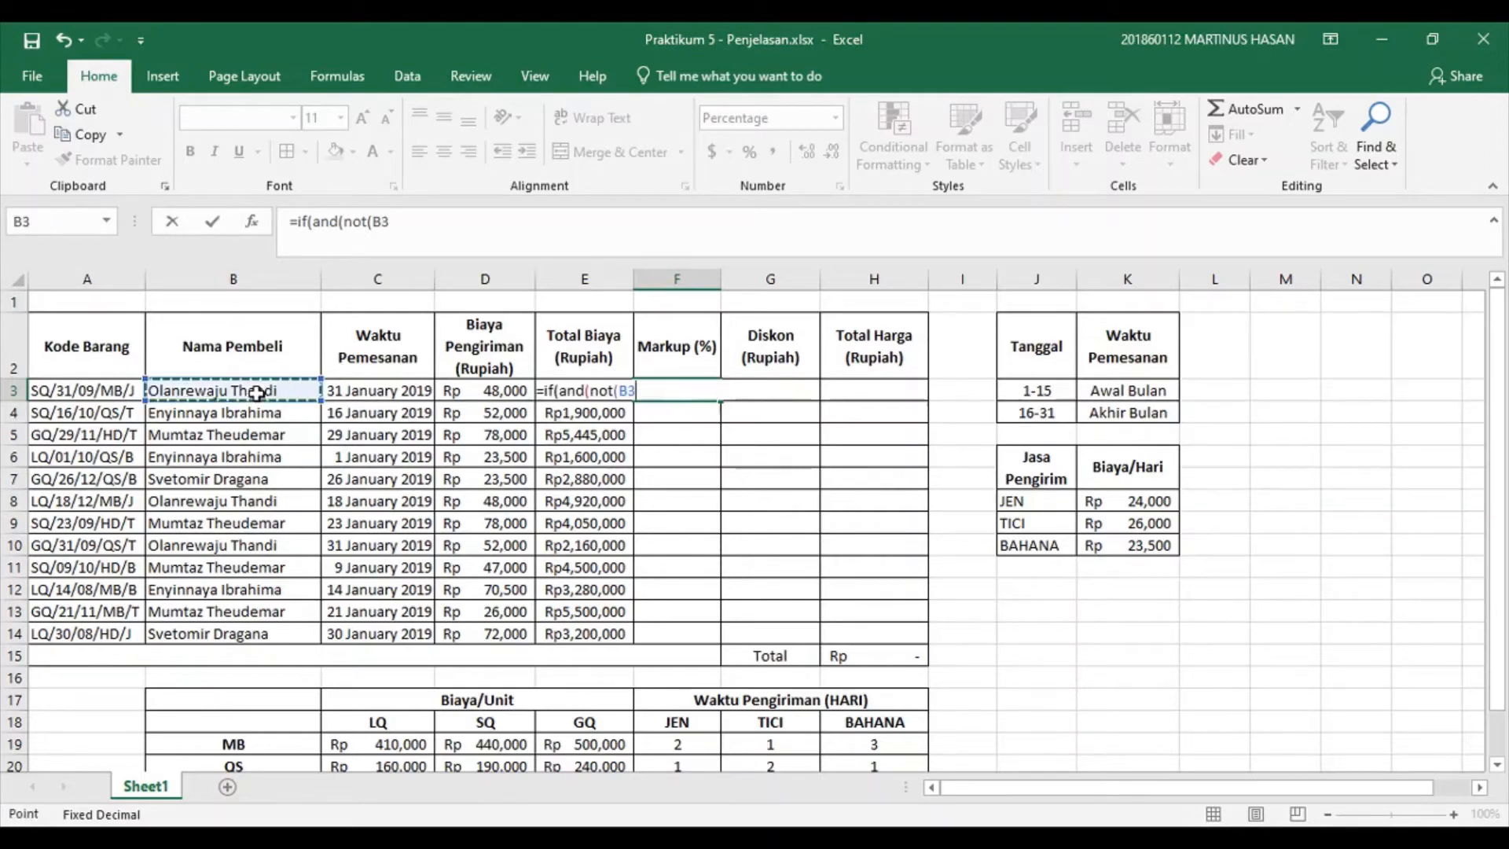
text(="O)
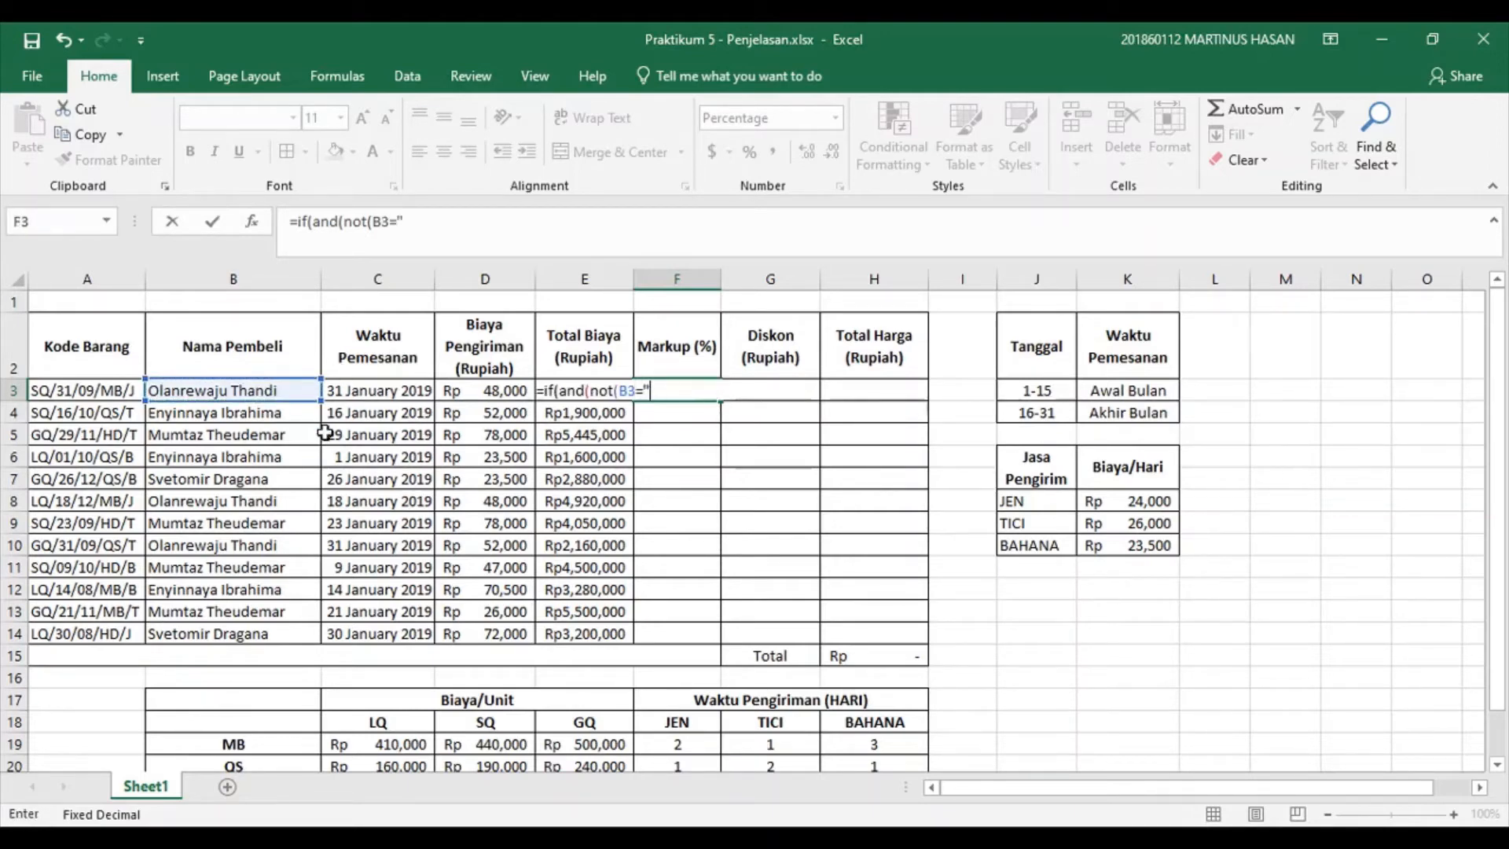
text(lanrewaju Thandi")
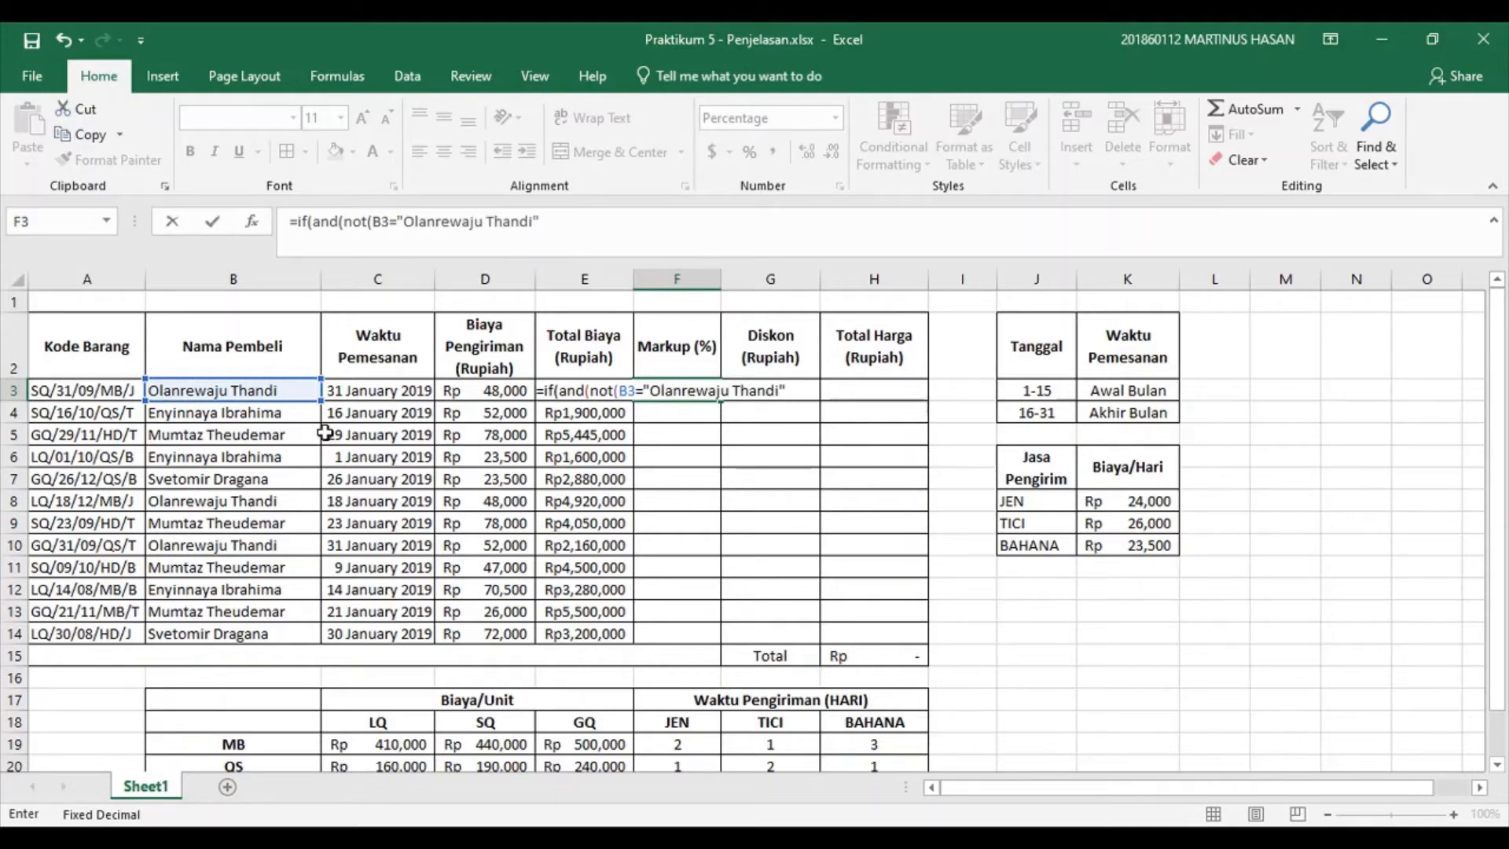
text(),)
Add day(C3)>15 as the AND's second condition and return 30% when both conditions hold.
click(818, 387)
text(day)
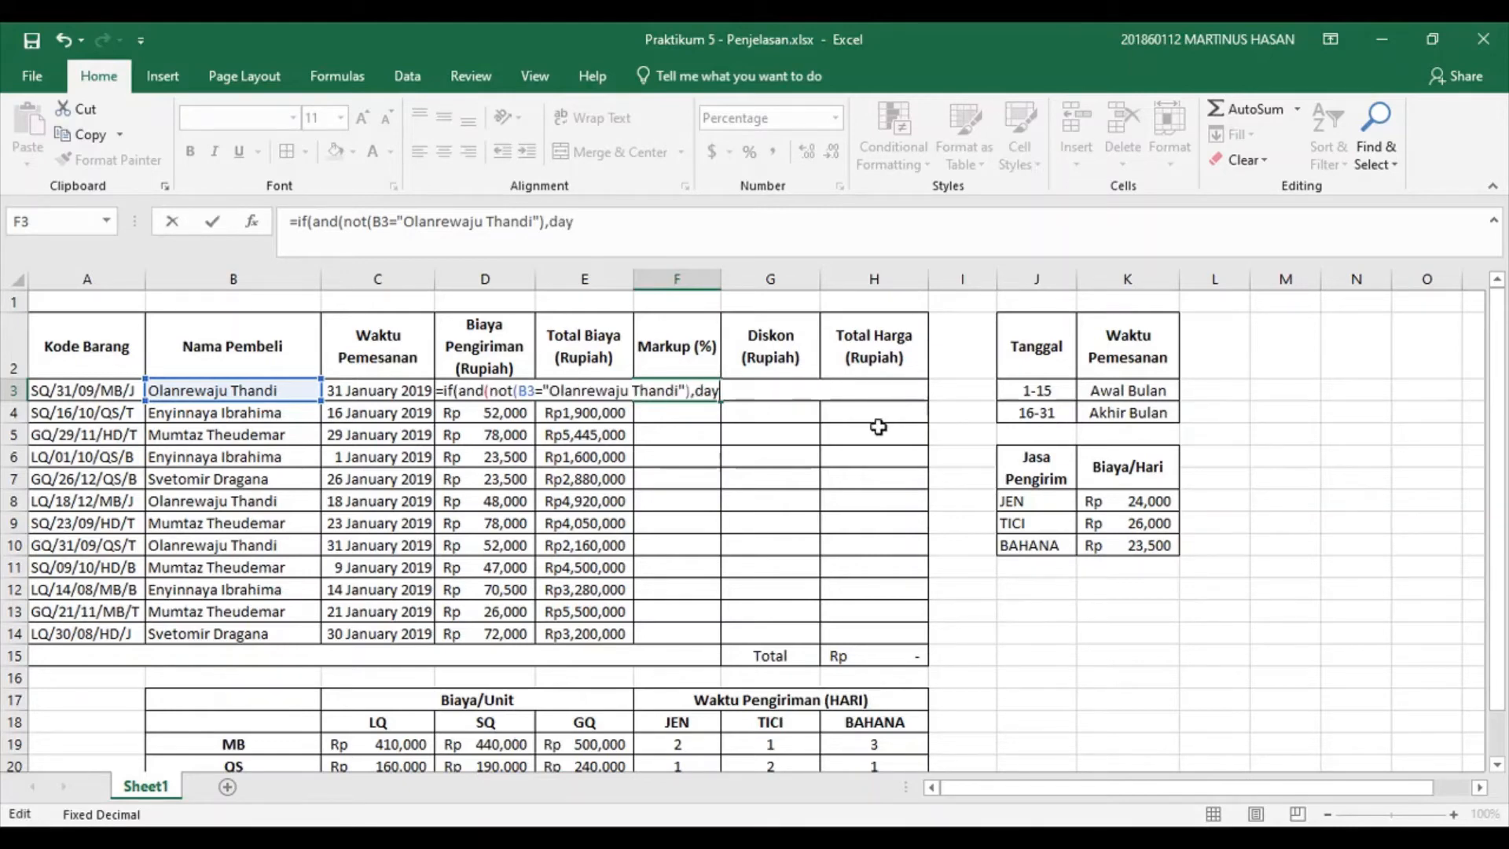
text(()
click(383, 393)
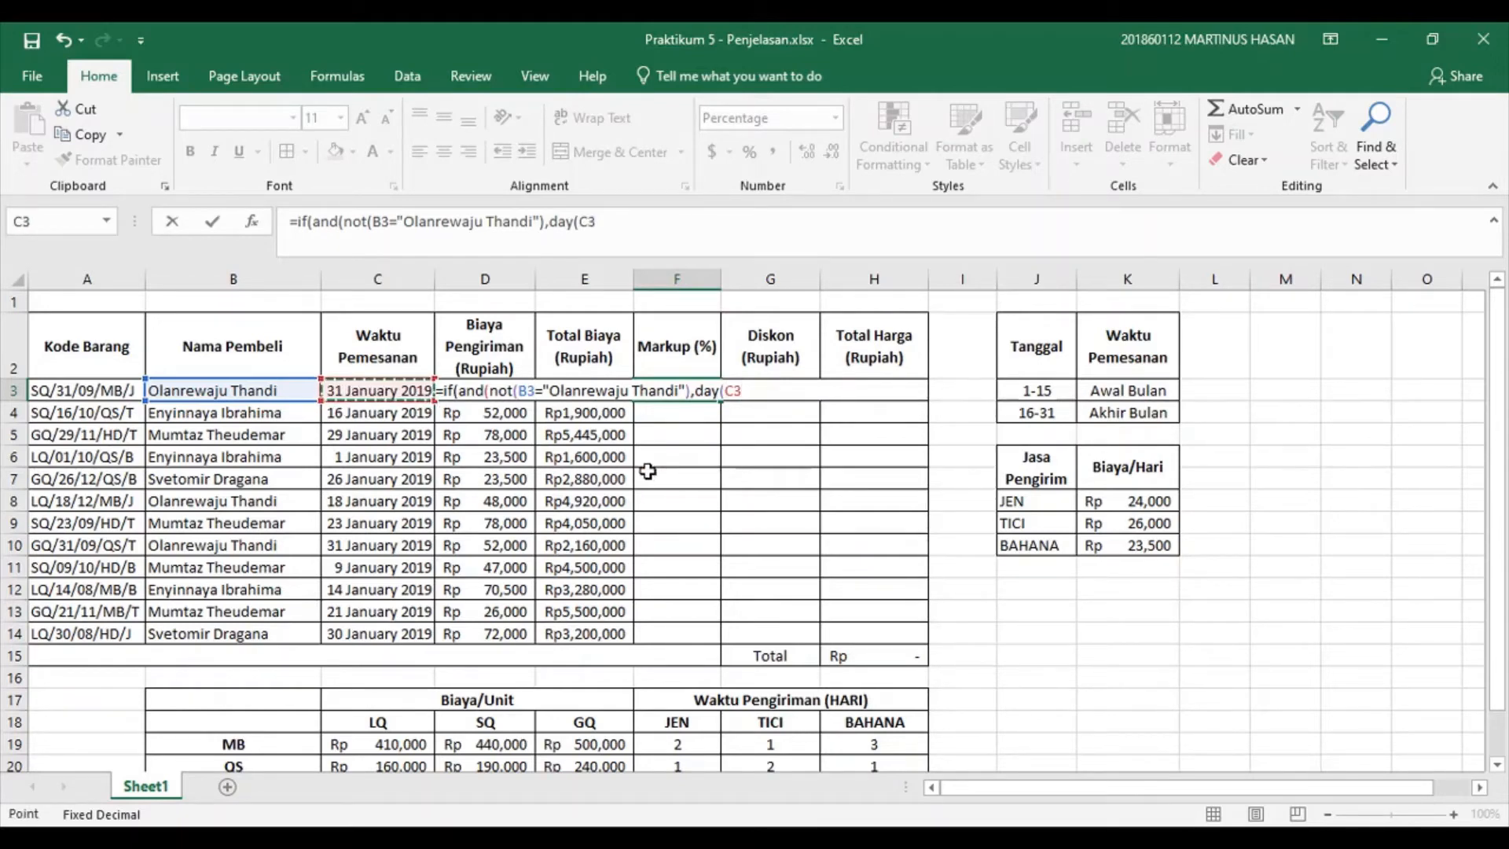
text()>)
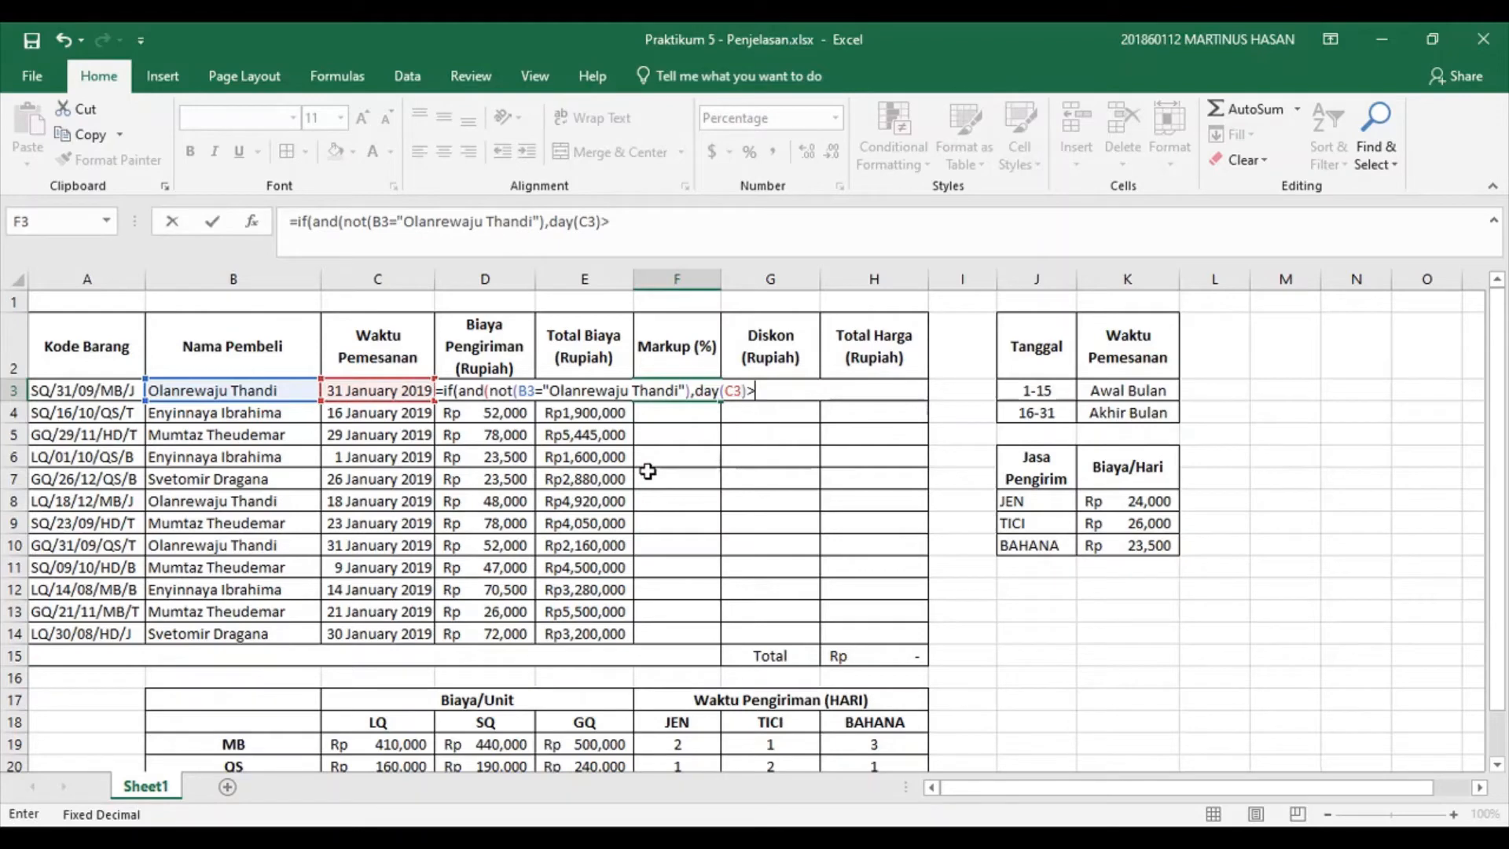
text(15)
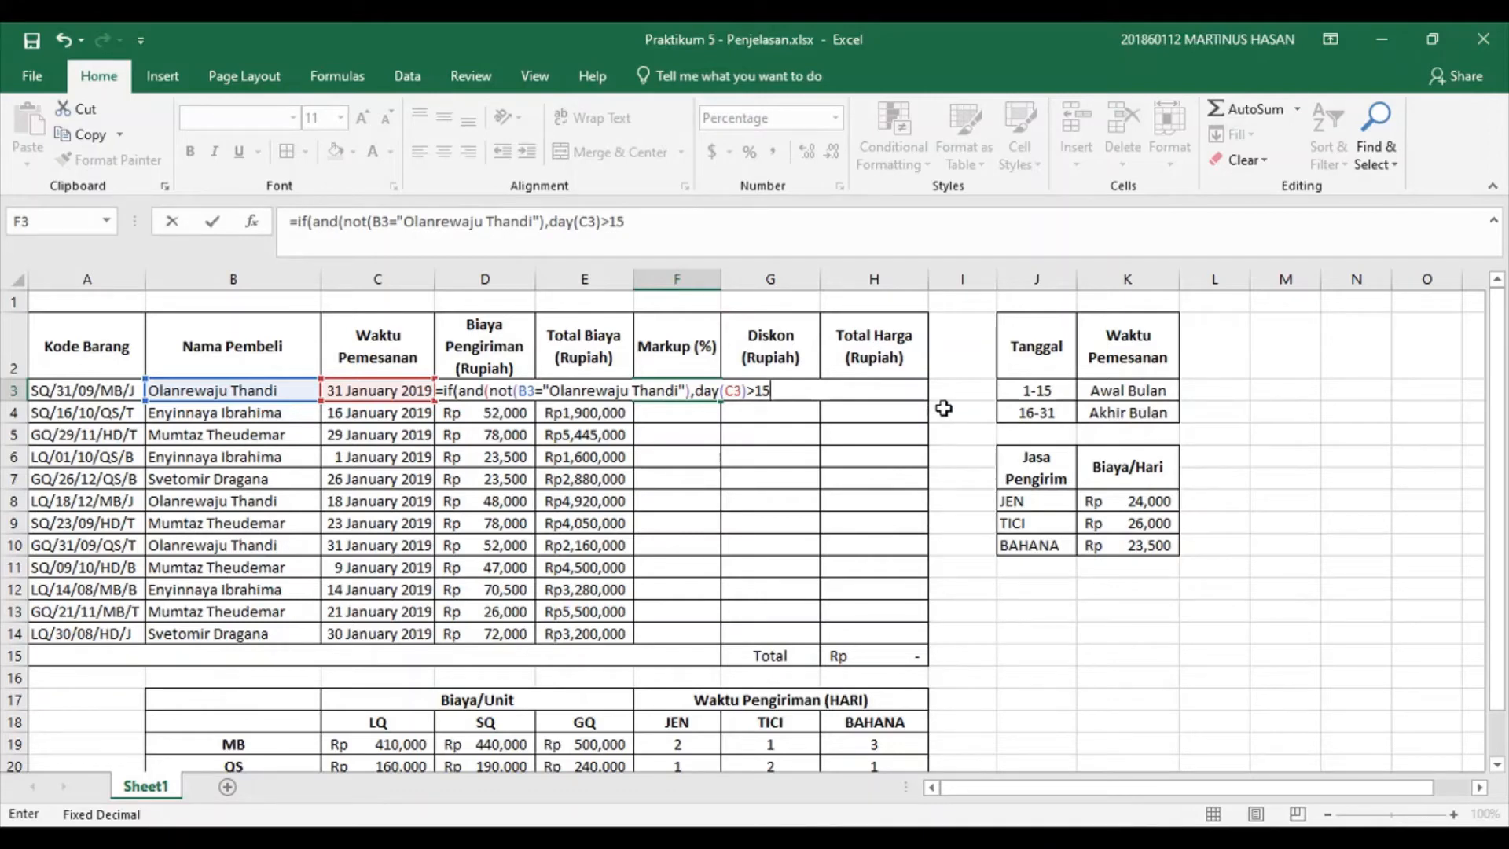
text(),)
text(30%,)
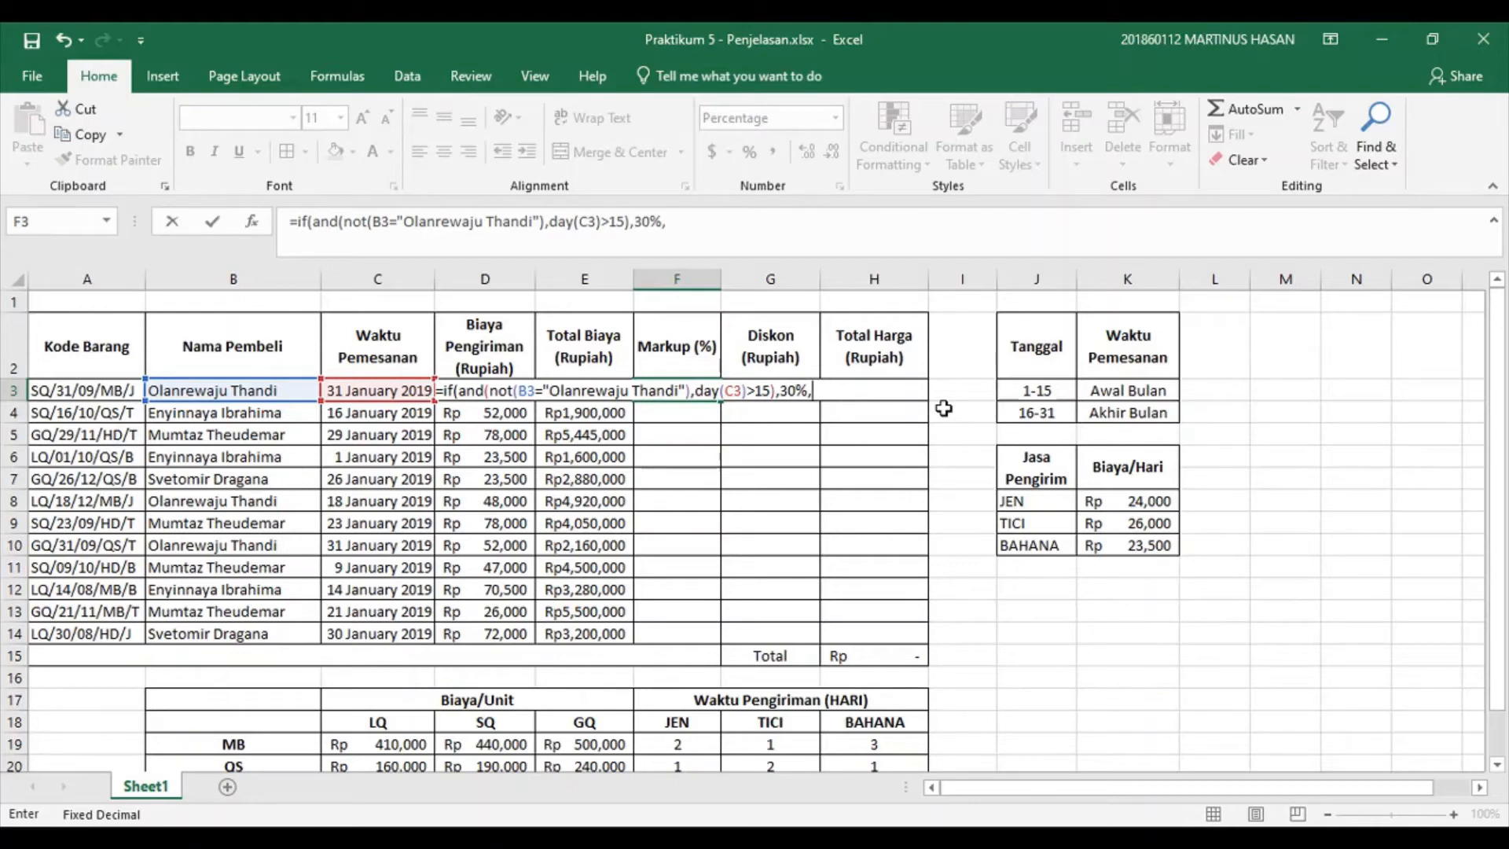
Nest a second IF with AND whose first condition is NOT B3 equal to the buyer's name shown in B5.
text(if()
text(and()
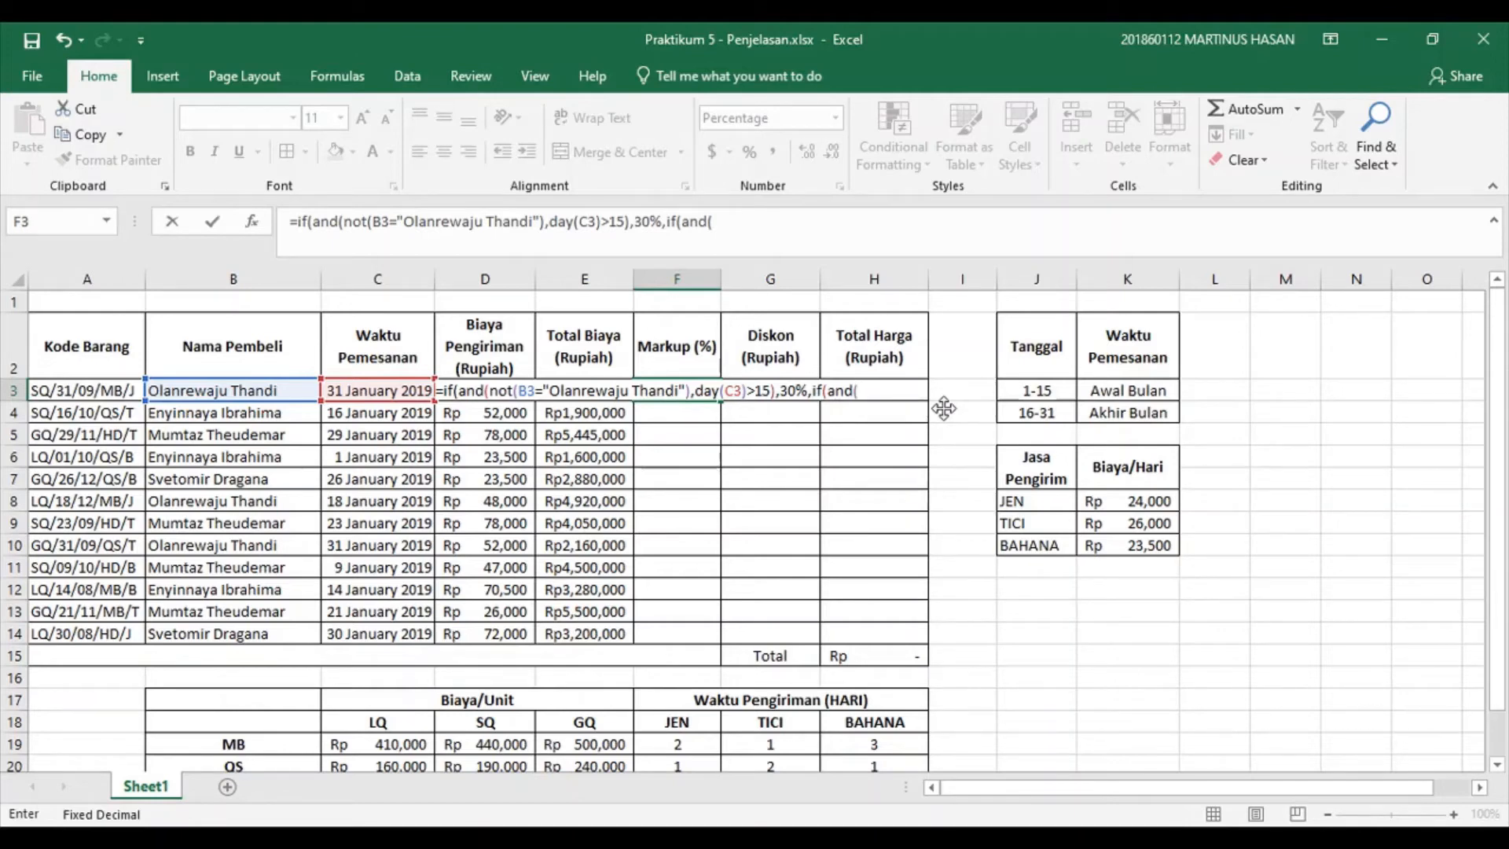
text(not()
click(267, 392)
text(=")
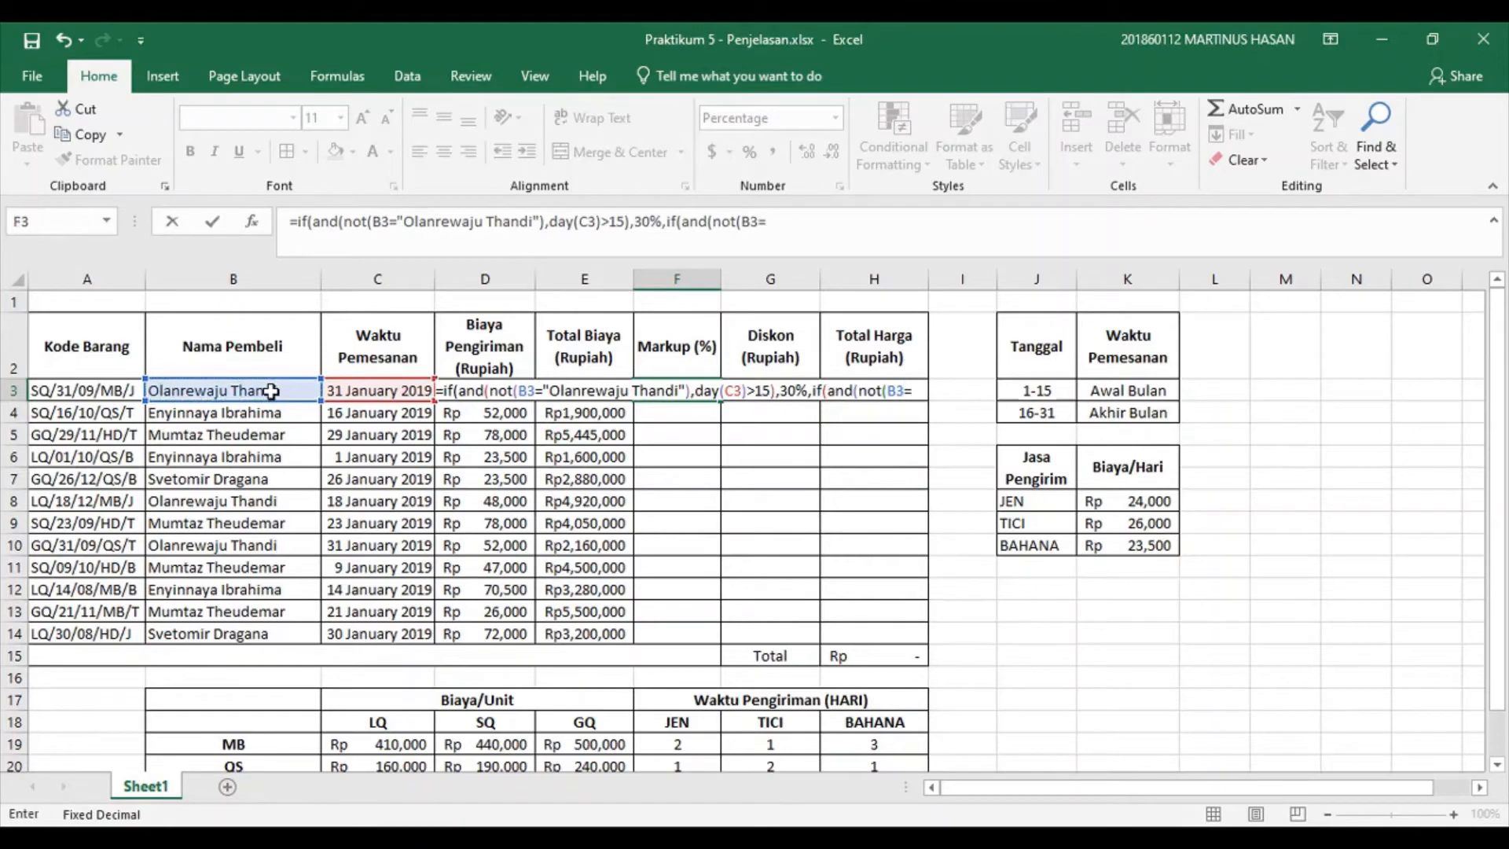
text(T)
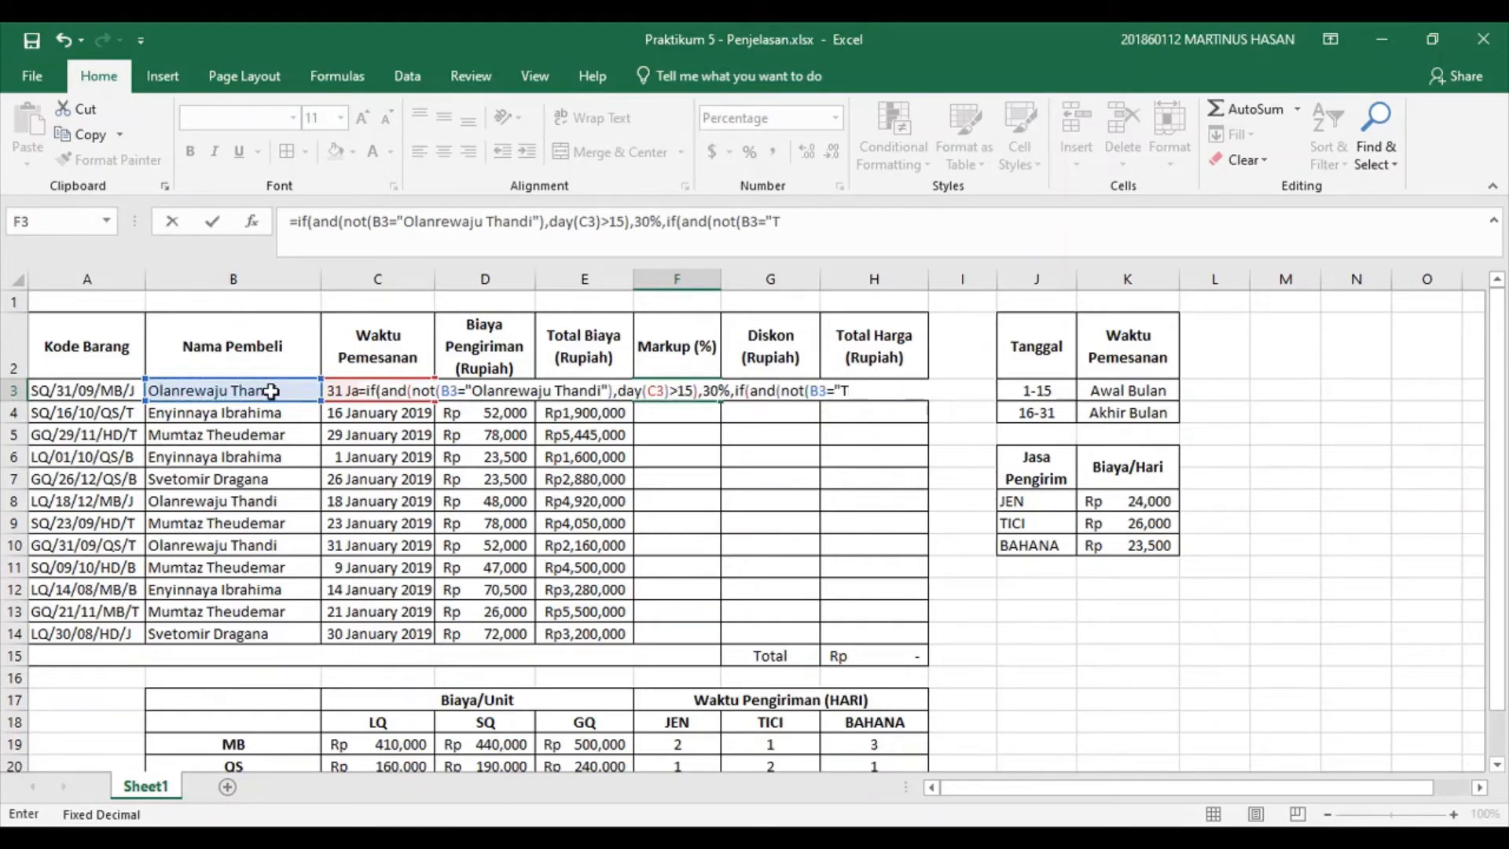
text(h)
key(BackSpace)
key(BackSpace)
text(Mumtaz Theu)
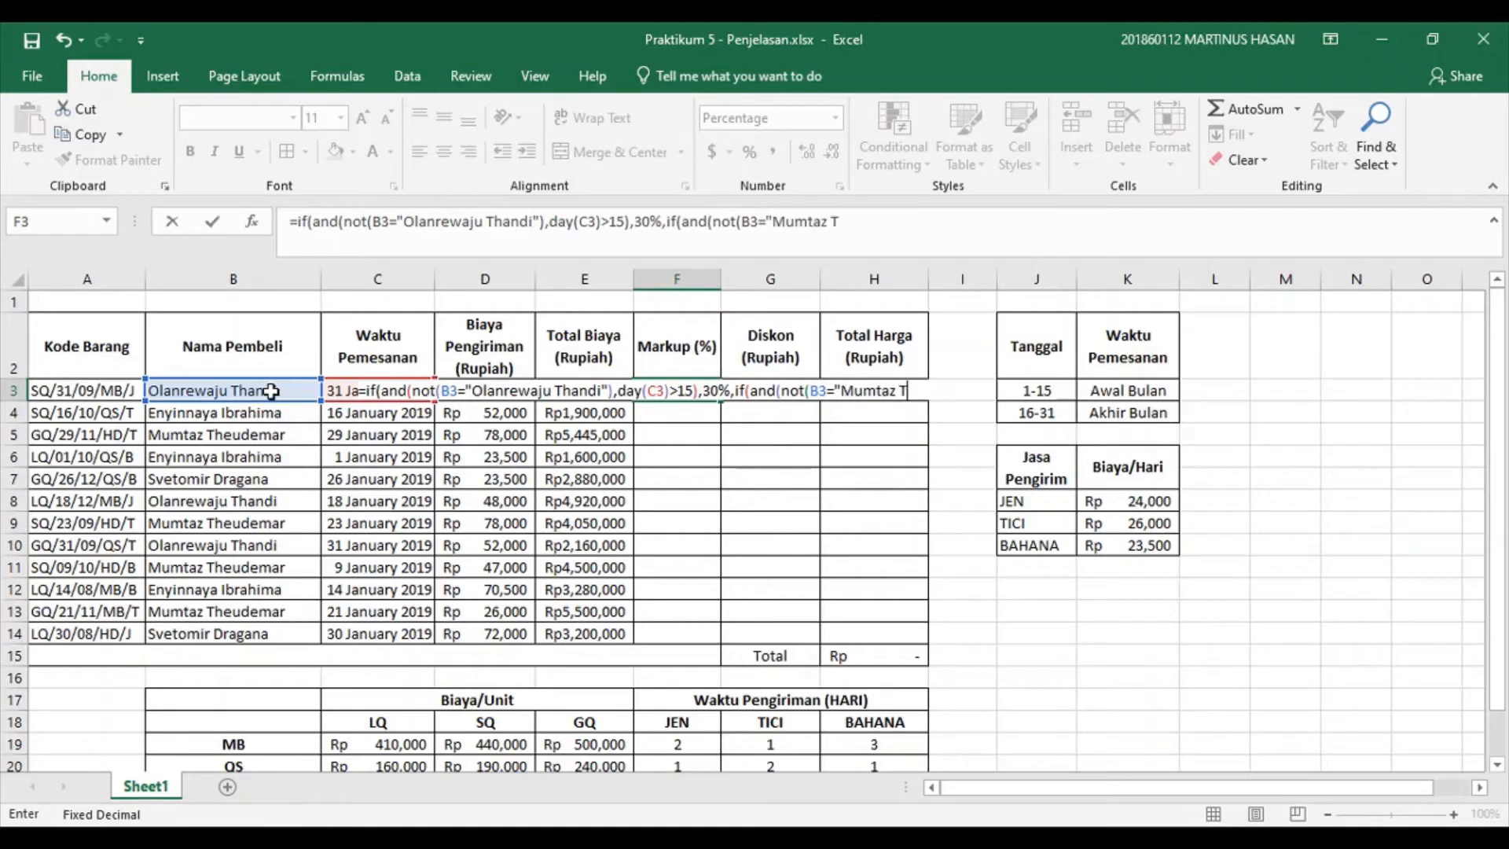
text(demar)
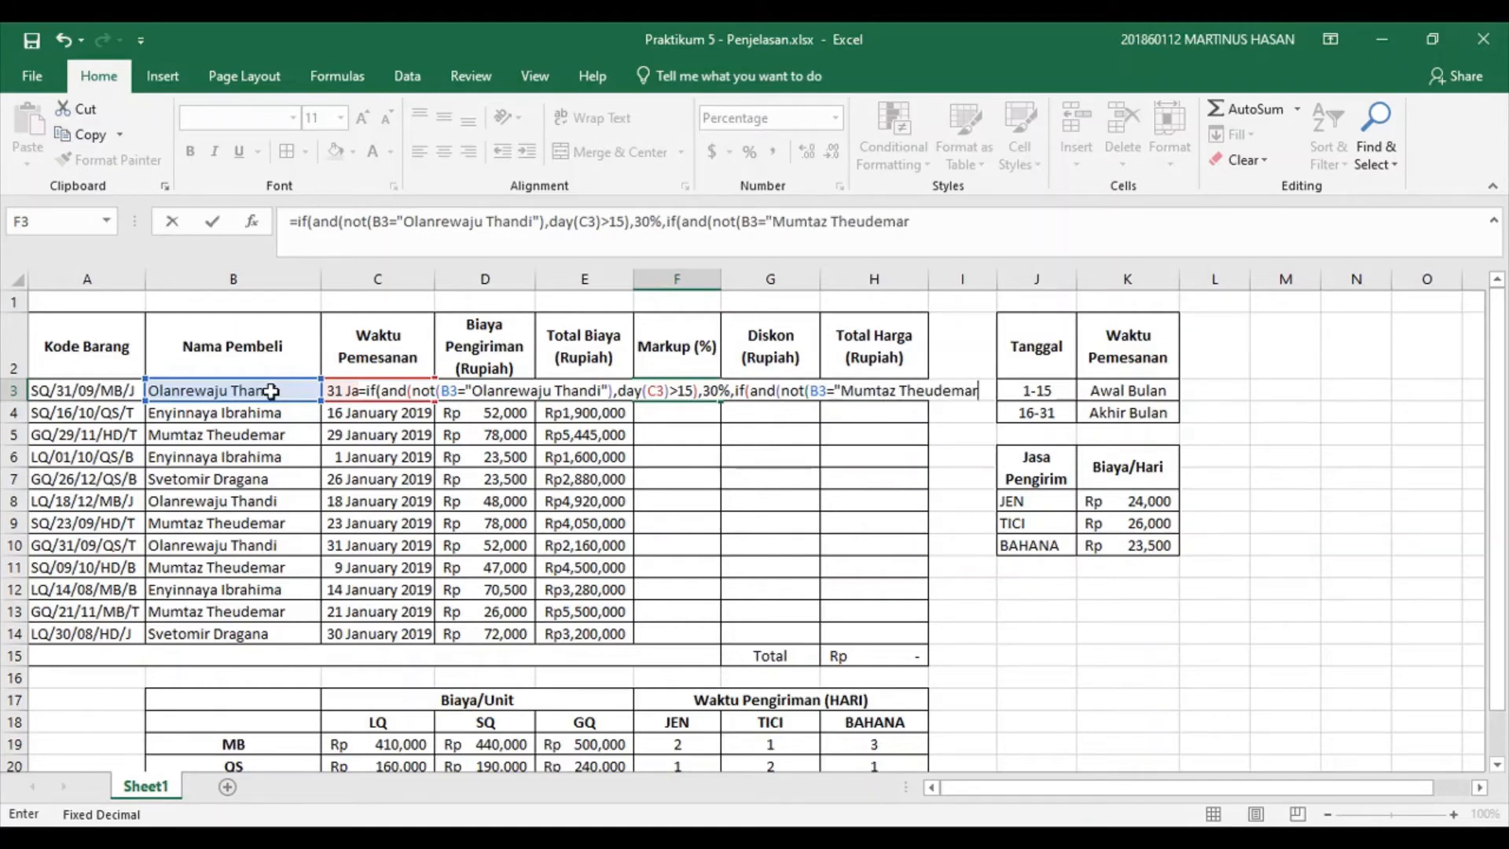
text("),)
Add day(C3)>15 to the nested AND, return 24% if true and 21% otherwise, and enter the Markup formula.
text(day)
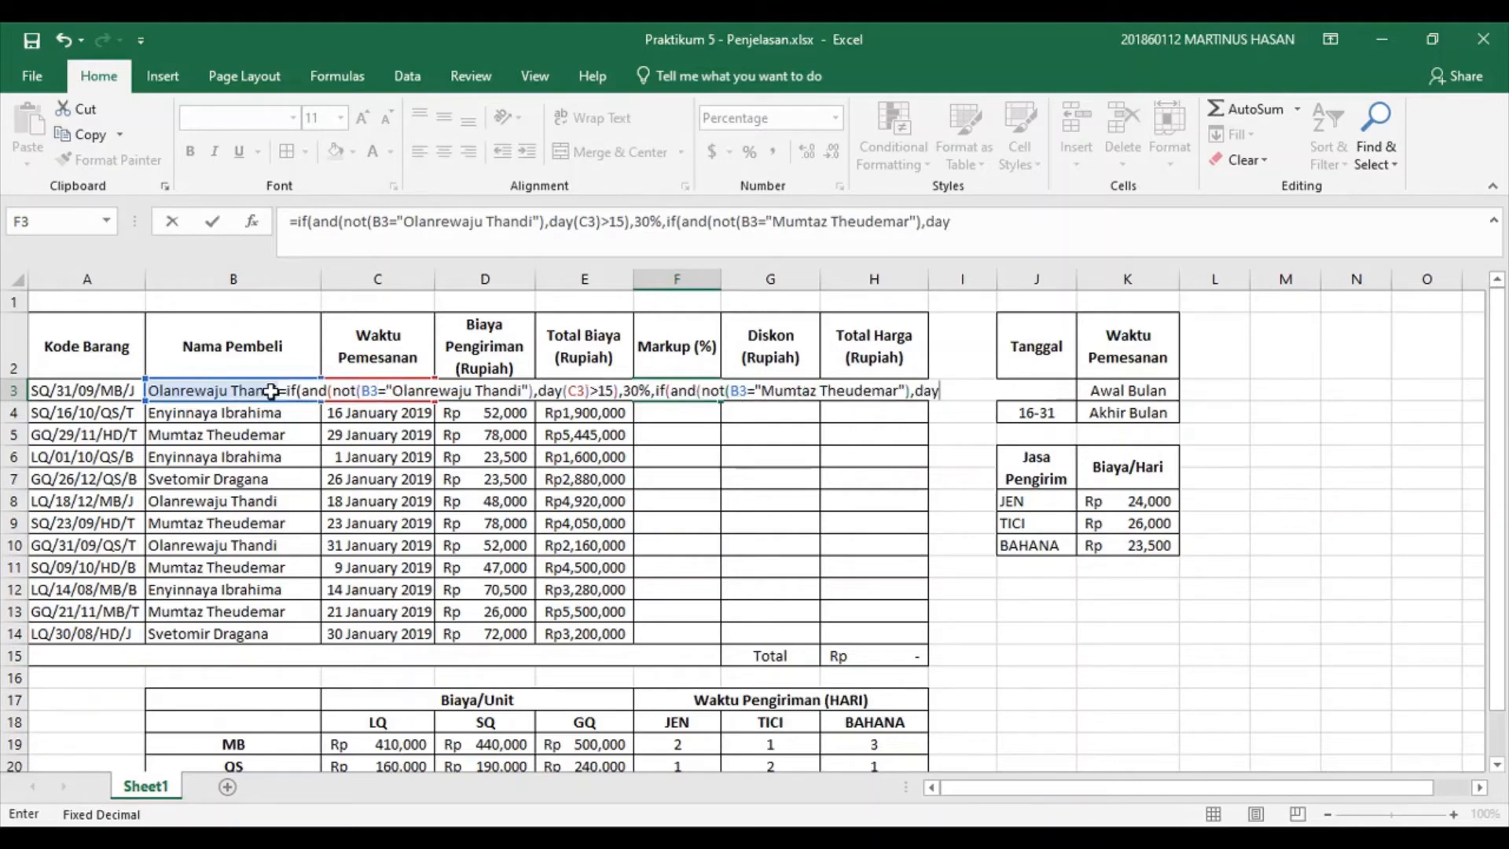
text((C3)
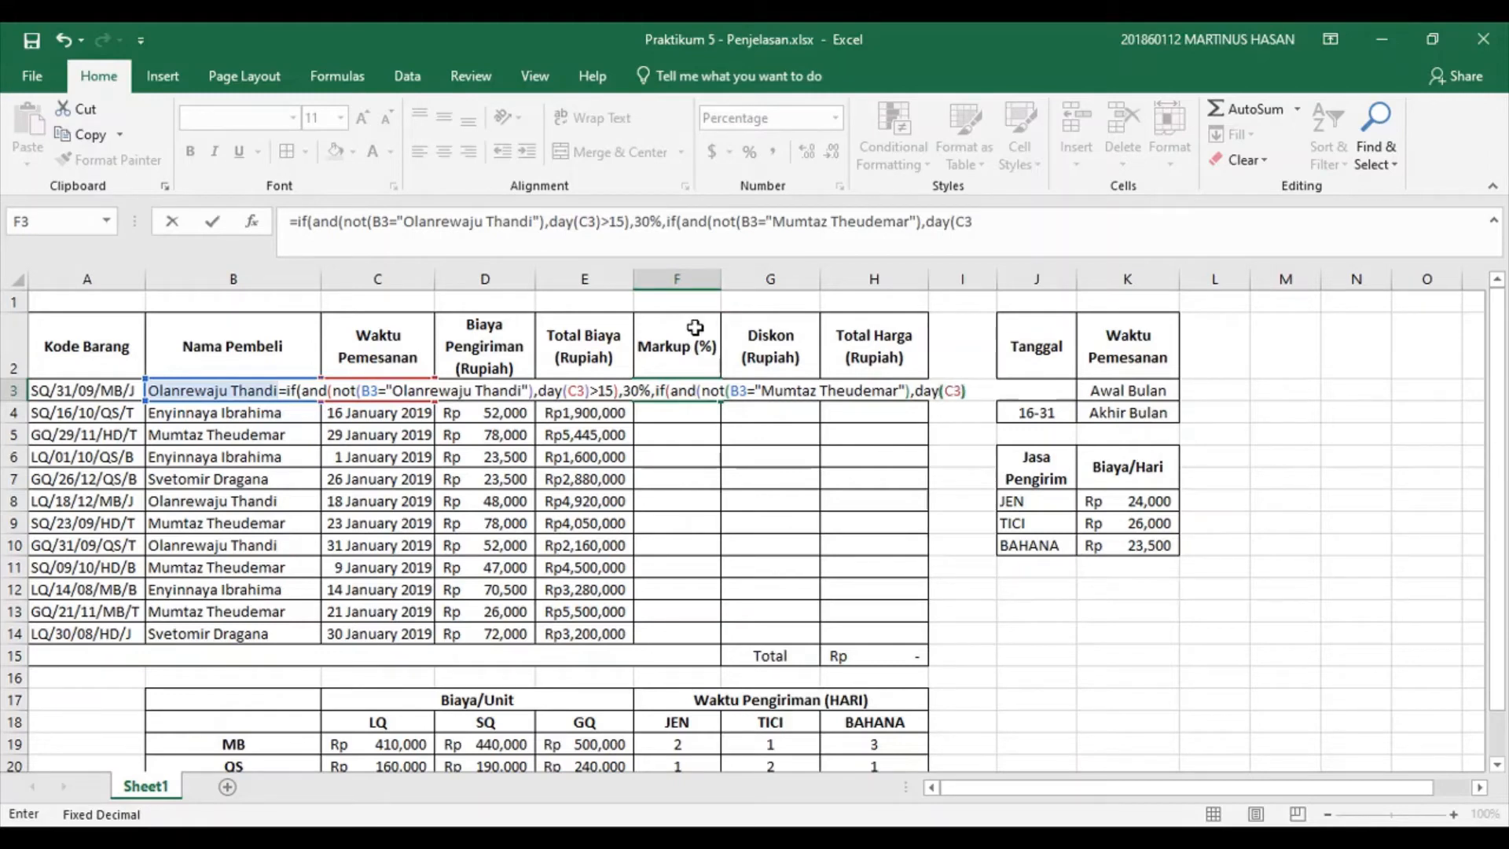
text()>15),24%)
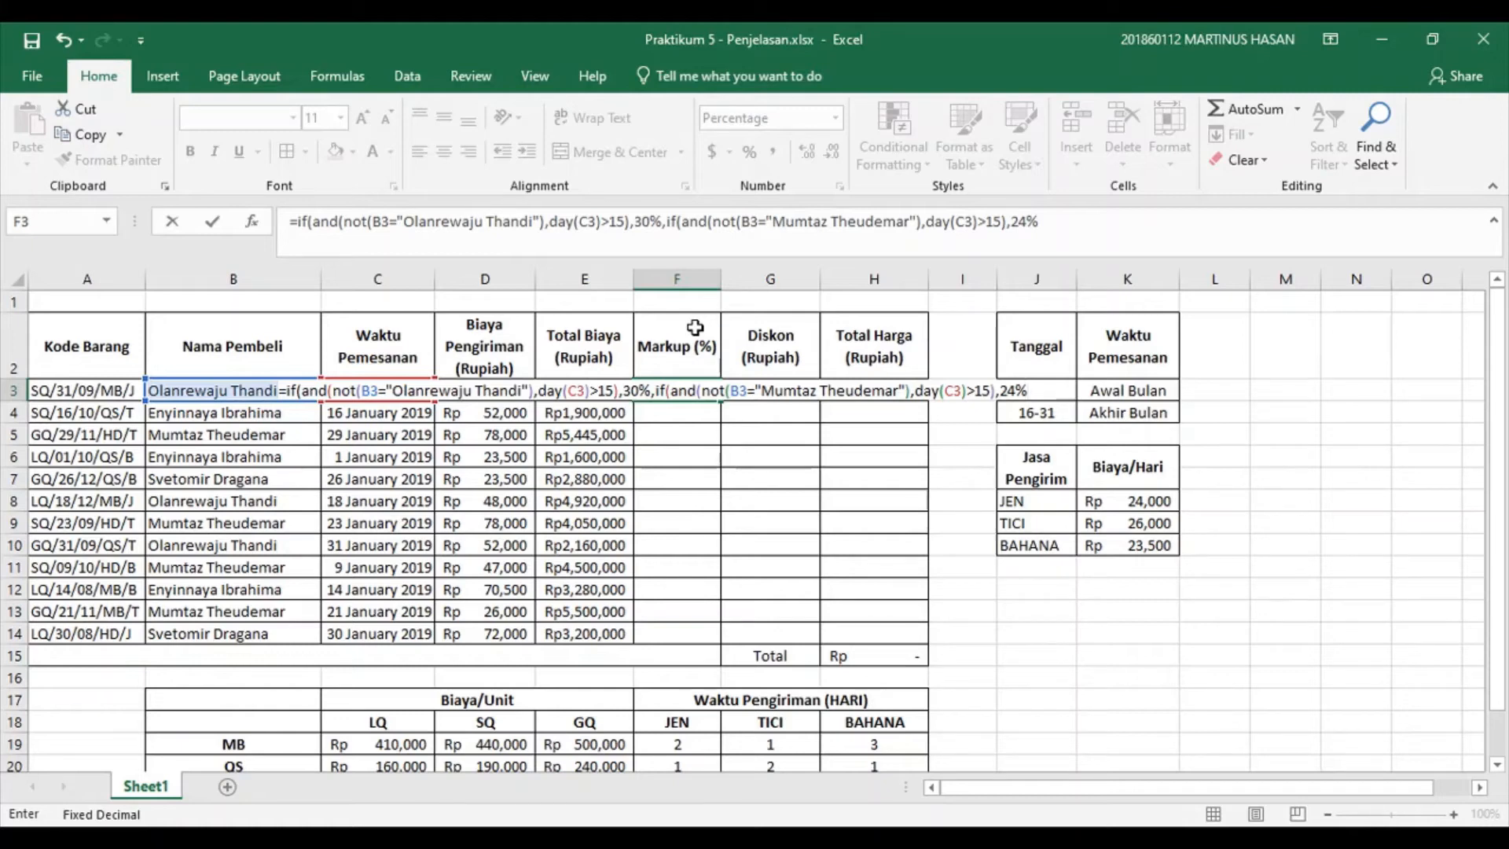
text(,21%))
key(Return)
Copy the Markup formula from F3 down through F14.
key(Up)
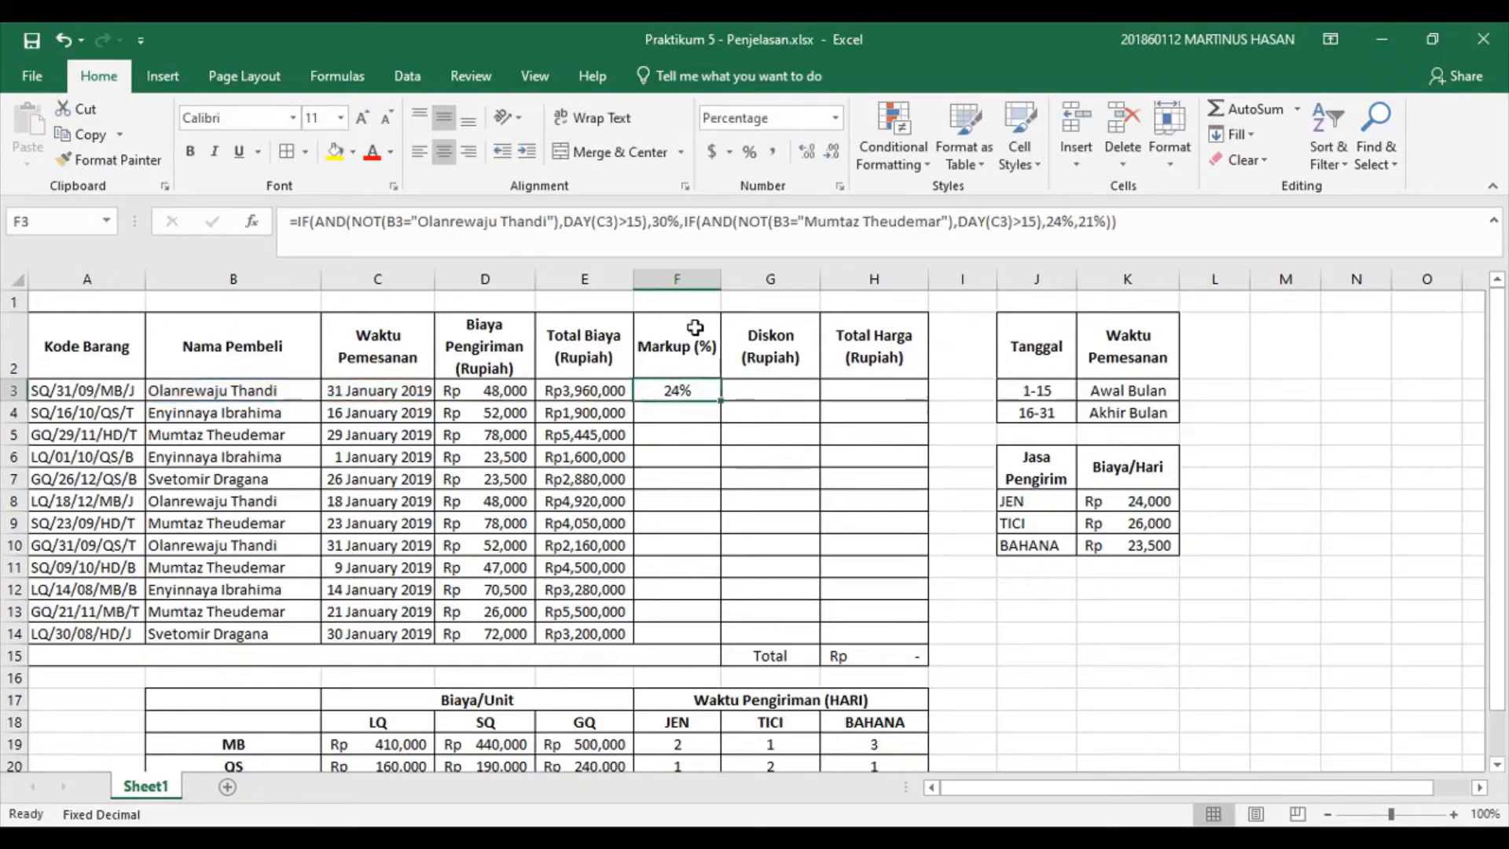
key(ctrl+c)
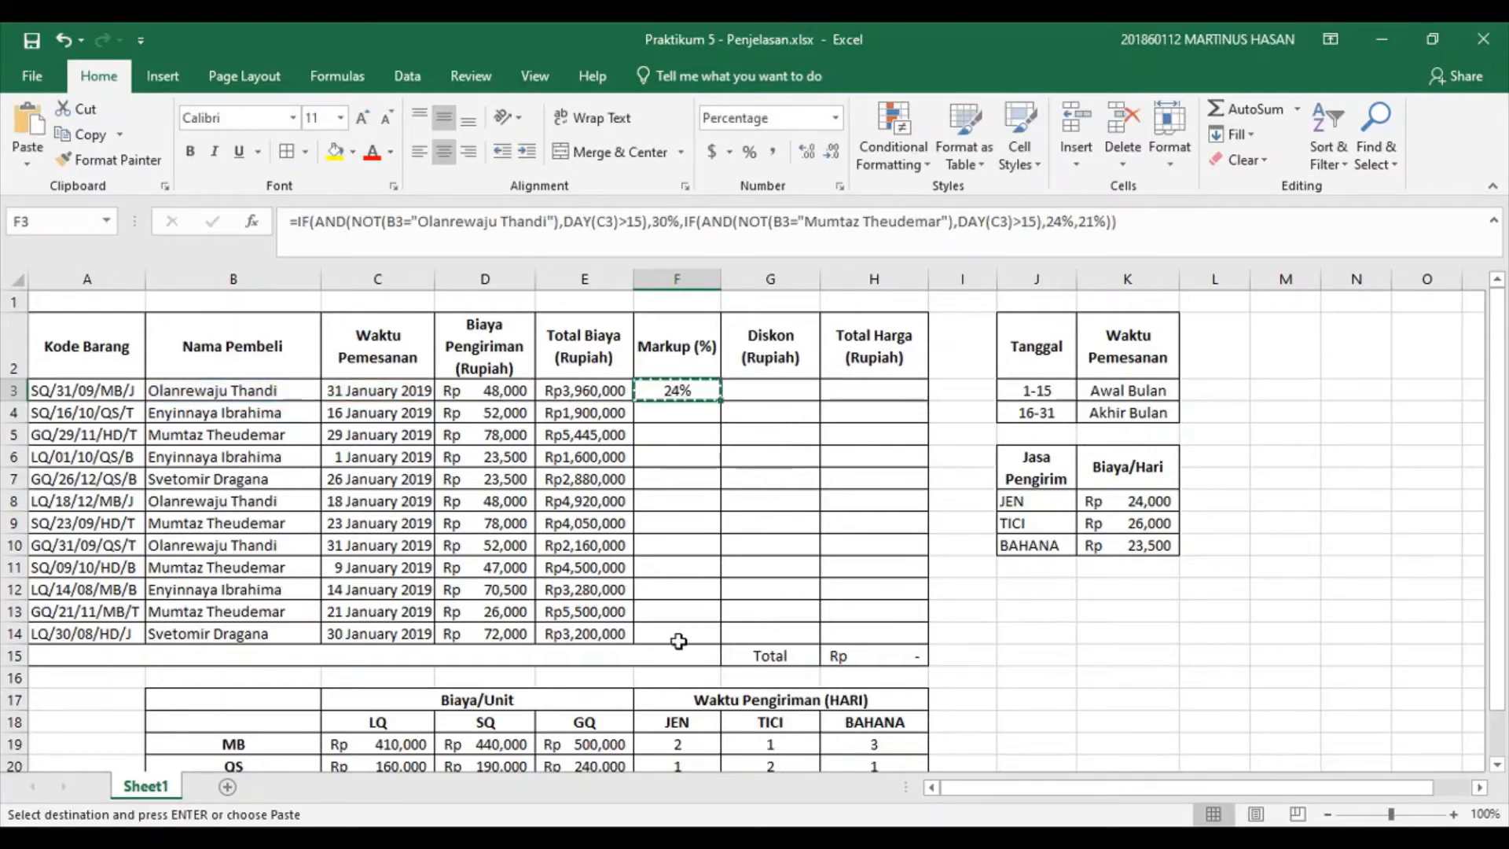
shift+click(678, 633)
key(ctrl+v)
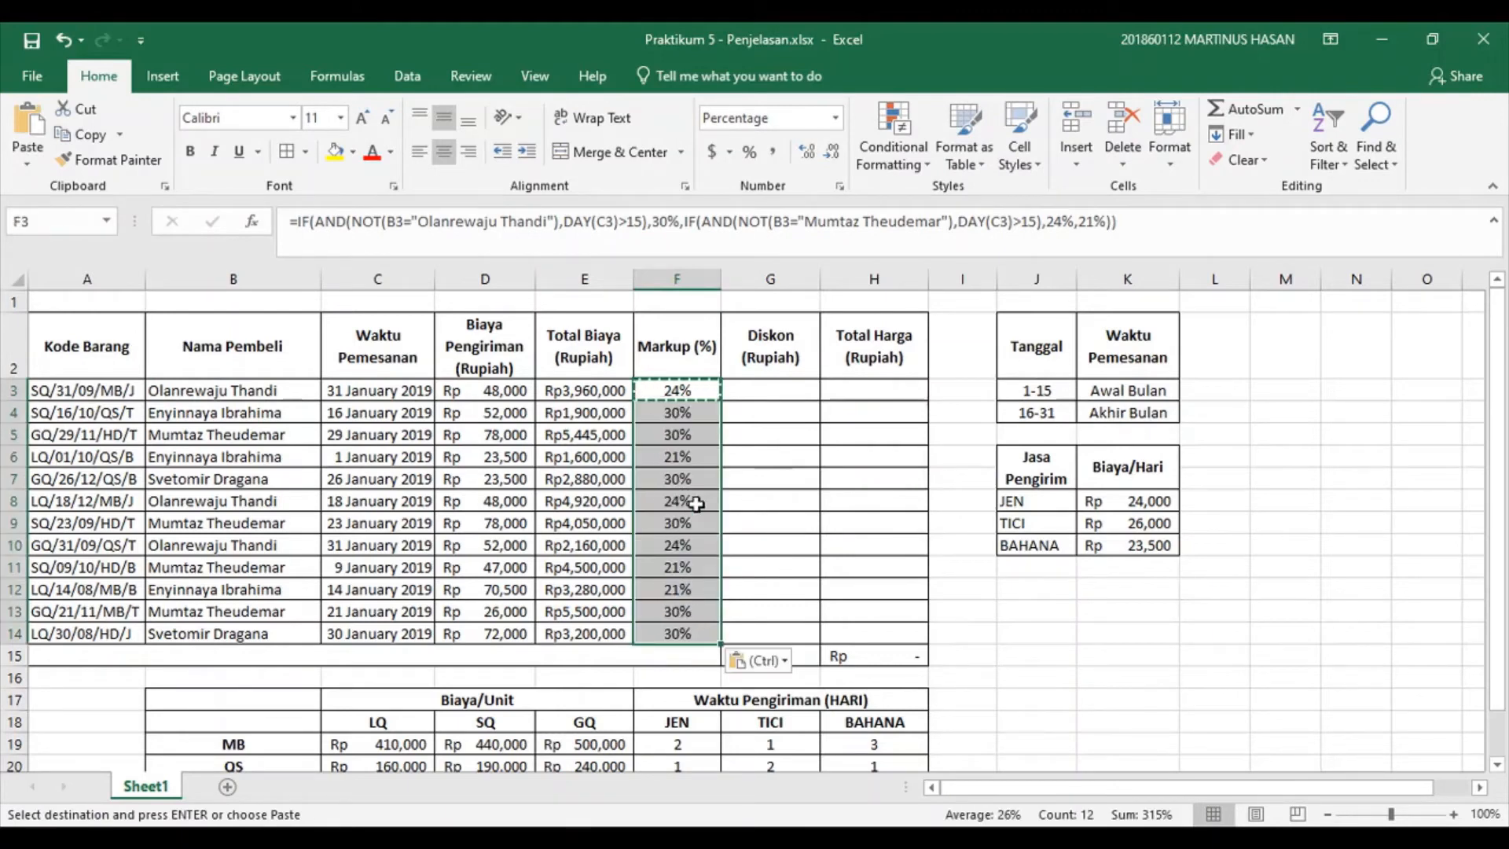
key(Escape)
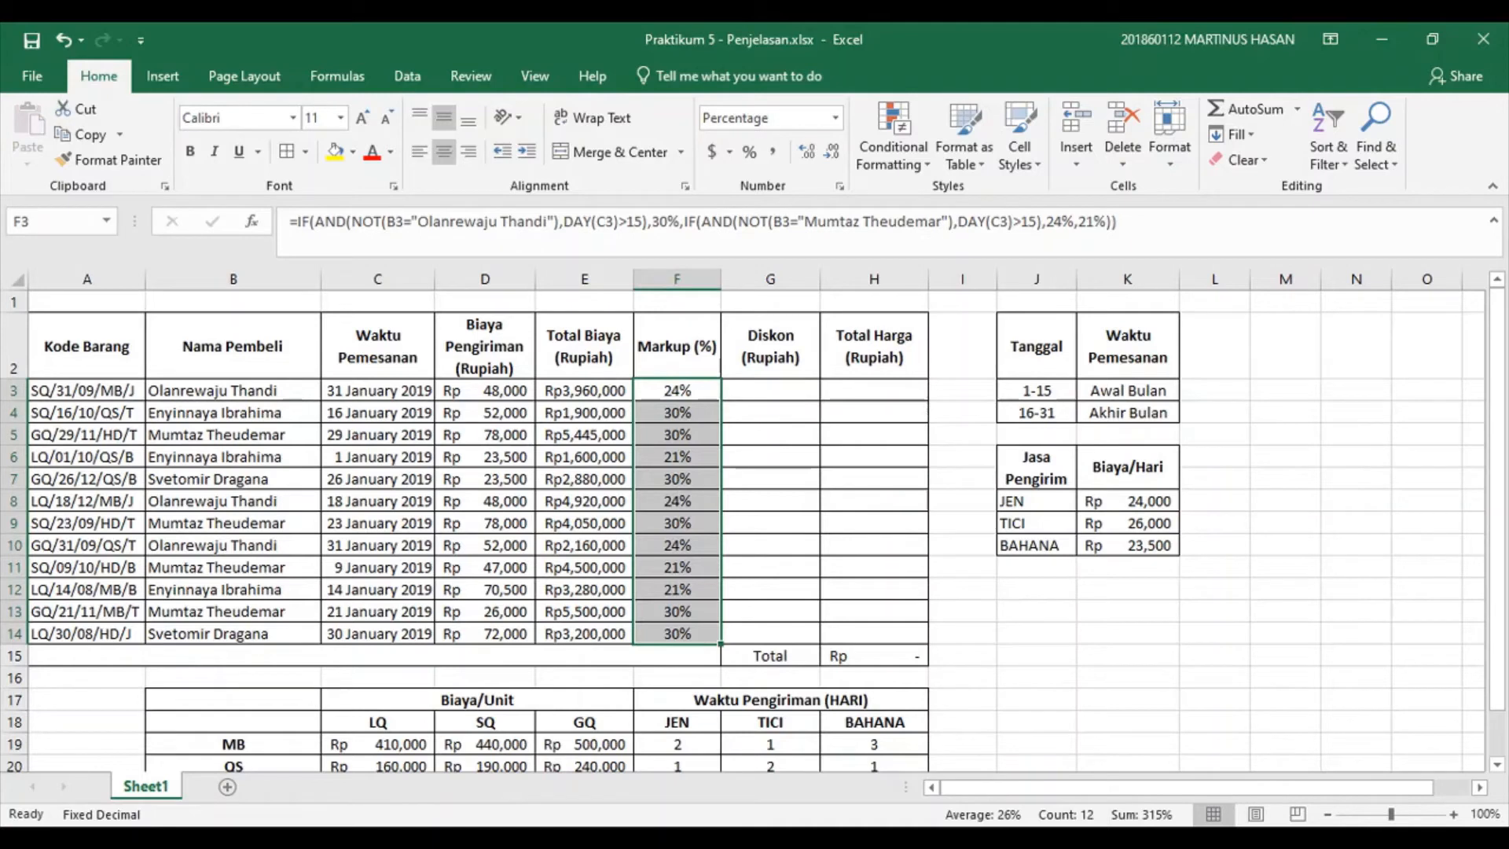
click(802, 398)
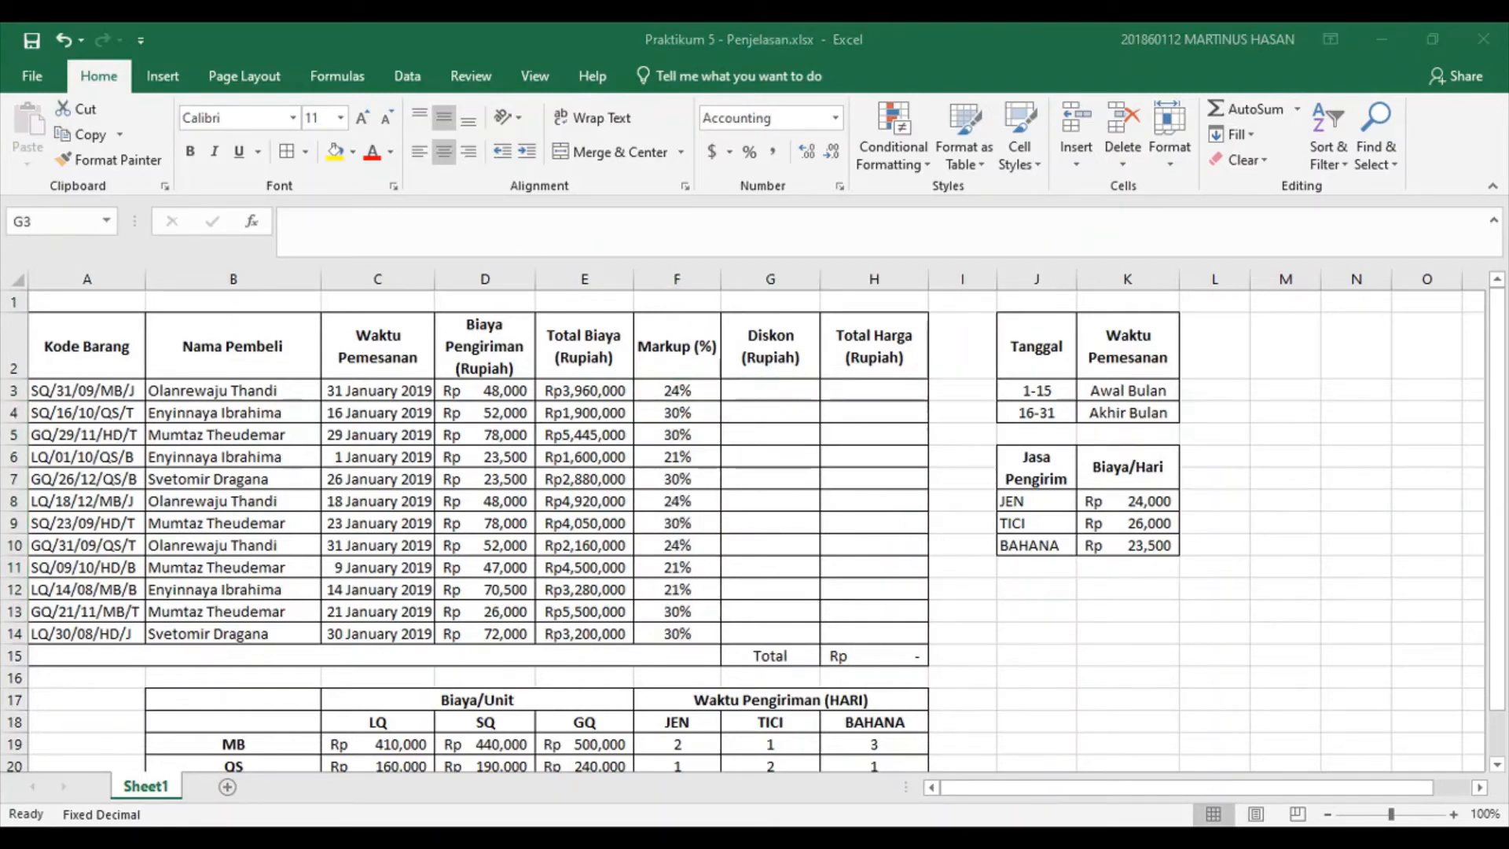
key(alt+Tab)
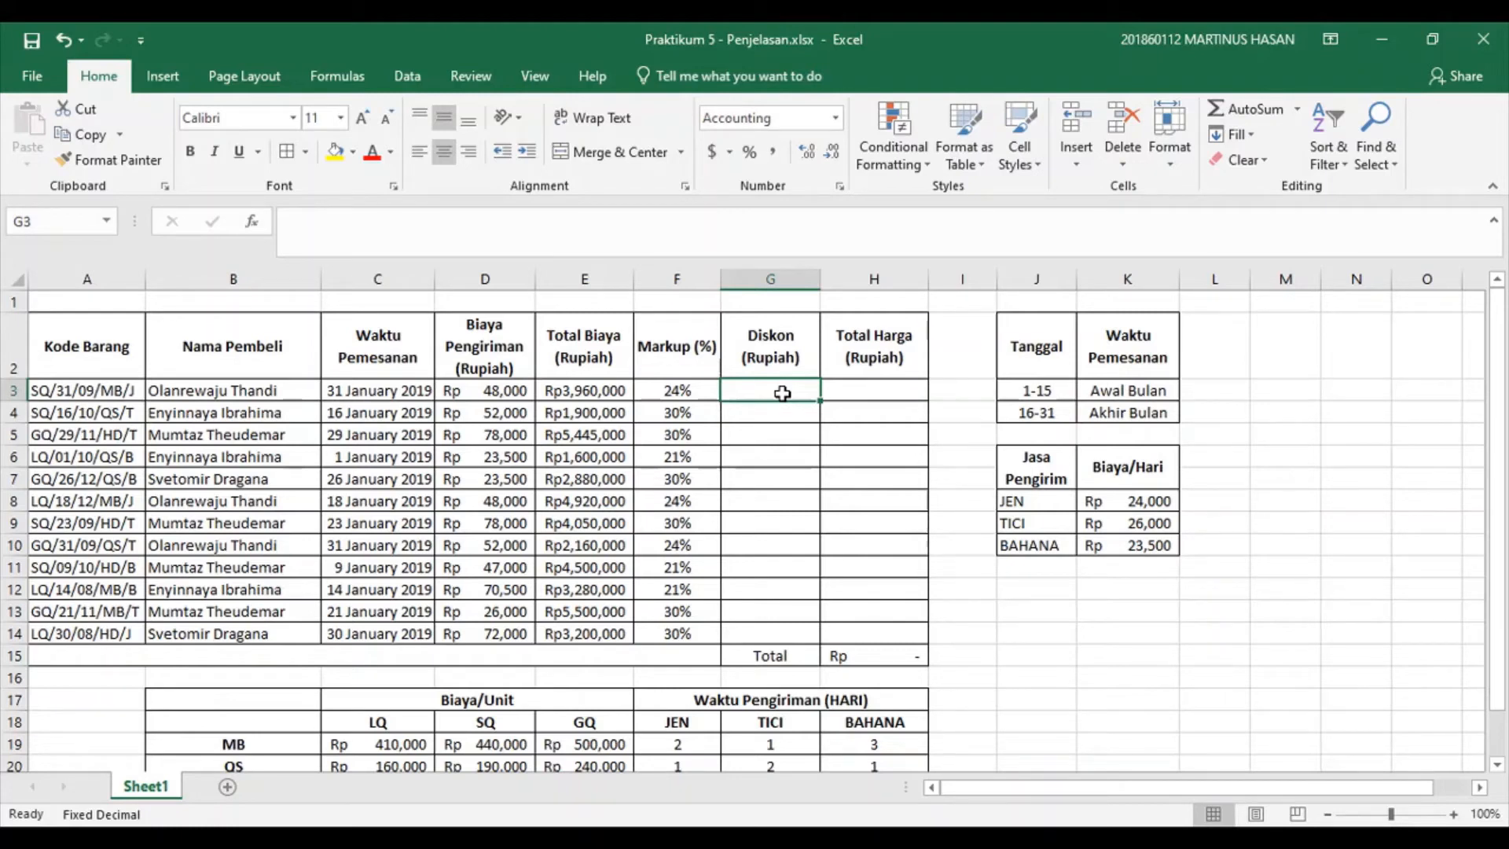
click(903, 437)
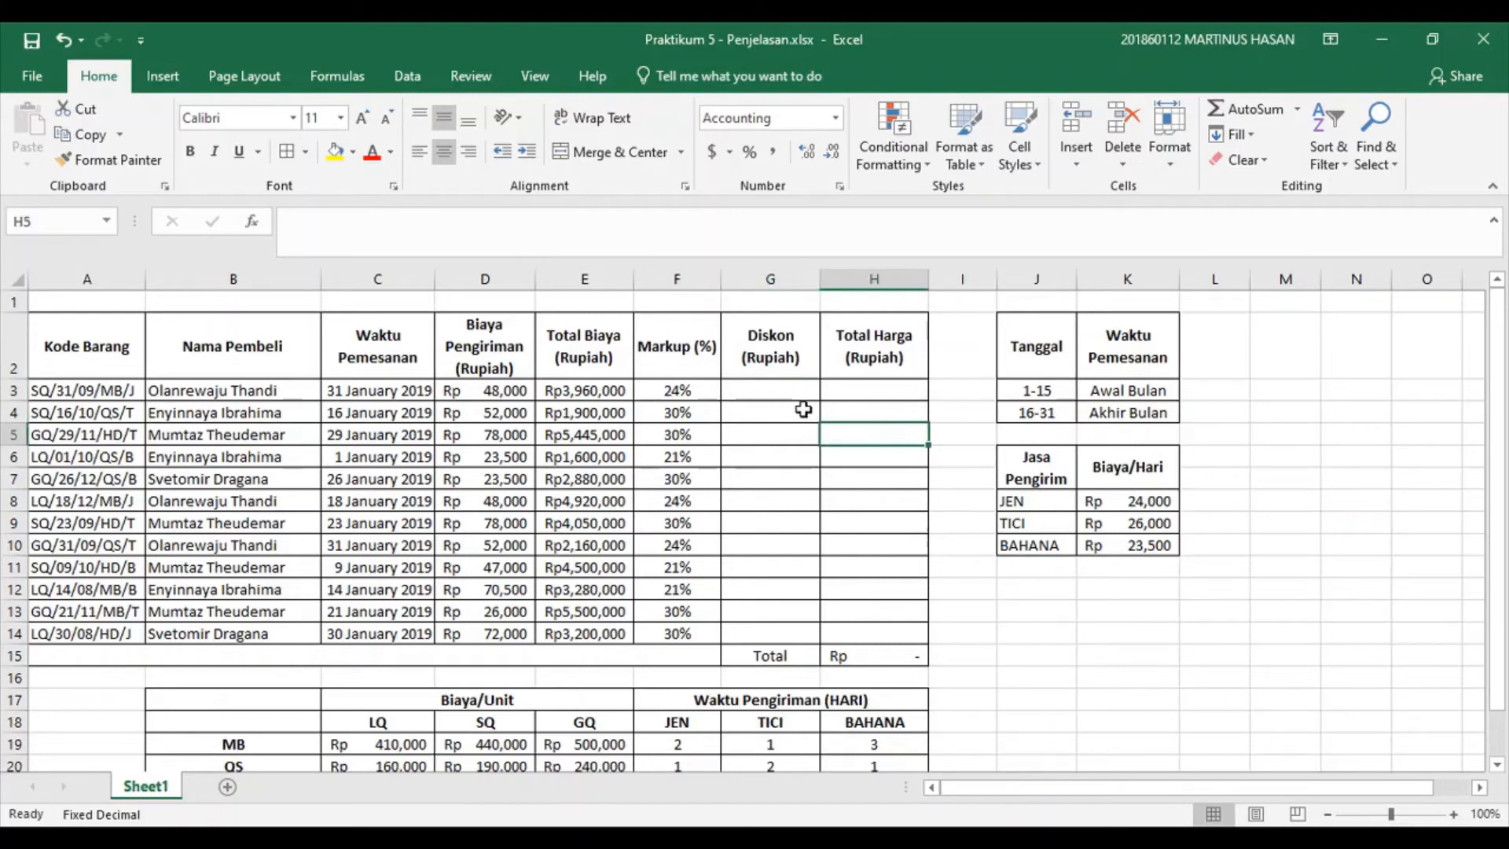
Start the Diskon formula in G3 with the marked-up cost (E3+(E3*F3)).
click(775, 388)
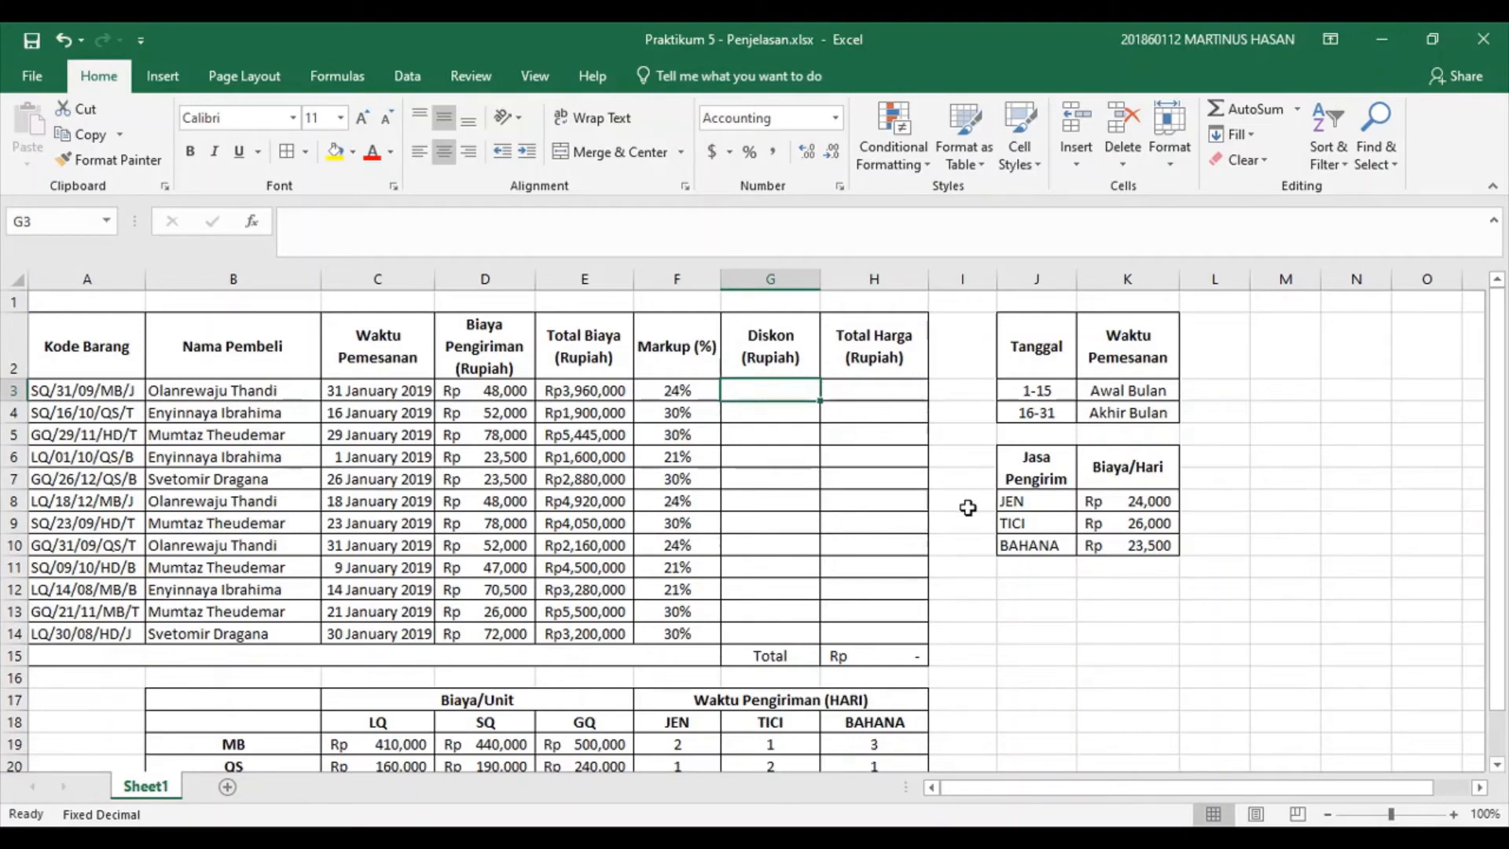
text(=()
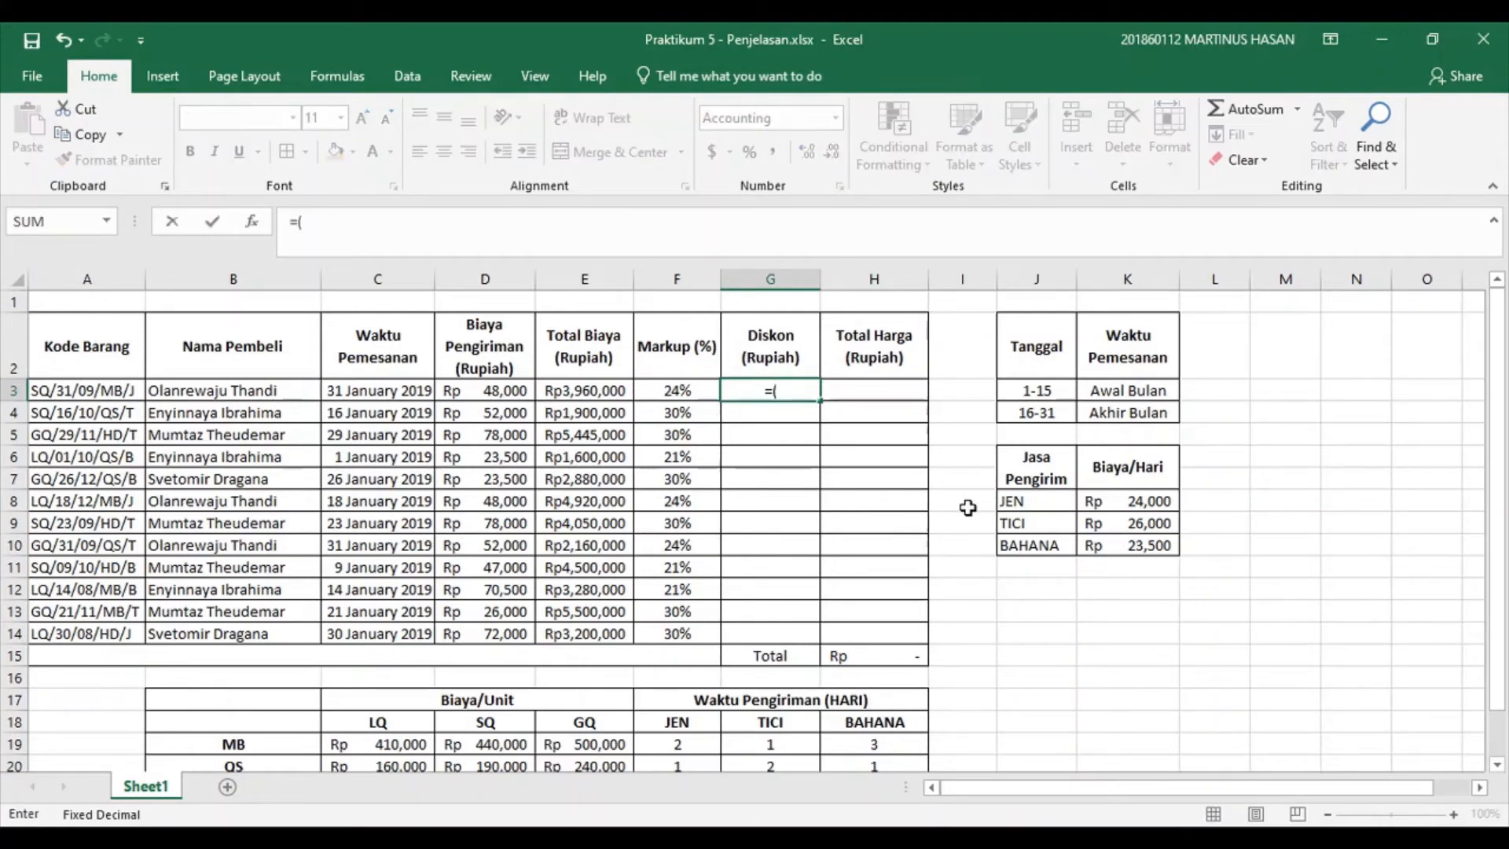
click(591, 390)
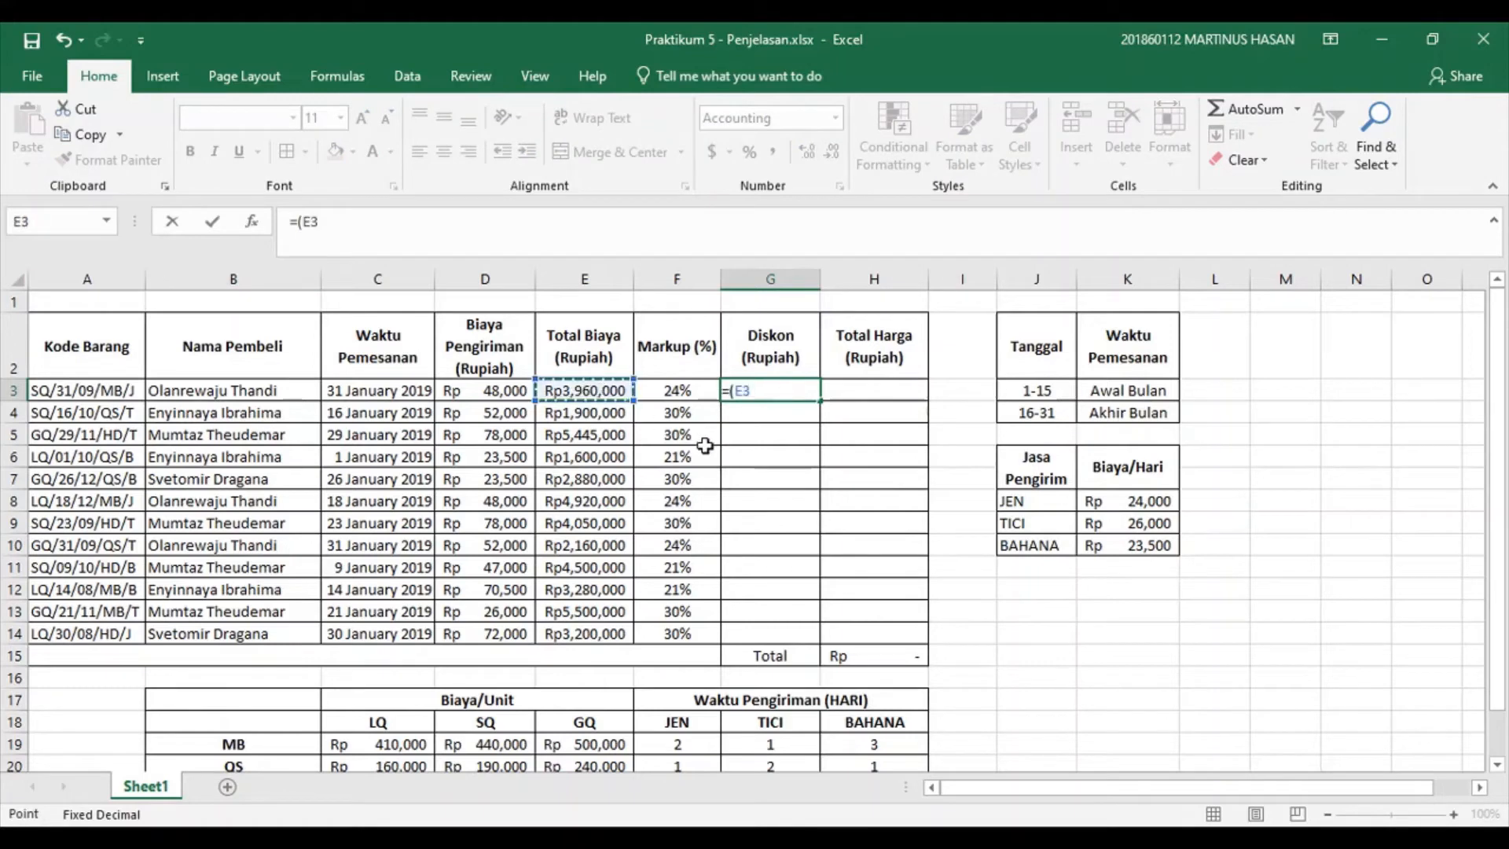
text(+)
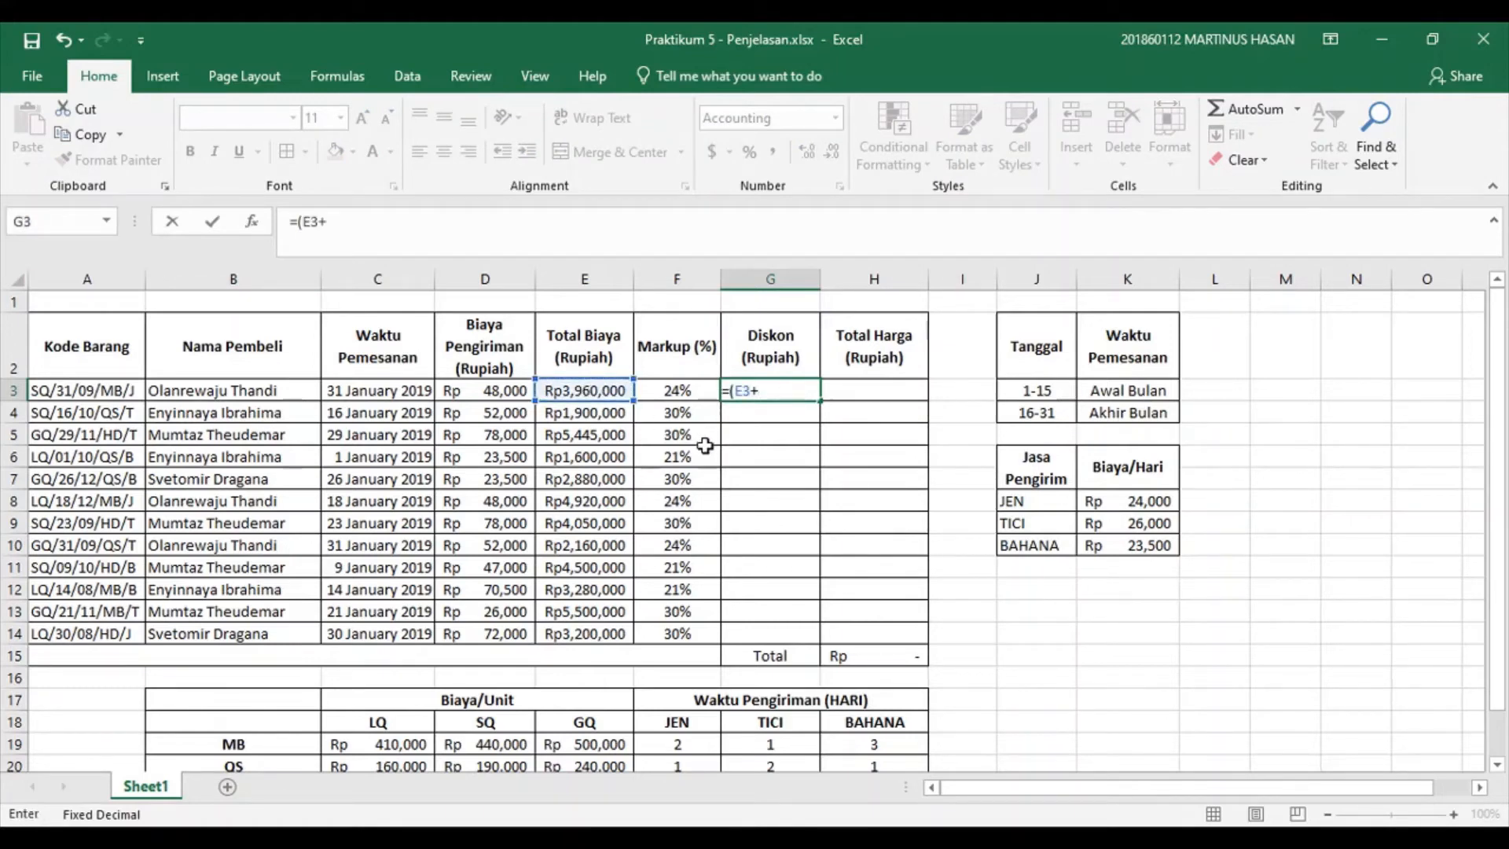
text(()
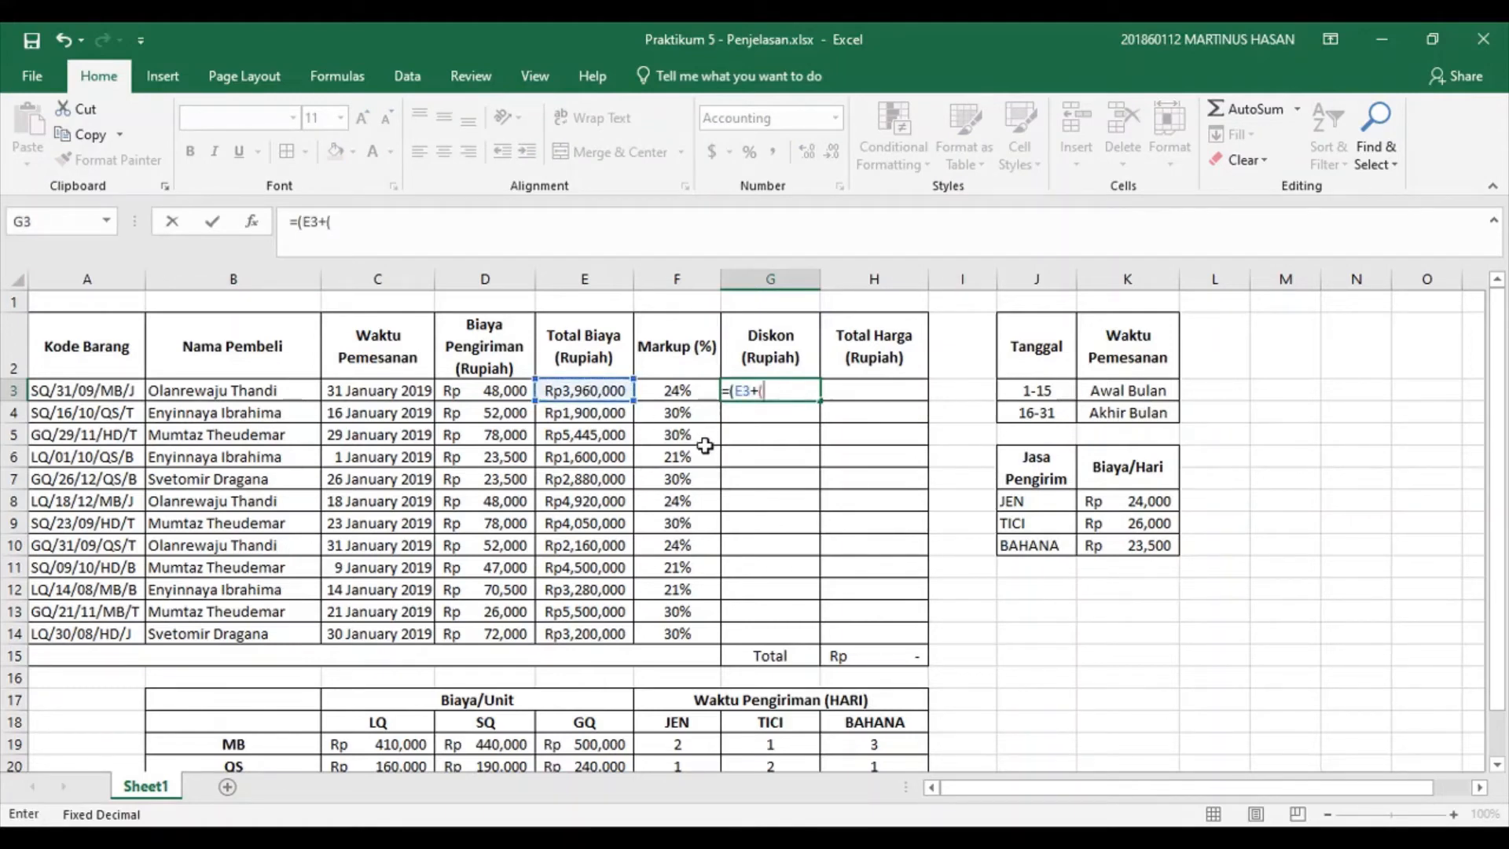
click(612, 393)
text(*)
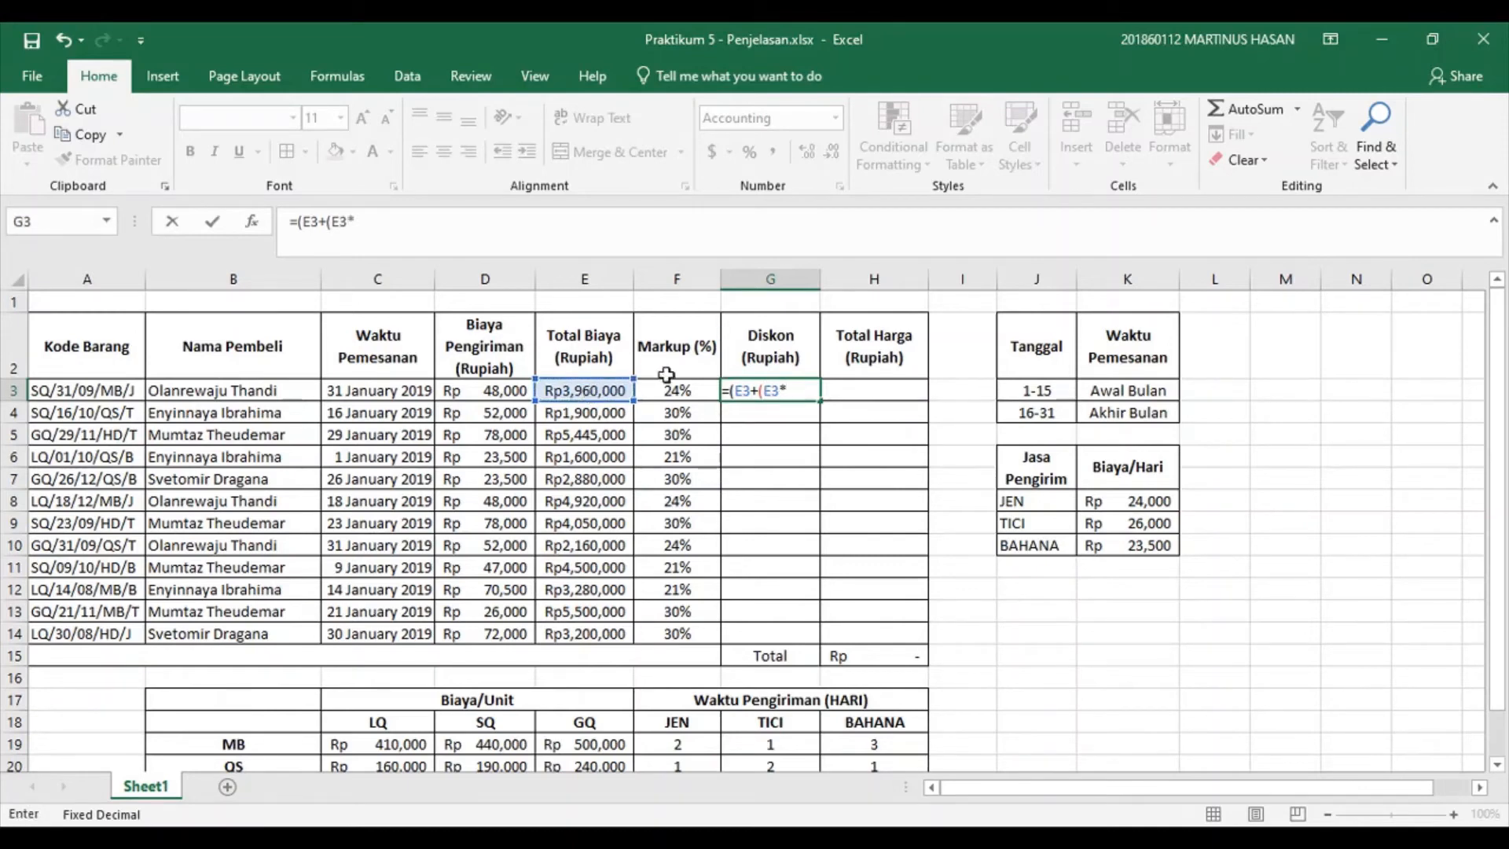
click(688, 393)
text()))
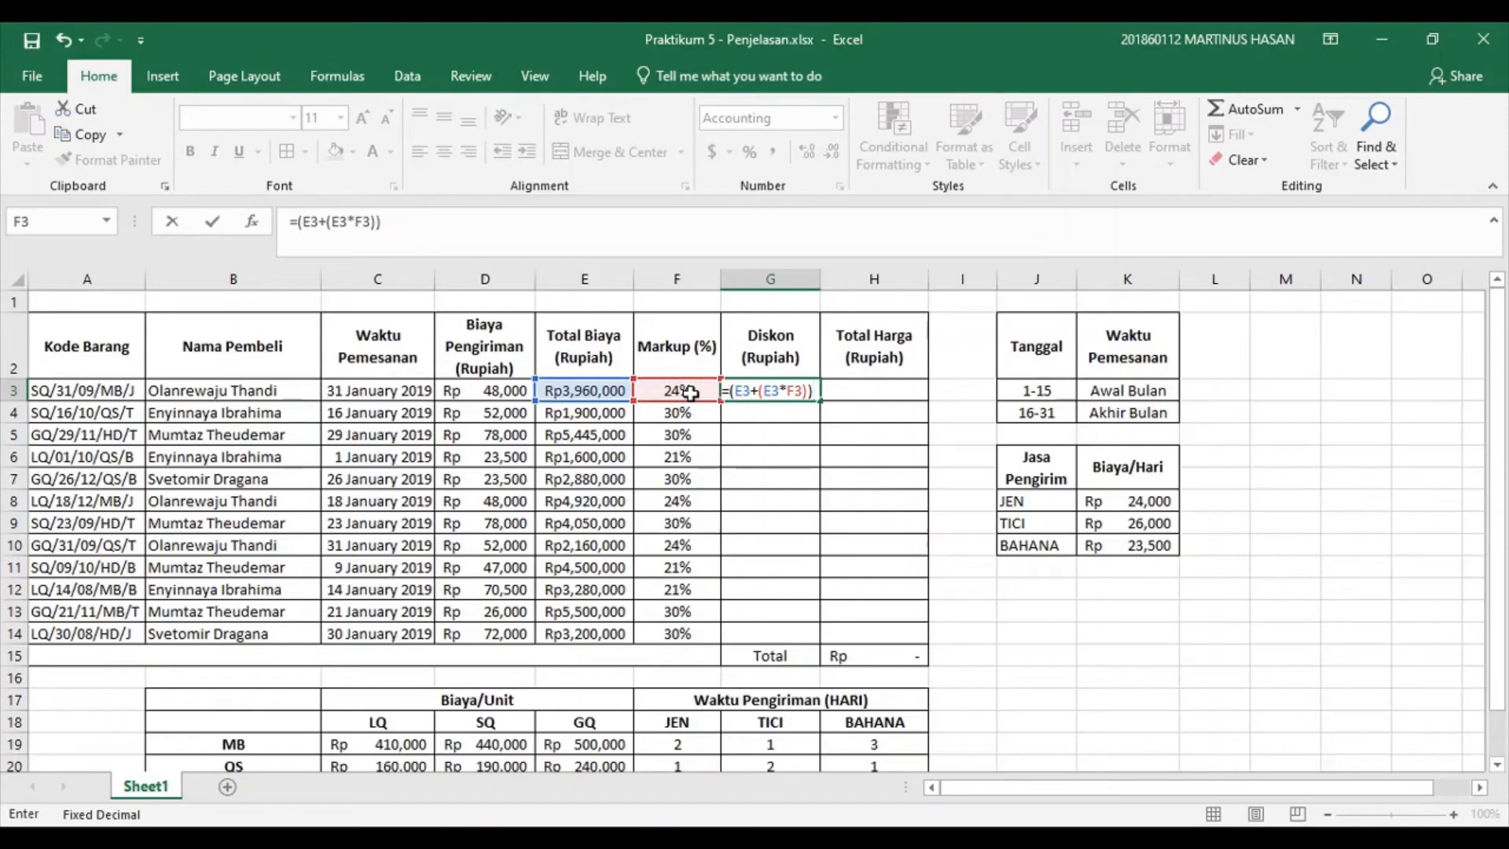
Multiply the marked-up cost by an IF function whose condition opens with AND.
text(*()
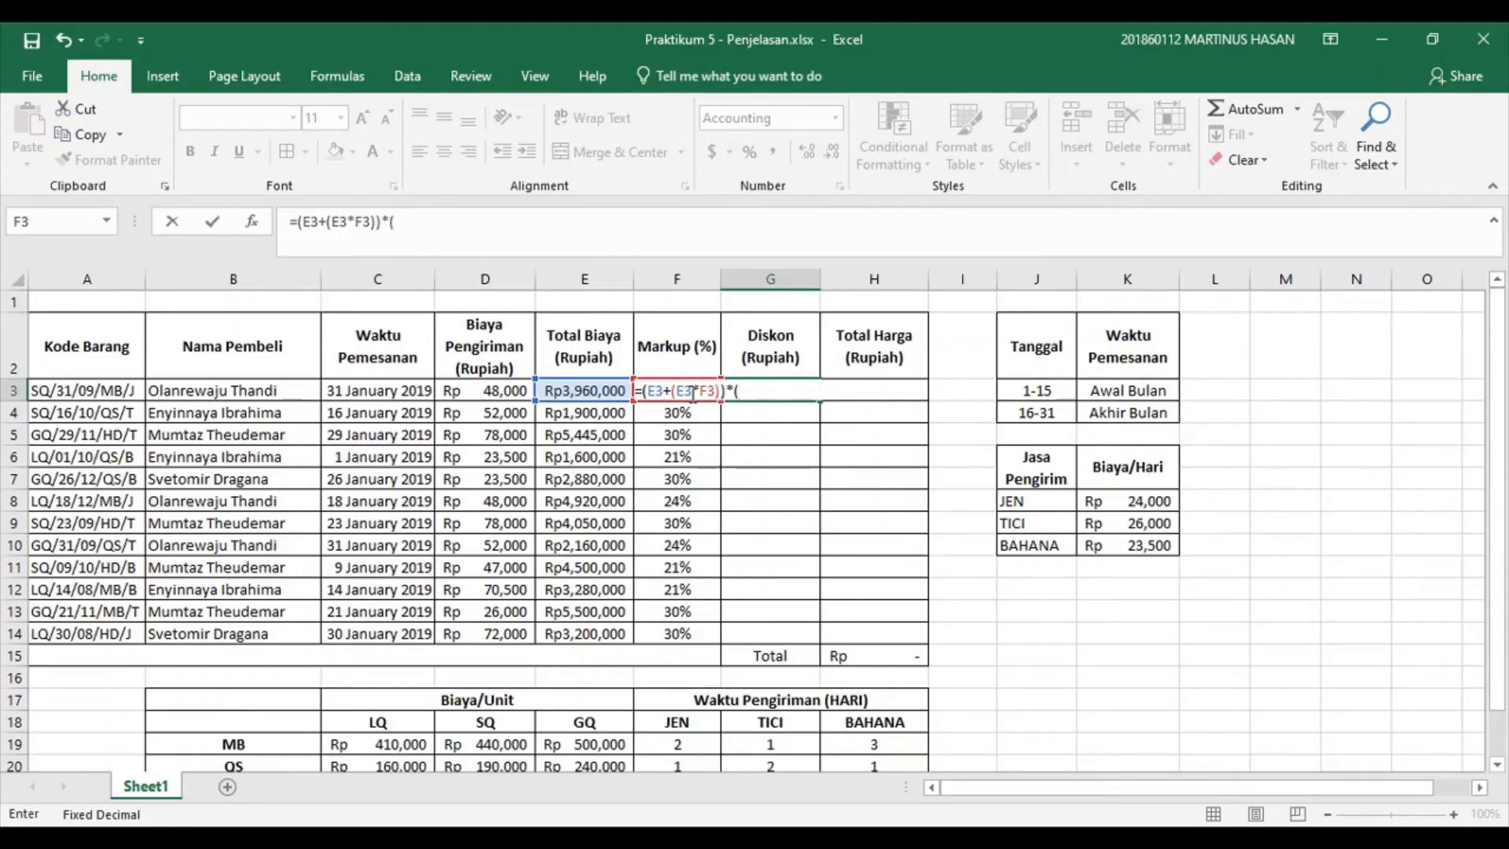
key(BackSpace)
text(if(am)
key(BackSpace)
text(nd()
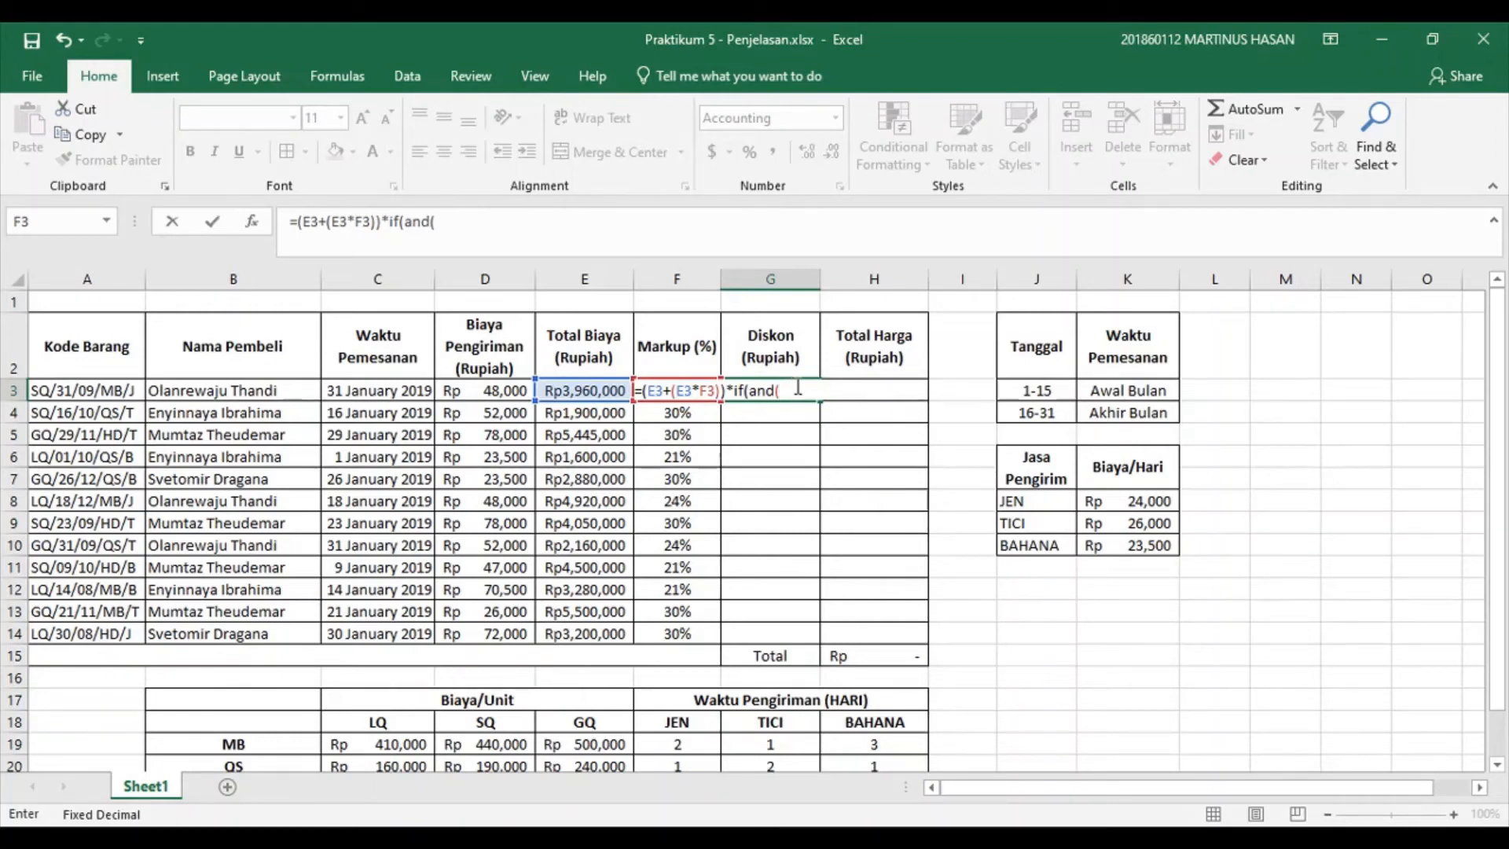
text(mid()
text(value()
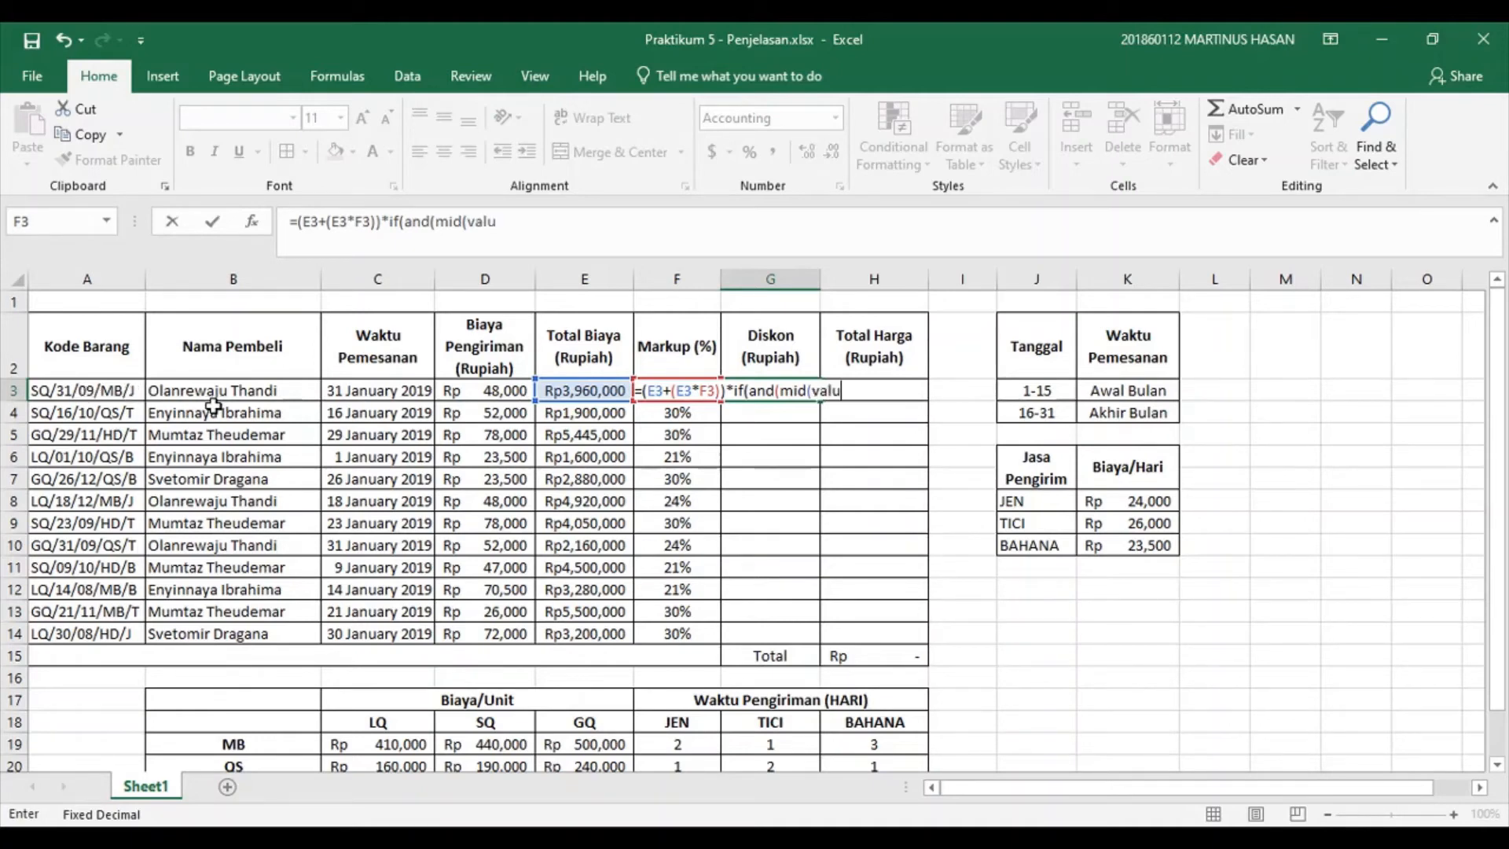
click(101, 392)
text(,)
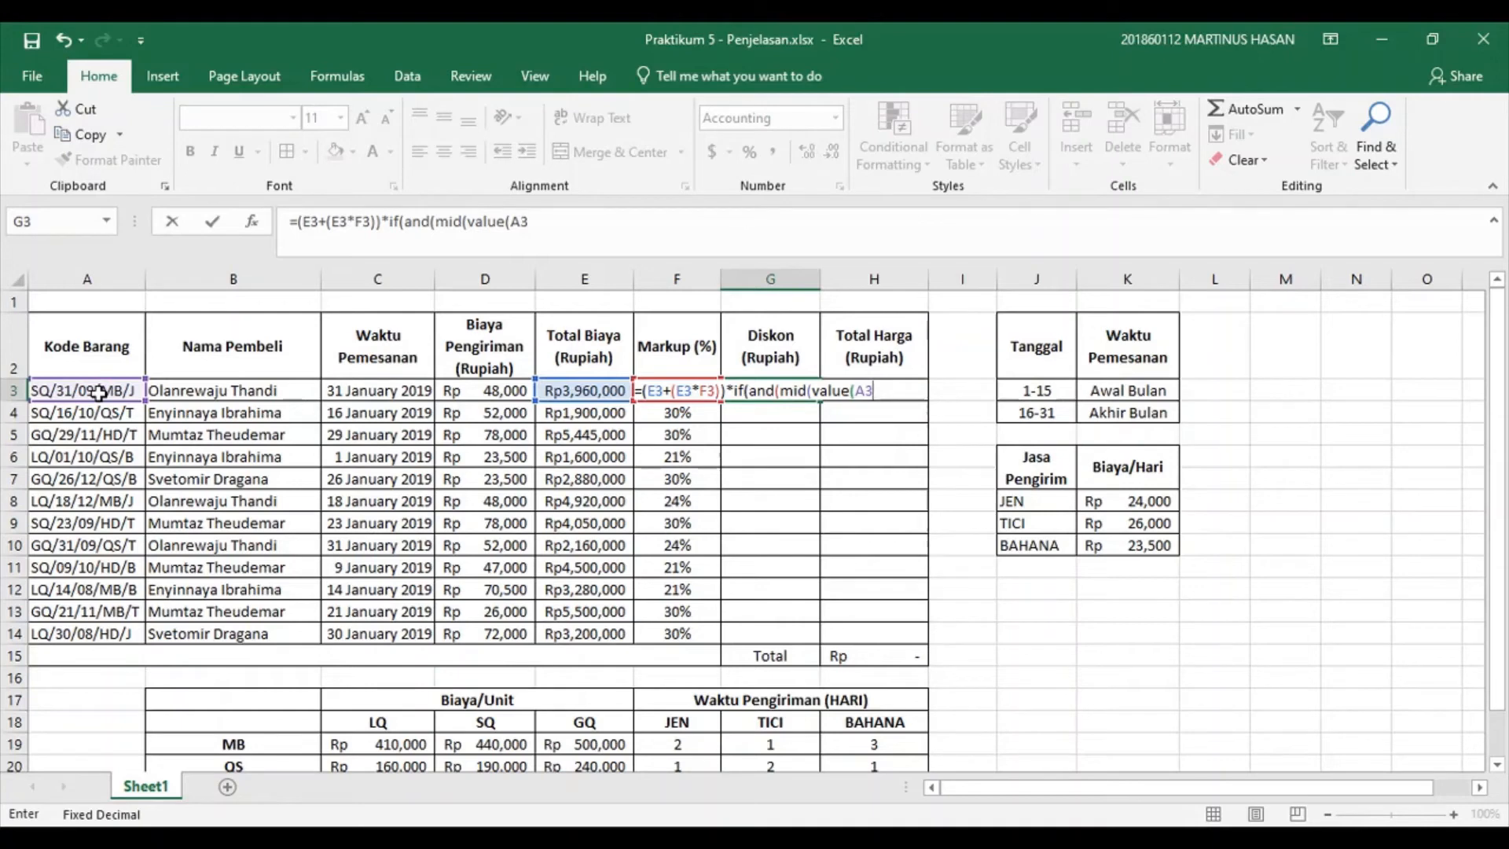
key(BackSpace)
key(BackSpace)
key(BackSpace)
key(BackSpace)
key(BackSpace)
key(BackSpace)
key(BackSpace)
key(BackSpace)
key(BackSpace)
key(BackSpace)
key(BackSpace)
key(BackSpace)
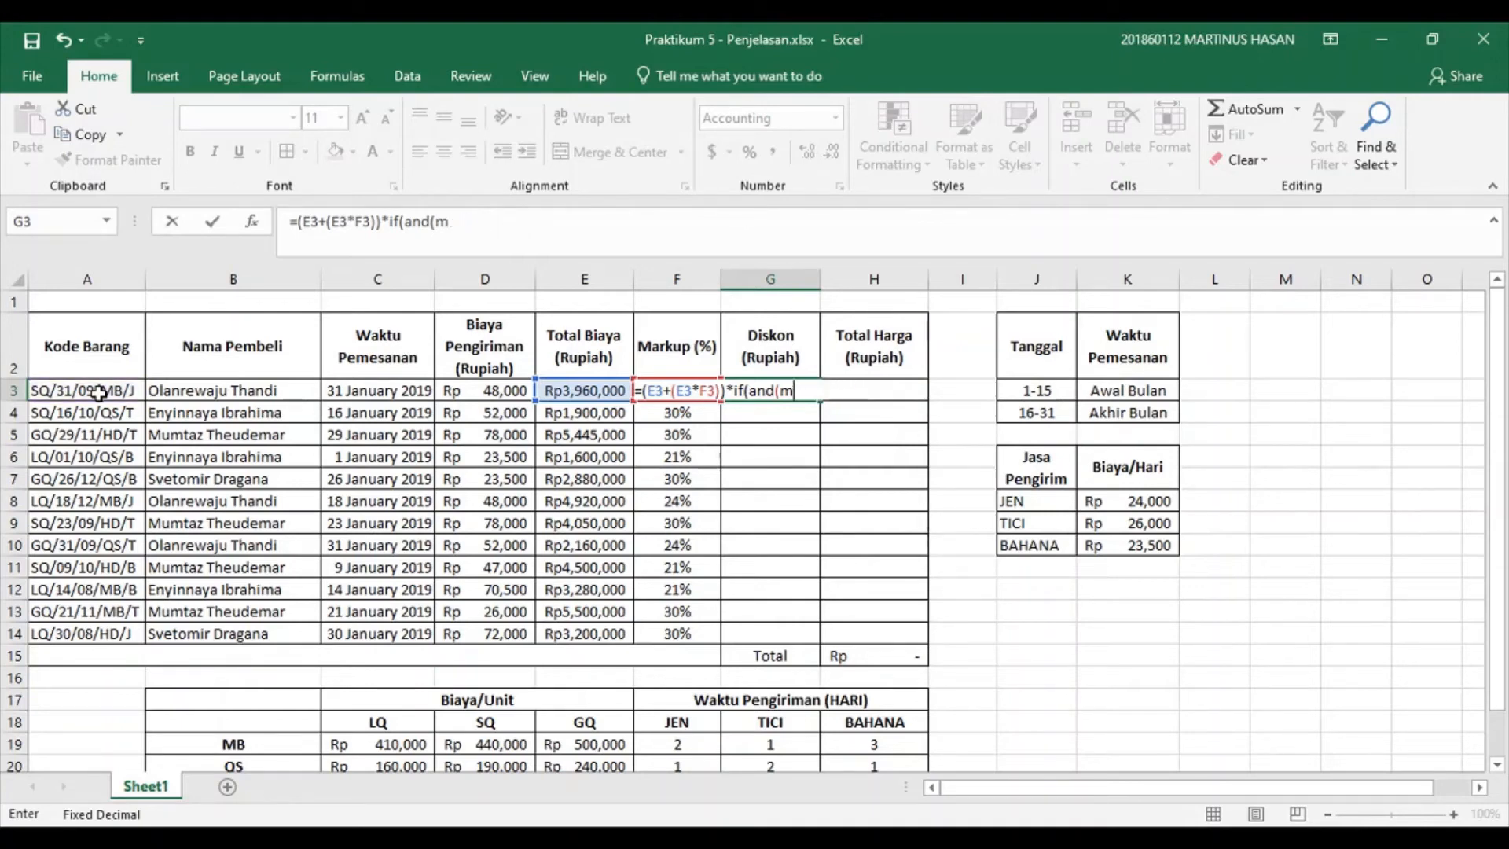
Set the AND's first condition to value(mid(A3,7,2))<10, reading the two digits from the item code.
text(value(mid()
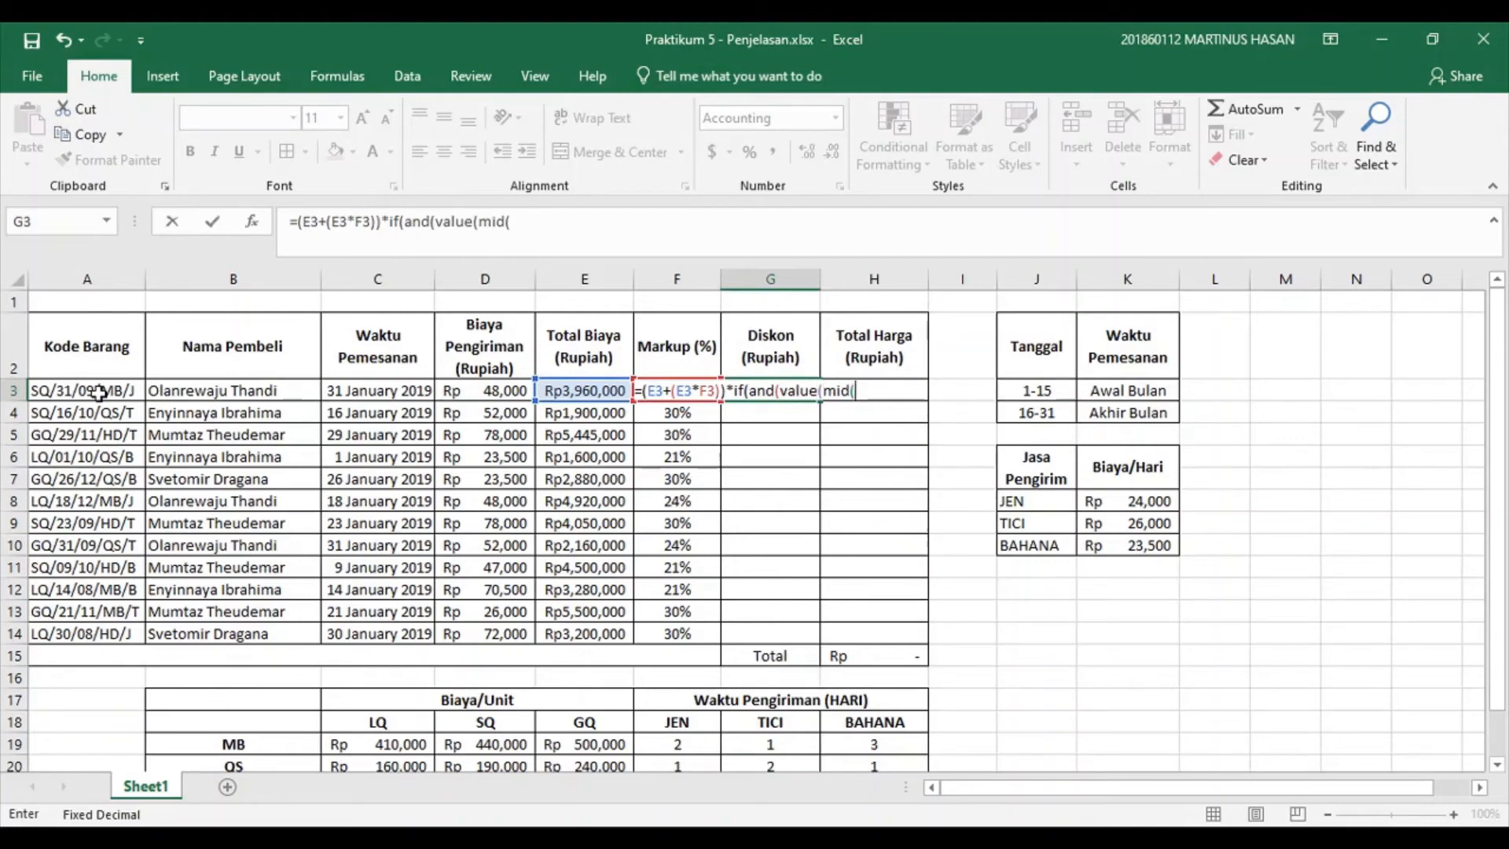
click(107, 397)
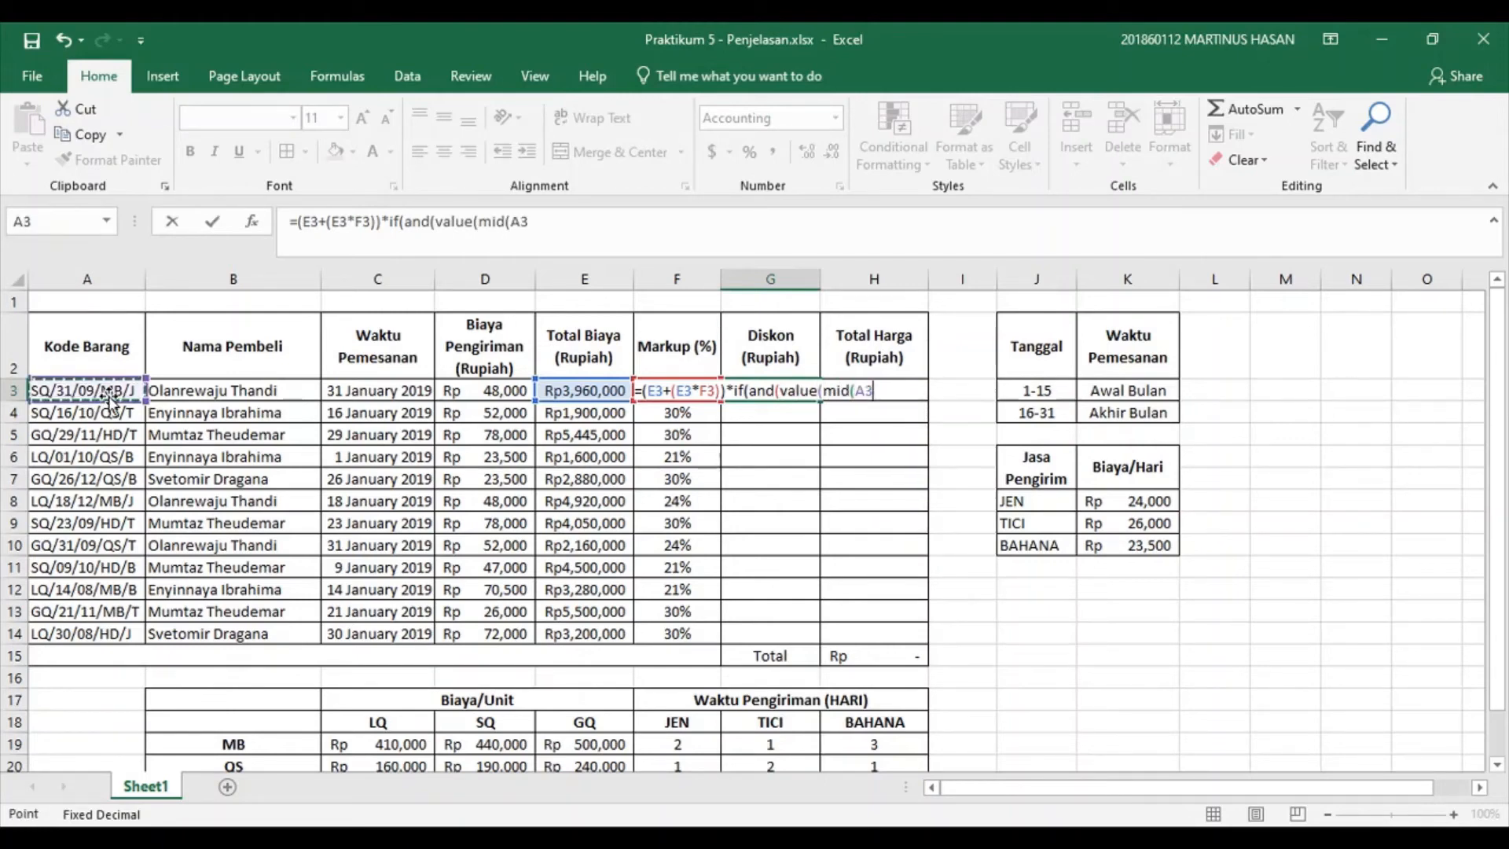
text(,)
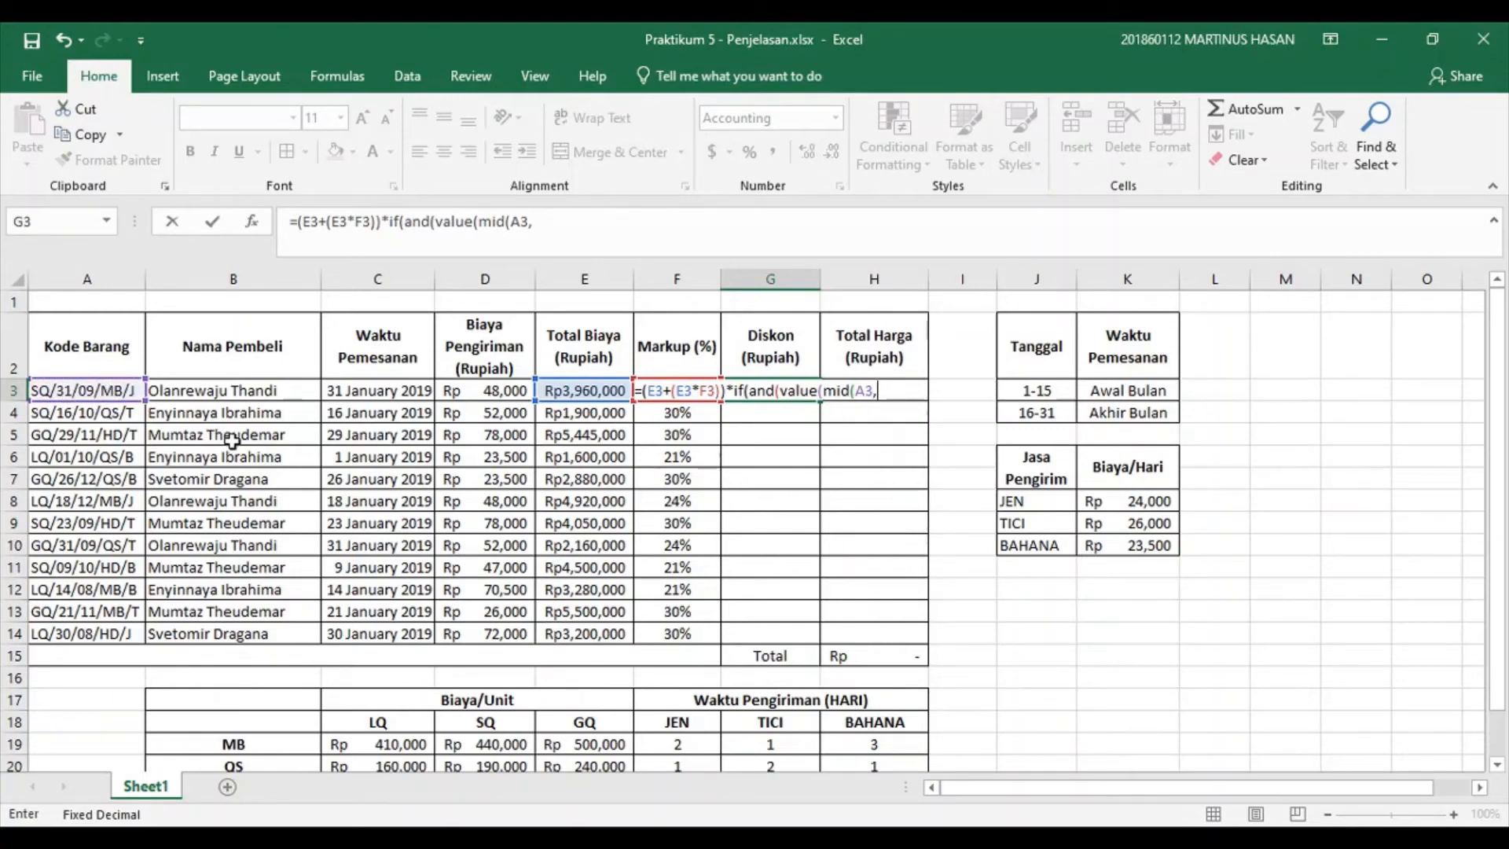
text(7,2)))
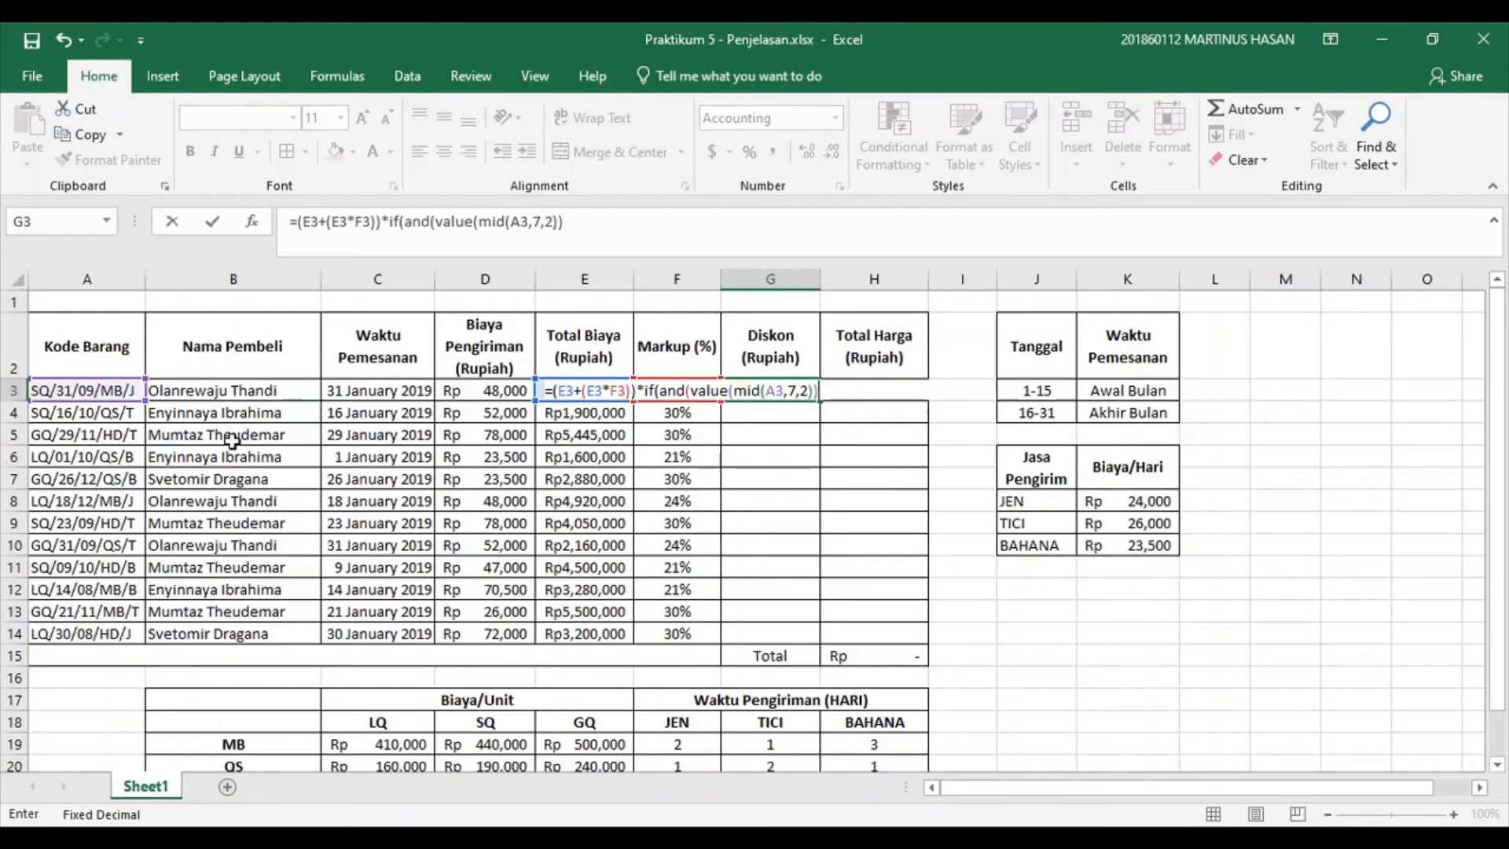
text(<10,)
Add day(C3)>15 as the AND's second condition and return 9% when both conditions hold.
text(day()
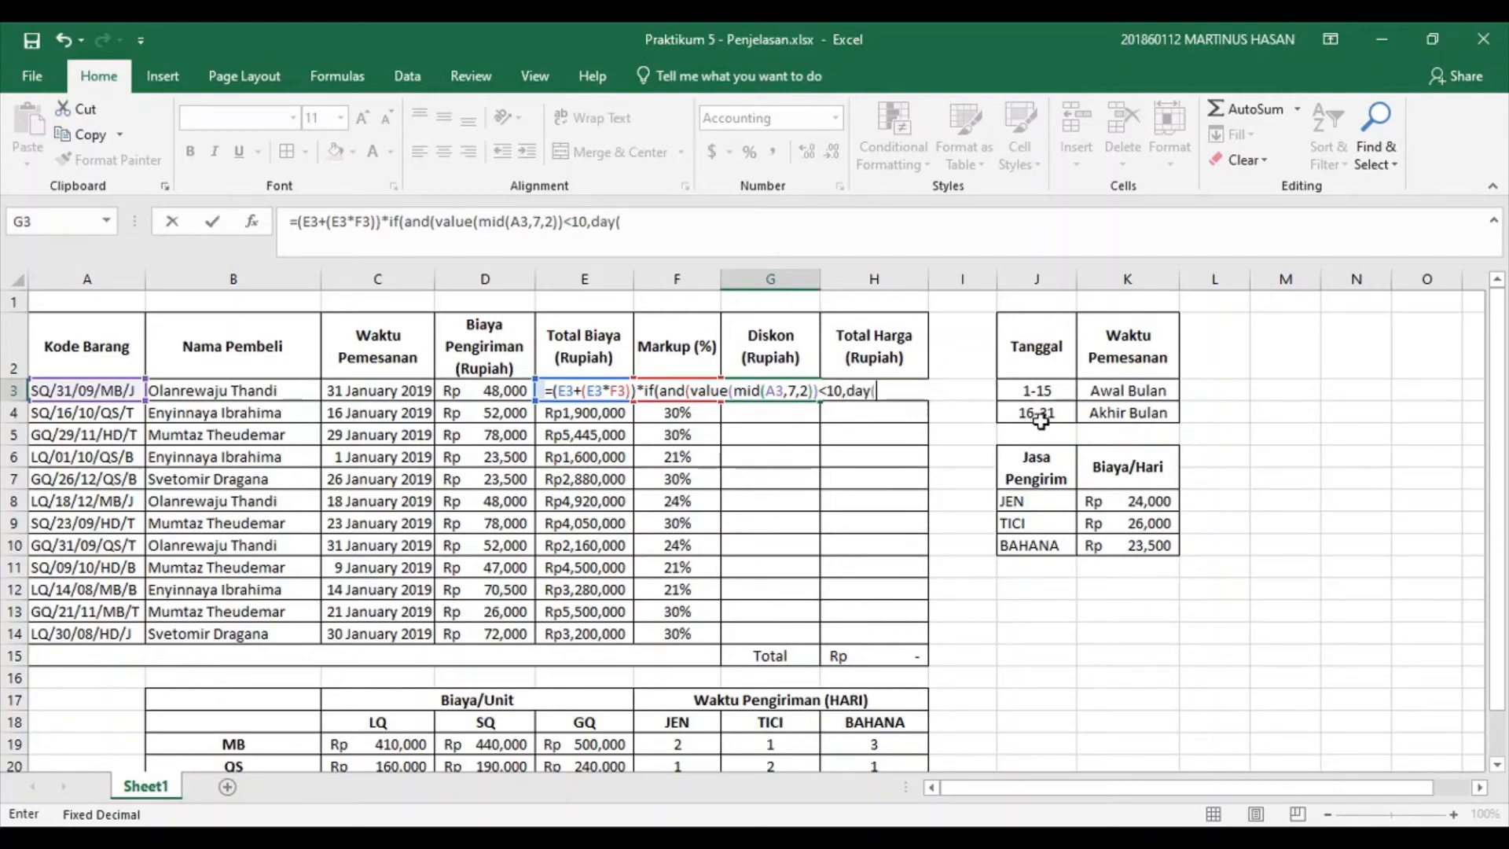
click(376, 392)
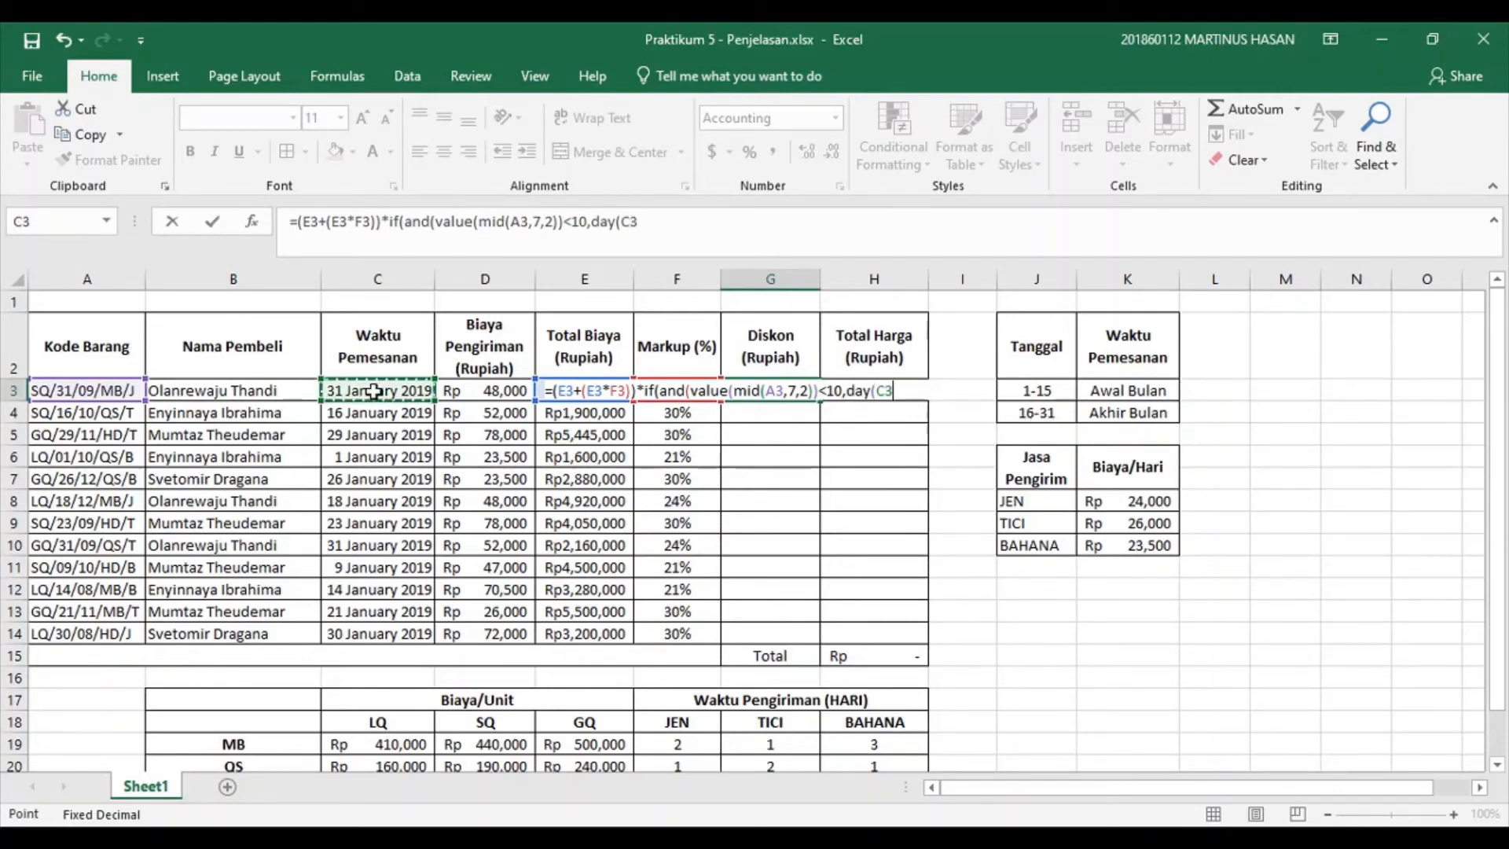
text()>15)
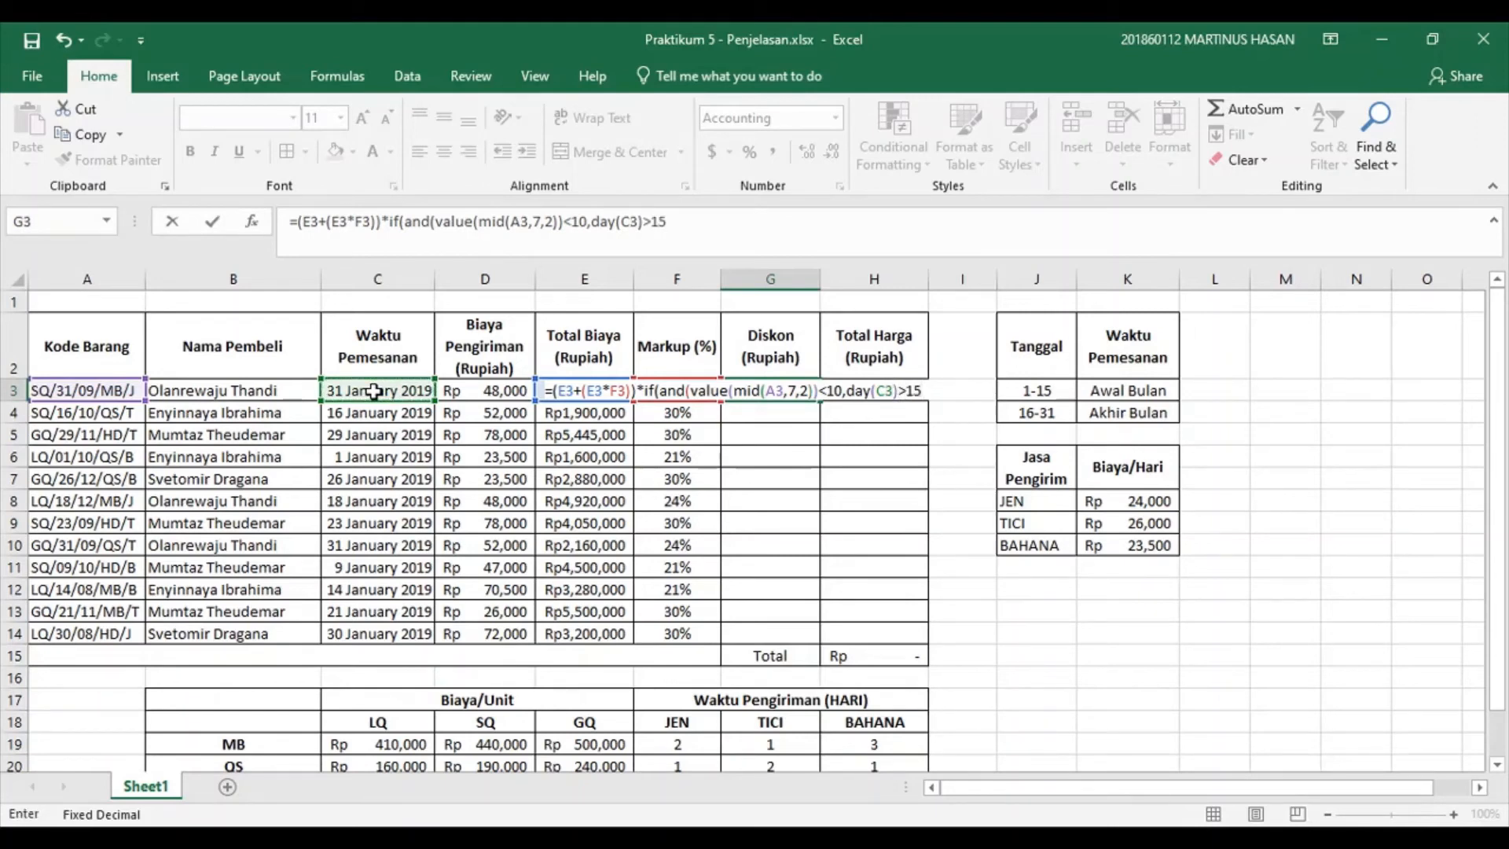
text(),9%,)
Nest a second IF with AND whose first condition is day(C3)<16.
text(if()
text(and()
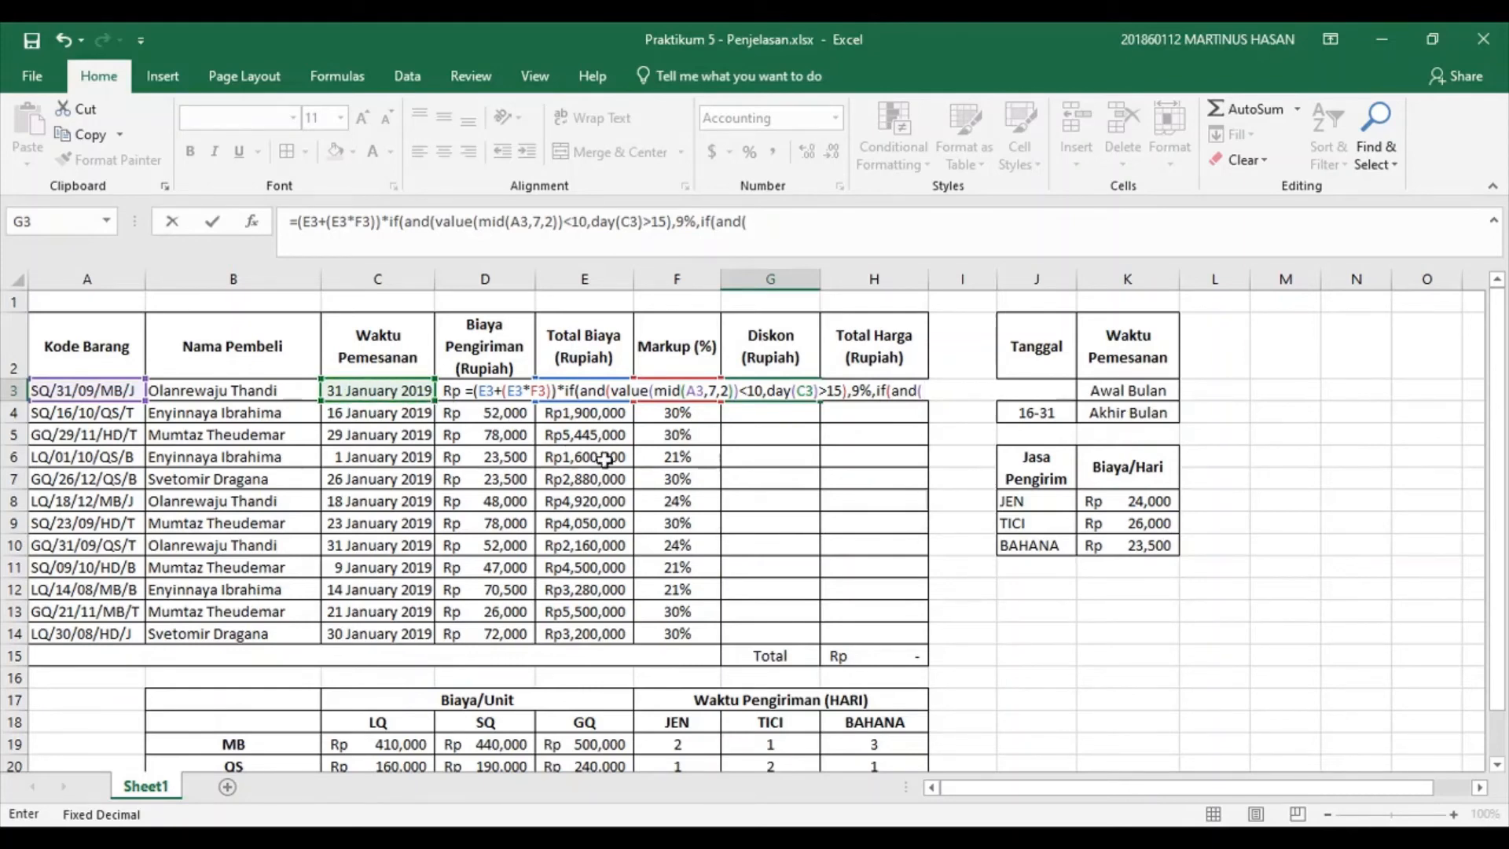
text(day()
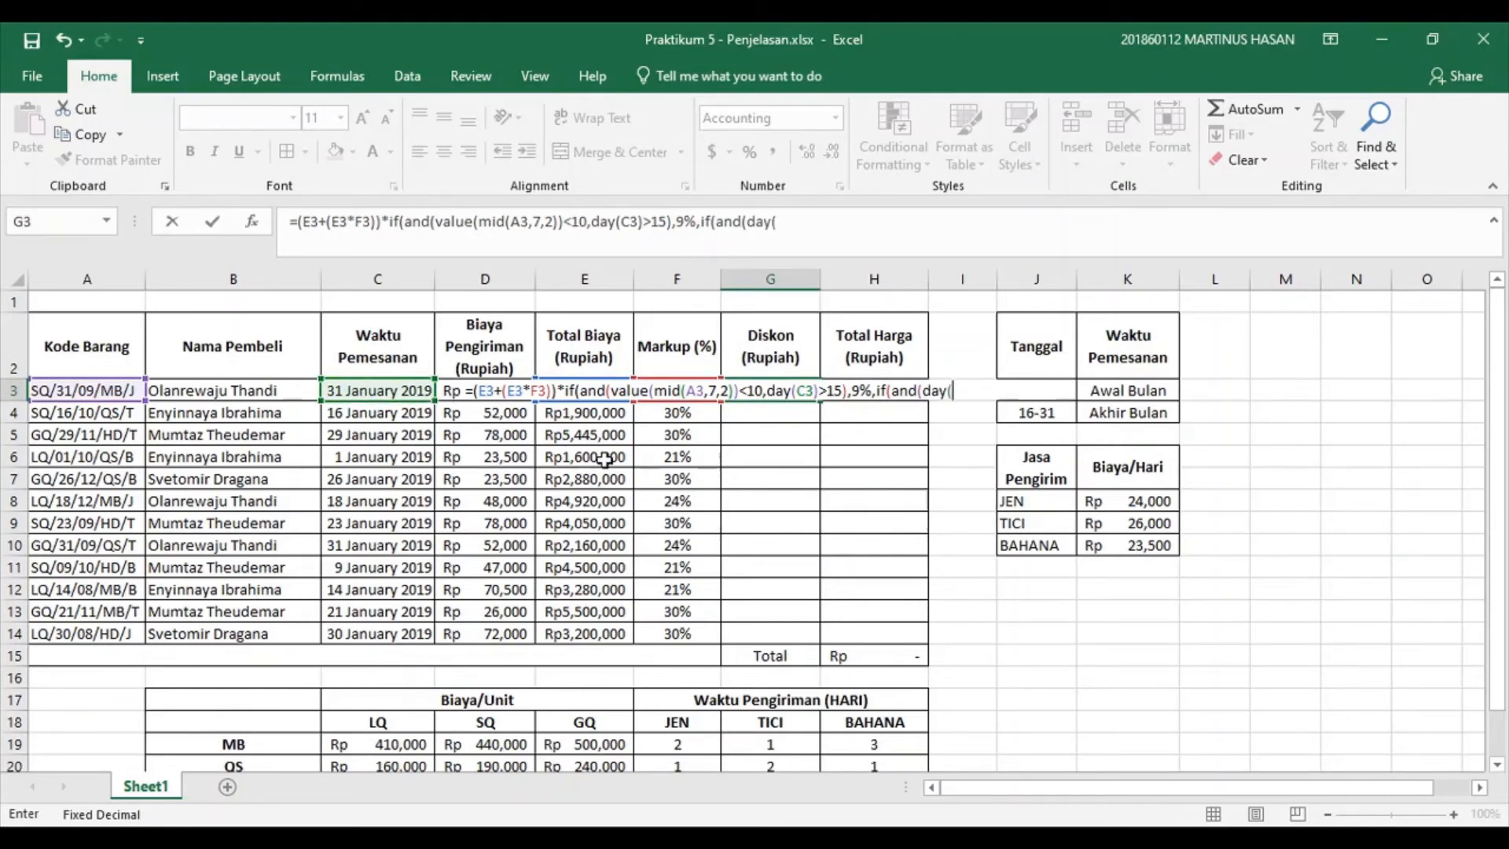
click(401, 399)
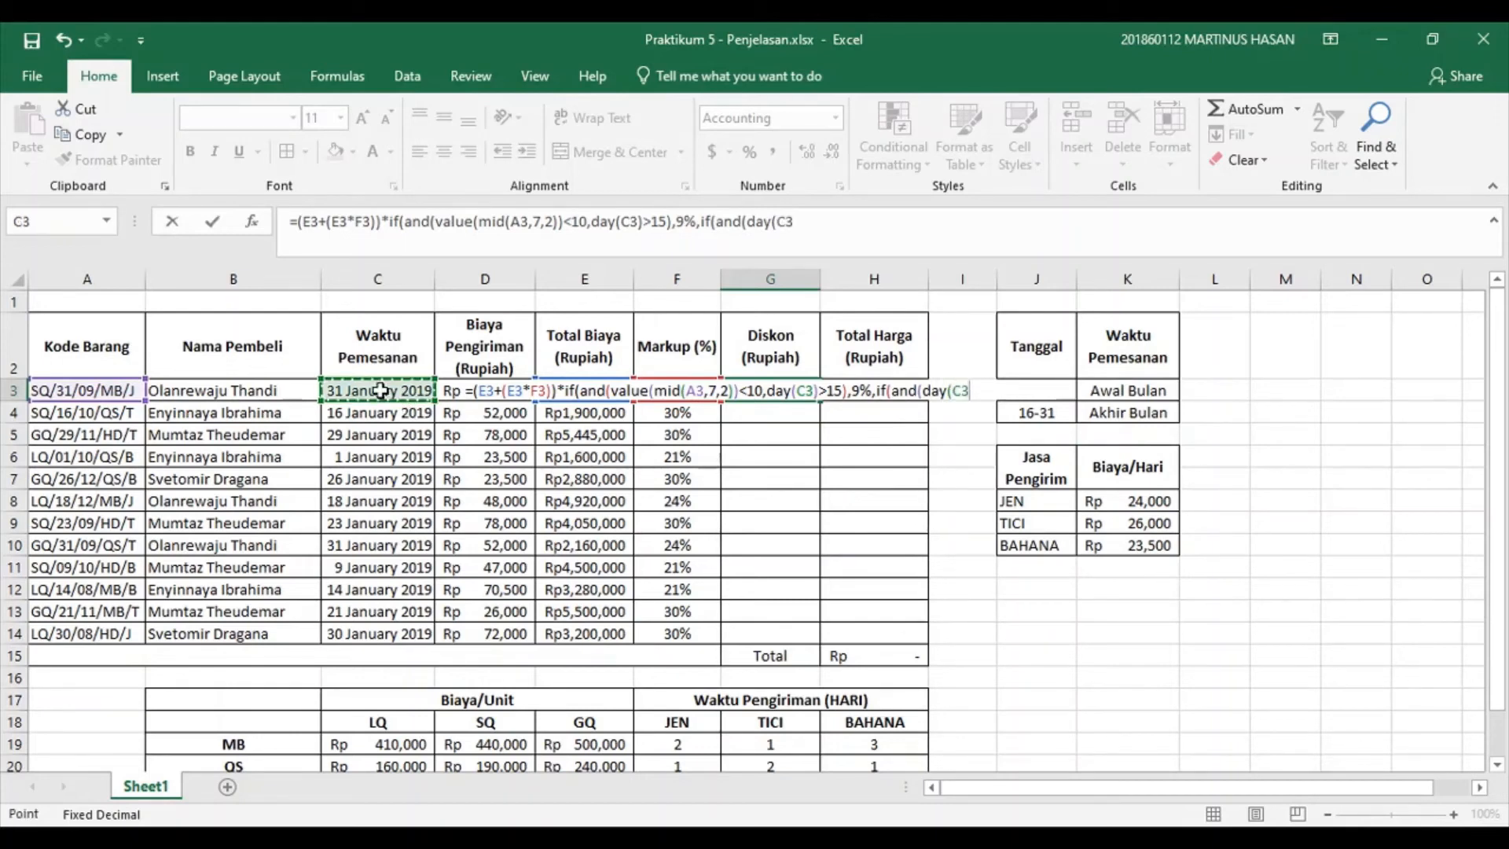
text()<16)
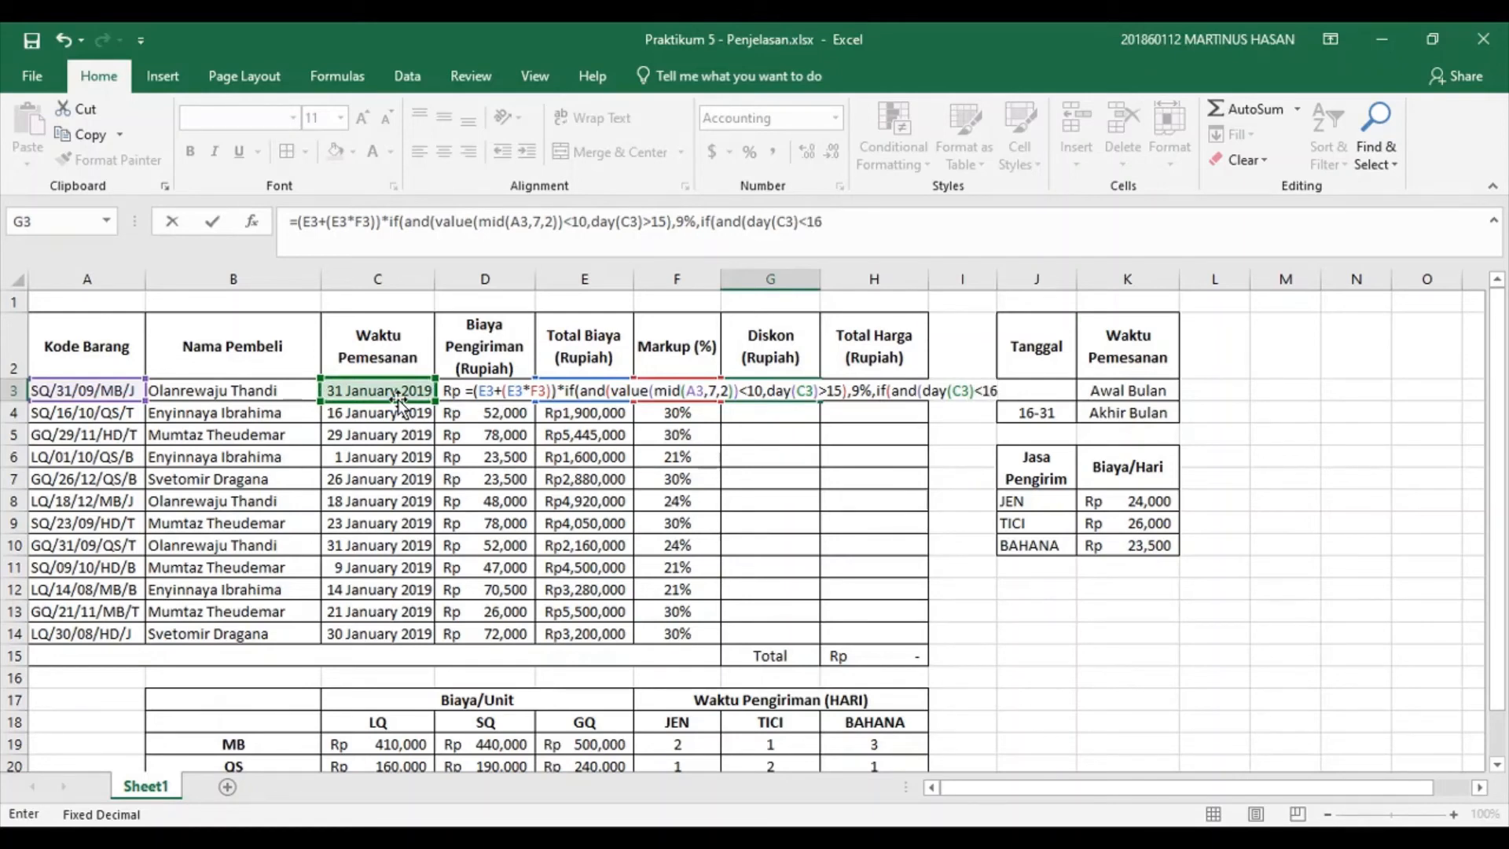
Add NOT B3 equal to the buyer's name shown in B4, return 7% if true and 0% otherwise, and enter the Diskon formula.
text(,not()
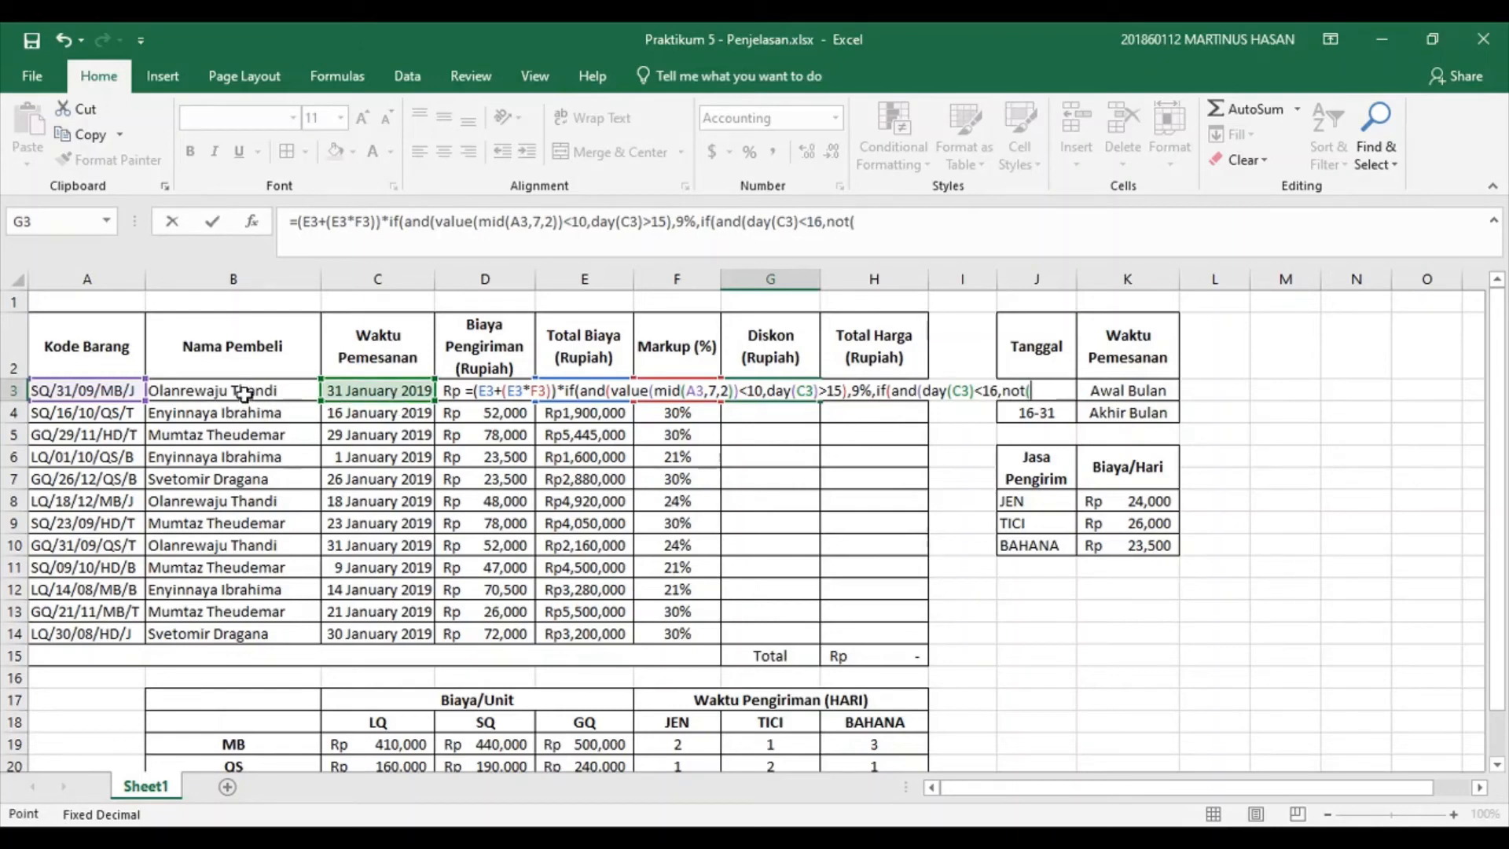
click(239, 396)
text(="E)
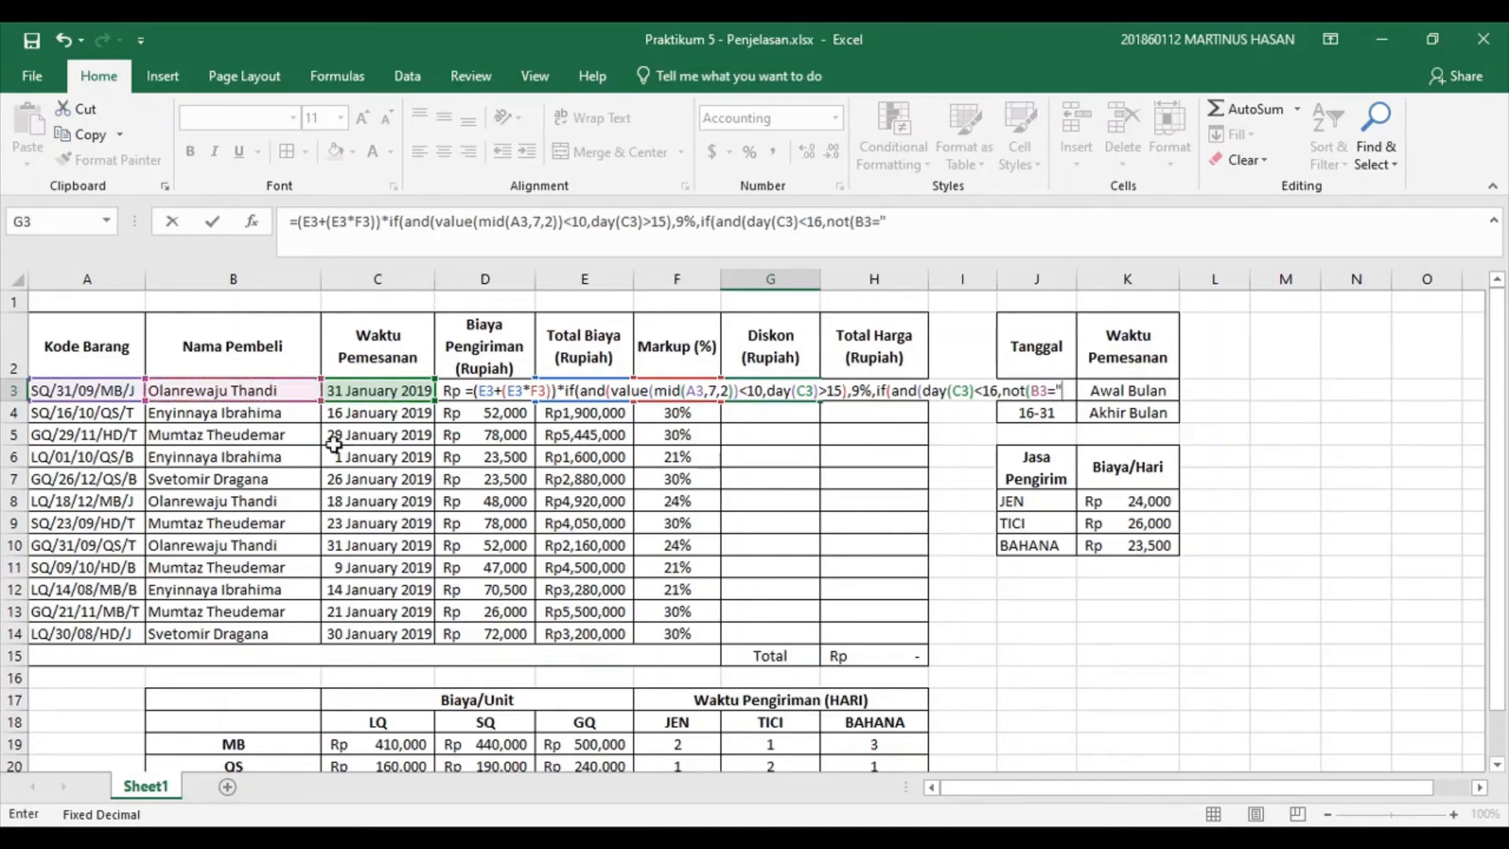
text(n)
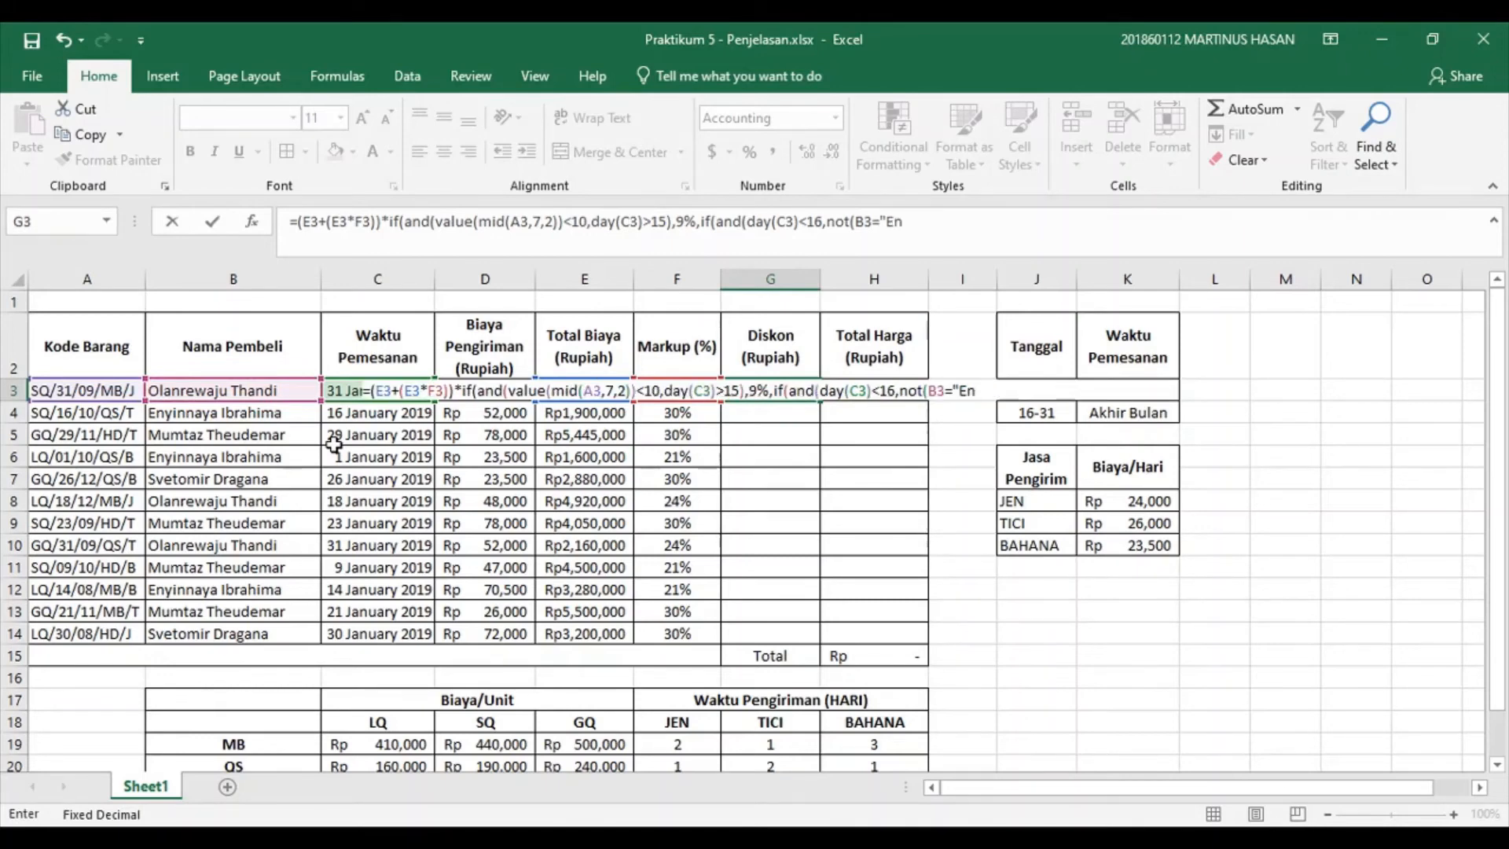
text(yinnaya)
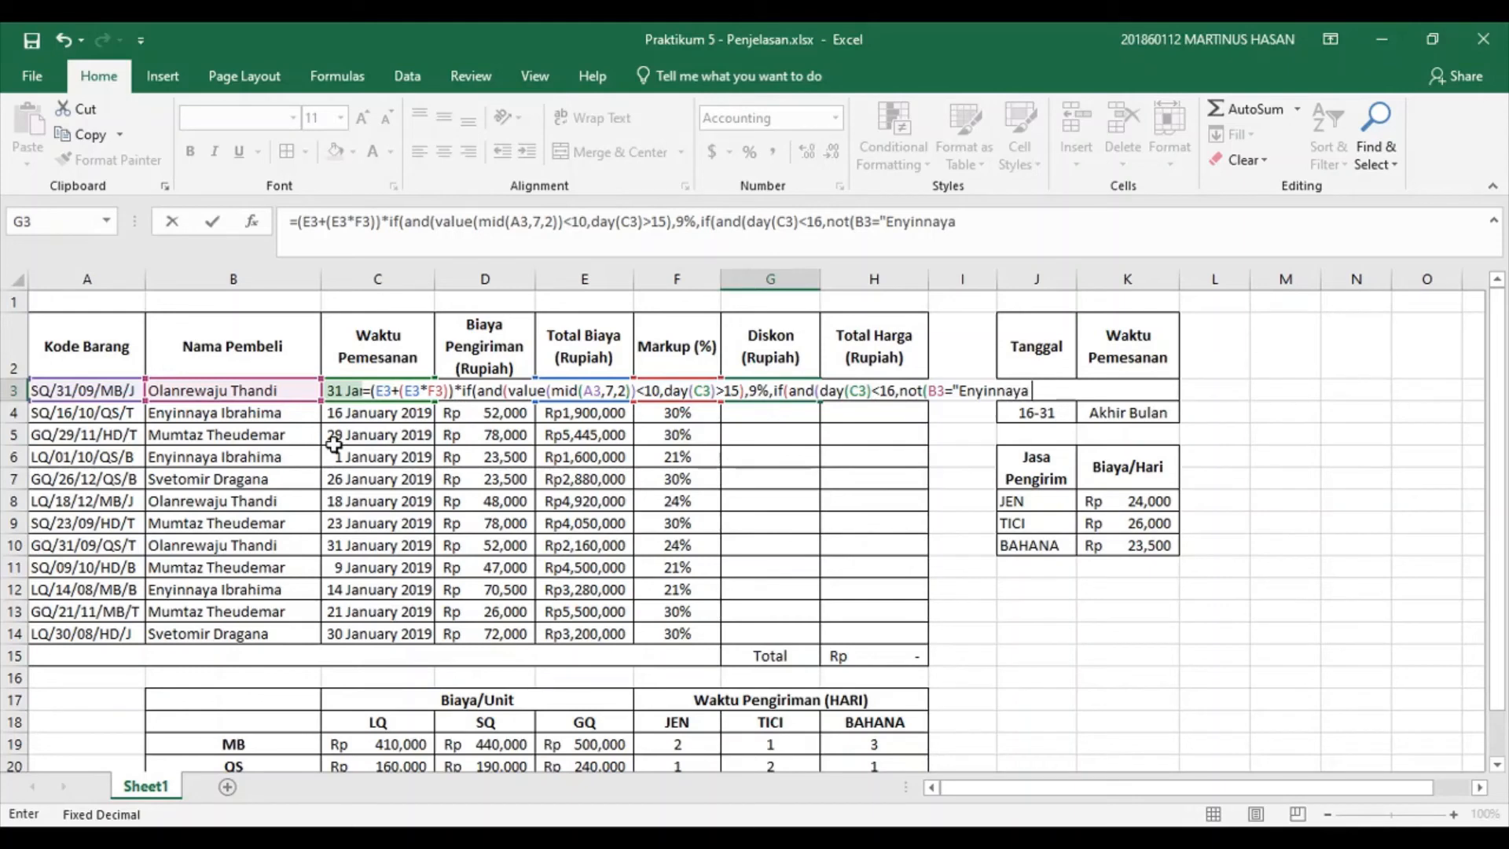
text( Ibrahima")
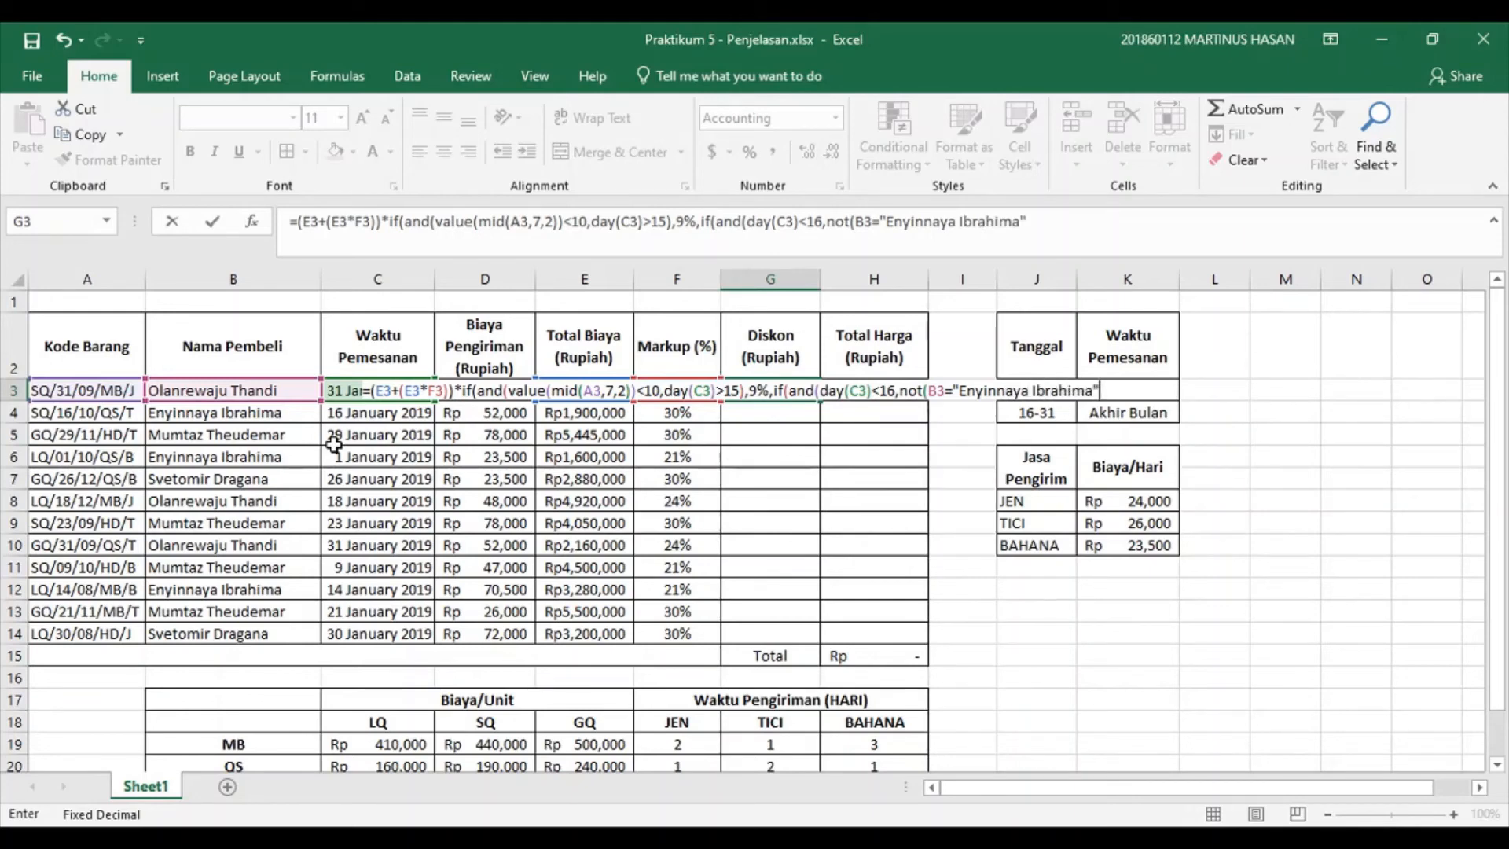
text()),7%,0%)))
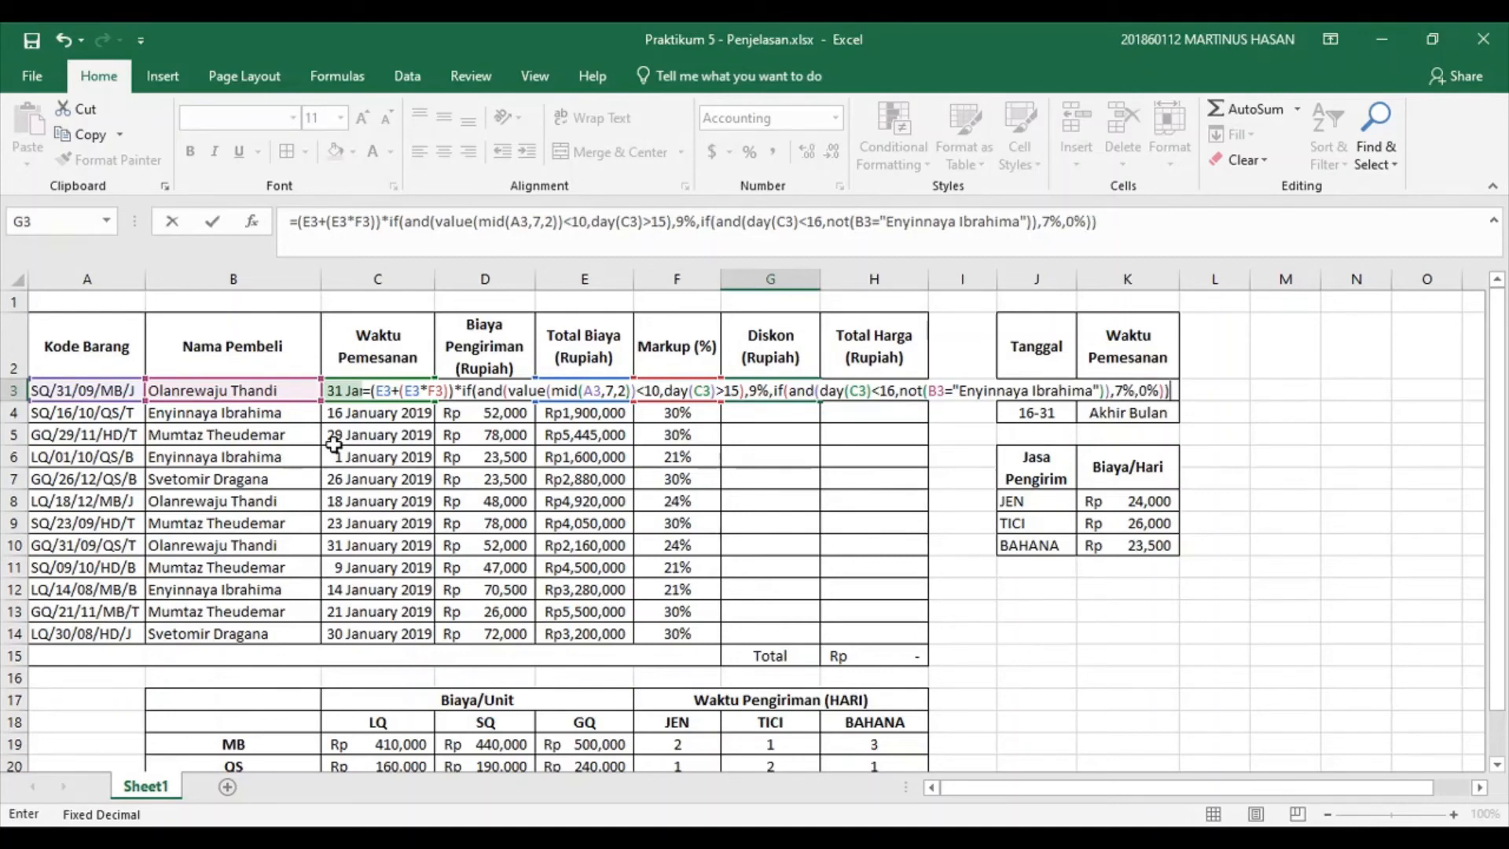
key(Return)
Copy the Diskon formula from G3 down through G14.
key(Up)
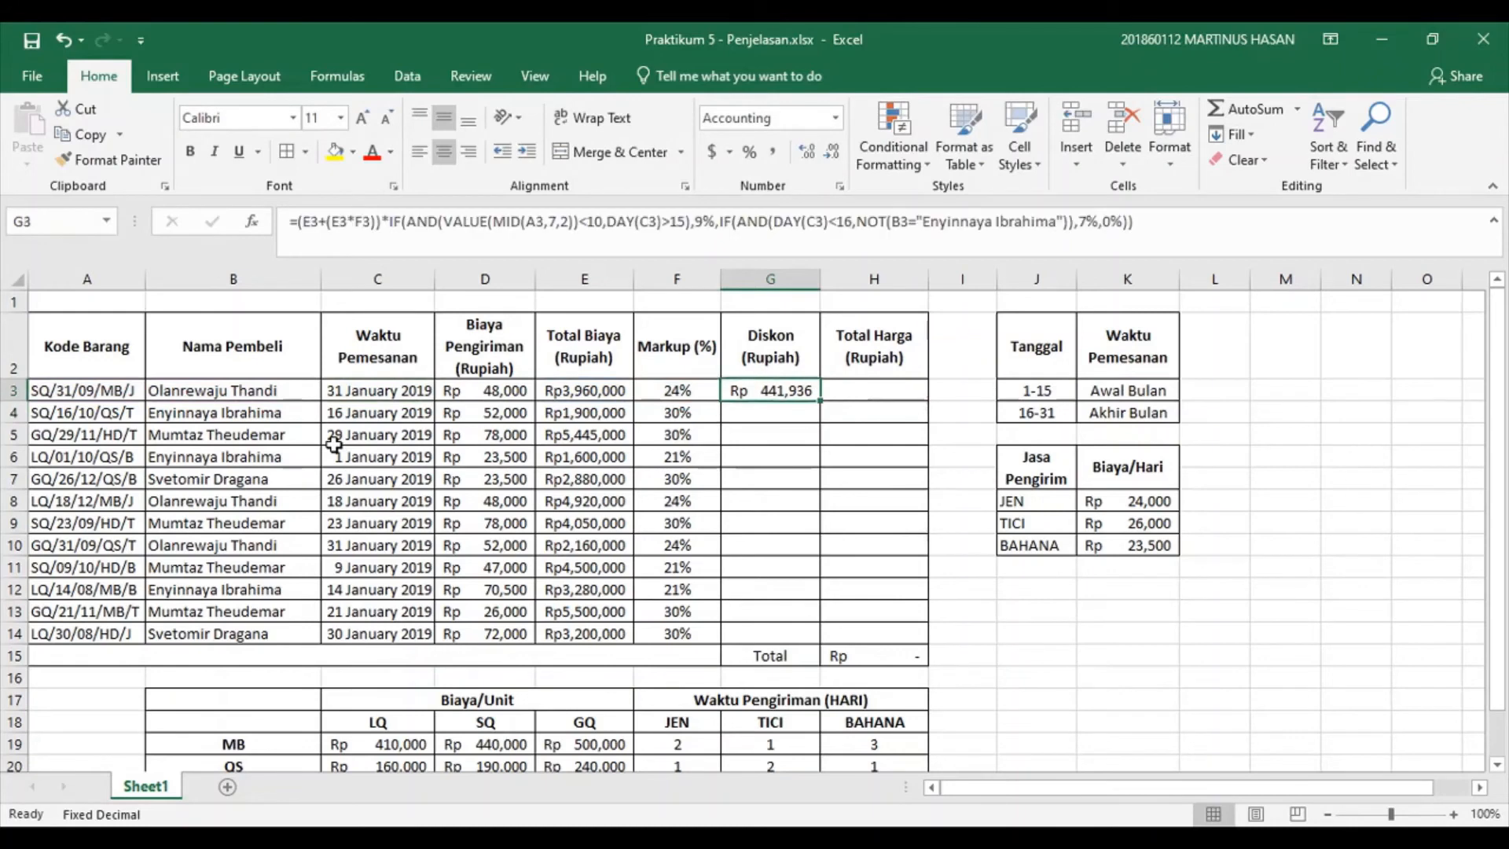
key(ctrl+c)
shift+click(769, 637)
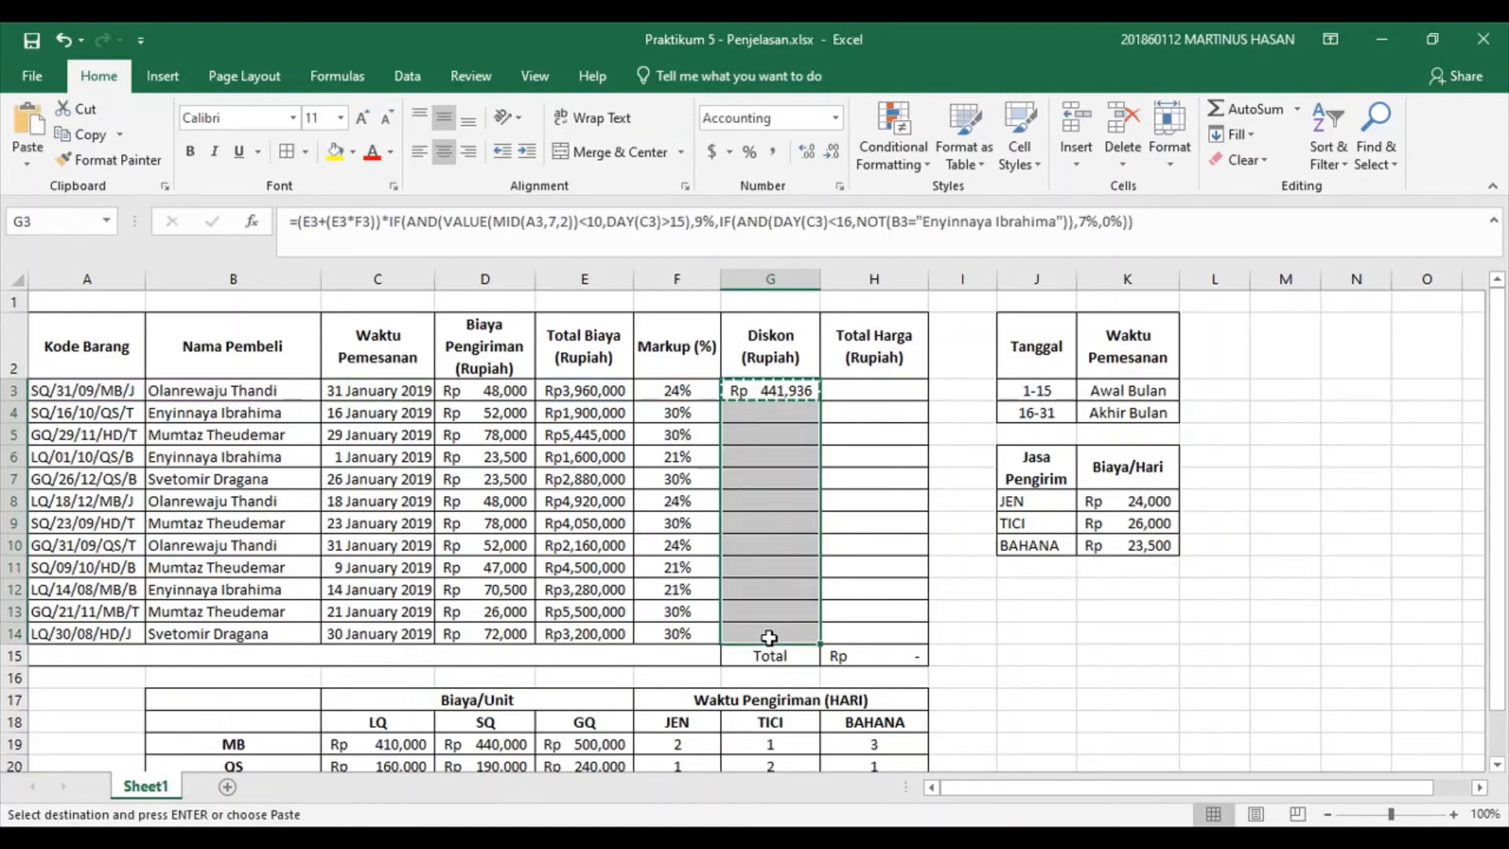
key(ctrl+v)
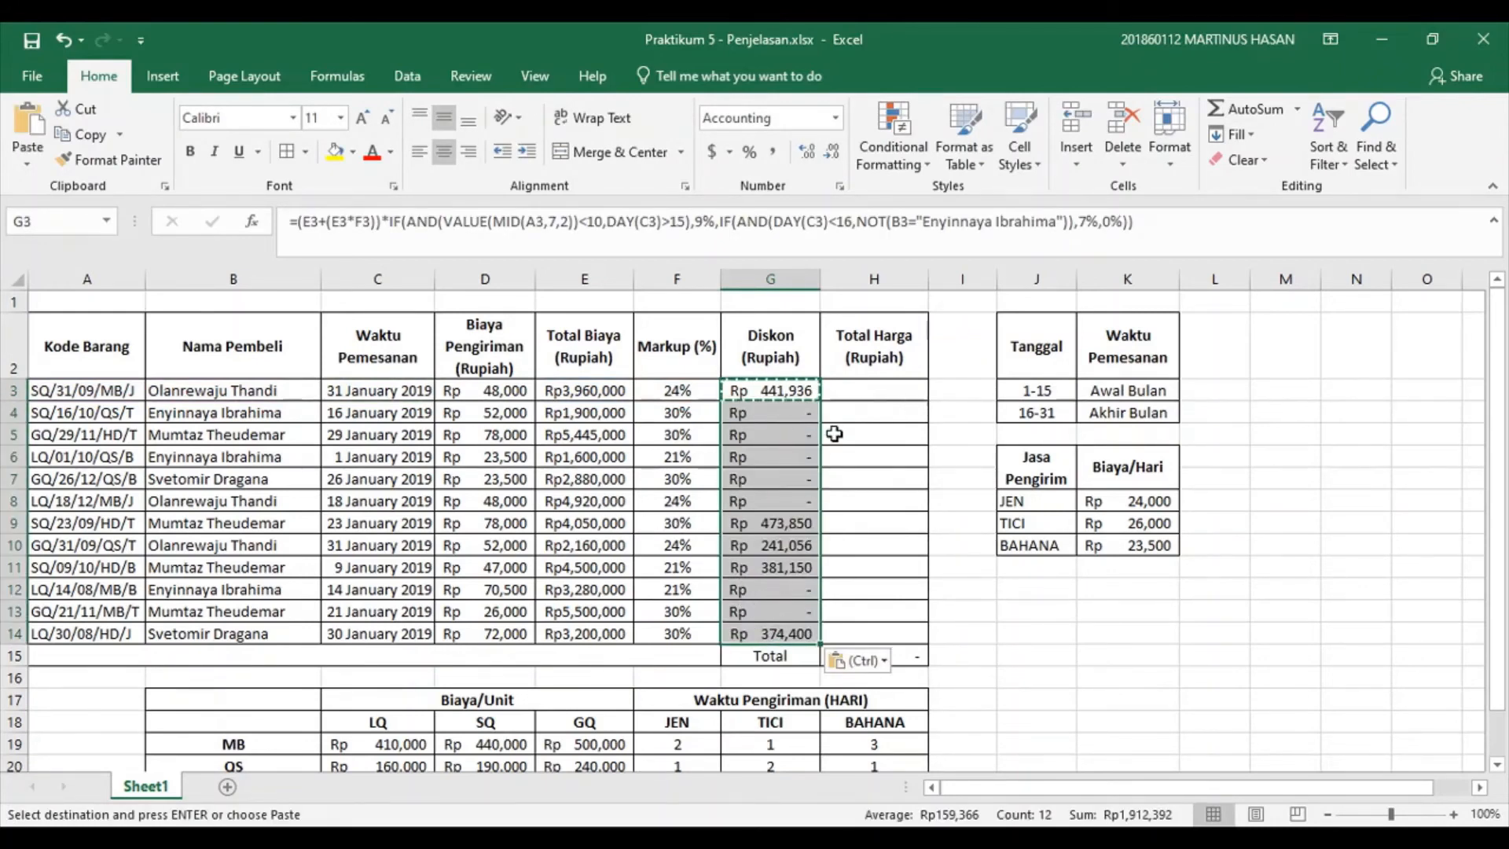
click(756, 585)
Start the Total Harga formula in H3 with an opening parenthesis and the sum of shipping cost and total cost, =(D3+E3.
click(882, 387)
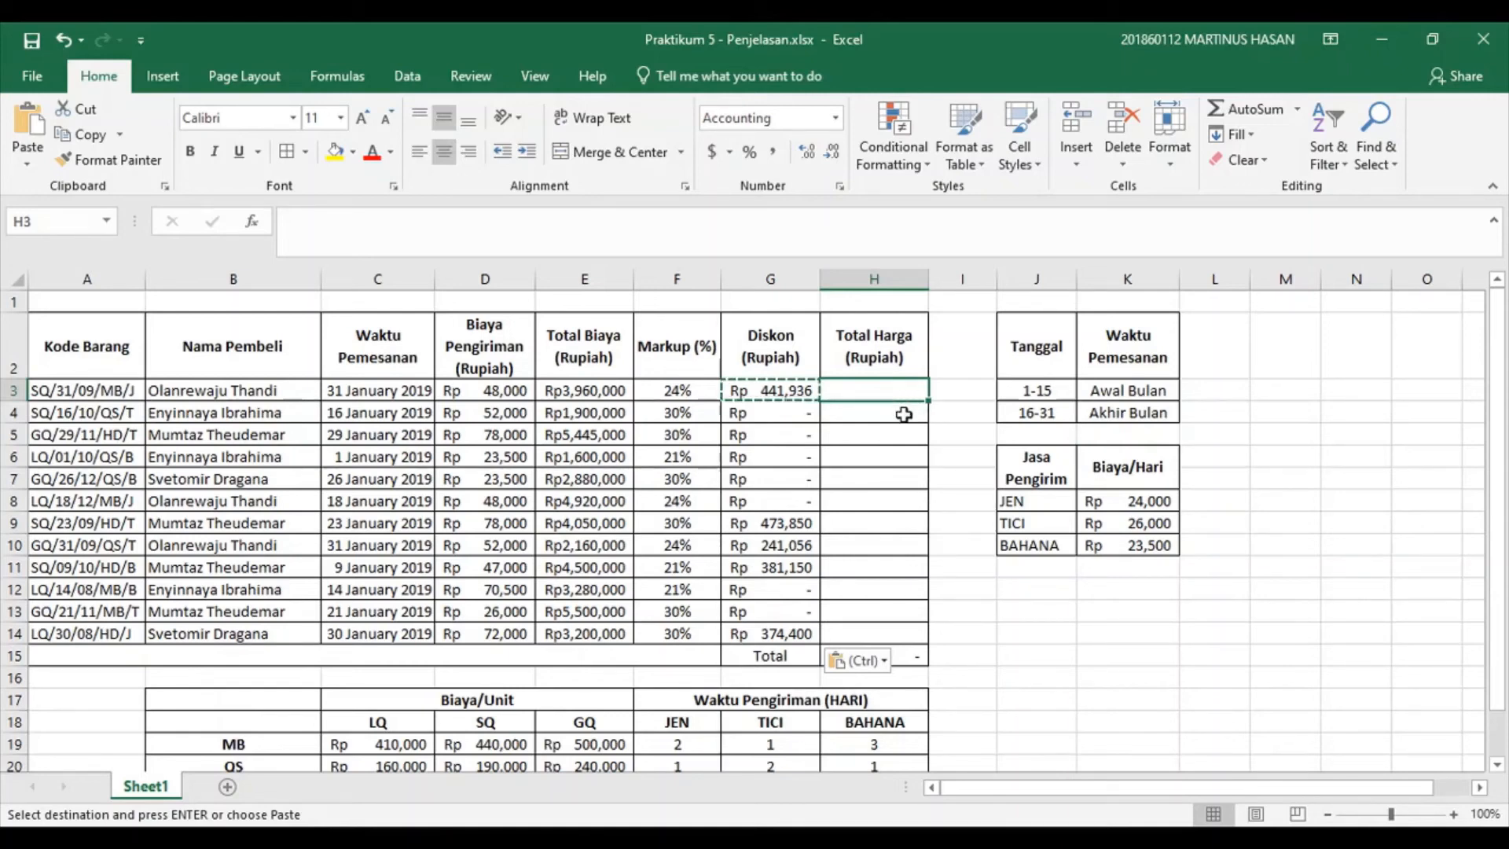
key(Escape)
text(=)
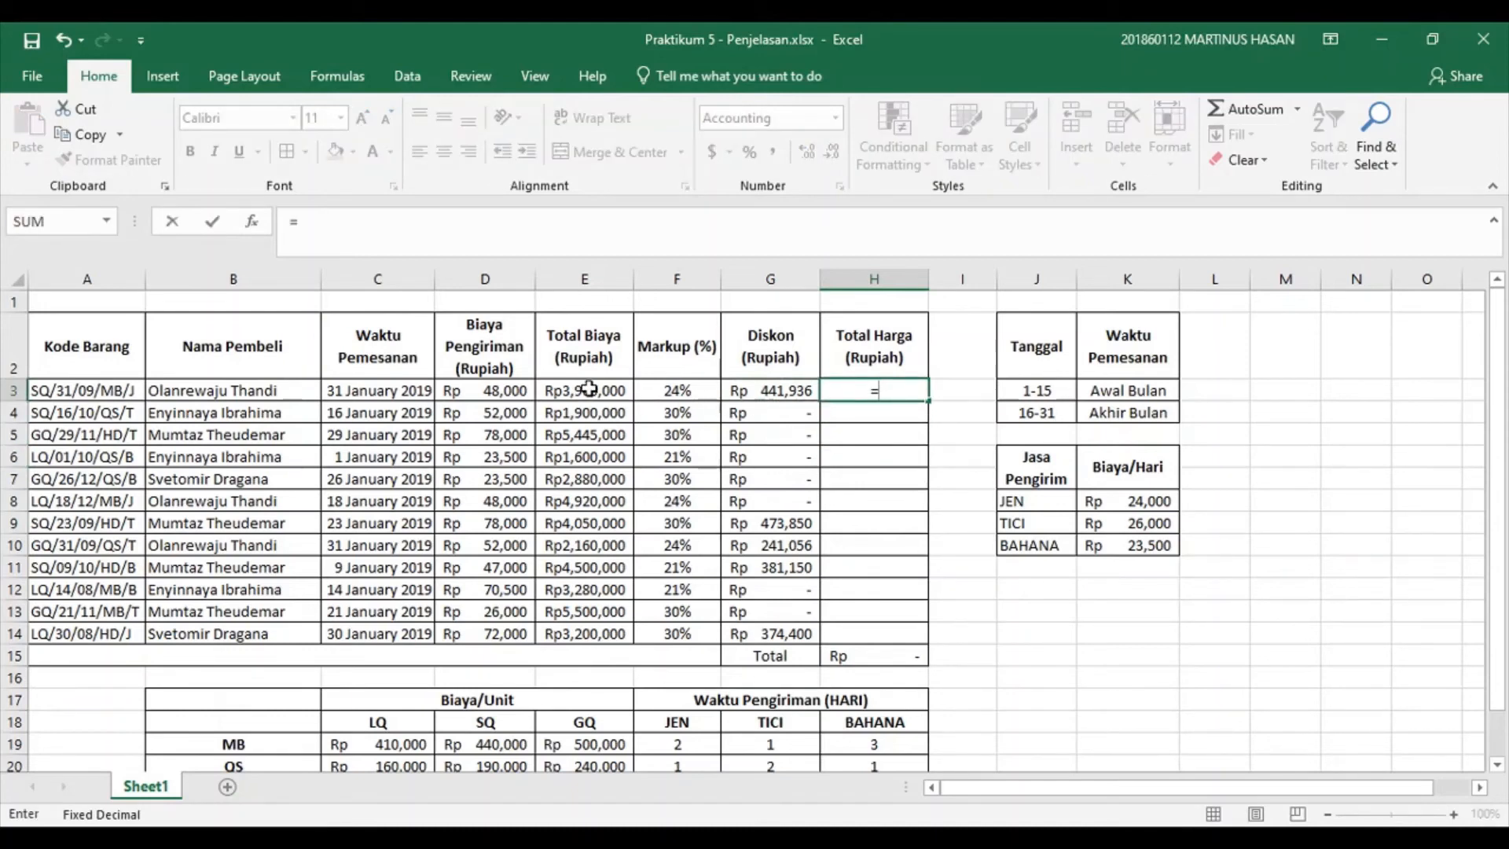
click(473, 393)
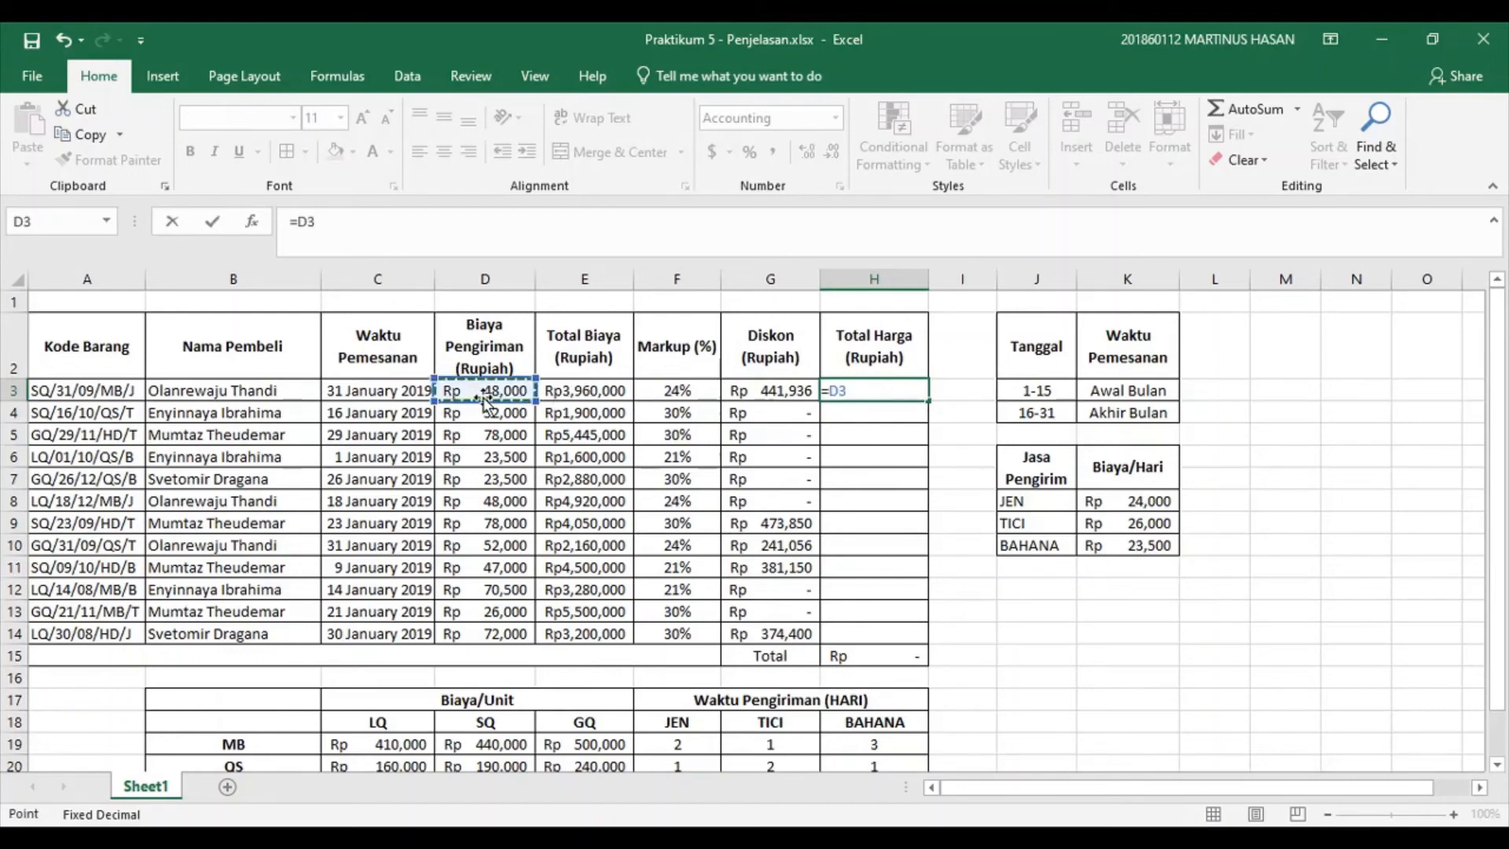
key(BackSpace)
key(BackSpace)
text(()
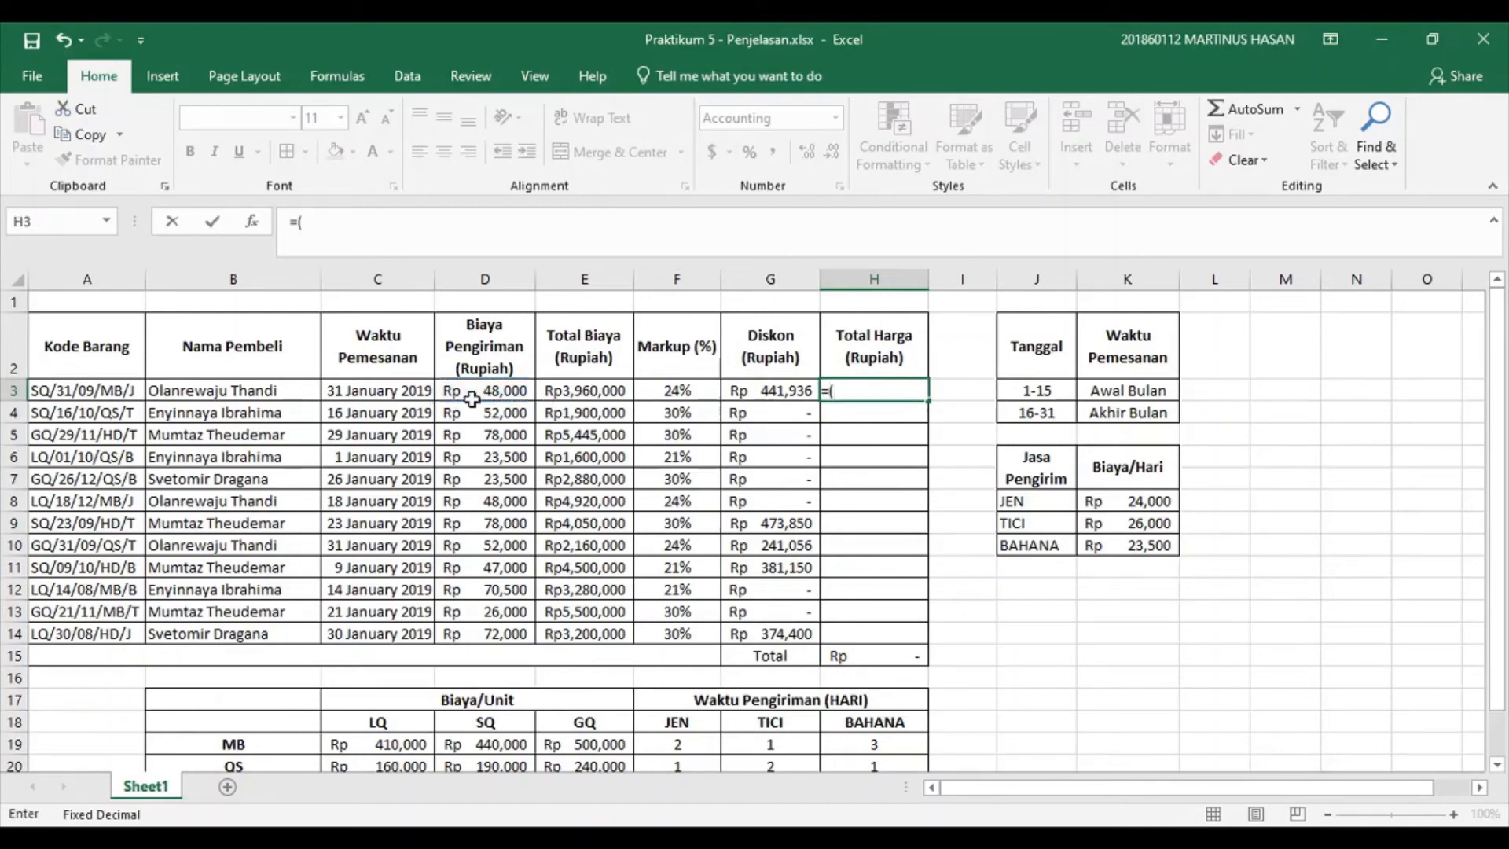
click(473, 397)
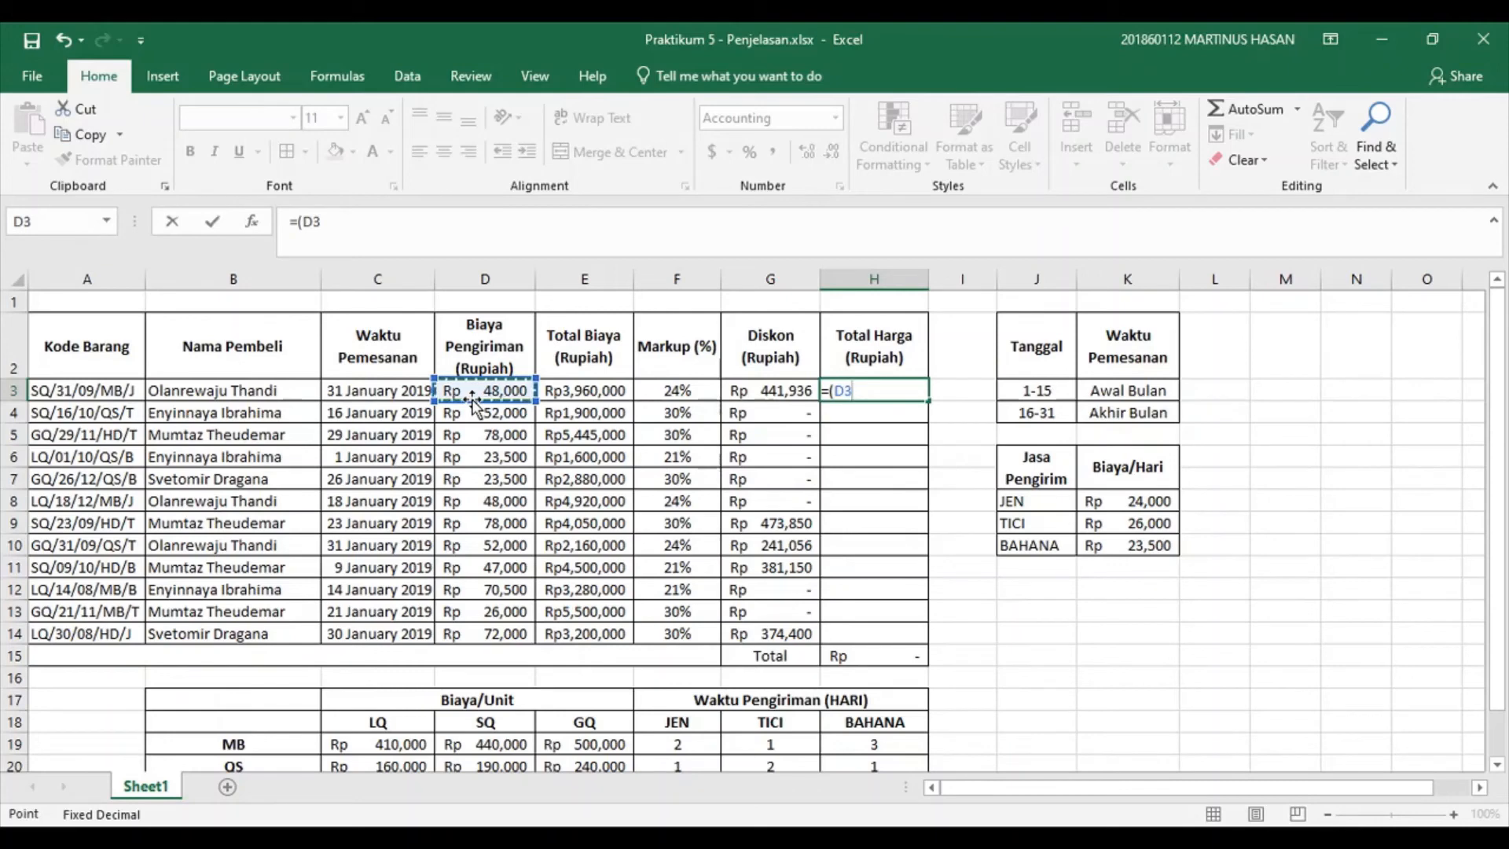
text(+)
click(570, 391)
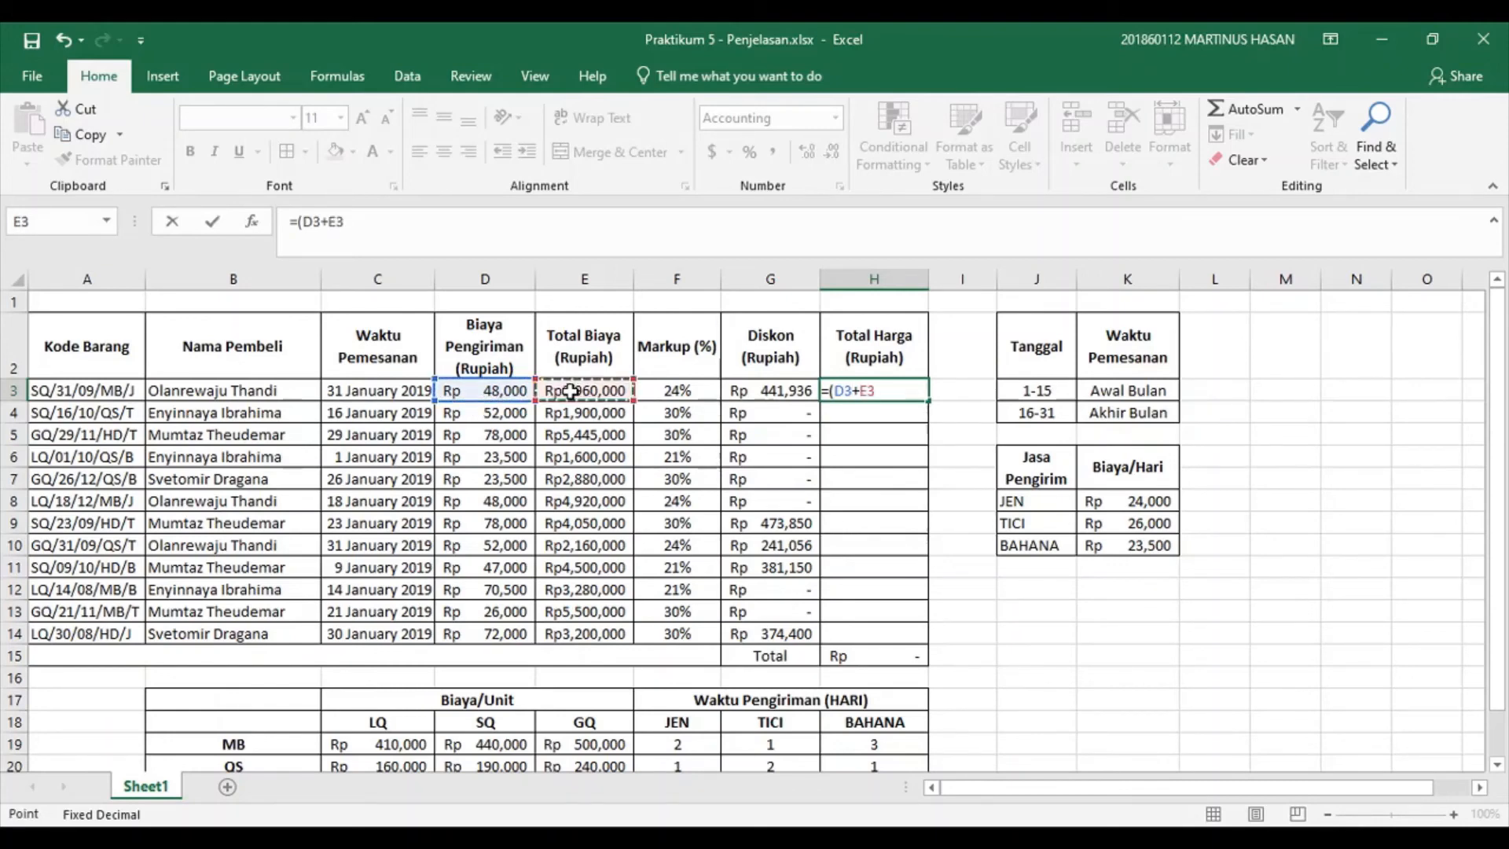
Add the markup amount (F3*E3), subtract the discount G3, and enter the Total Harga formula in H3.
text(+()
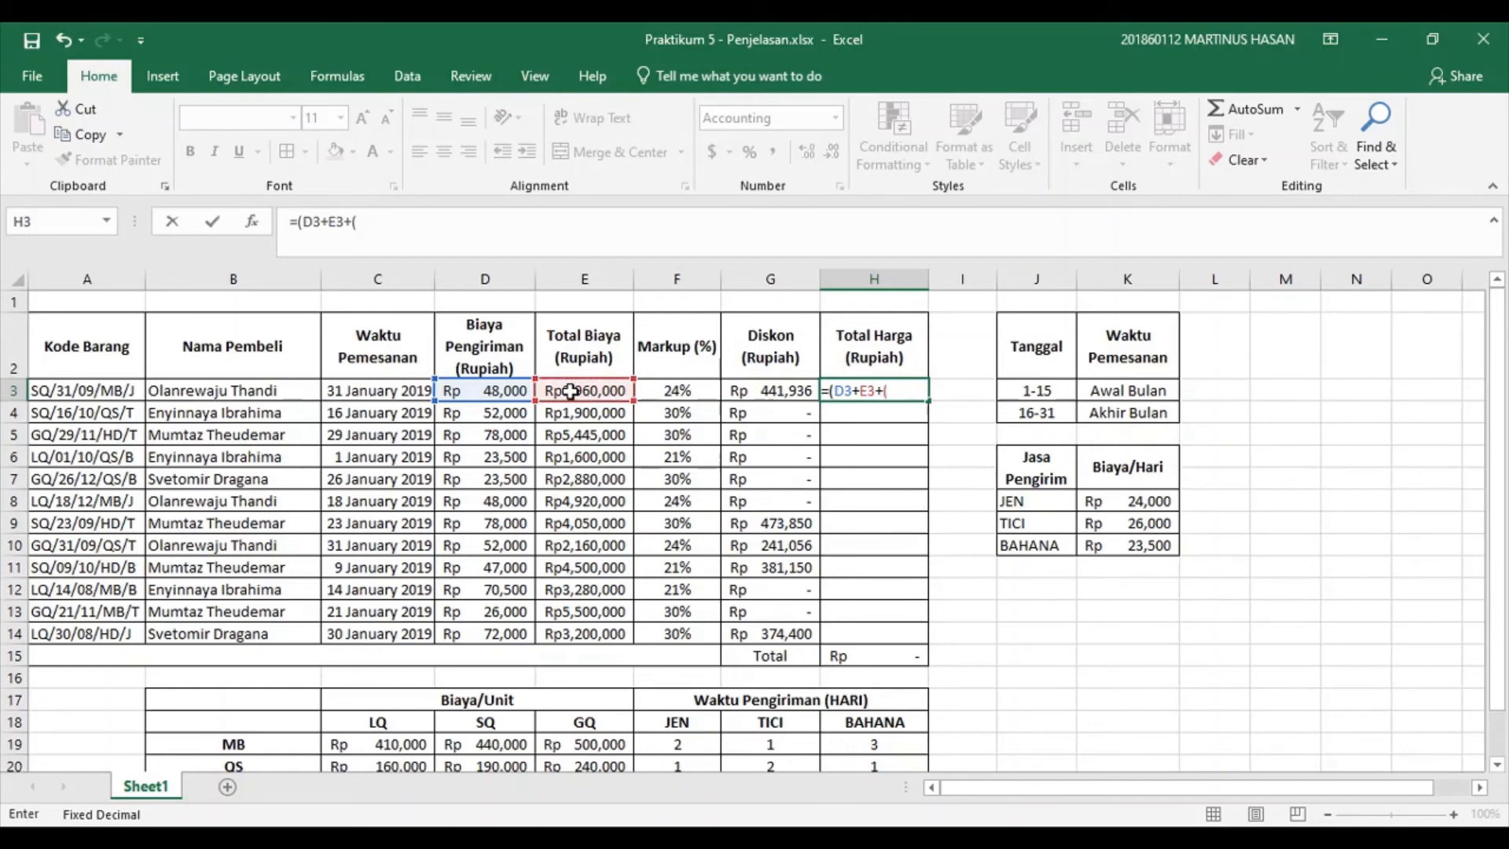
click(658, 388)
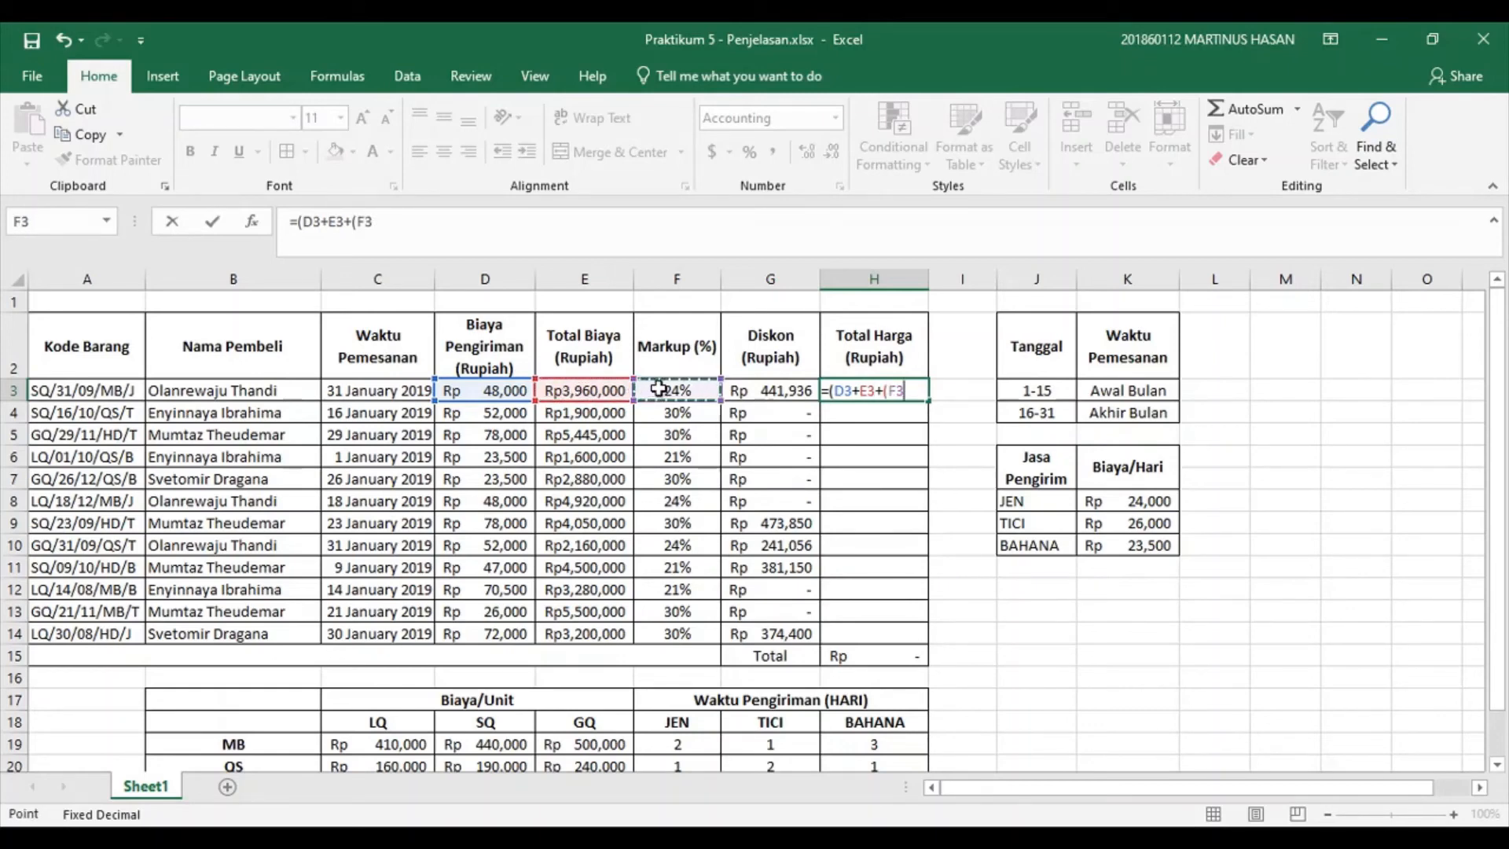
text(*)
click(599, 388)
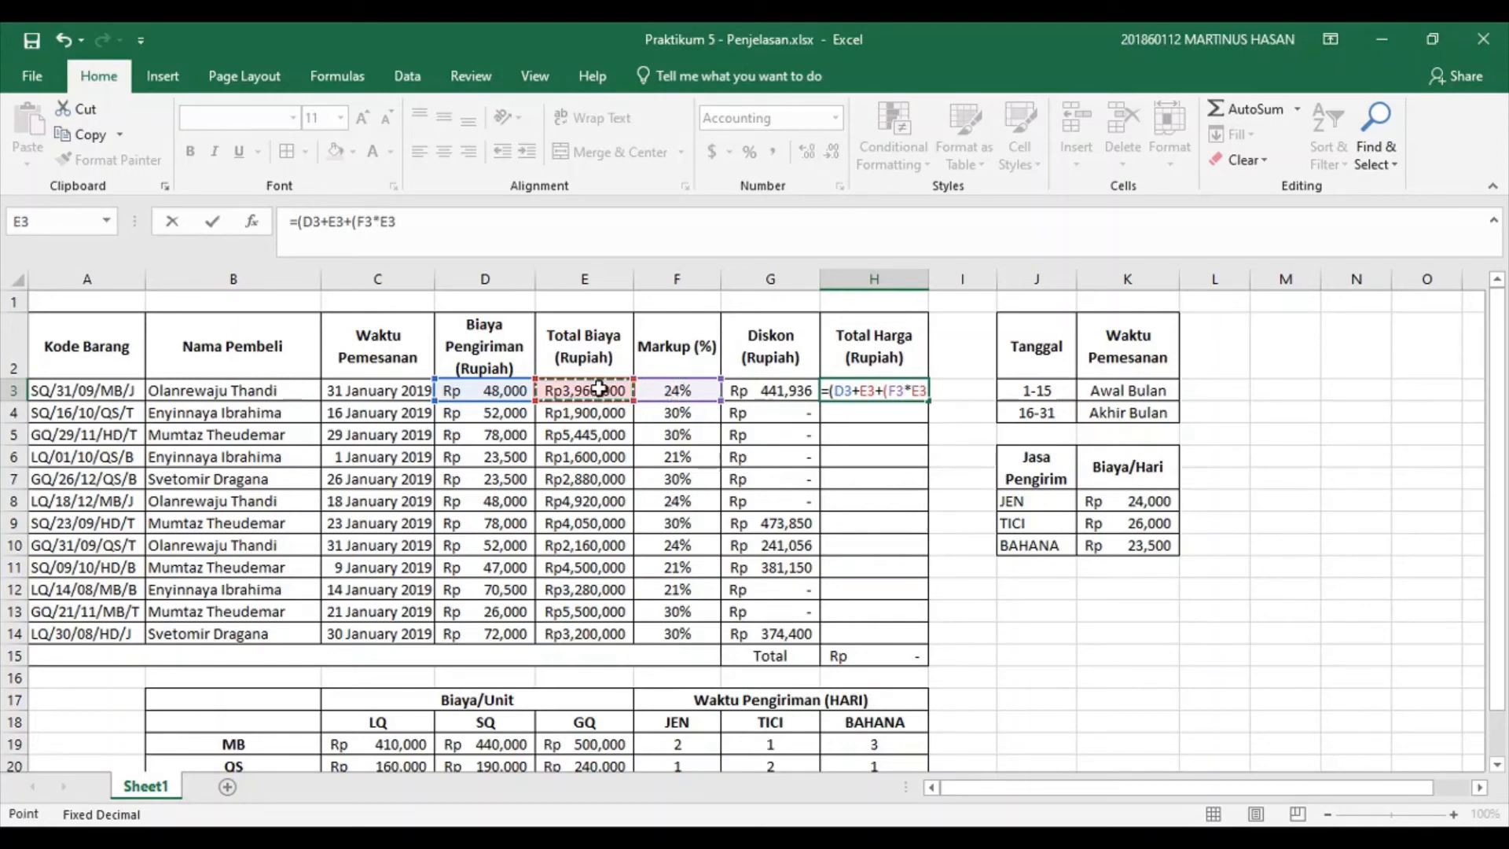
text())
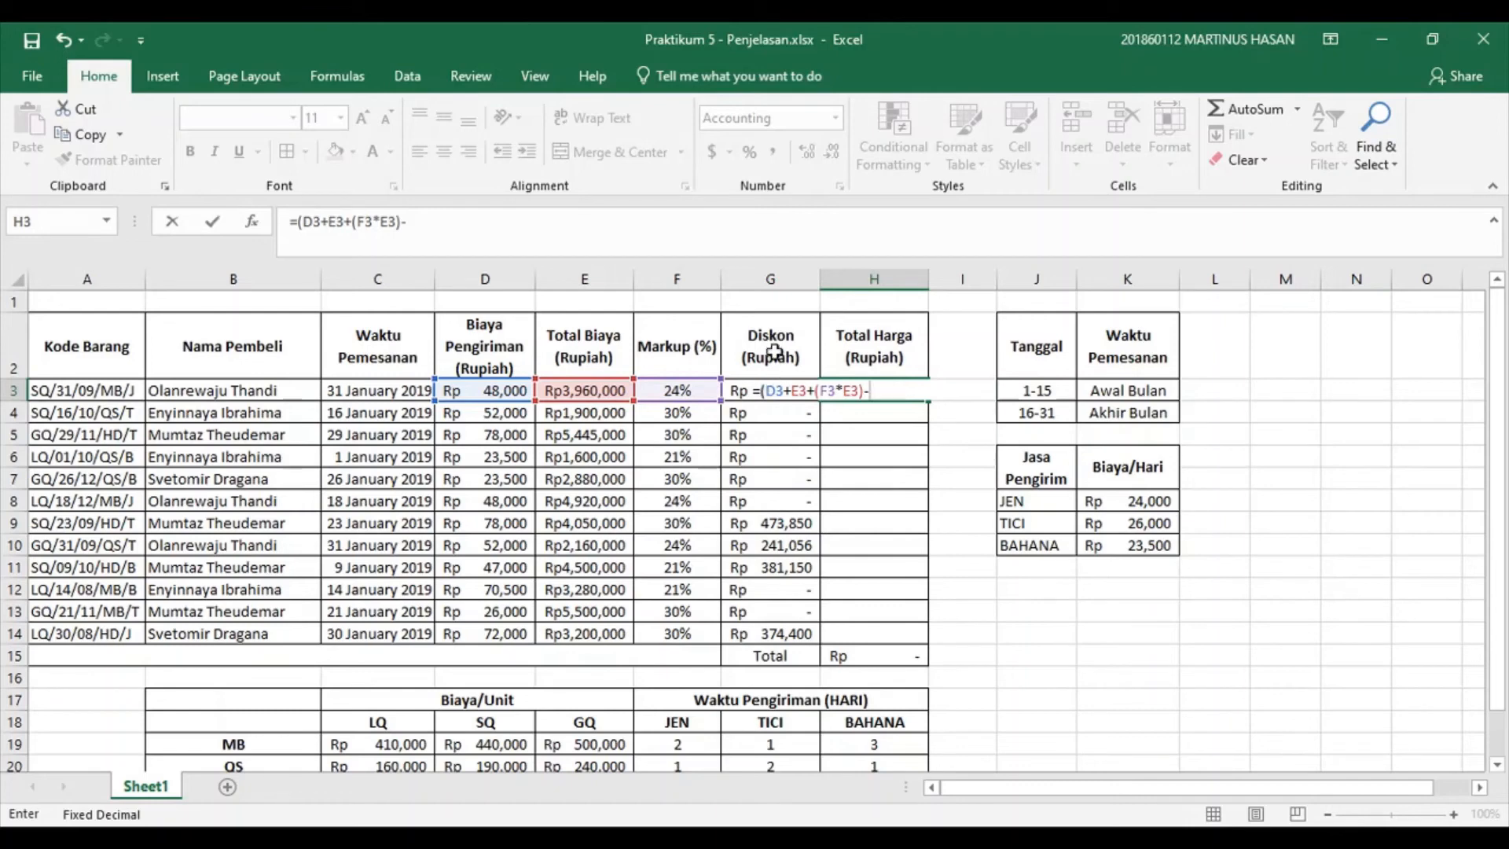
text(-)
click(744, 391)
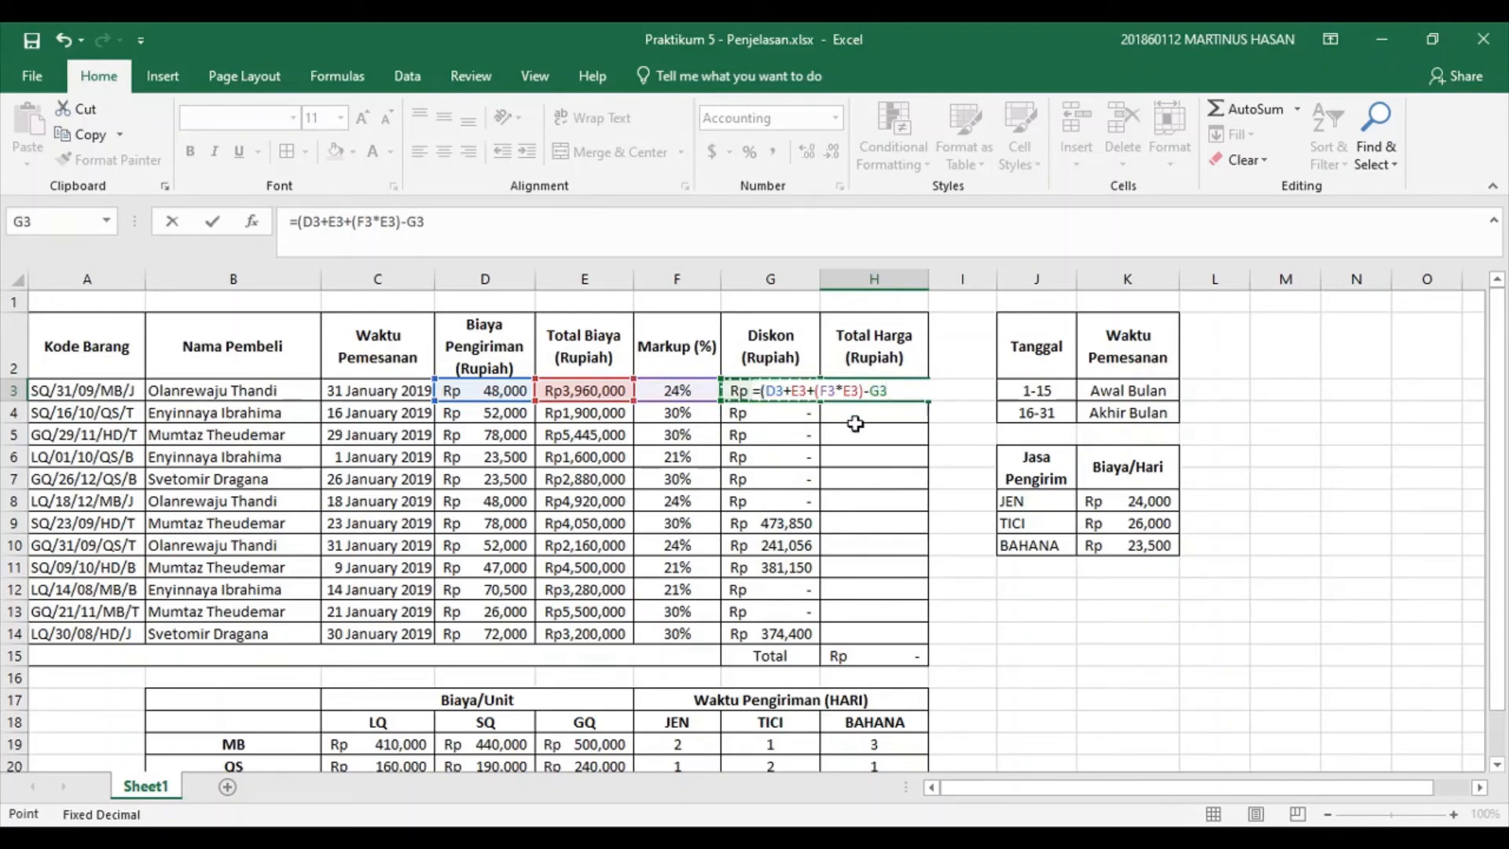
key(Return)
key(Return)
key(Up)
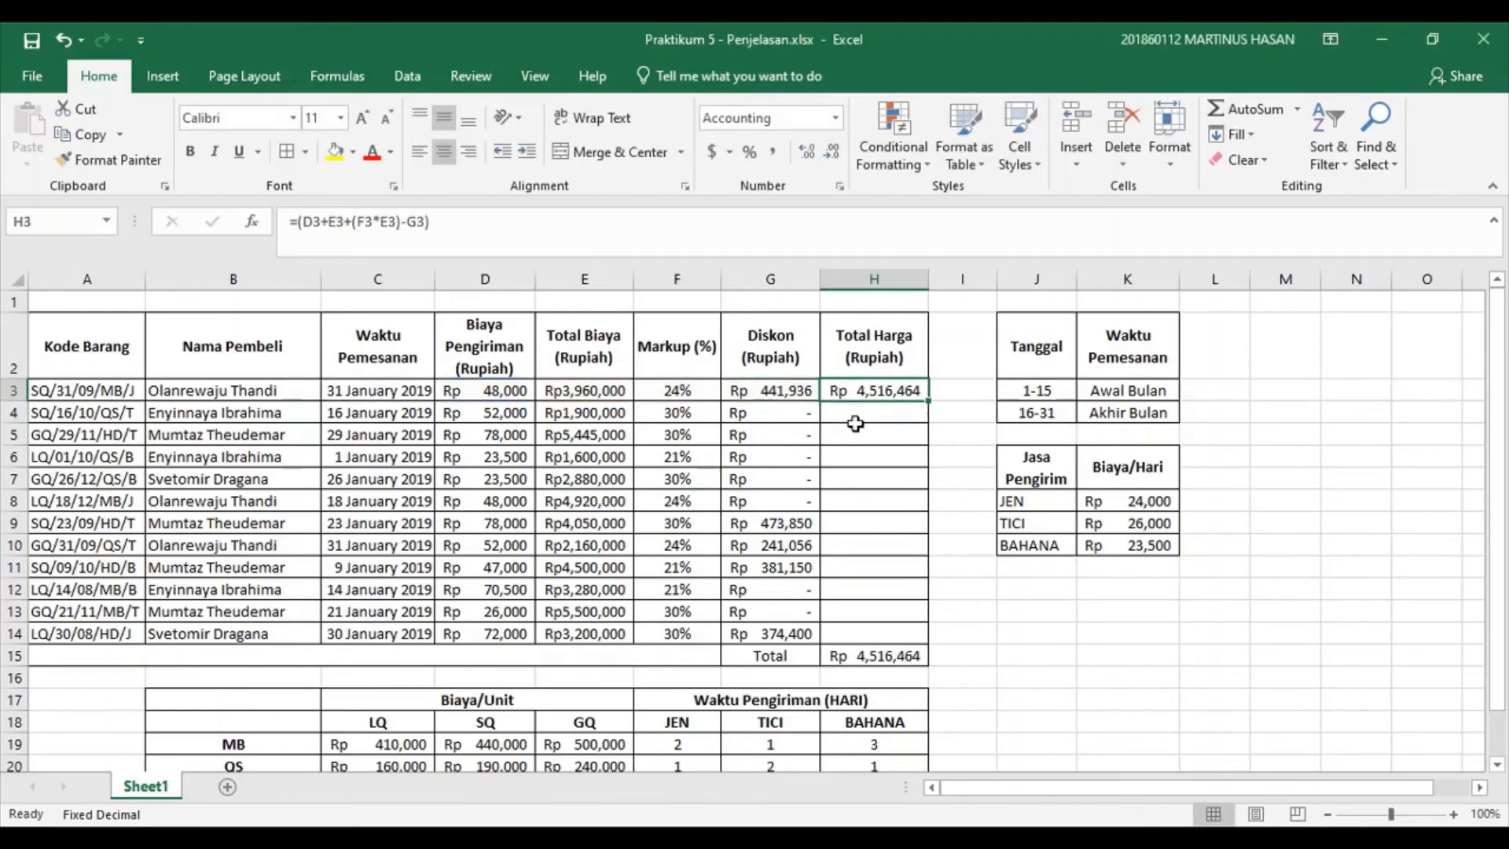
Copy the Total Harga formula from H3 down through H14.
key(ctrl+c)
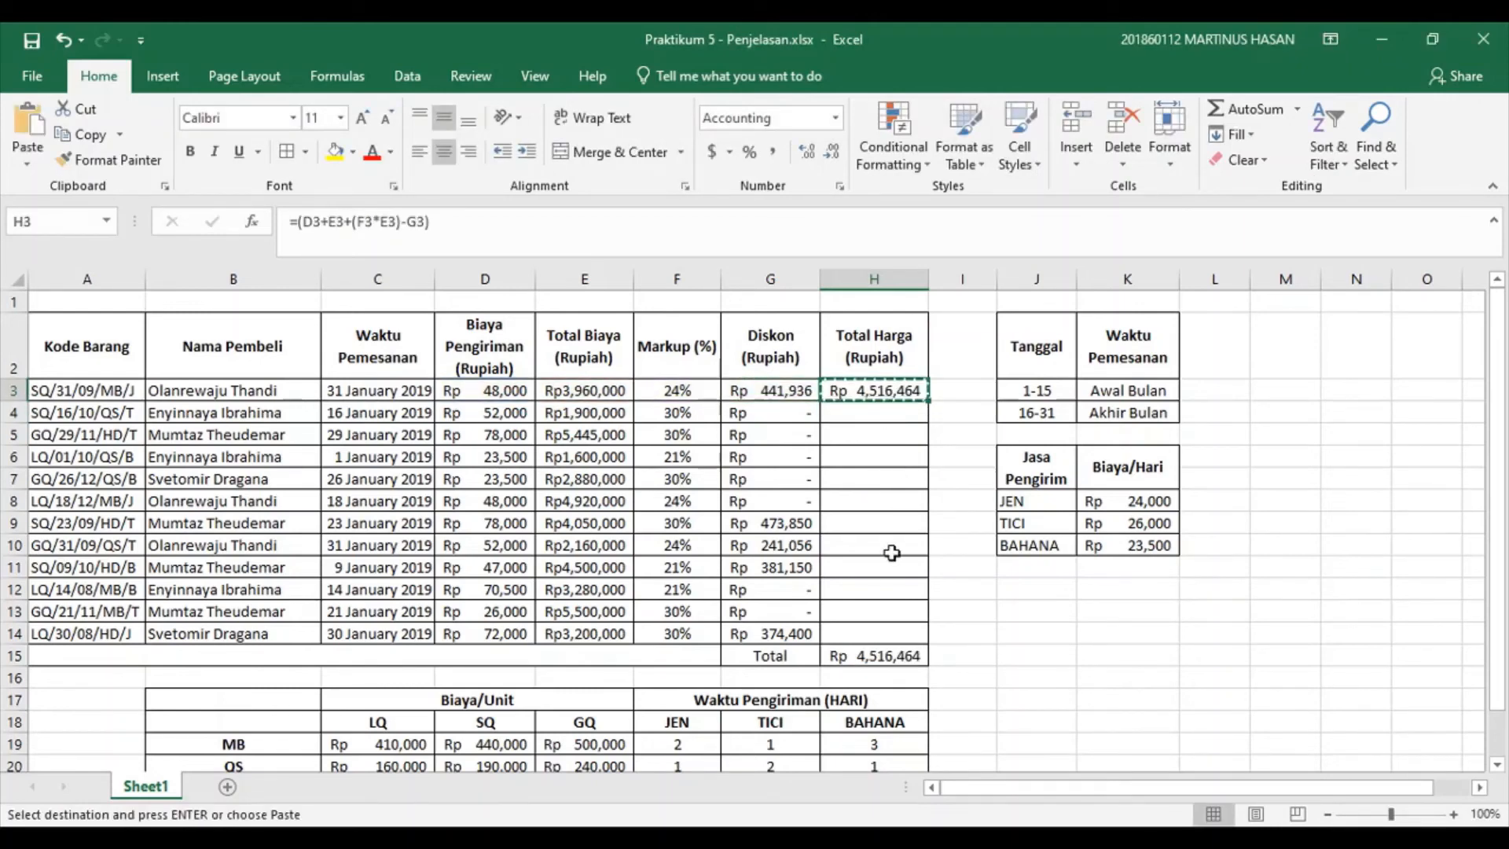
shift+click(869, 629)
key(ctrl+v)
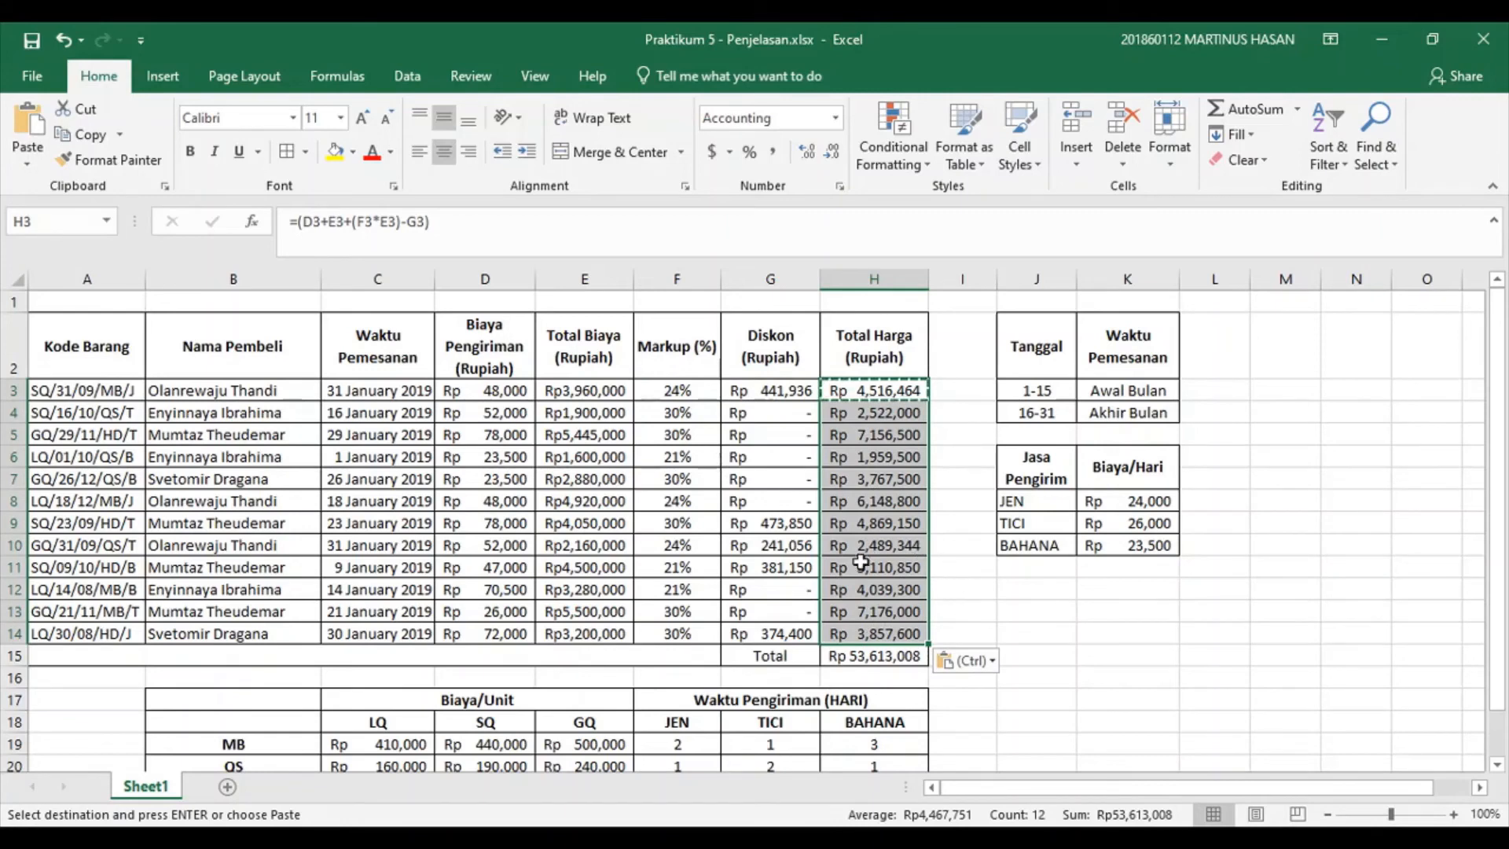
Enter =sum(H3:H14) in H15 as the grand total of the Total Harga column.
click(851, 657)
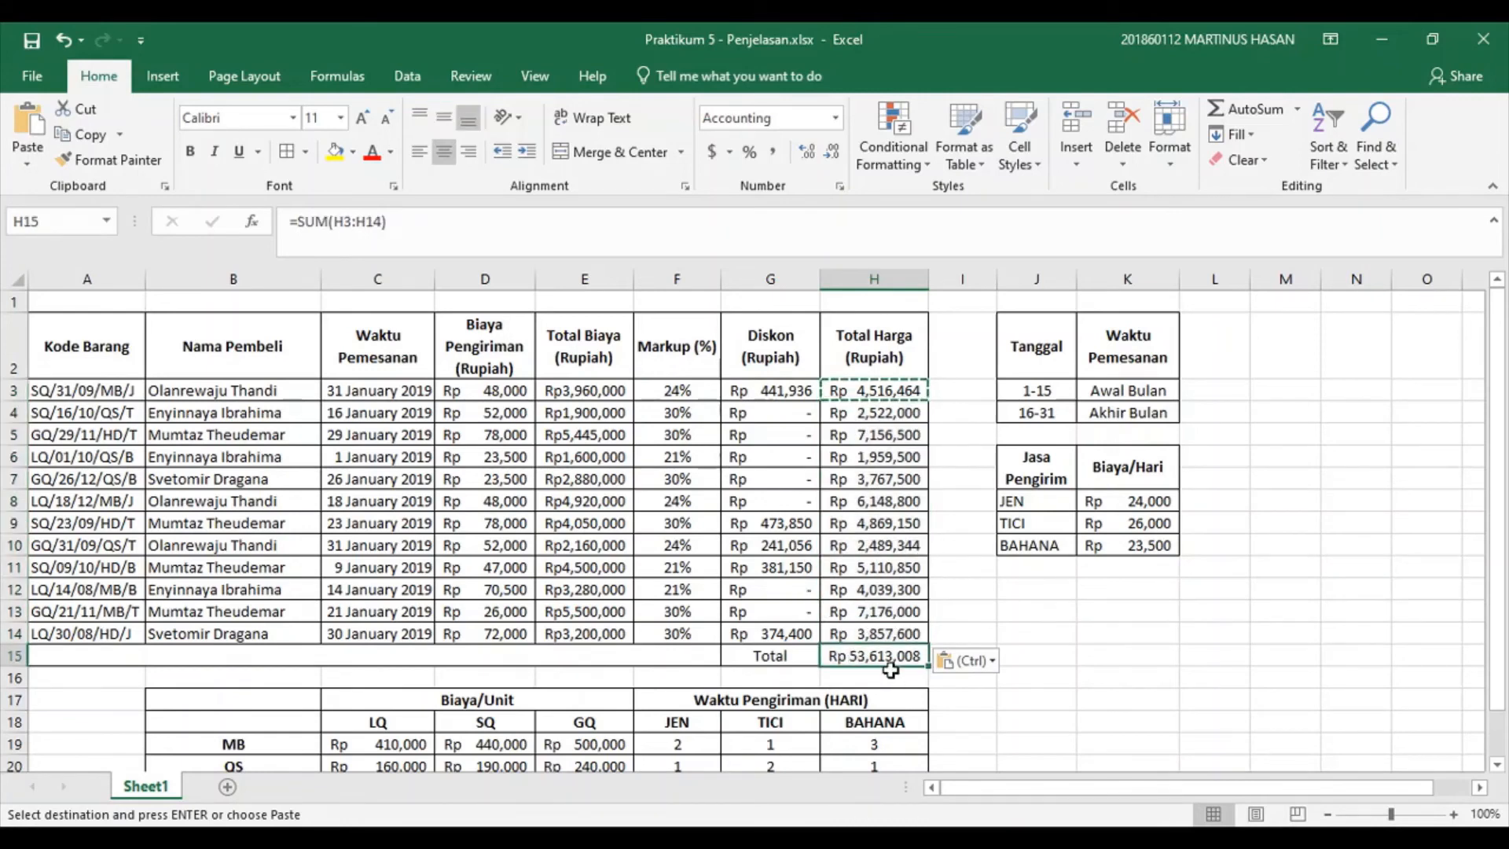
click(766, 654)
click(865, 656)
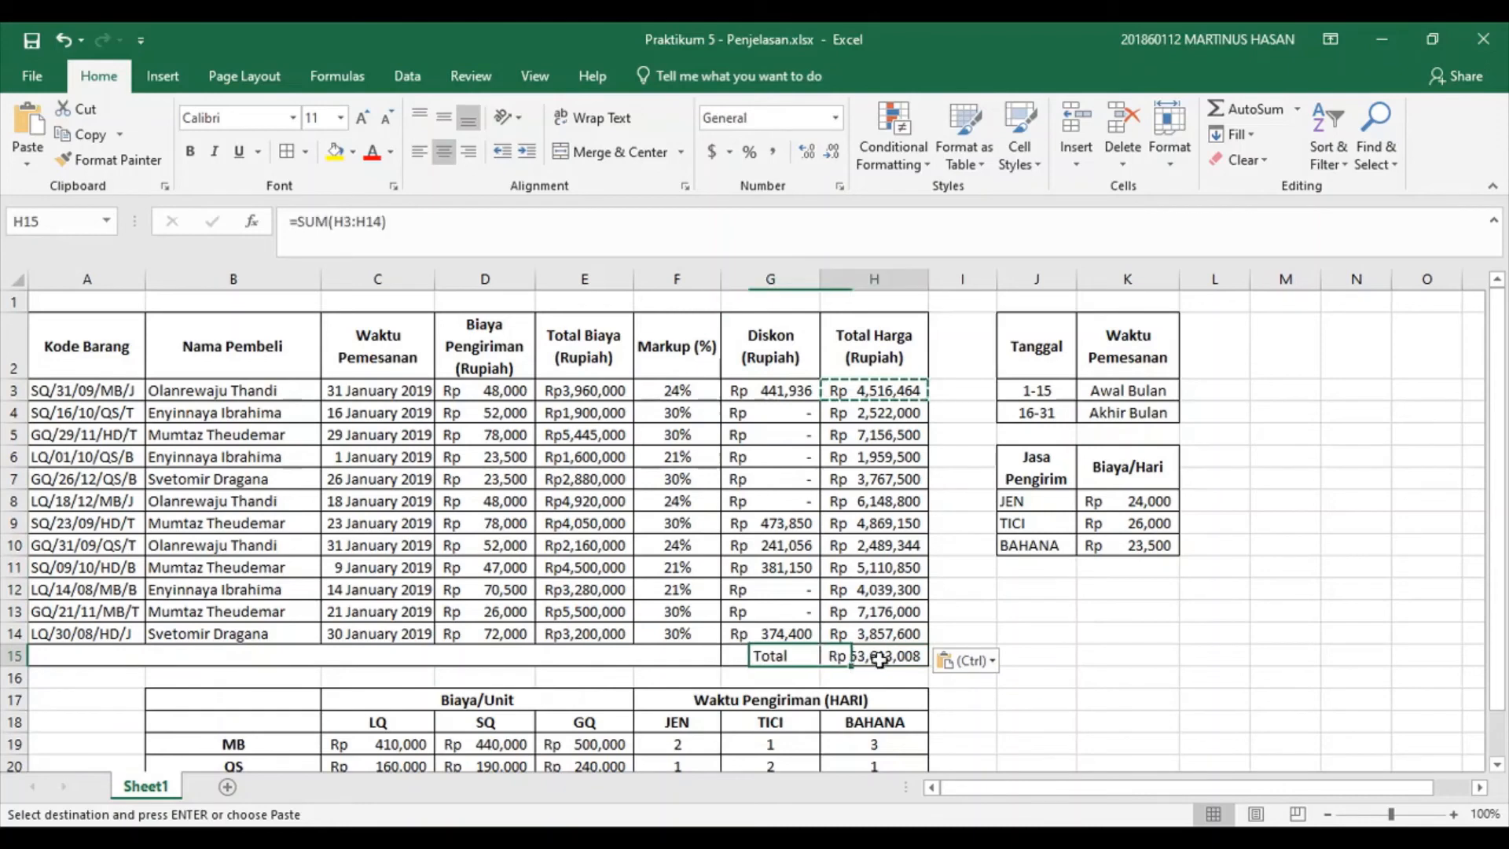
text(=sum()
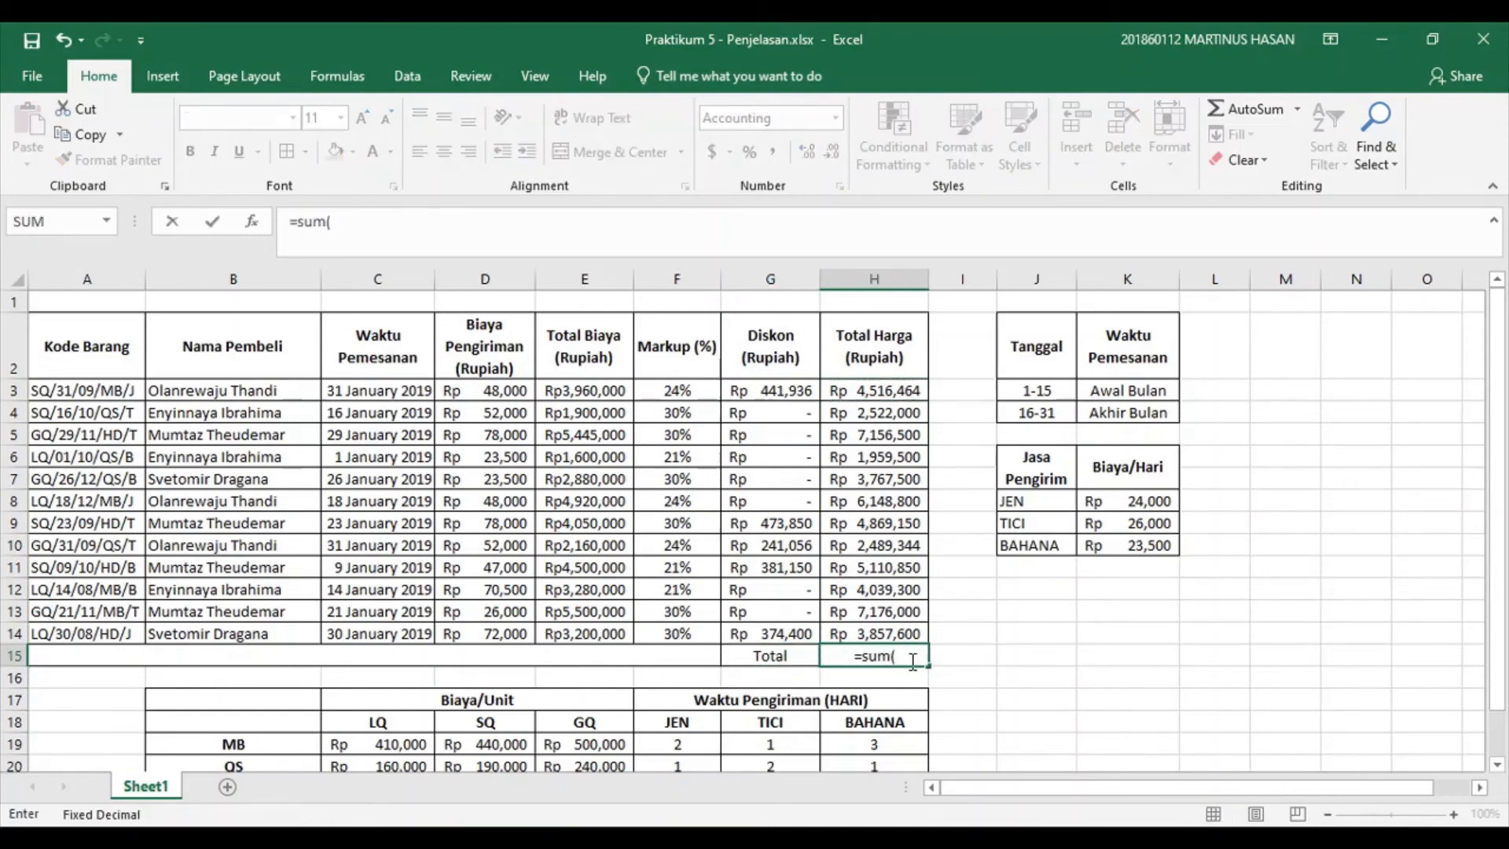
drag(900, 393, 899, 633)
text())
key(Return)
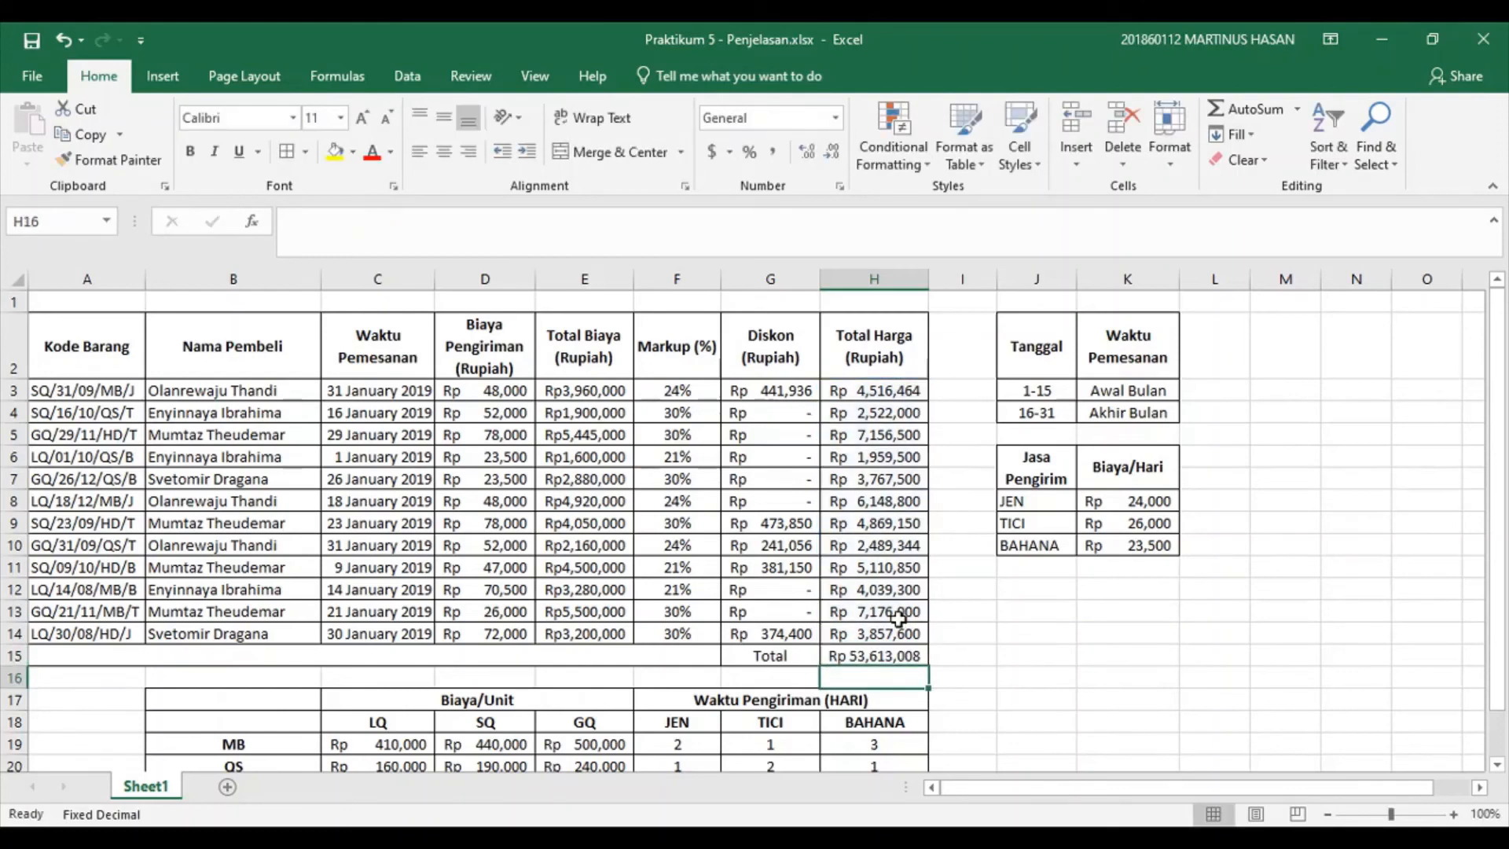
click(965, 590)
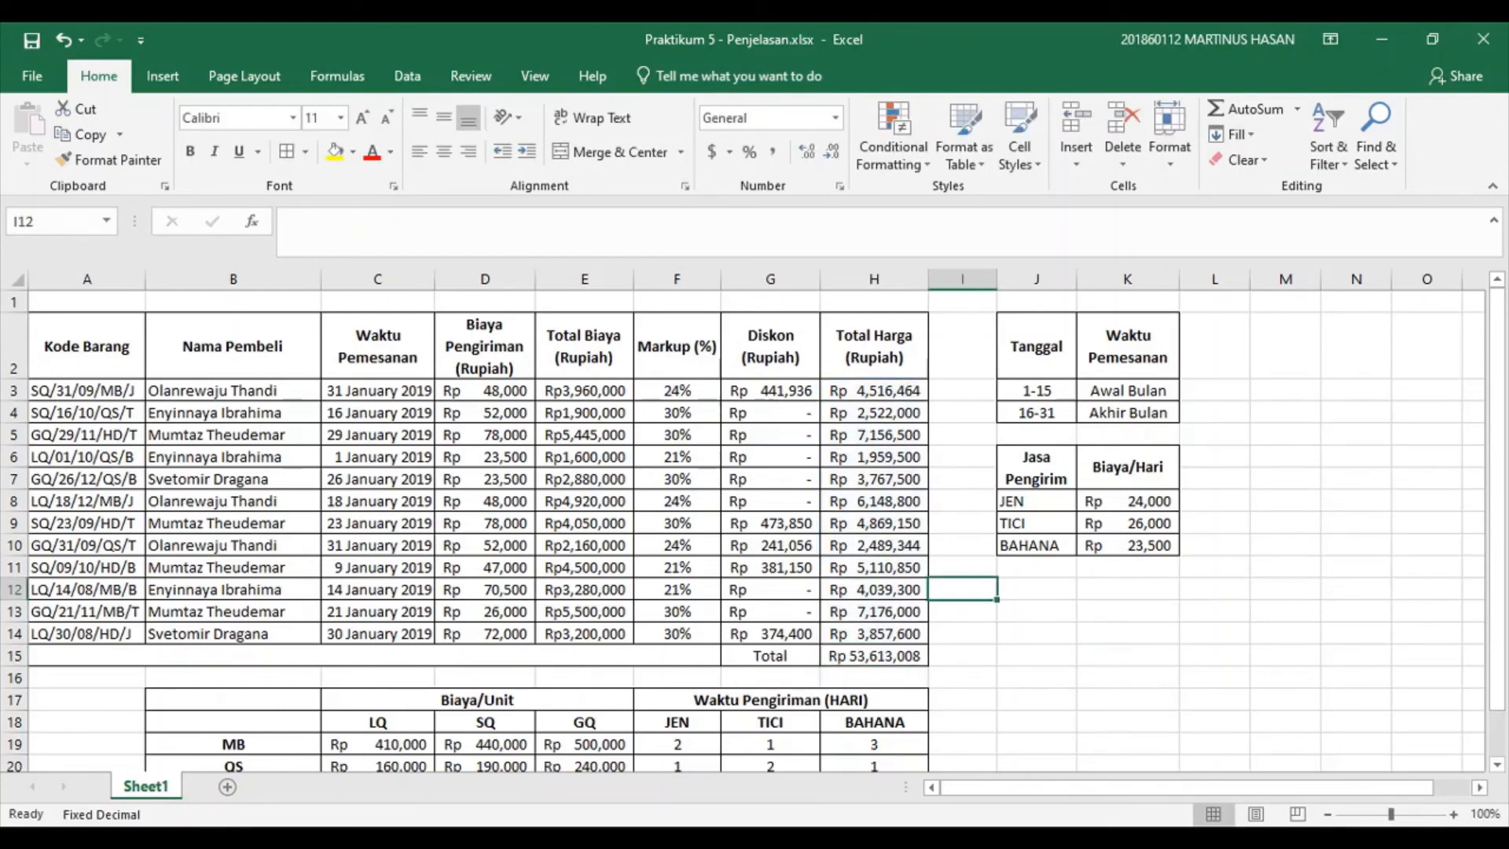
key(alt+Tab)
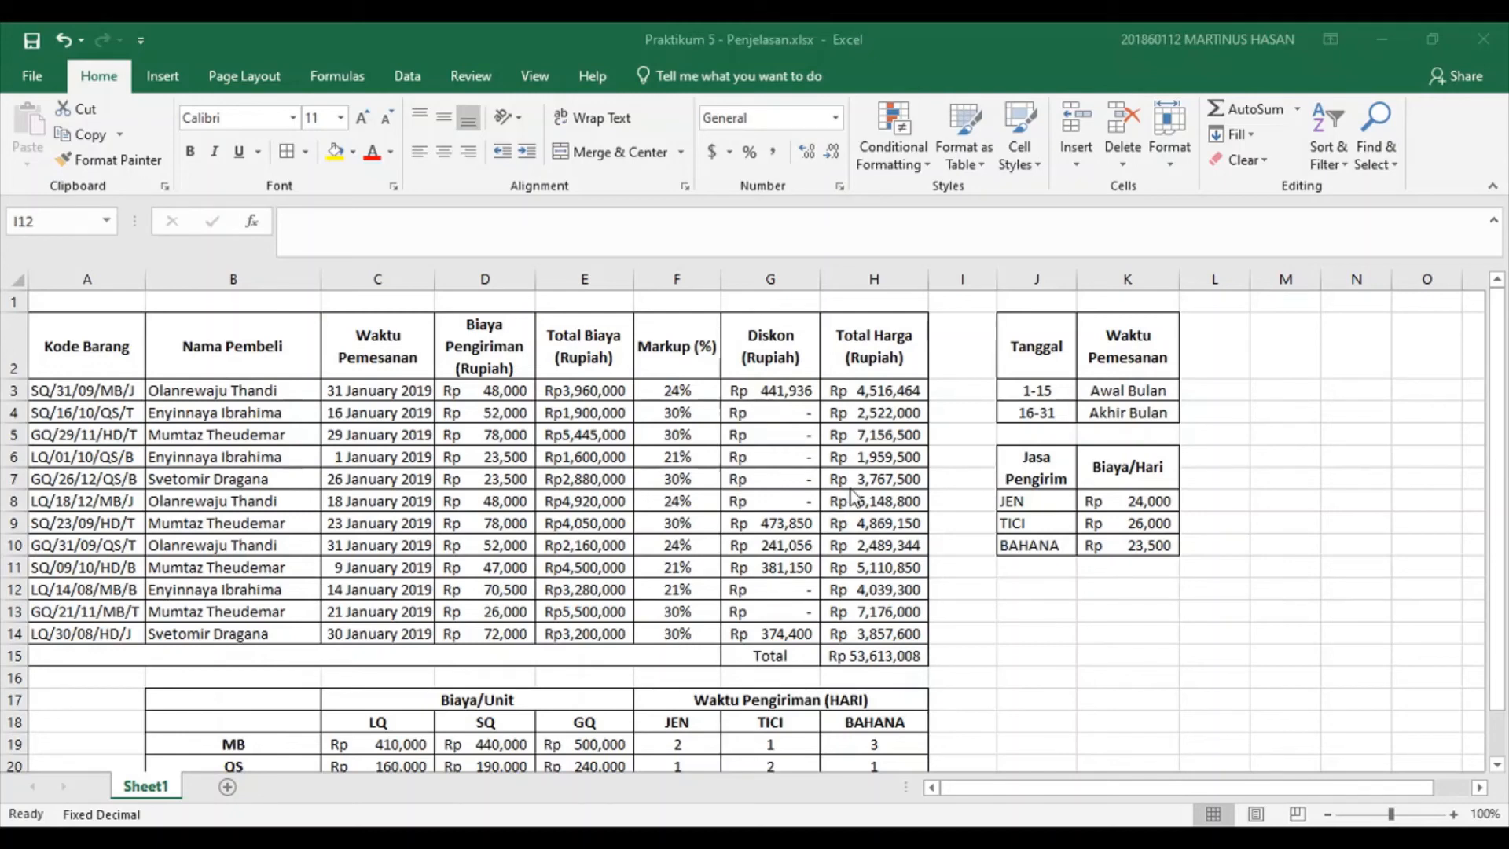
key(alt+Tab)
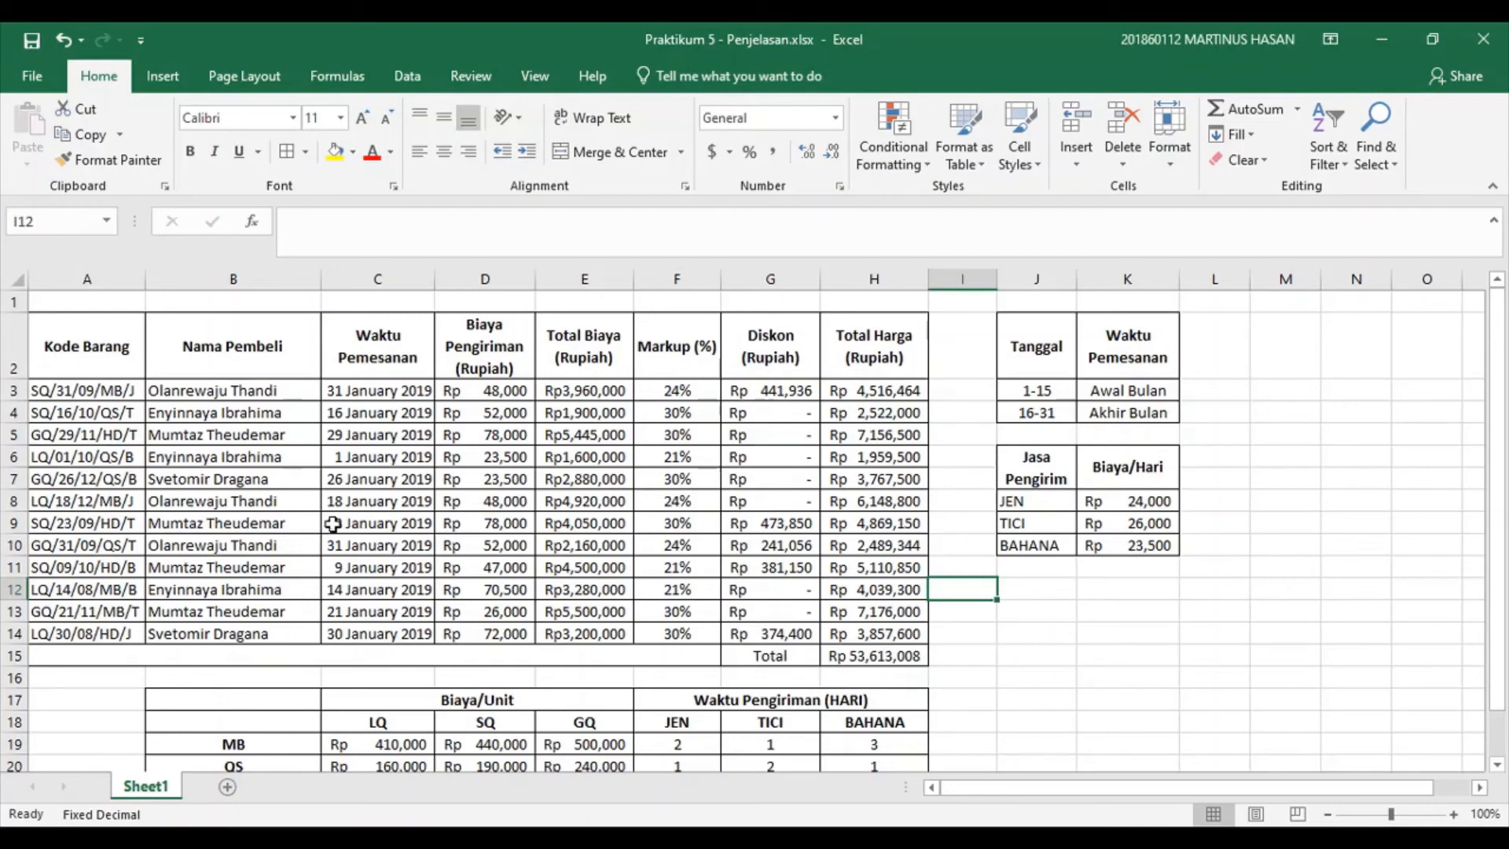
click(291, 433)
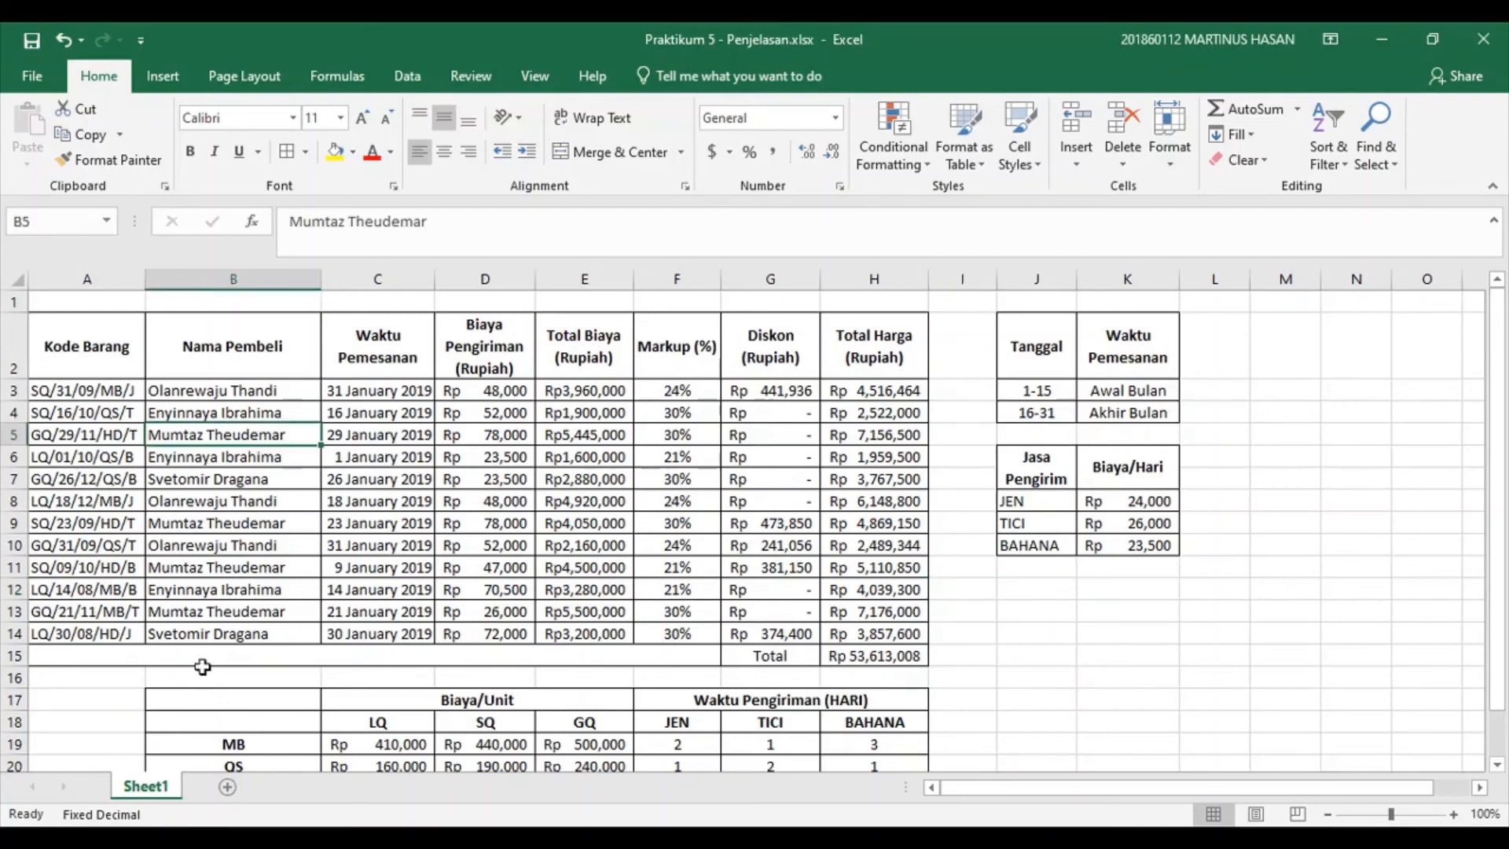
Rename Sheet1 as 1.
double_click(153, 786)
text(1)
key(Return)
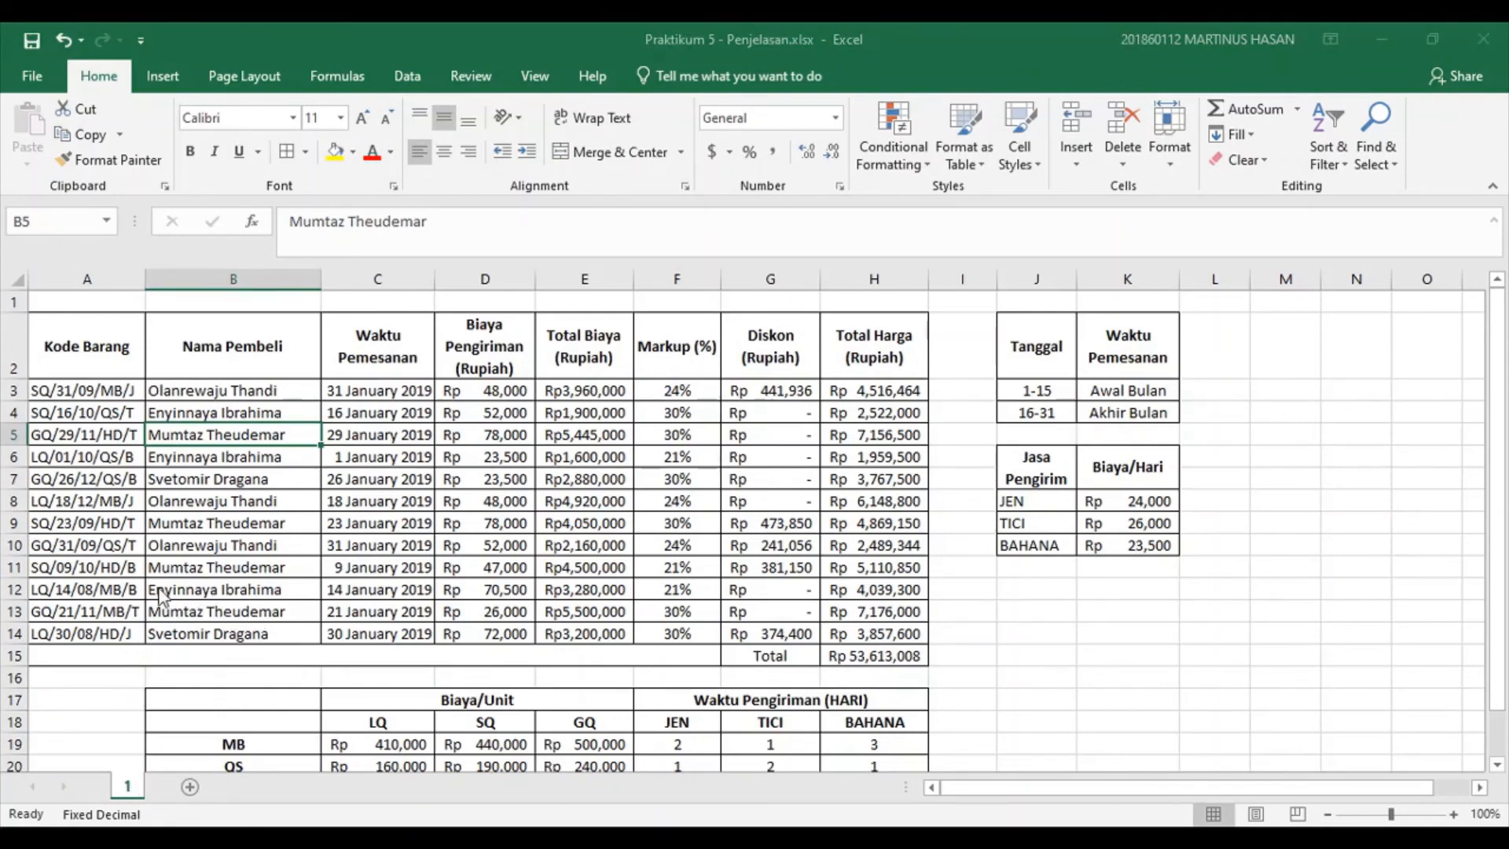
Duplicate sheet 1 to its right and name the copy SUBTOTAL.
drag(126, 786, 182, 791)
double_click(176, 787)
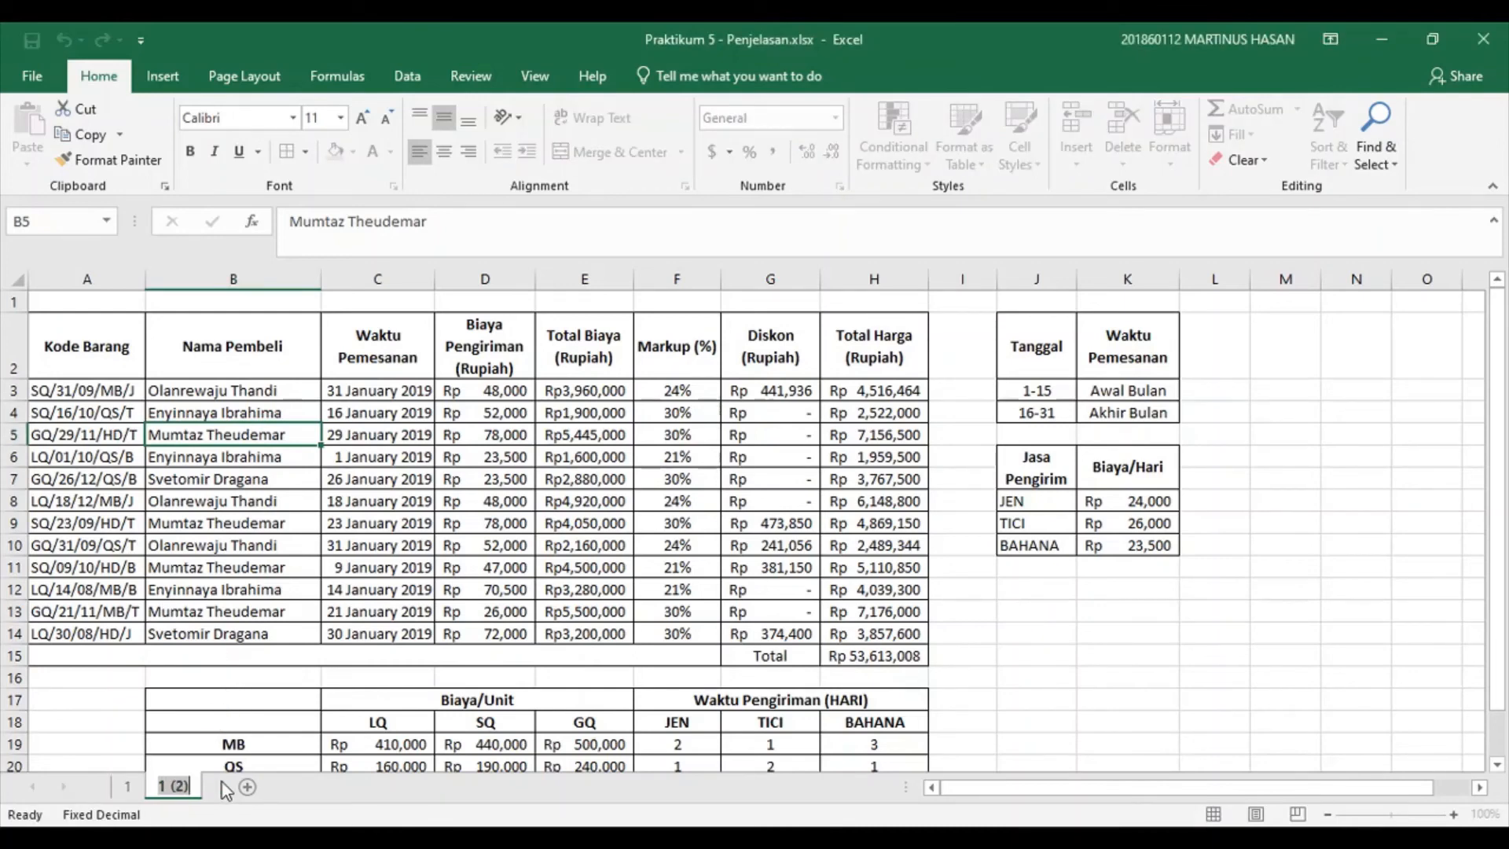
text(SUBTOTAL)
key(Return)
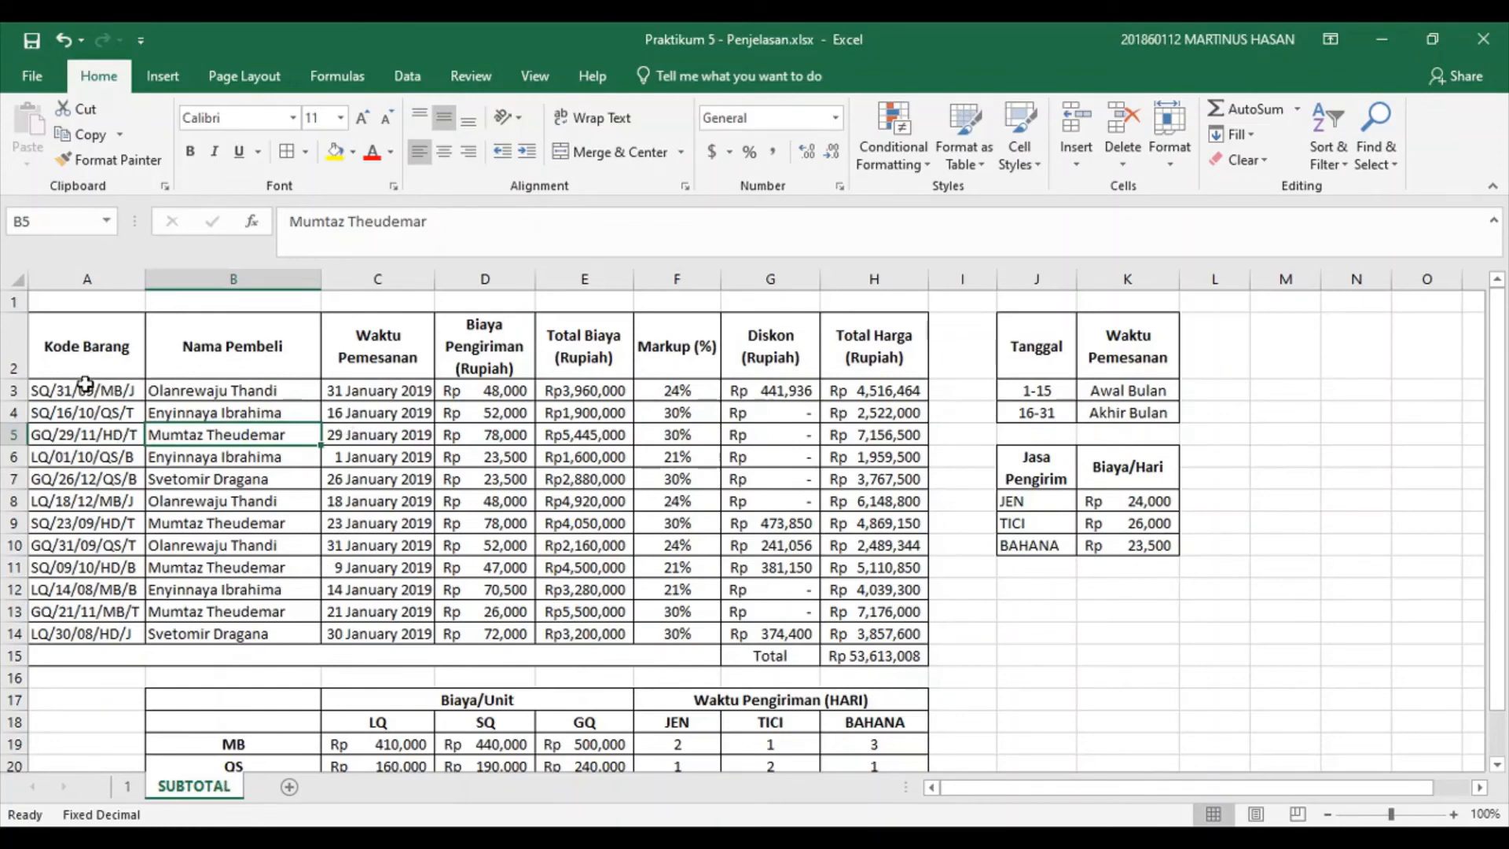
Sort the order rows A3:H14 by Nama Pembeli in ascending order.
drag(91, 390, 842, 635)
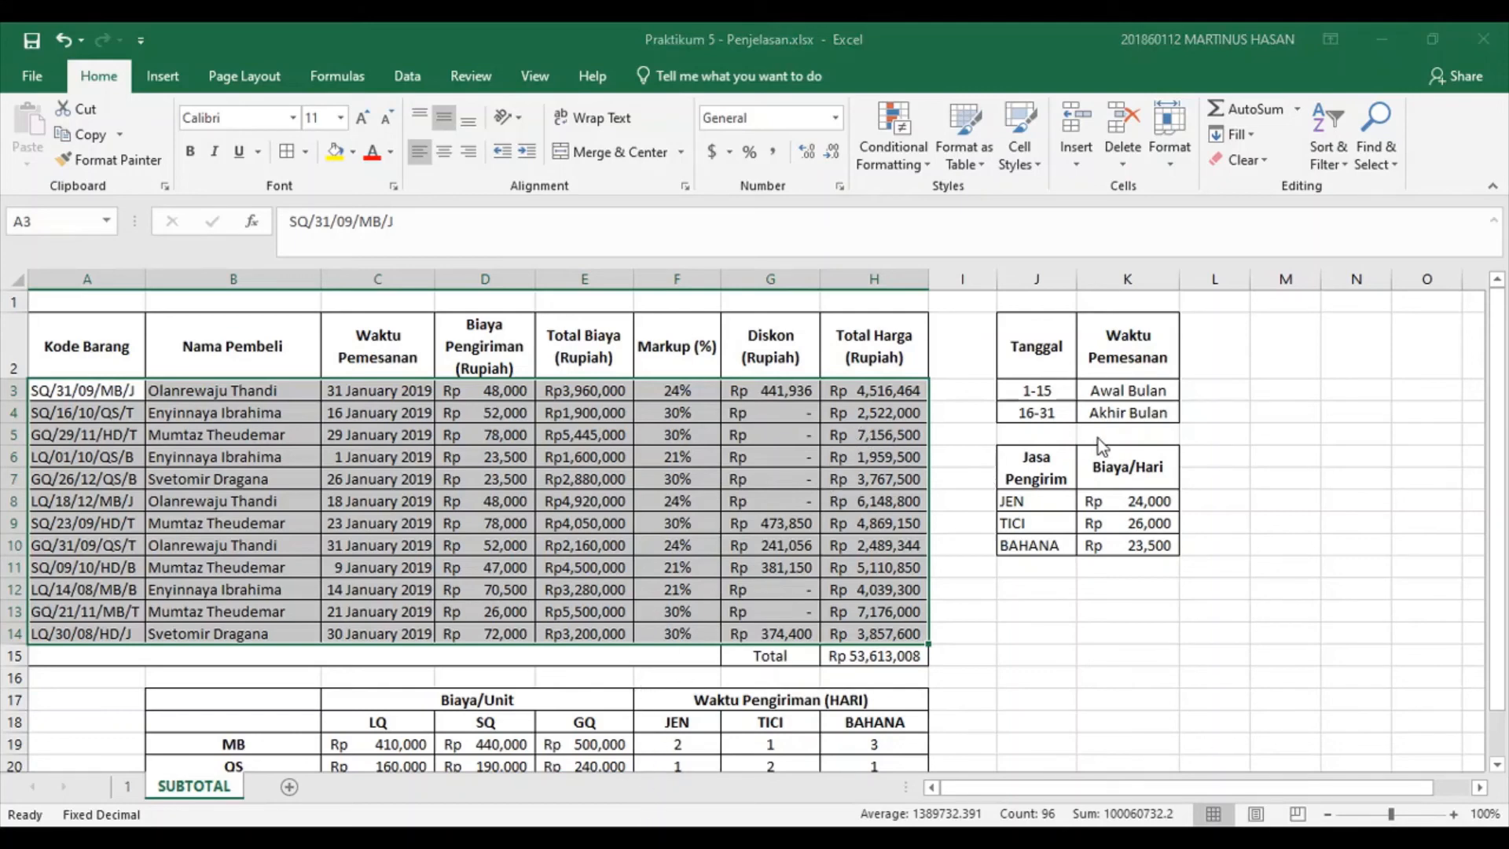
key(Return)
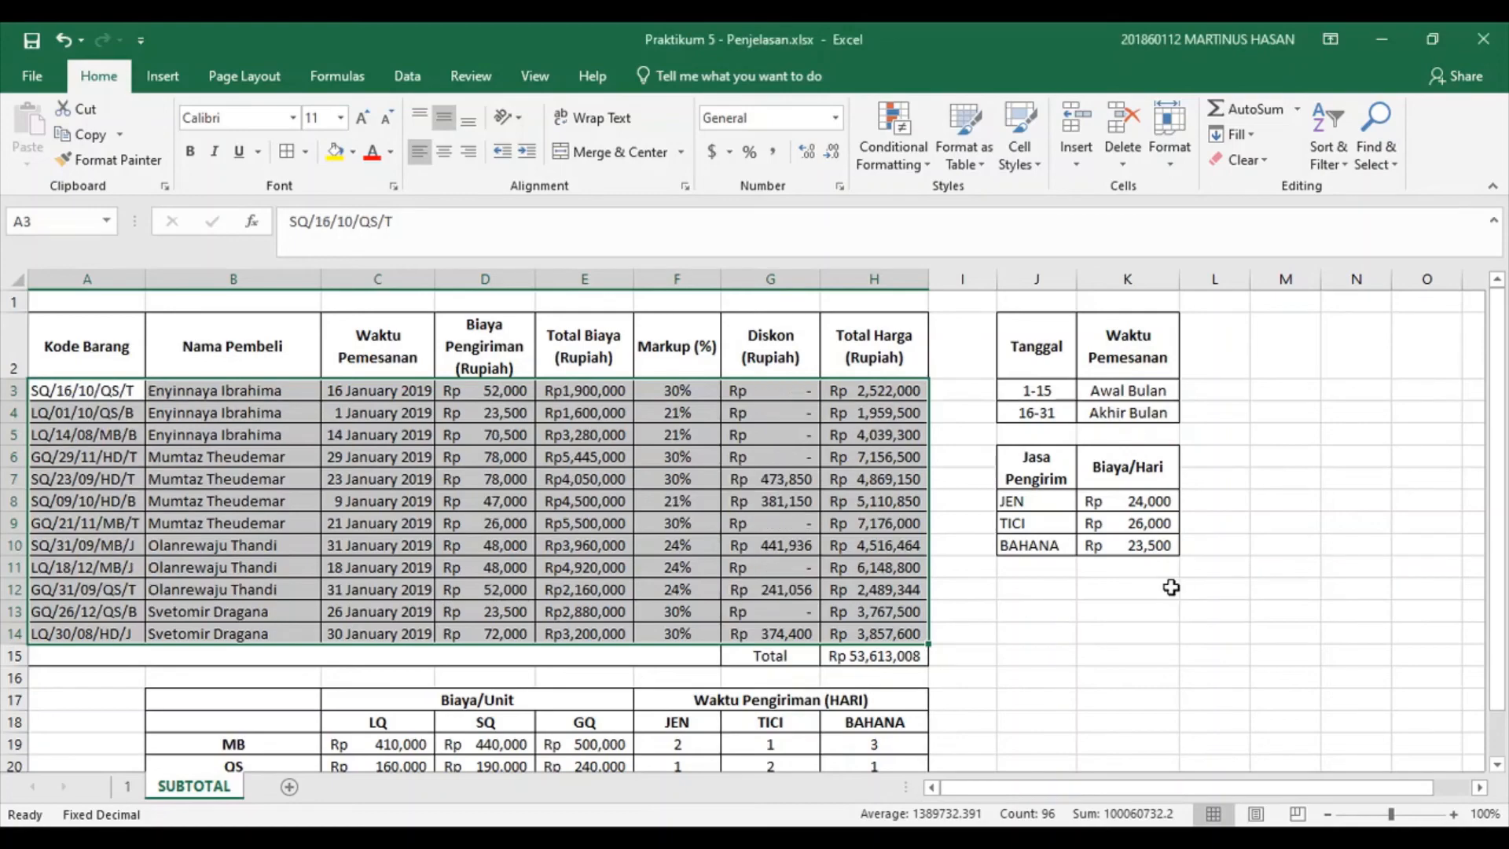
click(678, 500)
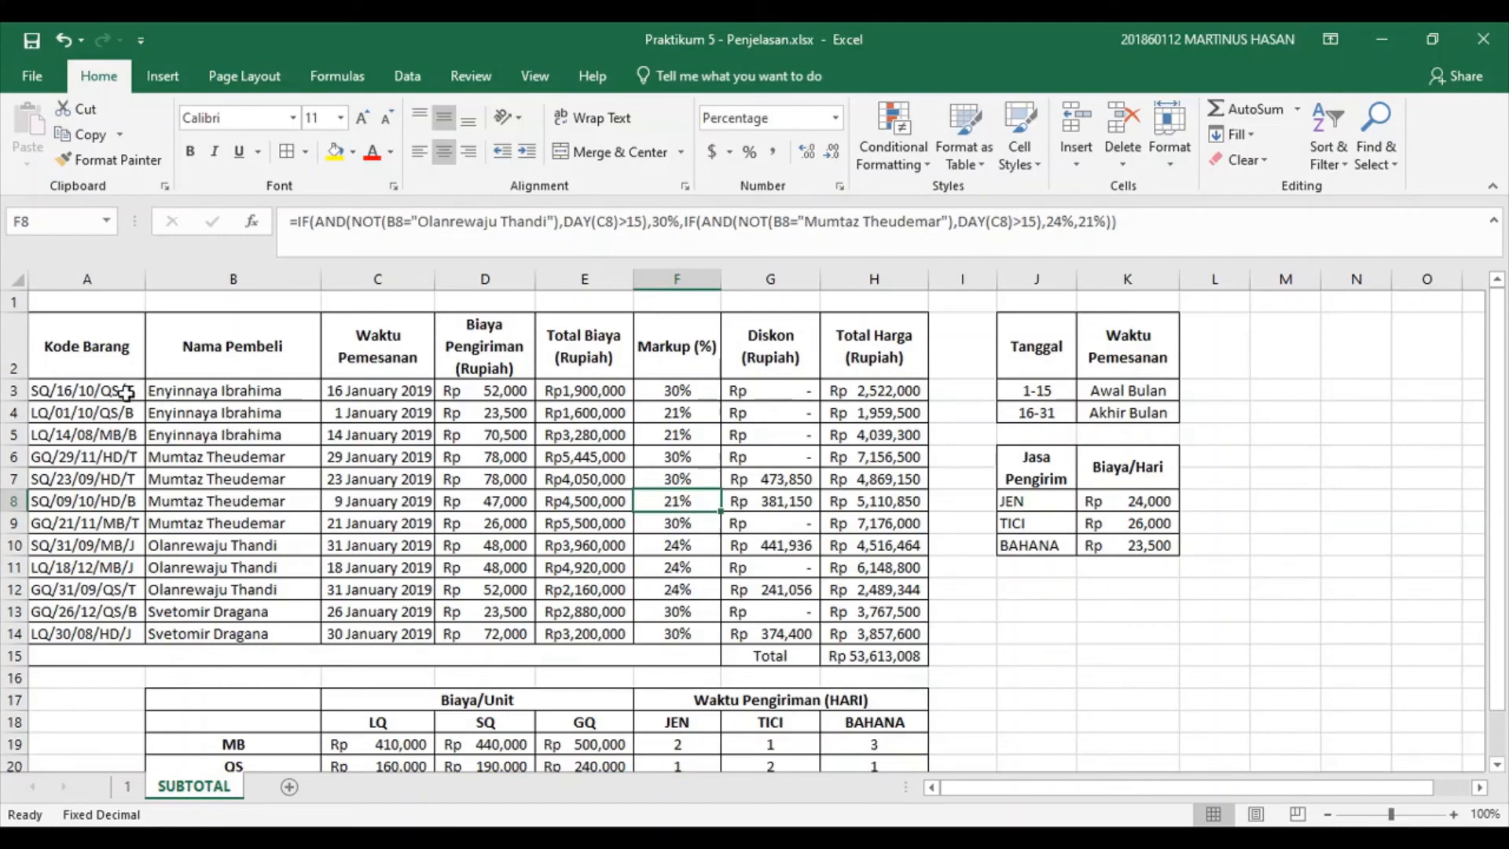
Add subtotals to the order table that sum Total Harga at each change in Nama Pembeli.
drag(87, 396, 861, 638)
click(408, 75)
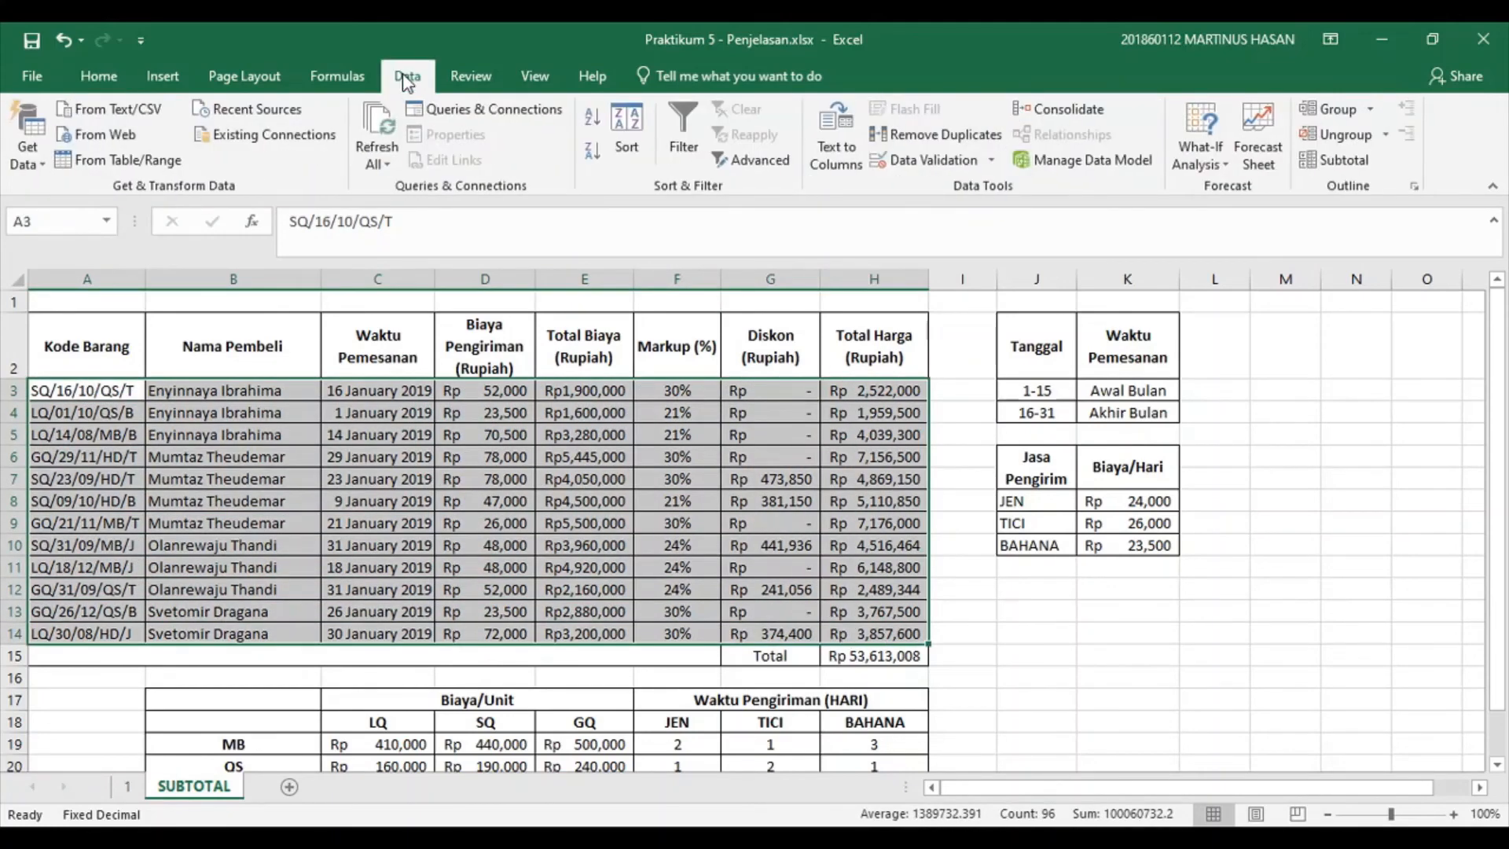
click(1339, 164)
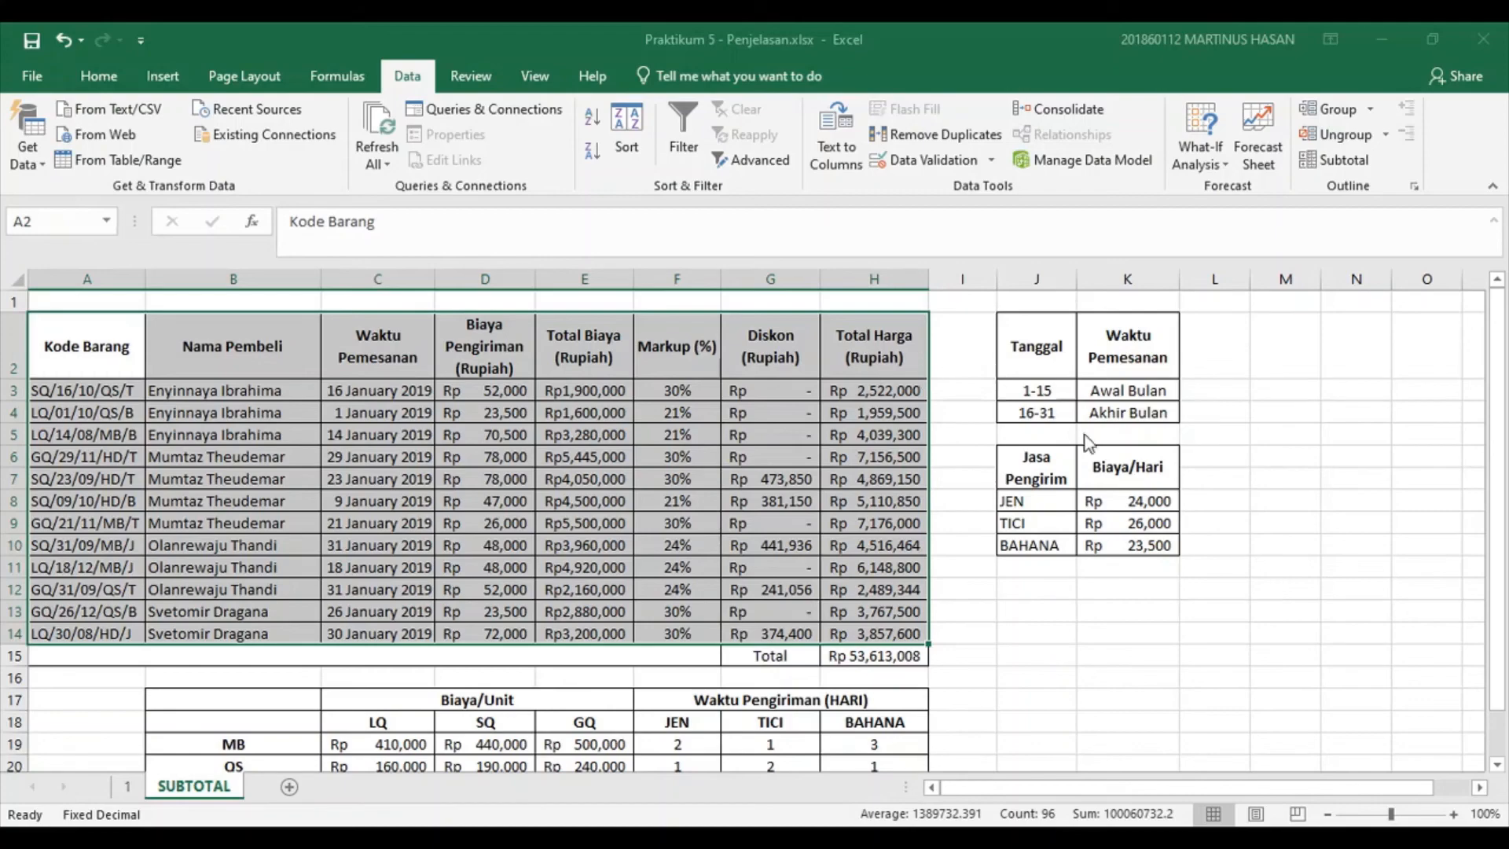
click(1153, 610)
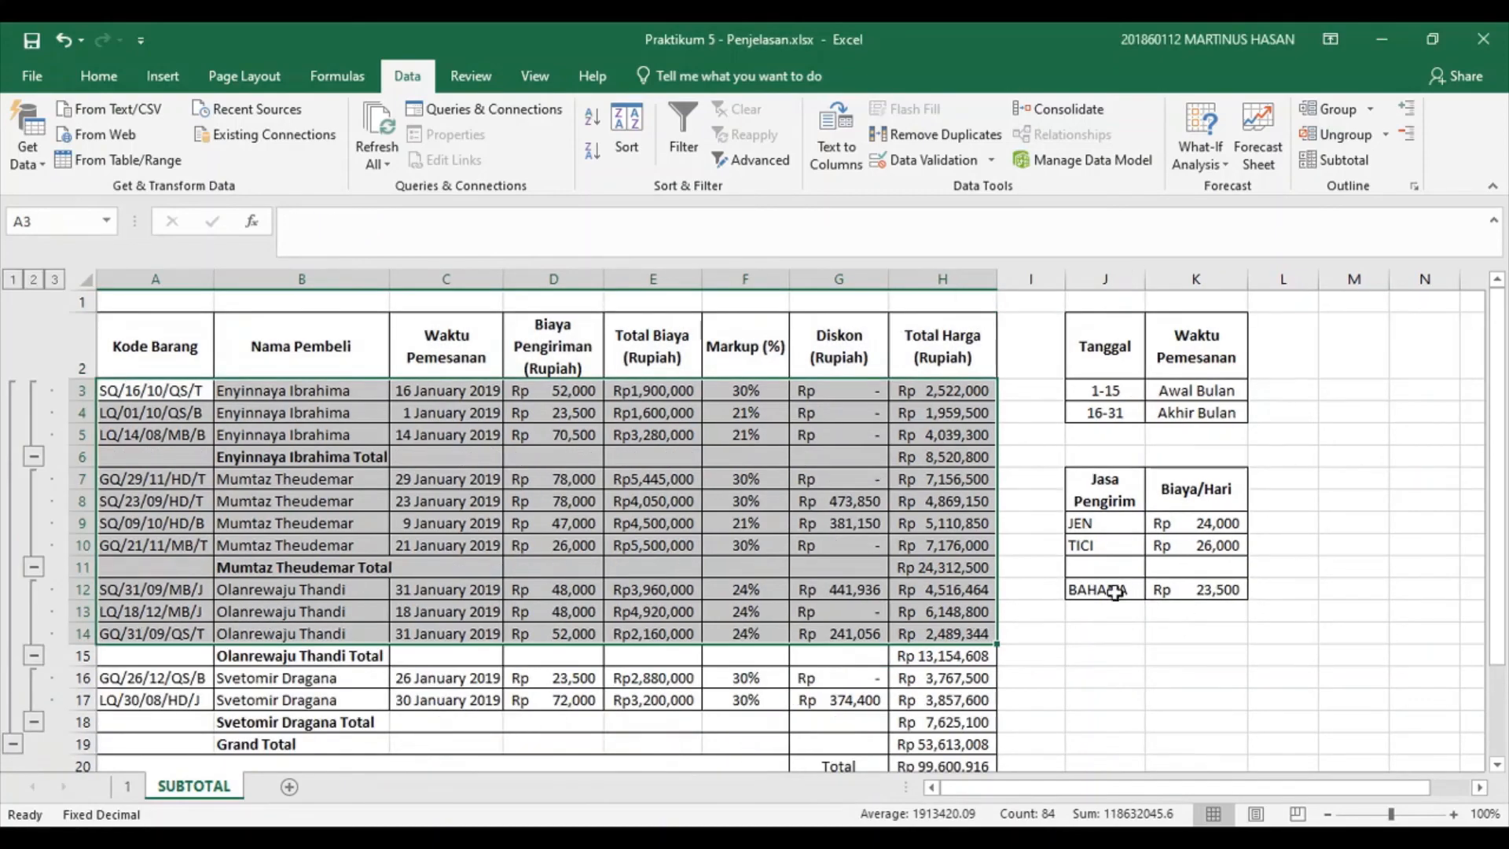
click(772, 561)
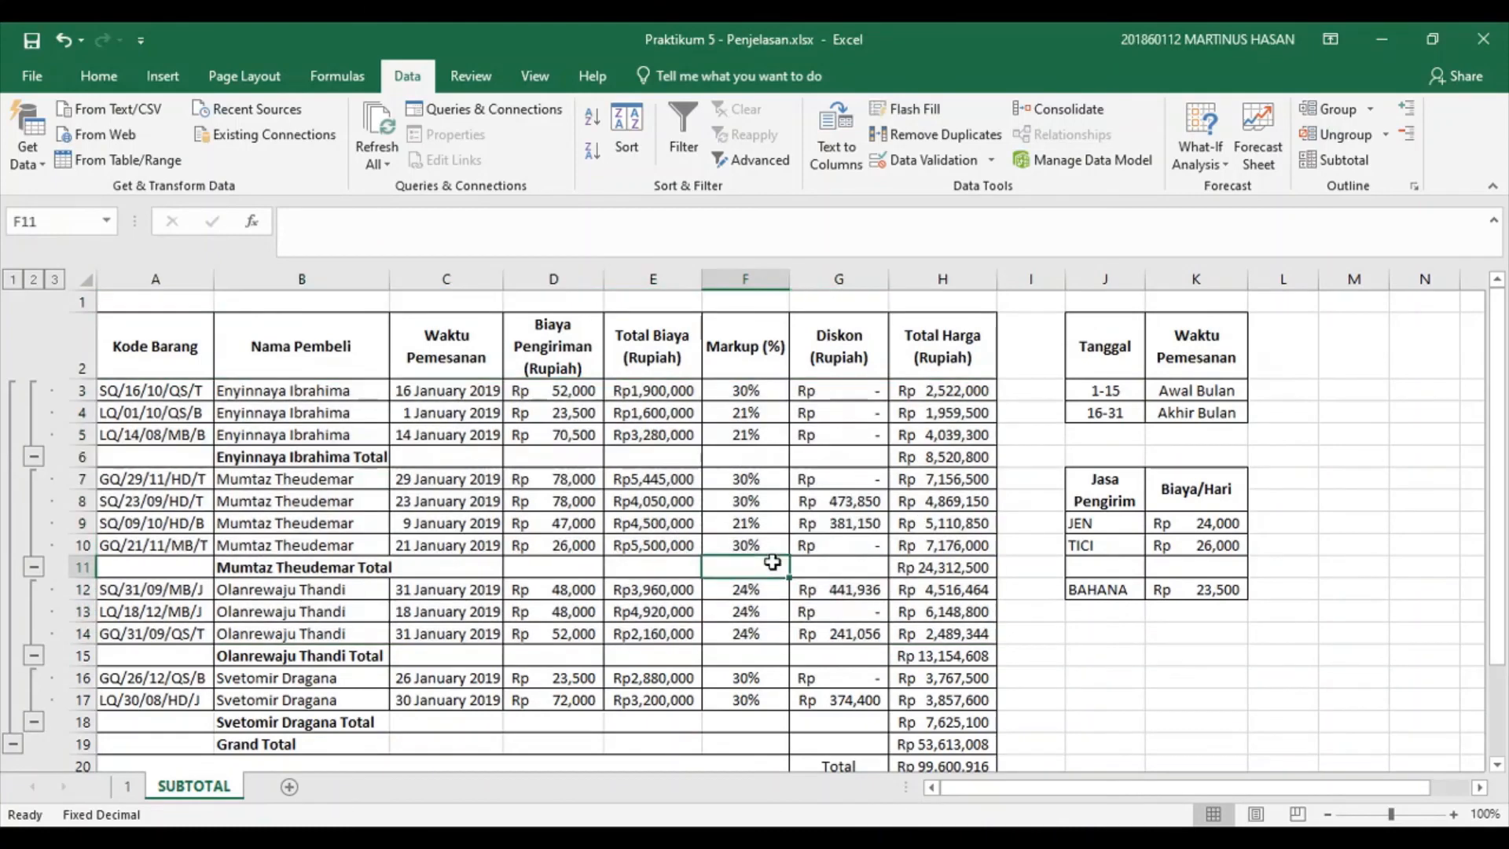
Delete the leftover Total row 20 from the SUBTOTAL sheet and compare its Grand Total in H19 with the Total on sheet 1.
scroll(895, 625, down, 1)
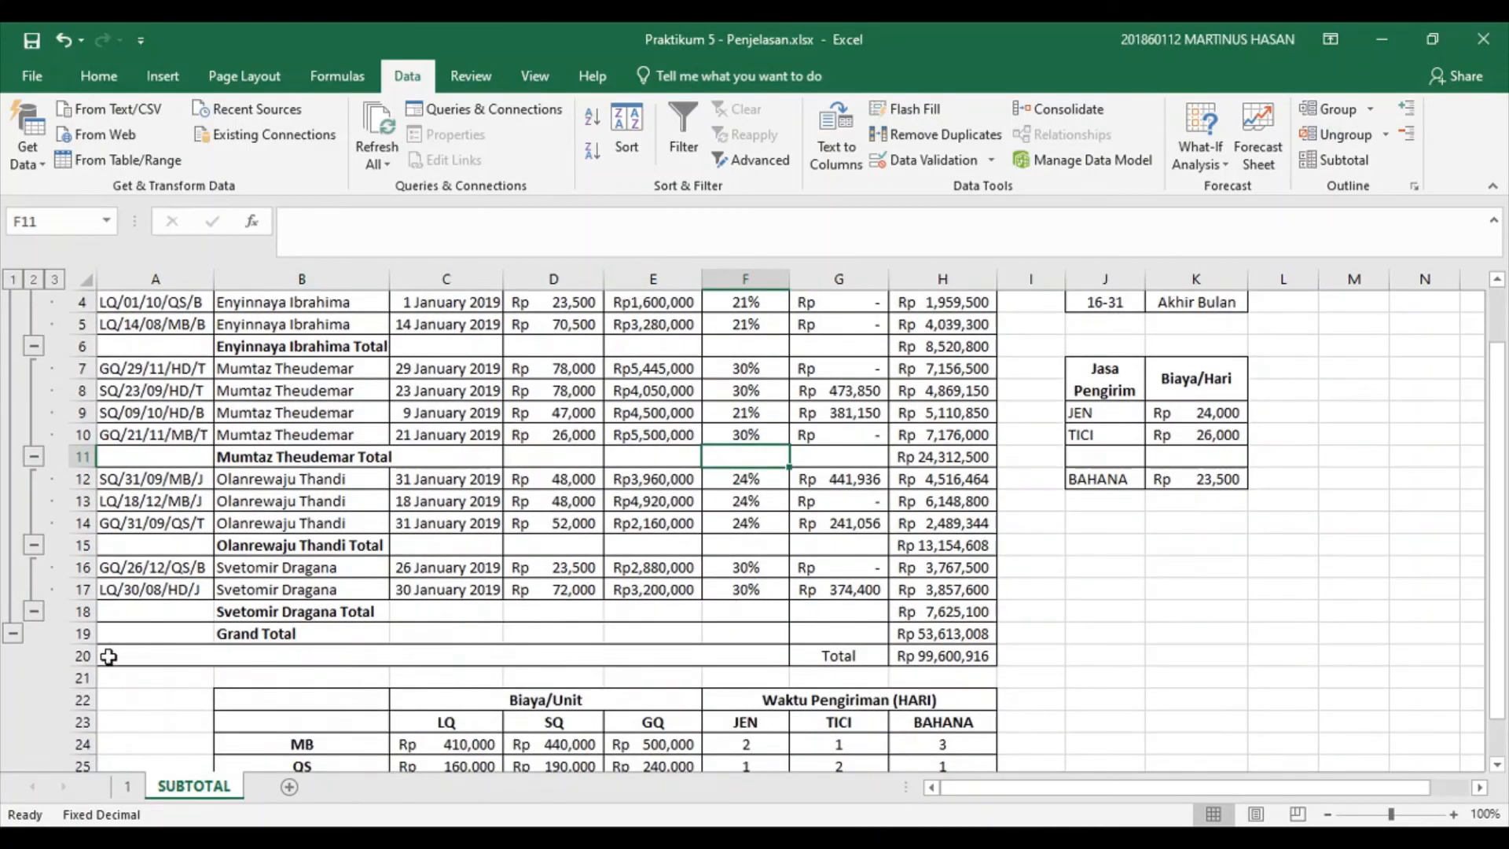
click(83, 655)
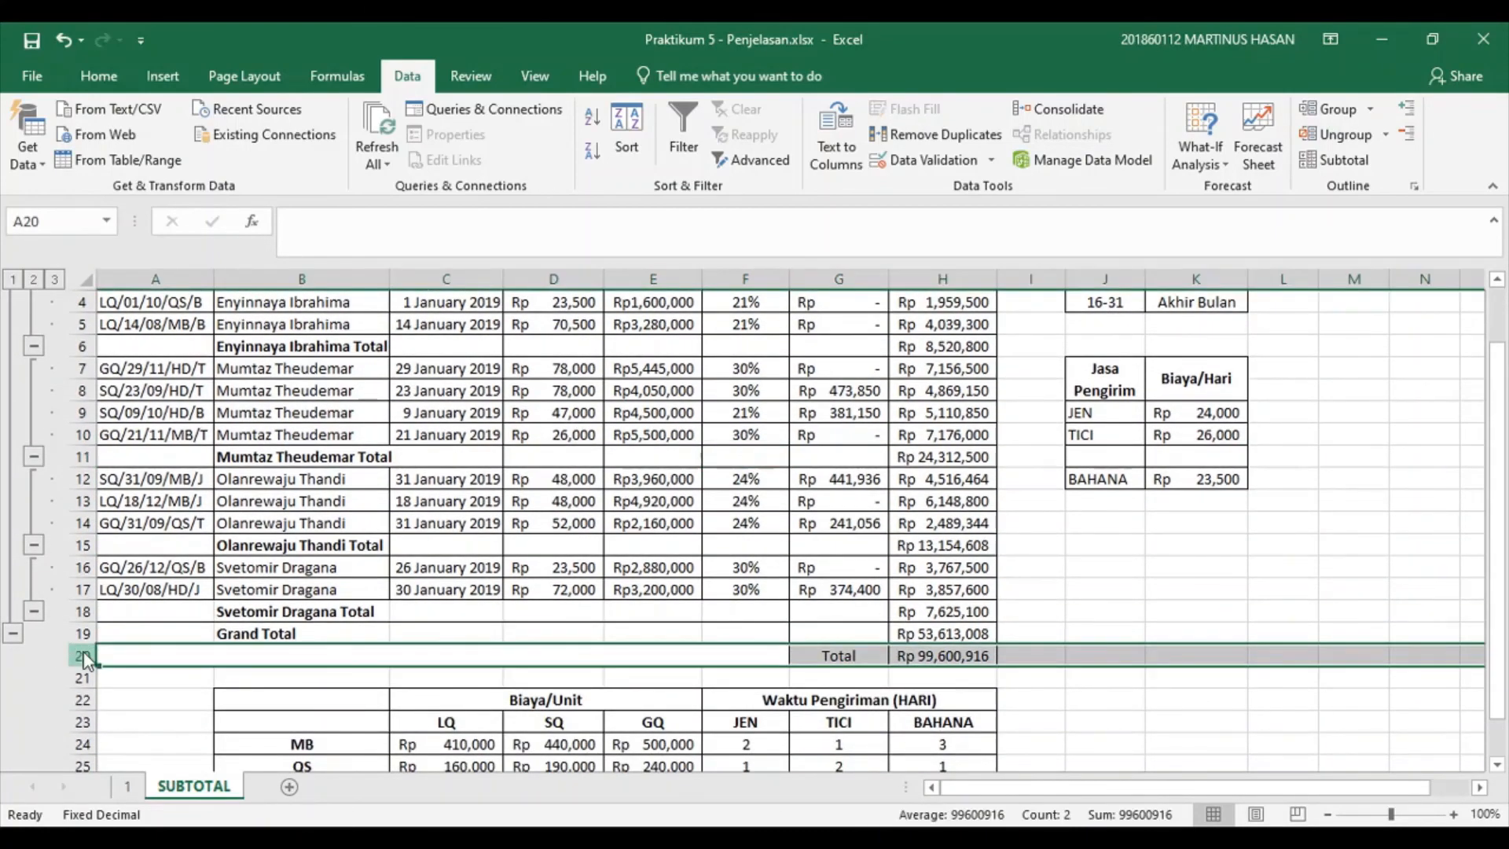
key(ctrl+minus)
click(638, 632)
drag(210, 640, 779, 634)
click(904, 633)
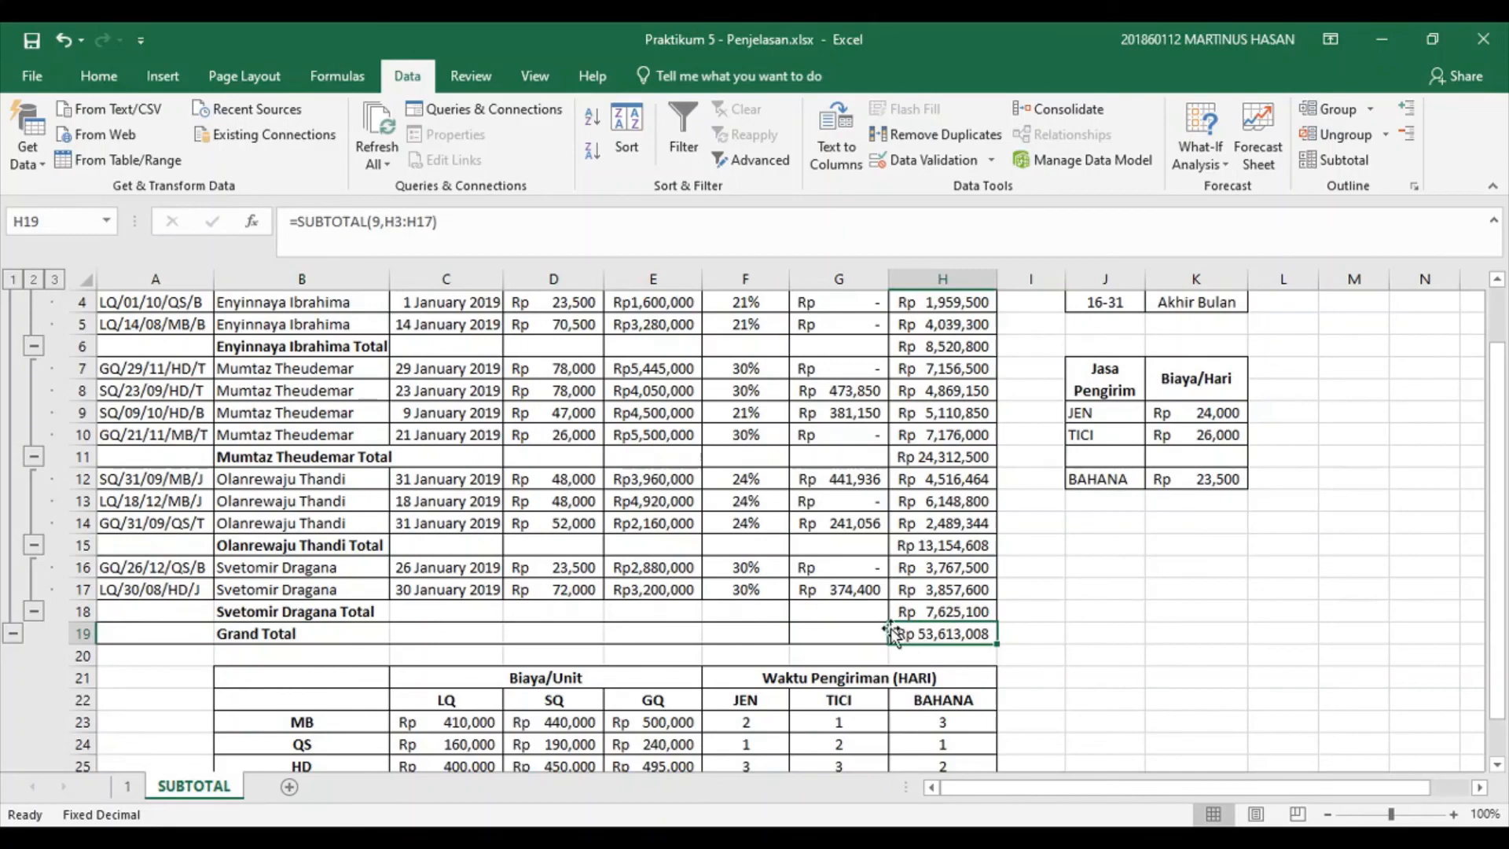
click(127, 786)
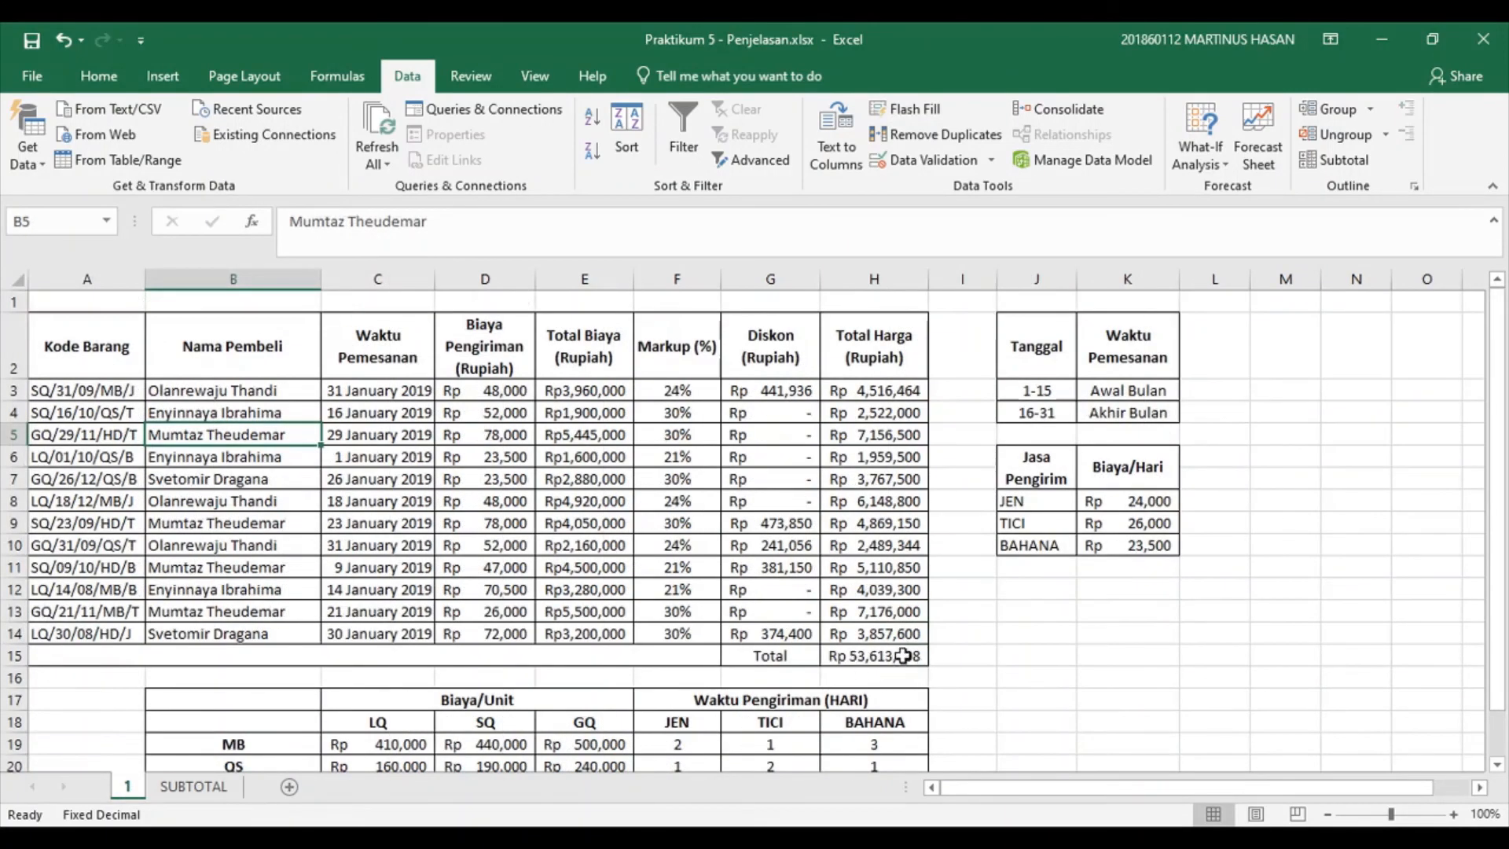
click(194, 787)
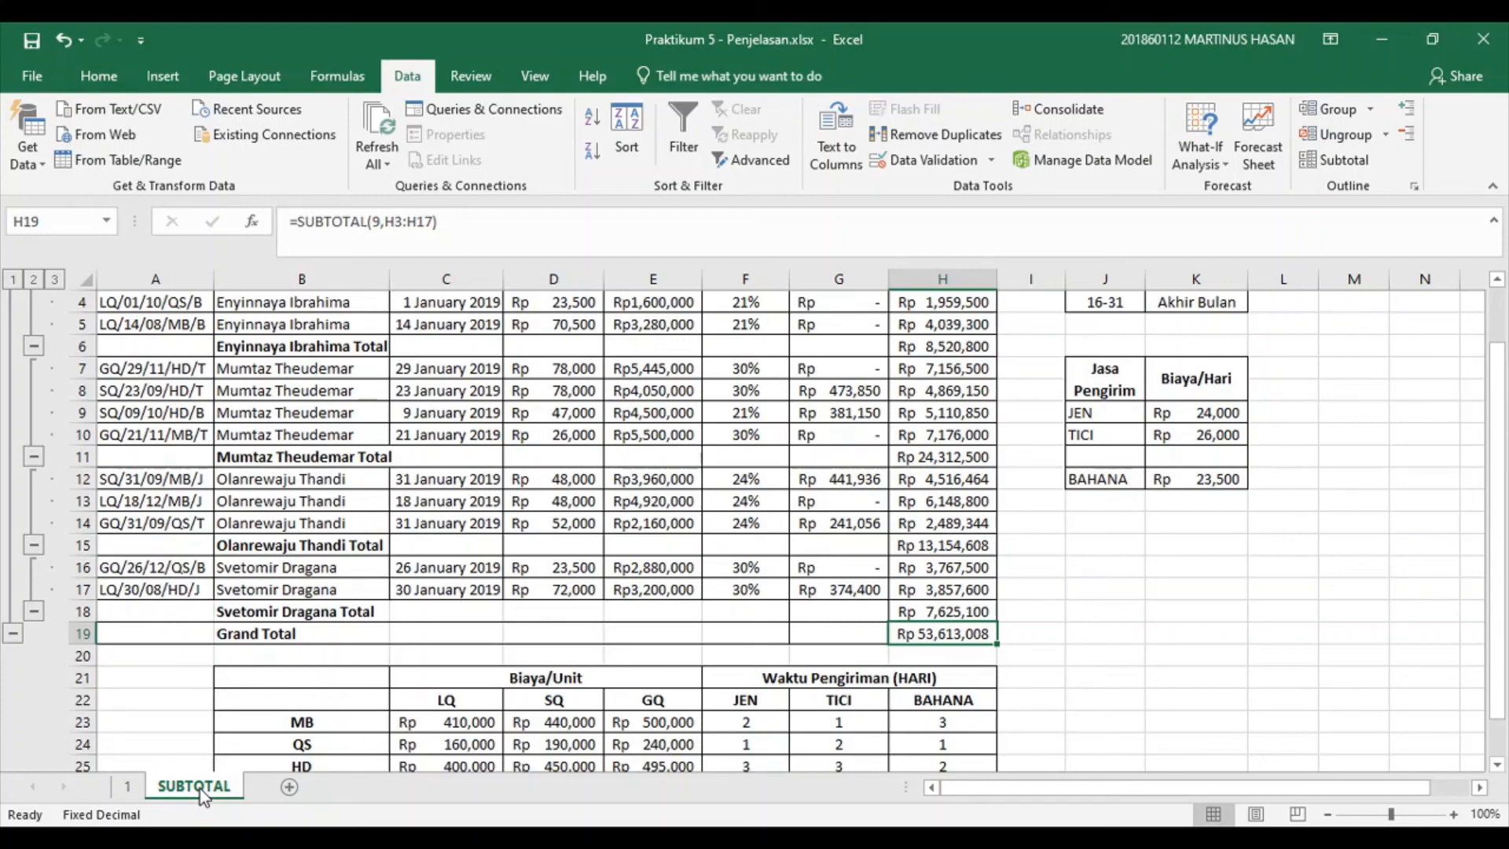
Insert a PivotTable on a new worksheet from the order table A2:H14 on sheet 1.
click(138, 792)
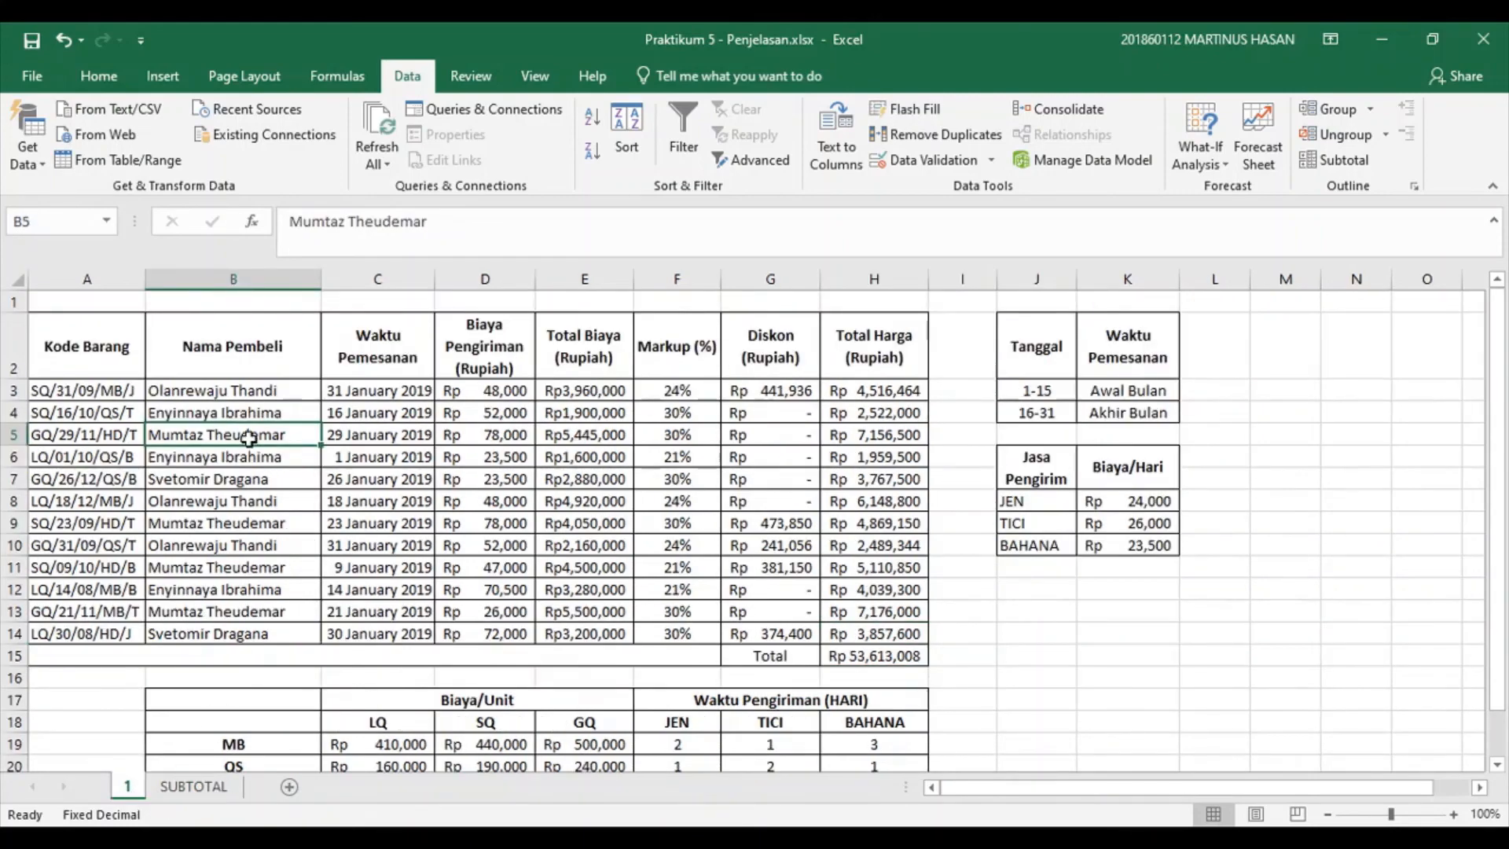
drag(82, 391, 874, 633)
drag(87, 346, 891, 636)
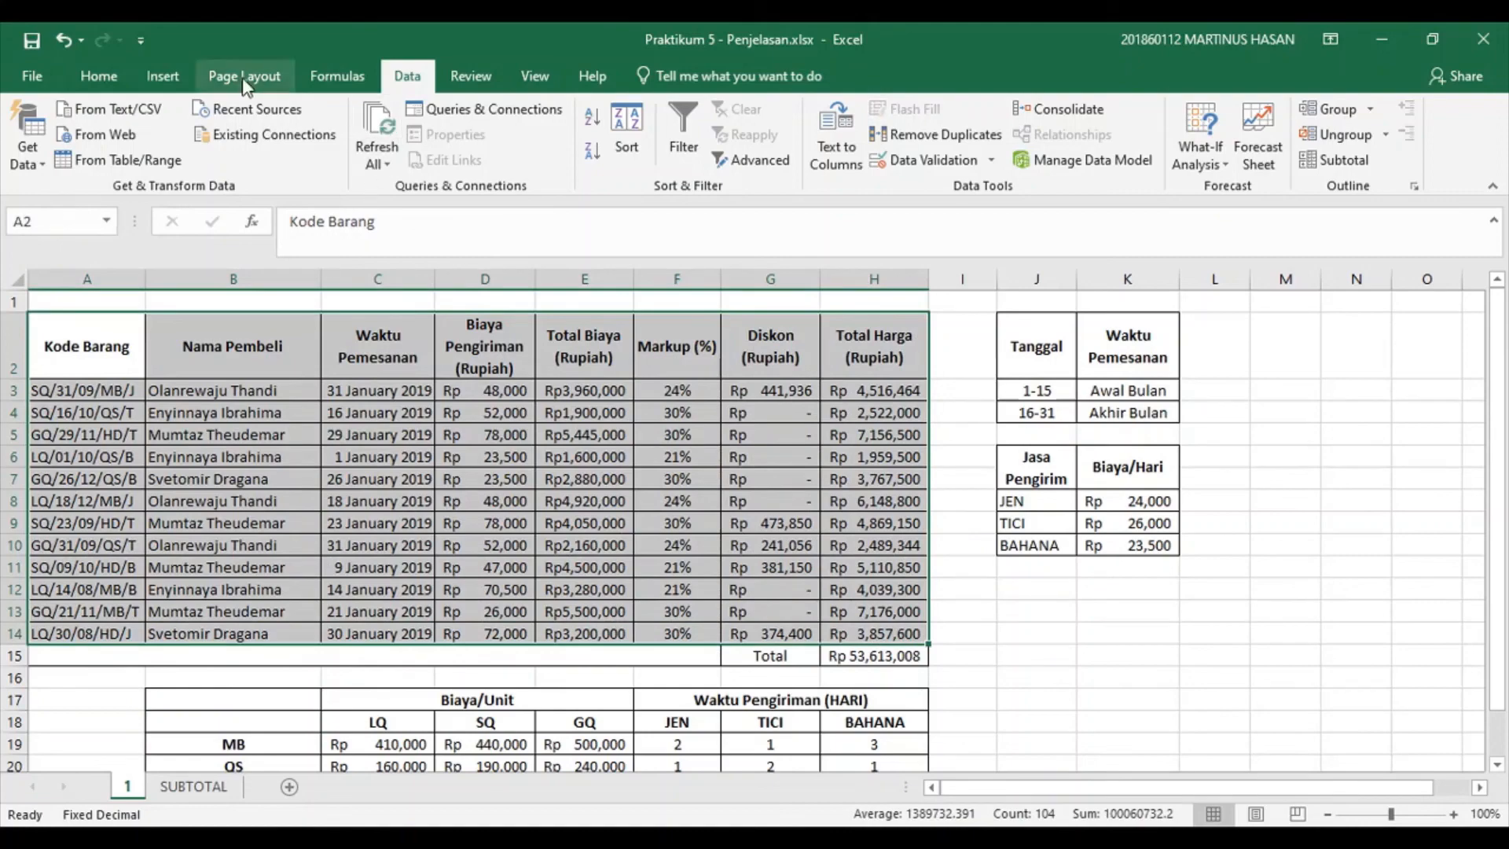
click(173, 85)
click(33, 124)
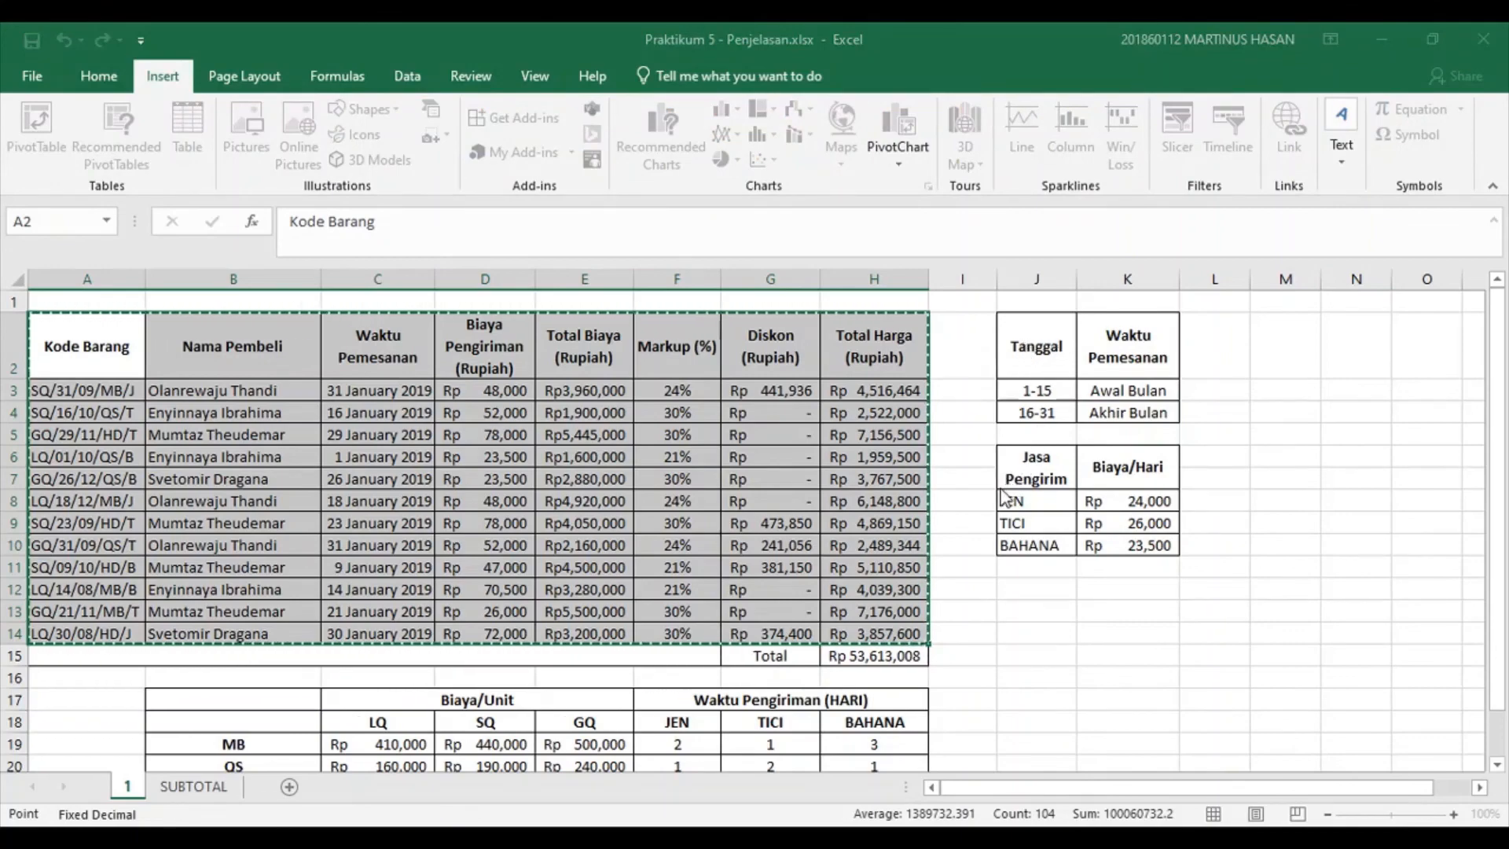
click(1217, 616)
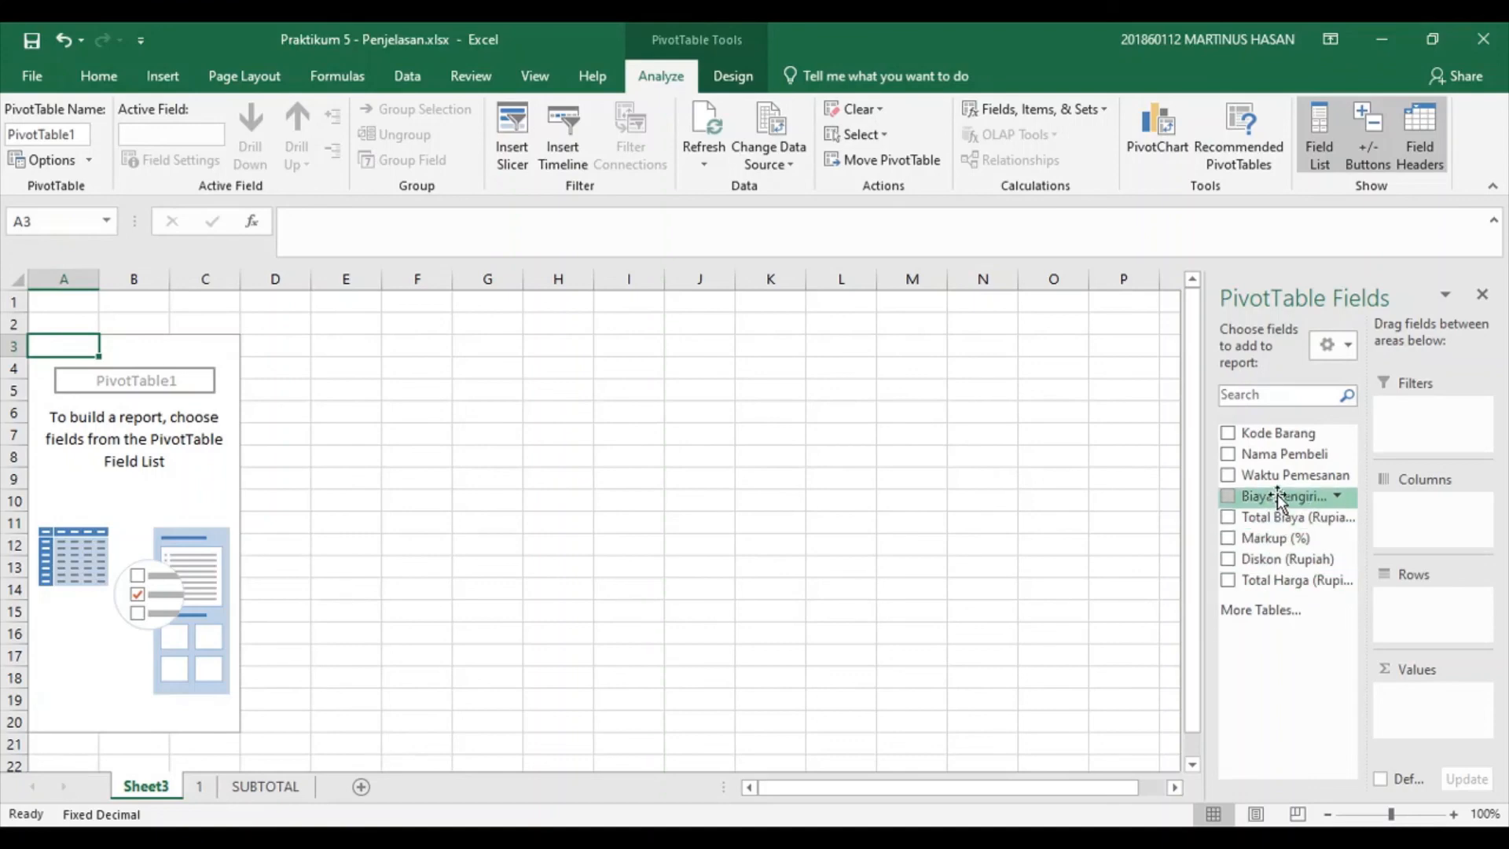
Lay out the PivotTable with Waktu Pemesanan as filter, Nama Pembeli as rows and the sum of Total Biaya (Rupiah) as values.
drag(1293, 475, 1421, 447)
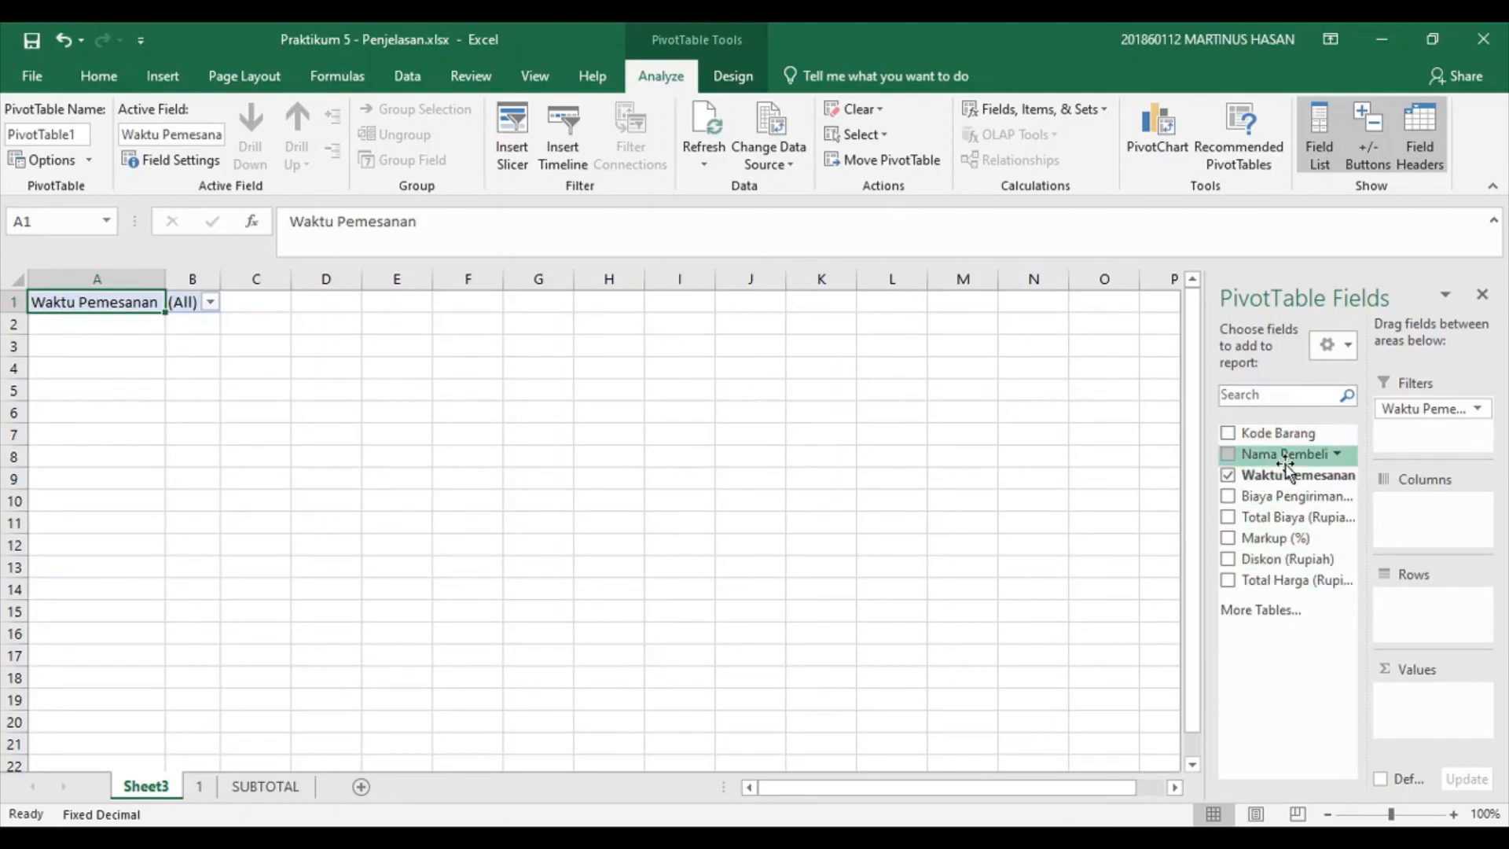
drag(1286, 456, 1429, 513)
drag(1418, 594, 1419, 604)
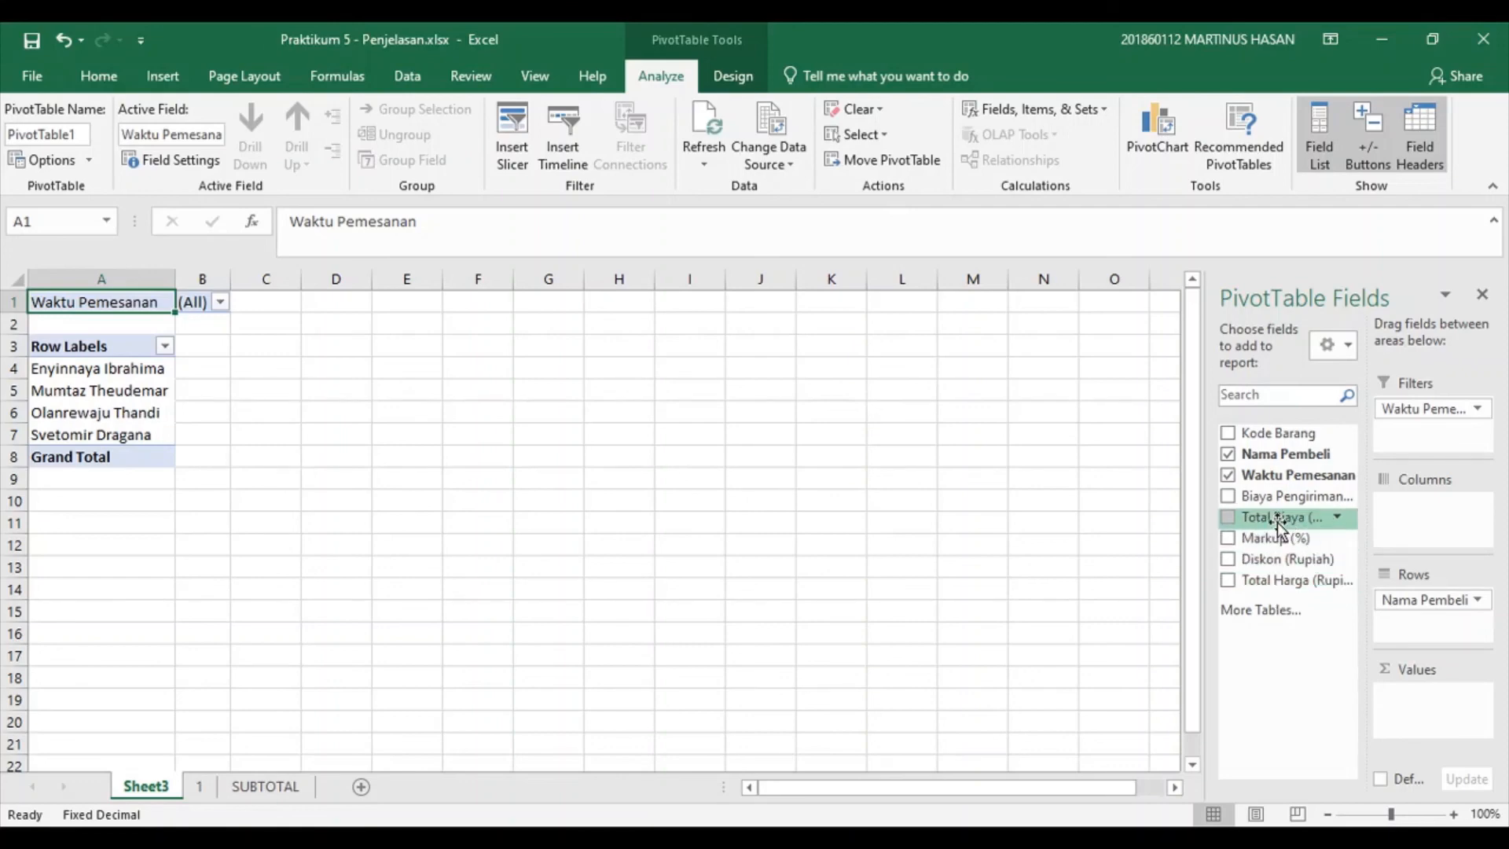
drag(1290, 519, 1419, 695)
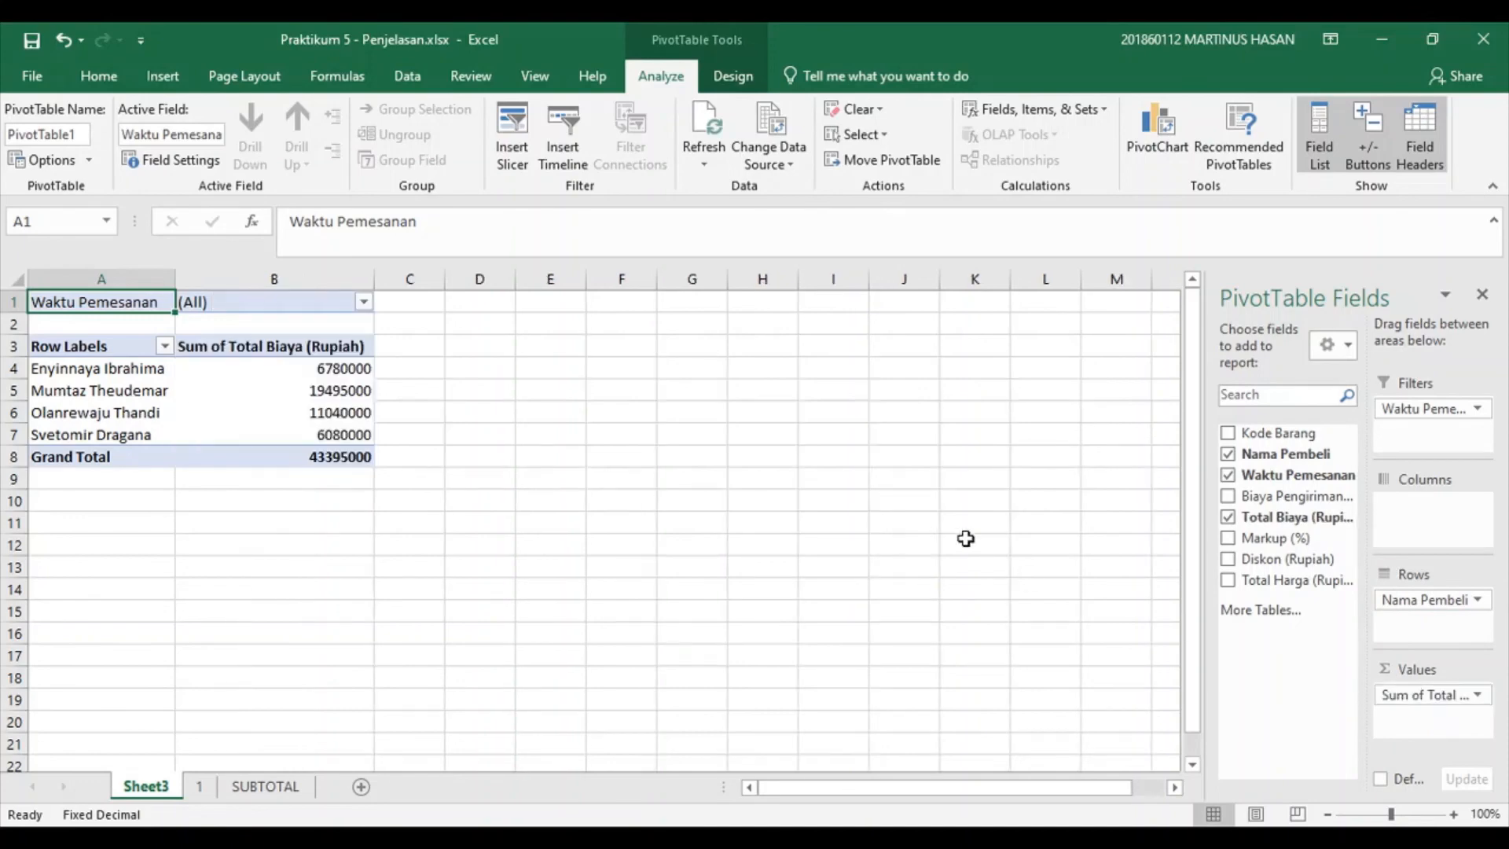
click(629, 478)
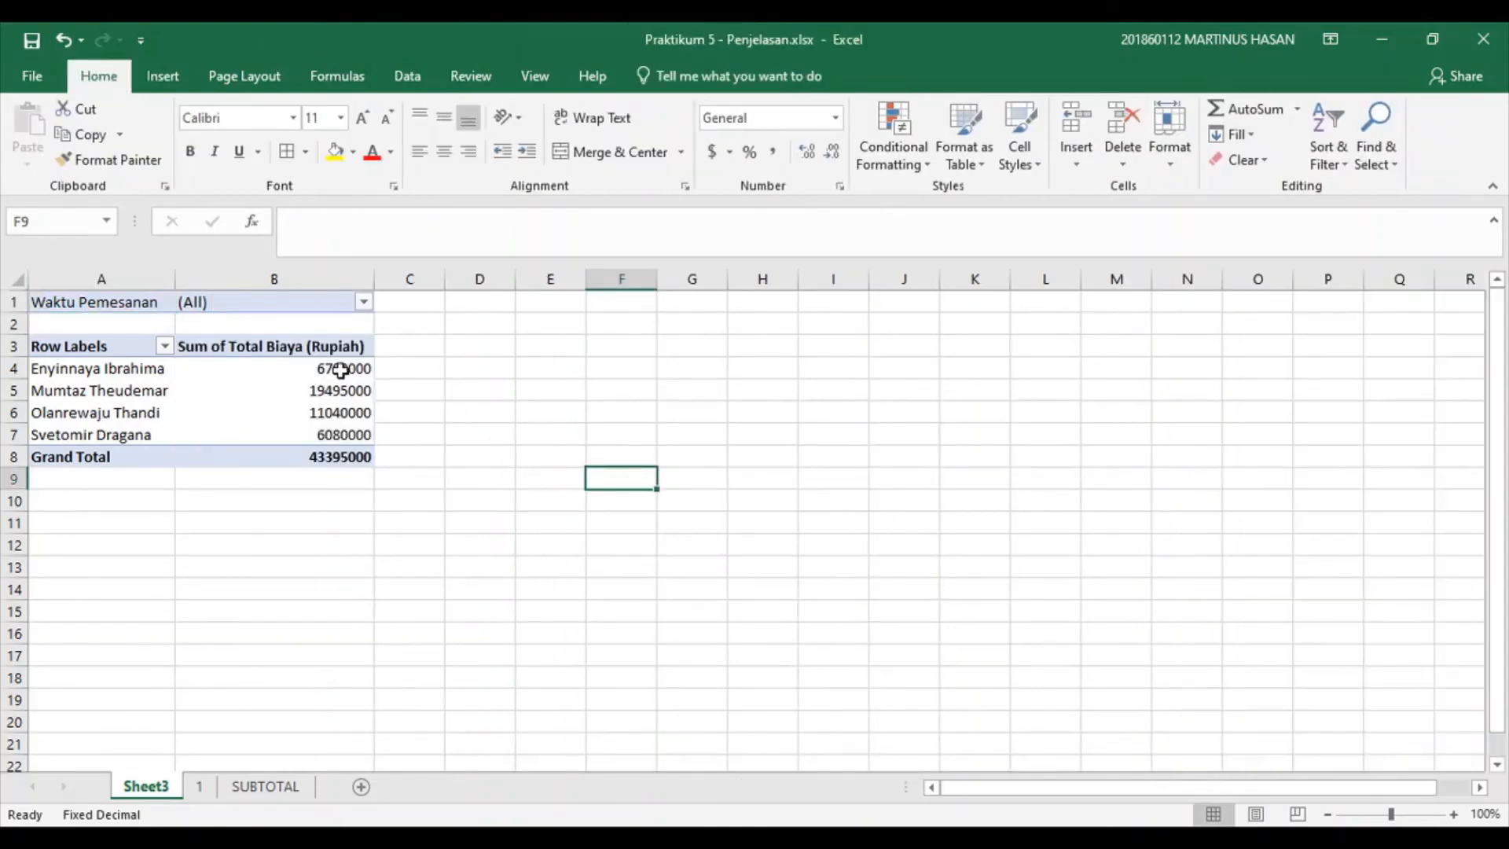
Format the PivotTable values B4:B8 as Accounting with the Rp symbol and no decimals.
drag(344, 368, 355, 458)
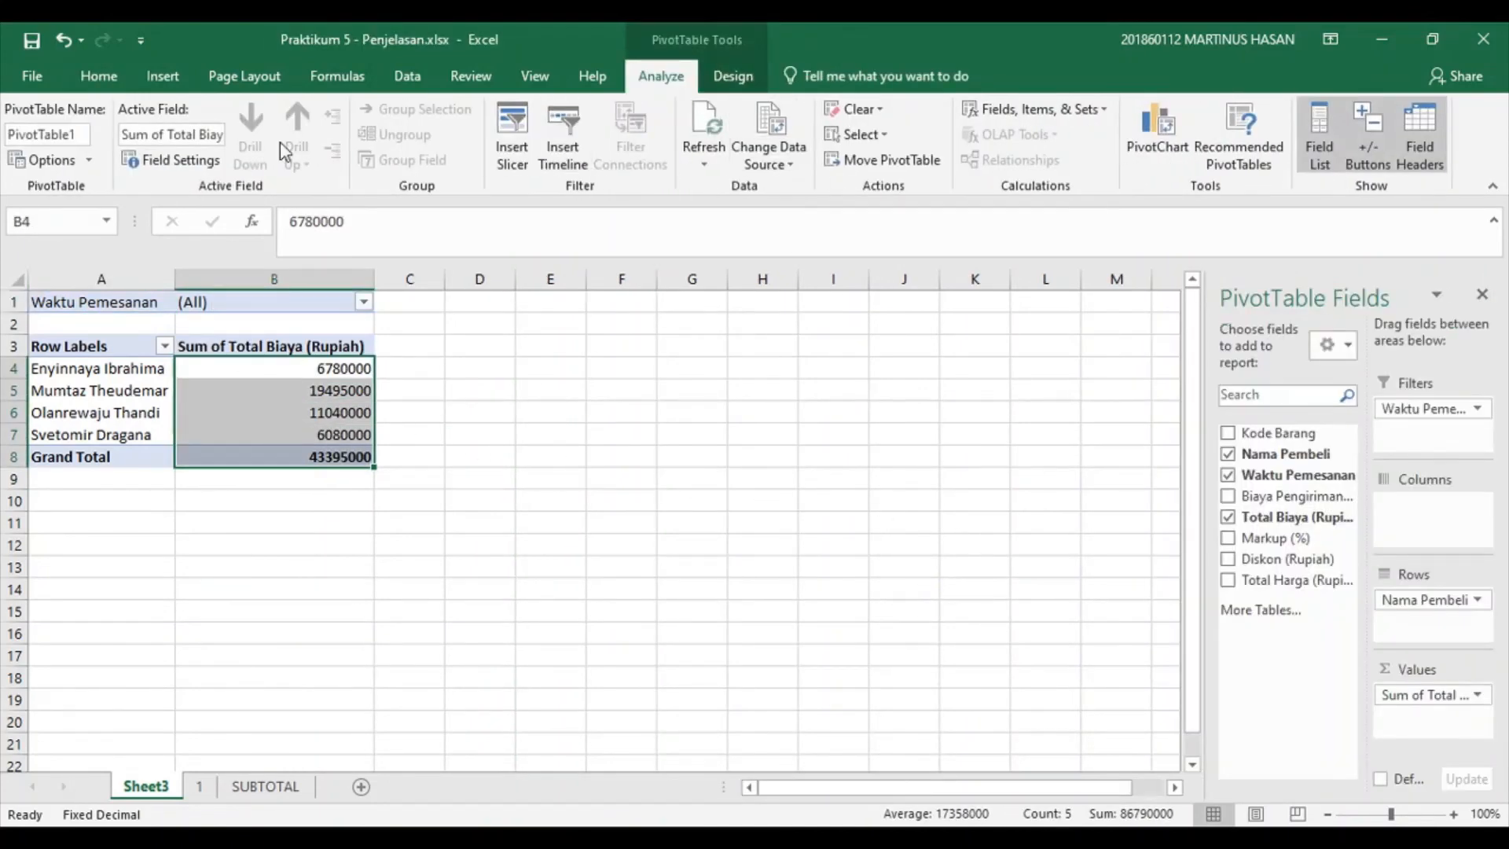
click(99, 75)
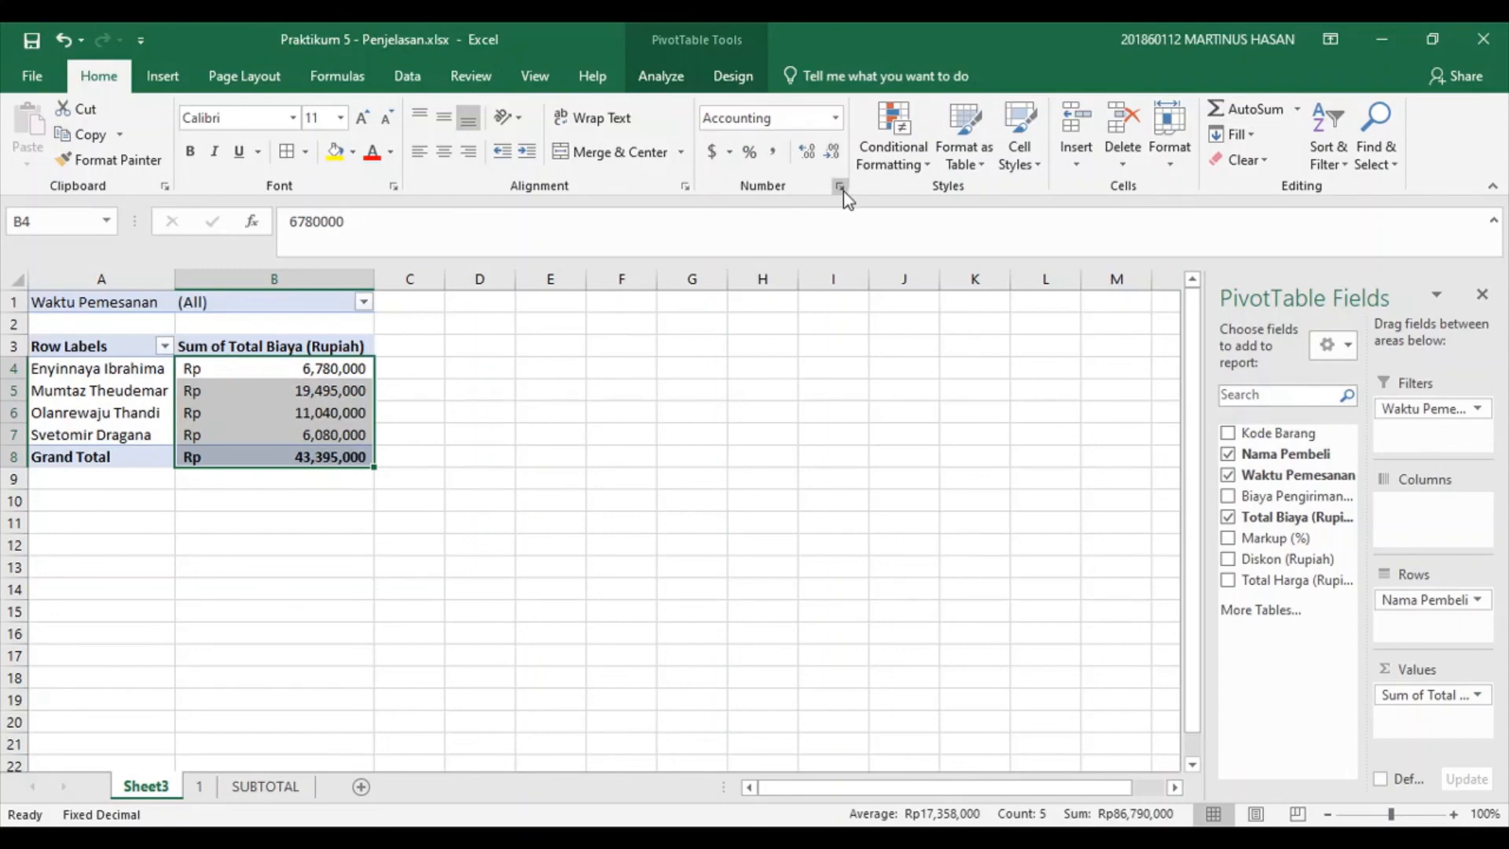
click(629, 433)
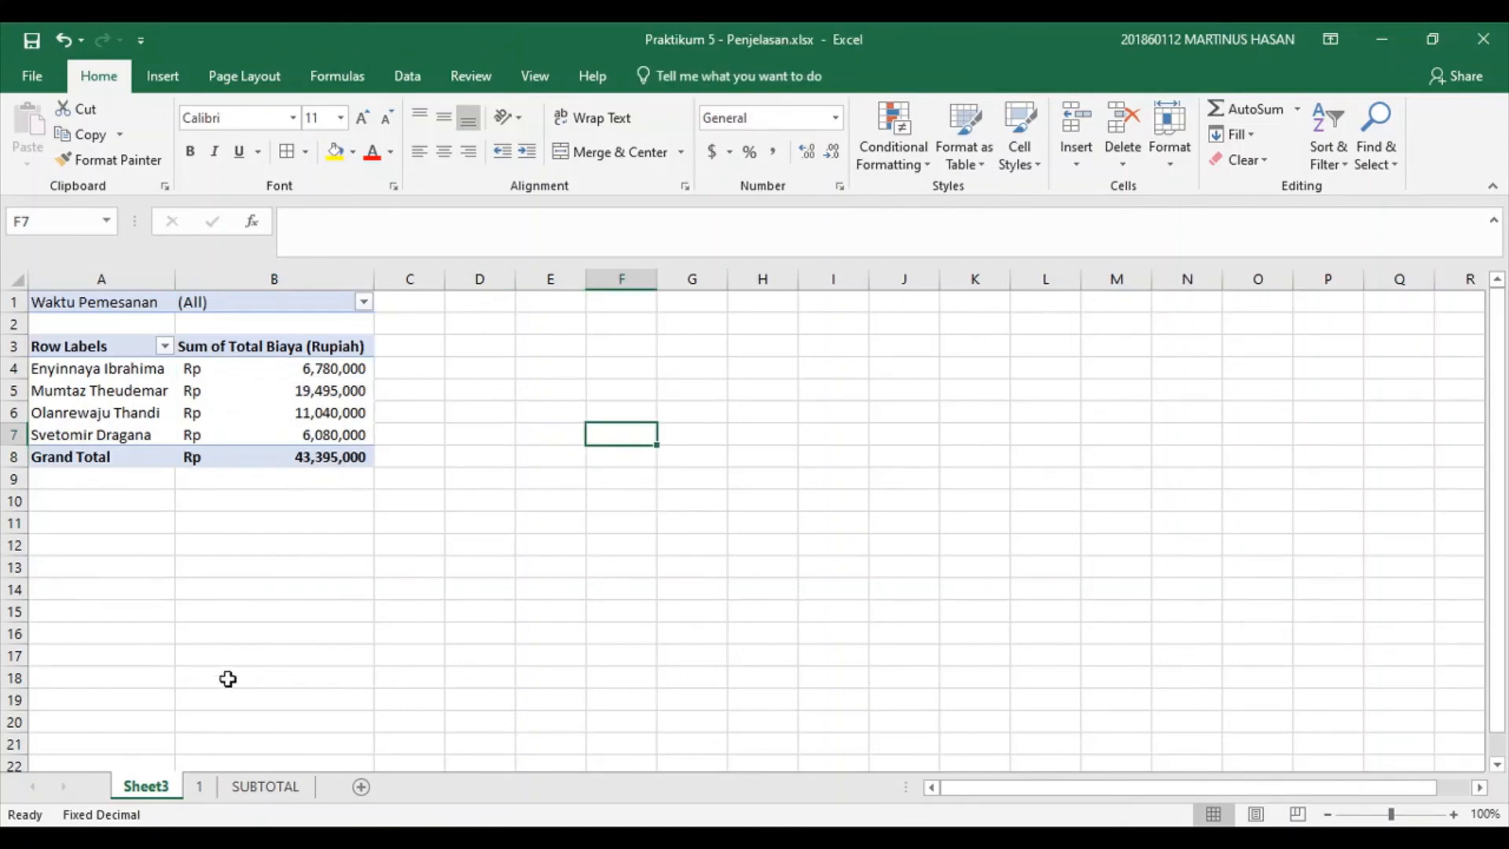
Rename Sheet3 as PIVOT and move it after the SUBTOTAL sheet.
double_click(149, 788)
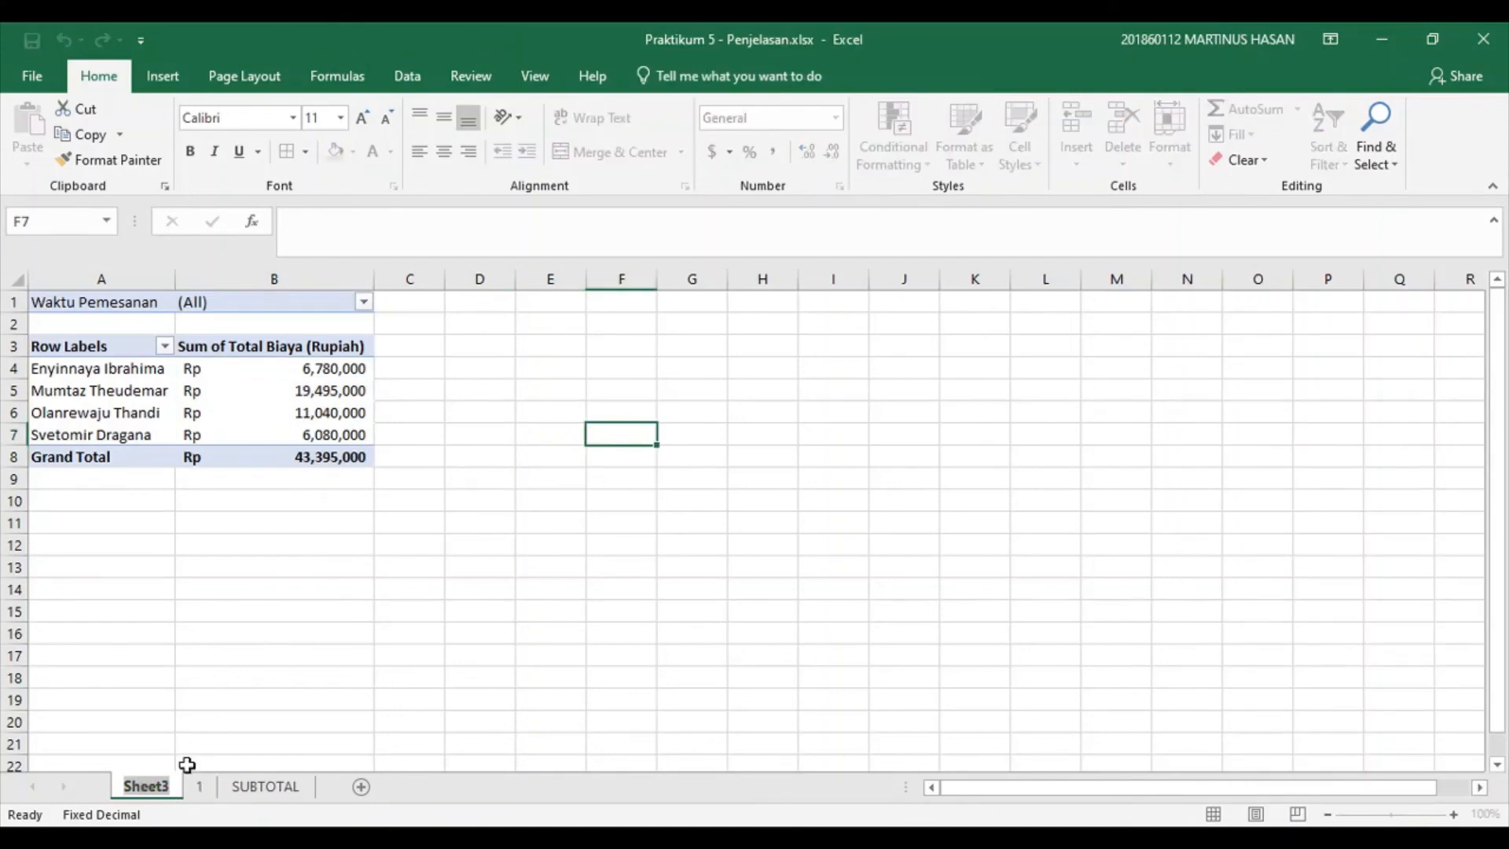
text(PIVOT)
key(Return)
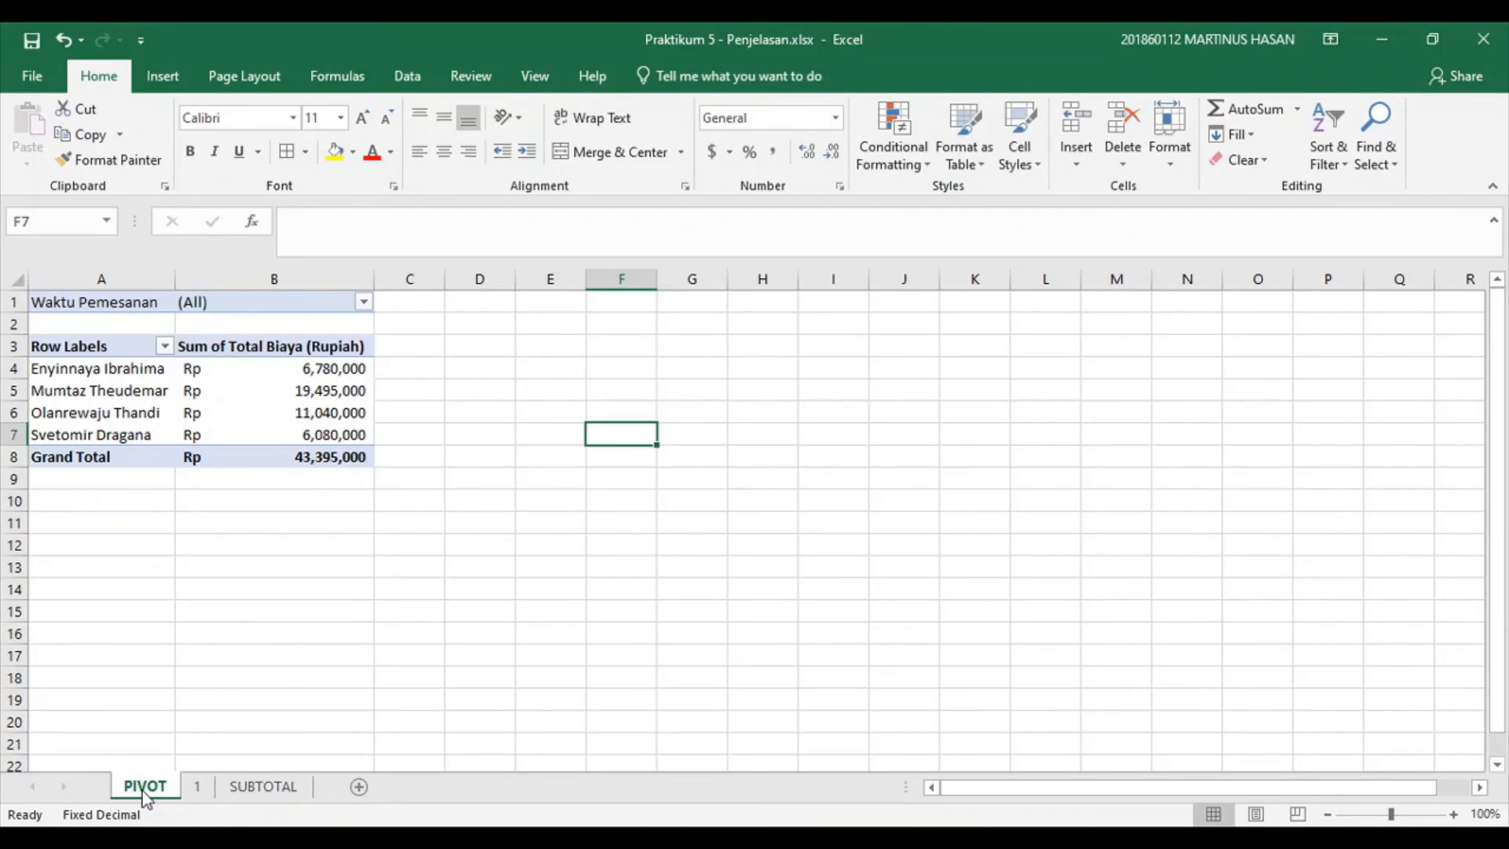
drag(145, 796, 327, 786)
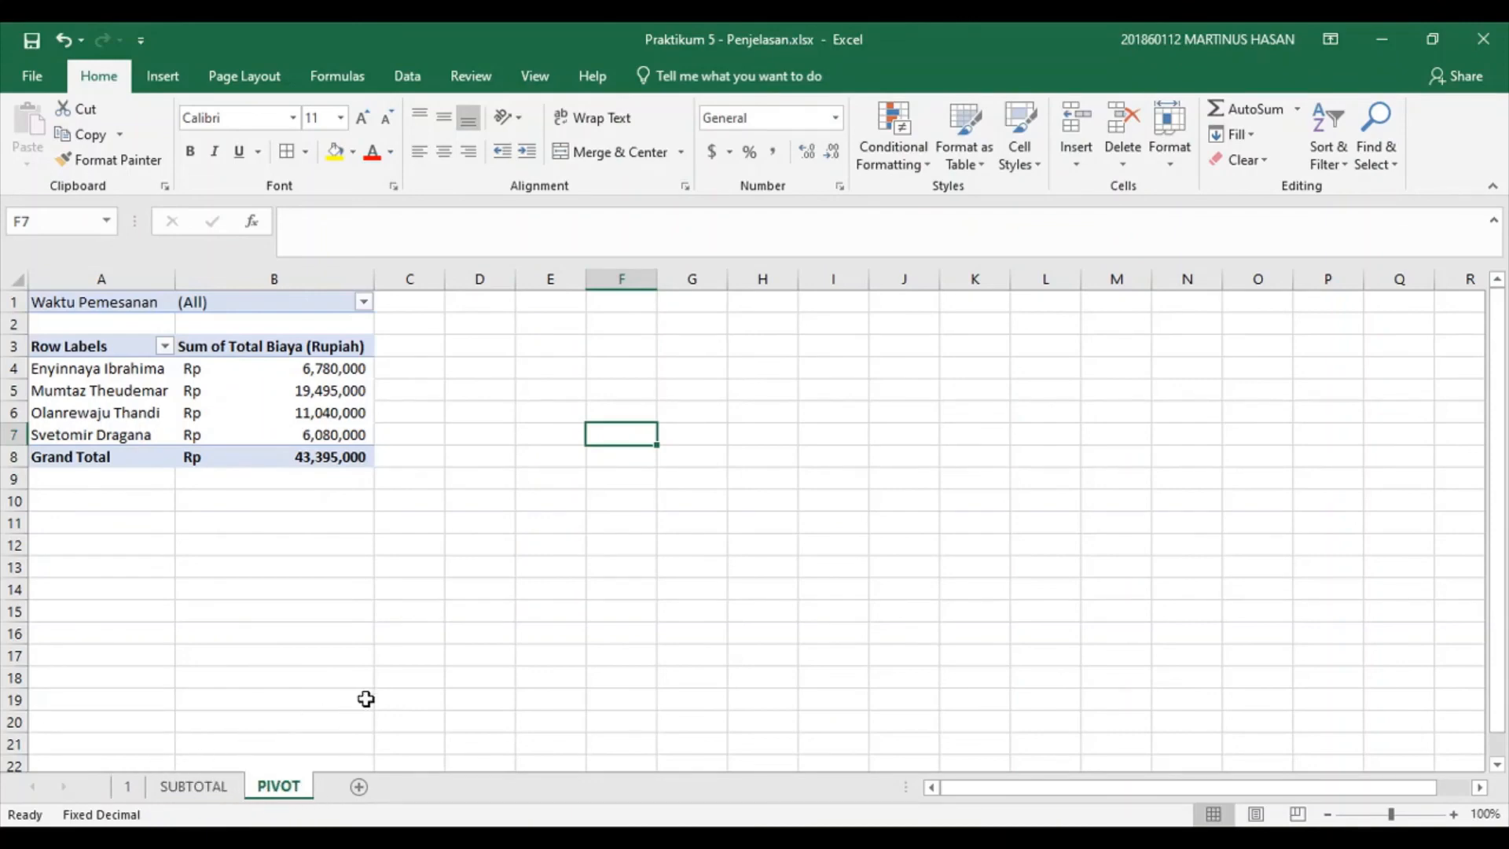
Return to the order table on sheet 1.
click(127, 789)
click(386, 493)
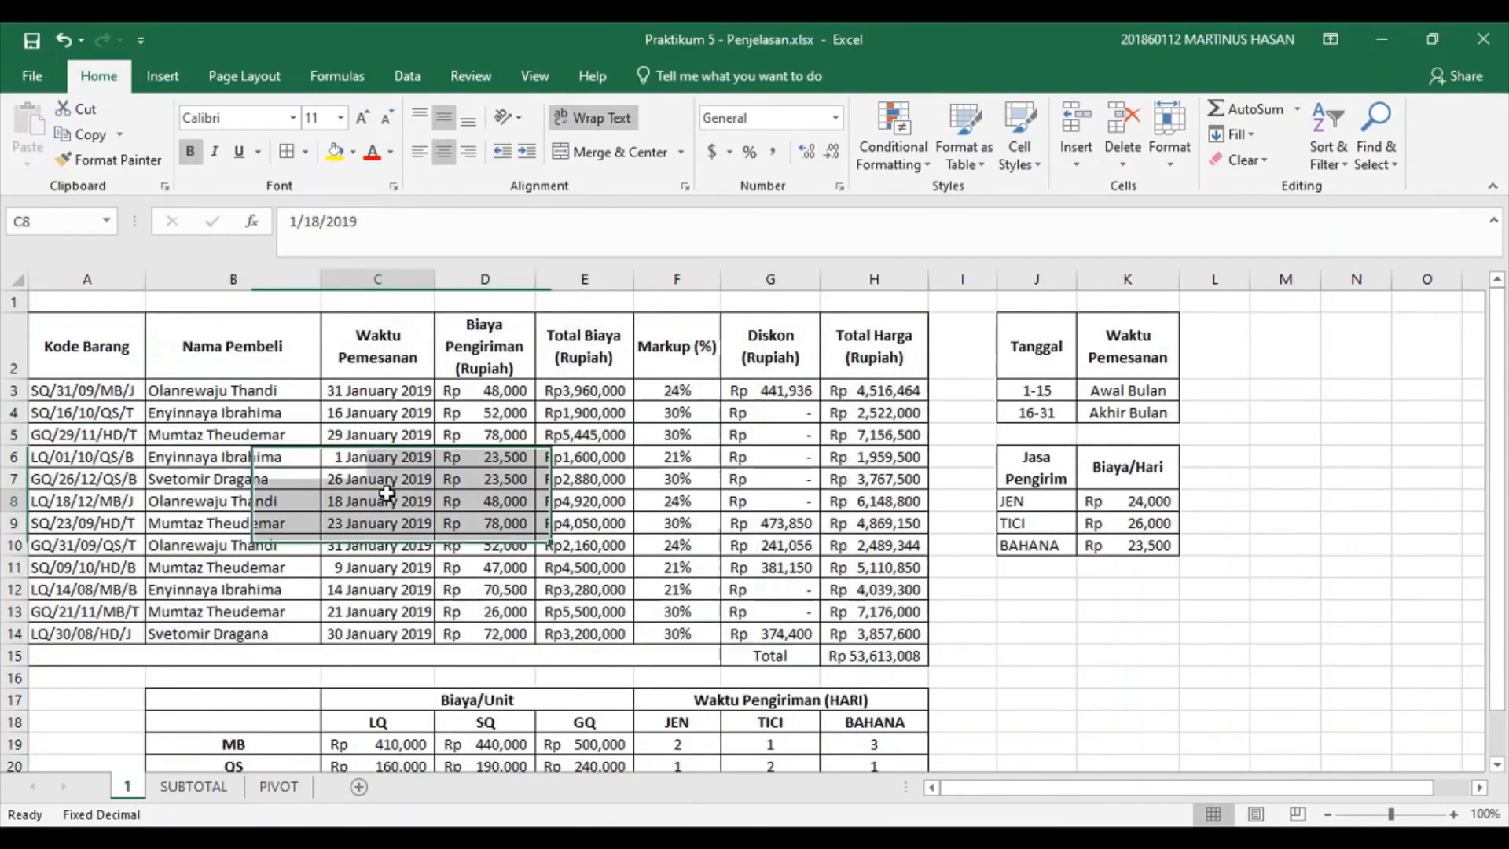